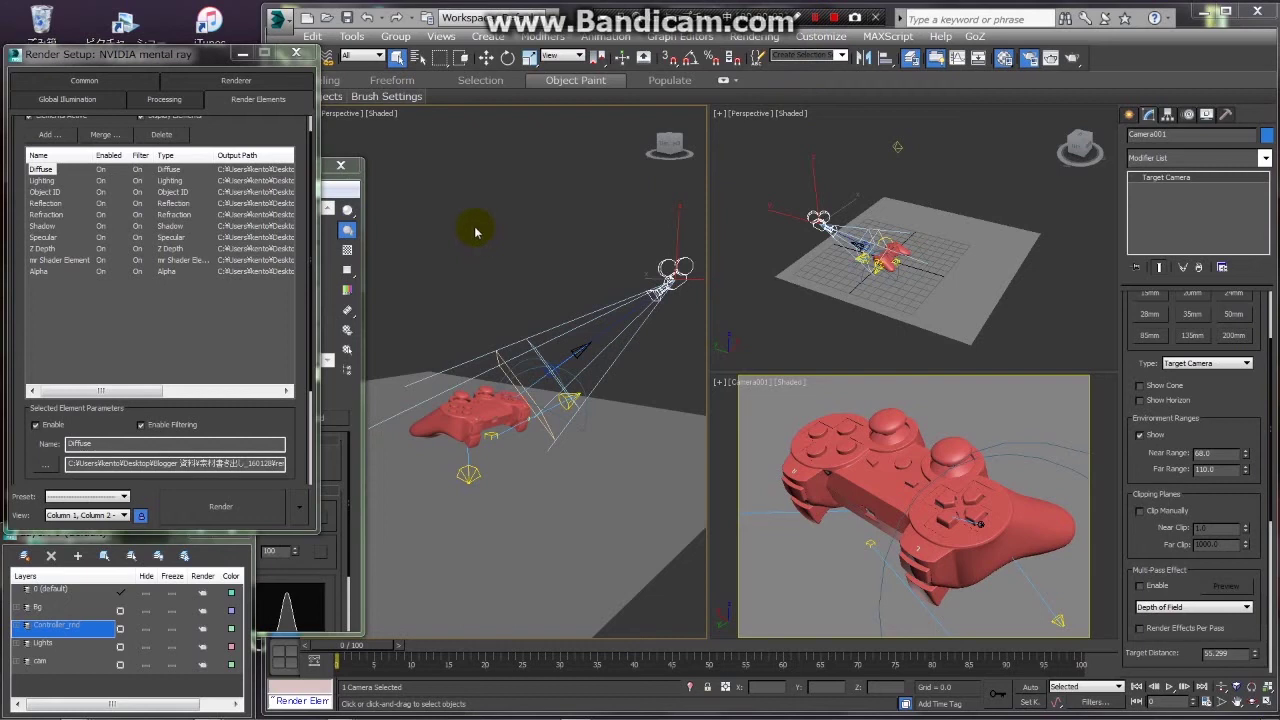
# Confirm NVIDIA mental ray is the production renderer in Render Setup's Common settings.
pyautogui.moveTo(124, 54); pyautogui.dragTo(188, 37)
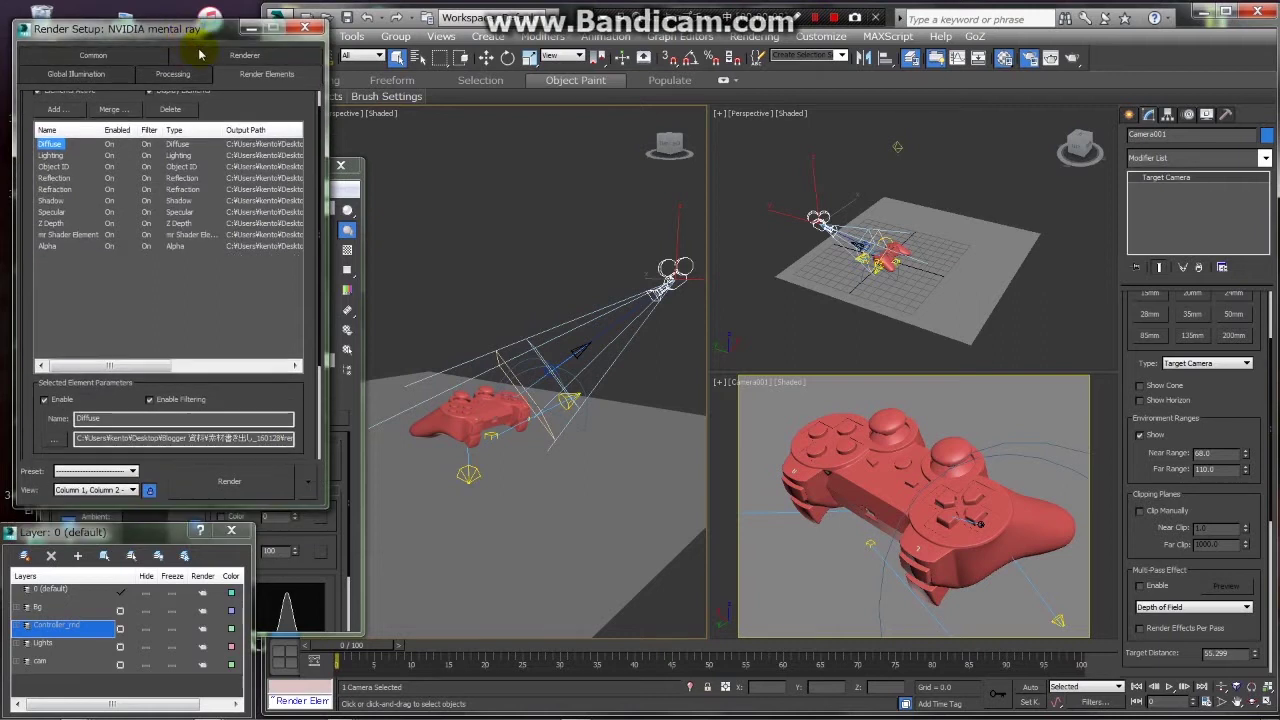
pyautogui.moveTo(267, 103); pyautogui.dragTo(275, 145)
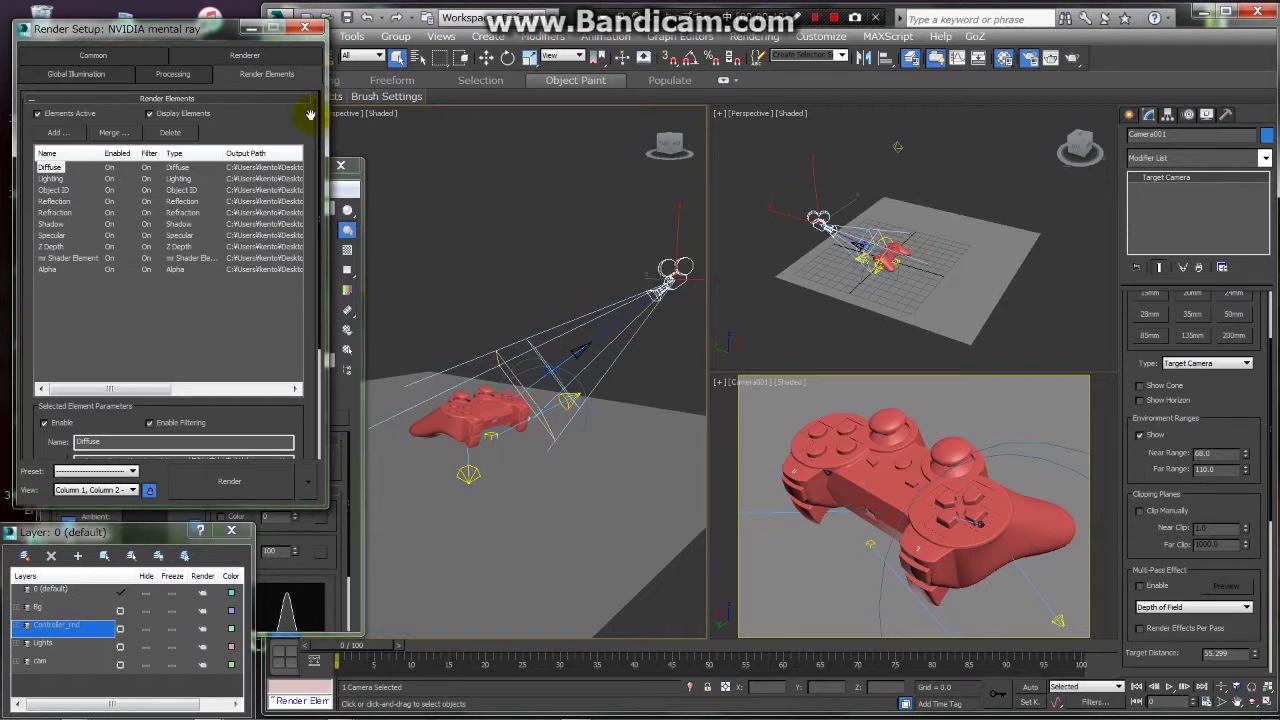
pyautogui.click(113, 61)
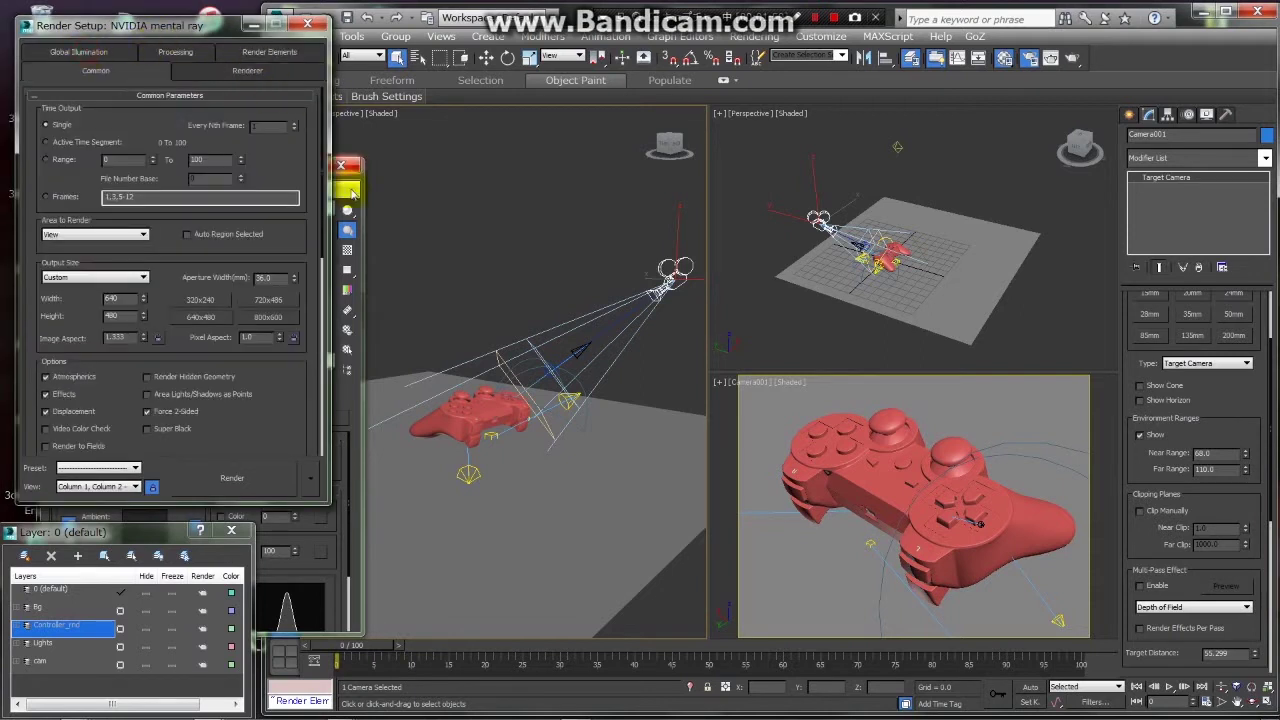
pyautogui.moveTo(306, 367); pyautogui.dragTo(302, 46)
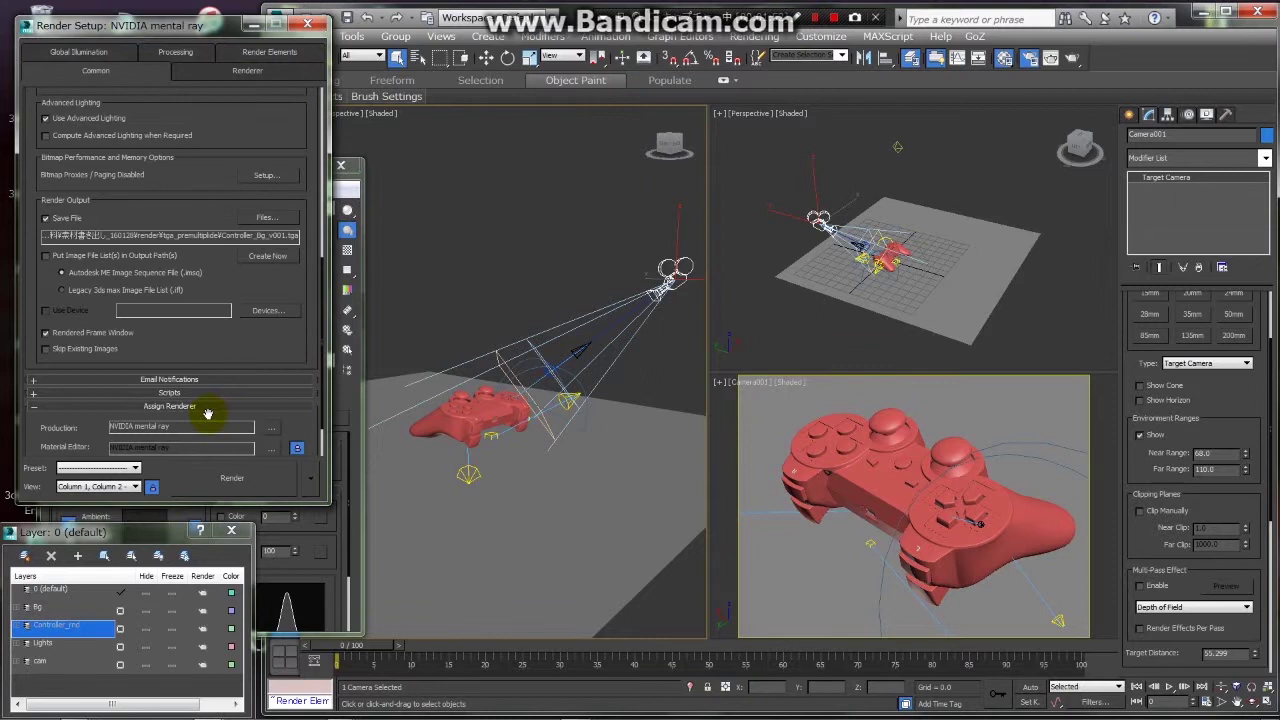
pyautogui.click(200, 413)
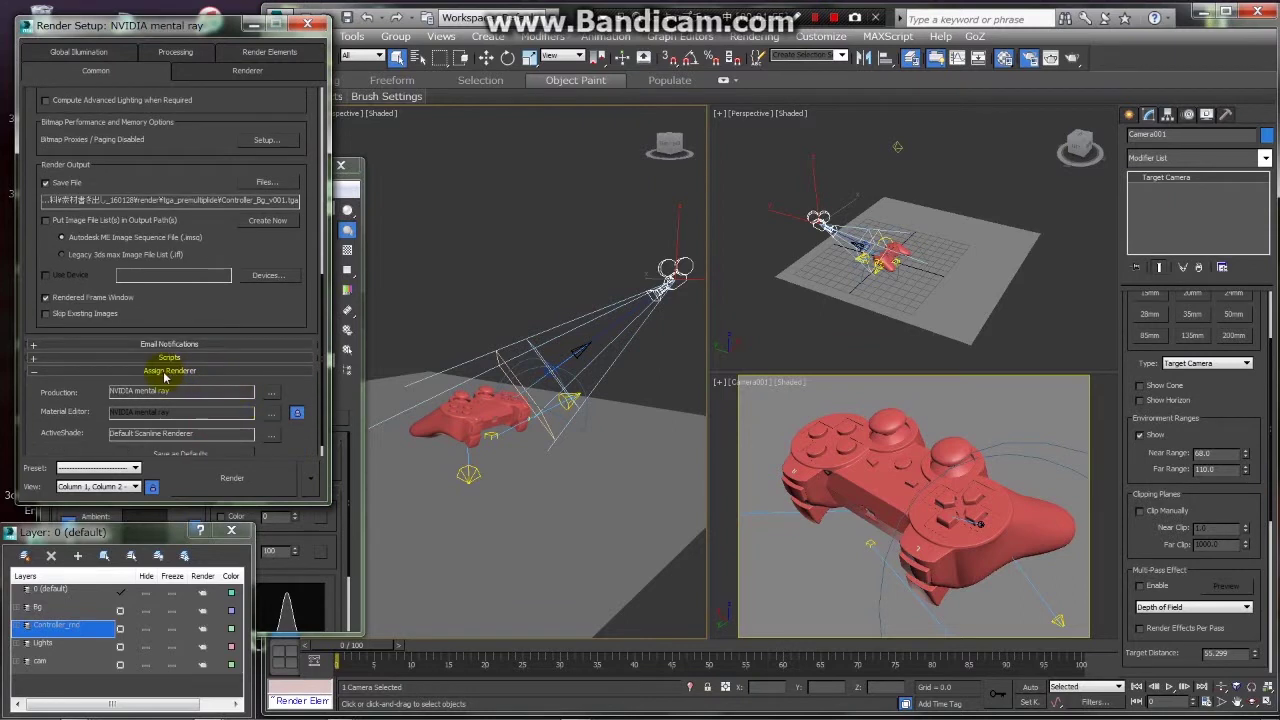
pyautogui.click(272, 394)
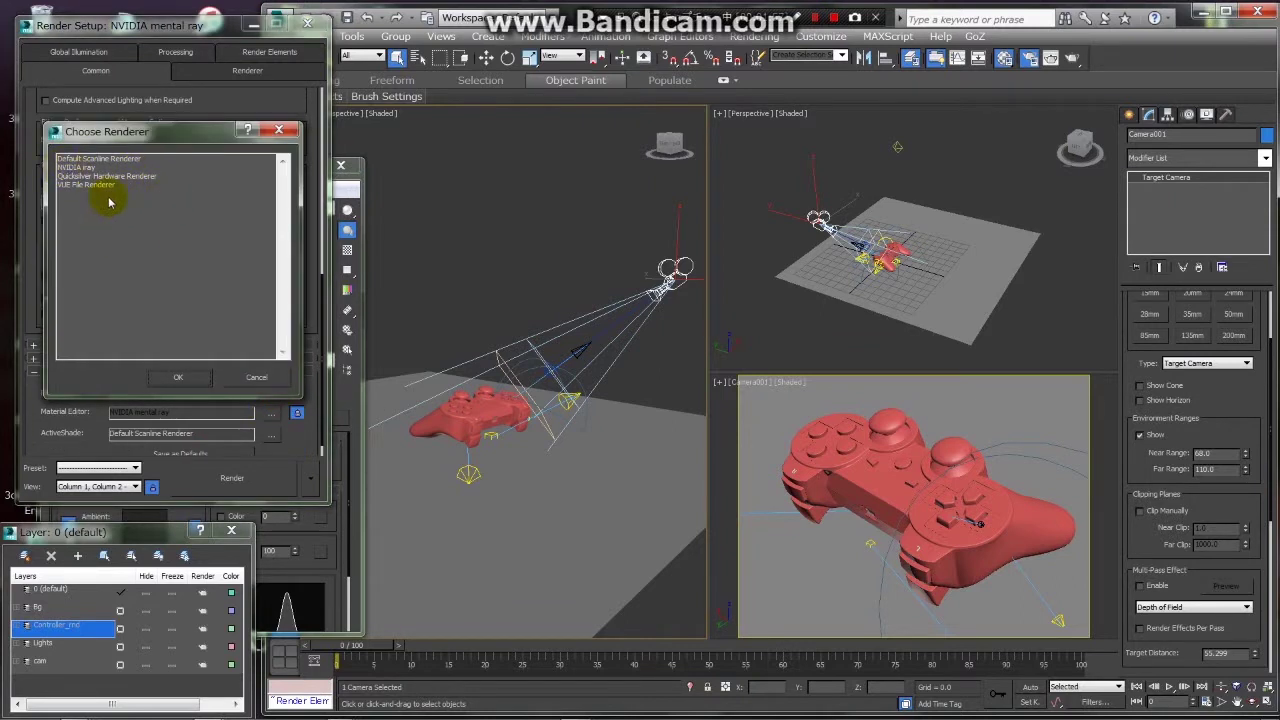
pyautogui.click(178, 373)
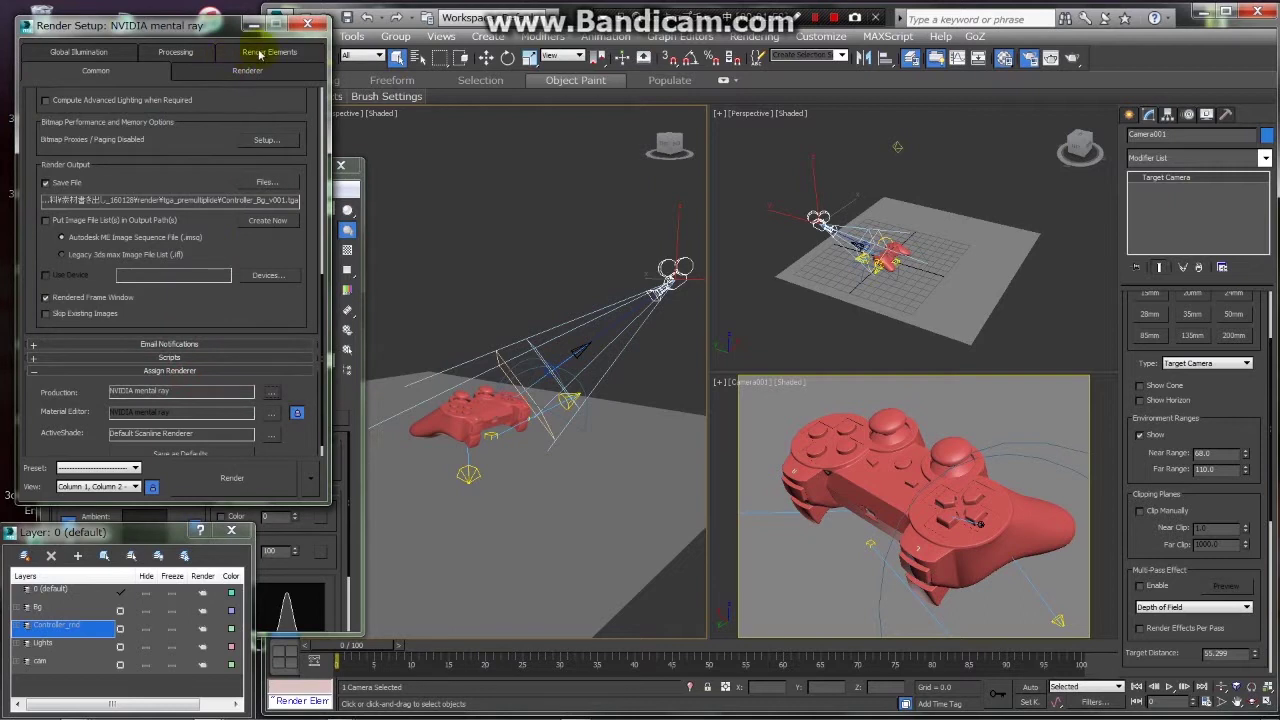
pyautogui.click(260, 53)
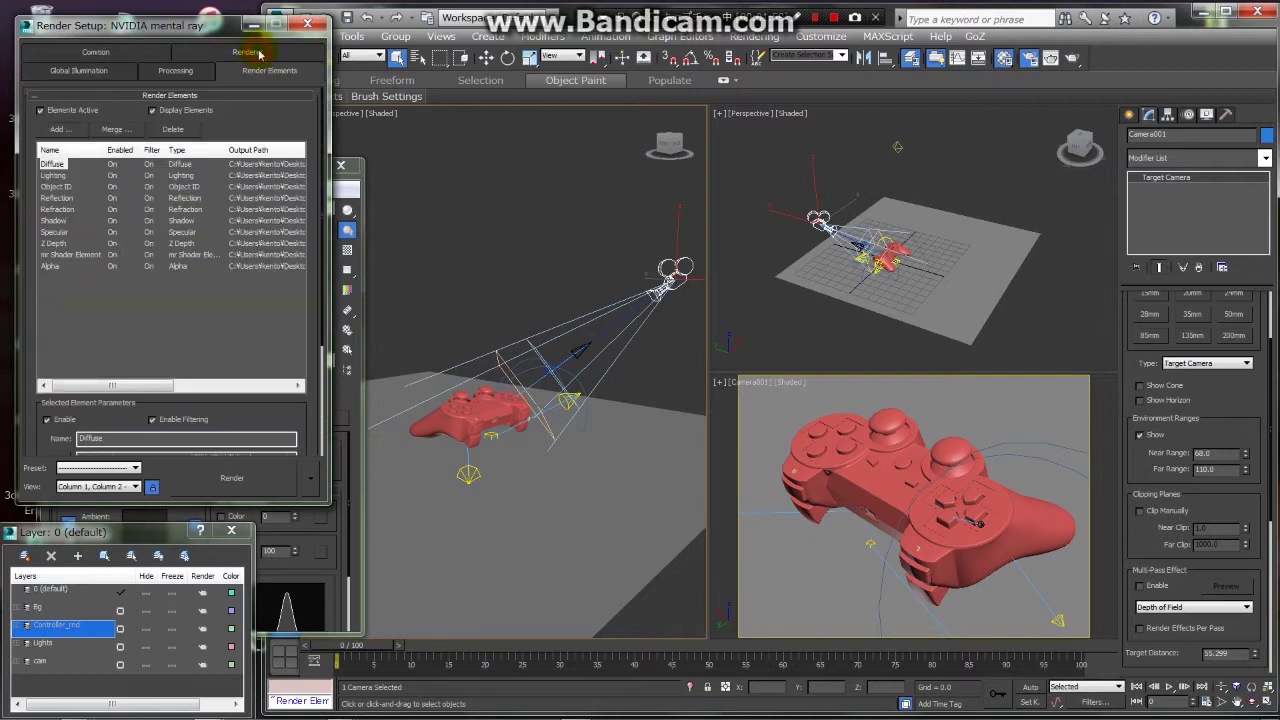
# Browse the render element types, such as Diffuse and Specular, without adding one.
pyautogui.click(58, 129)
pyautogui.moveTo(188, 112); pyautogui.dragTo(364, 99)
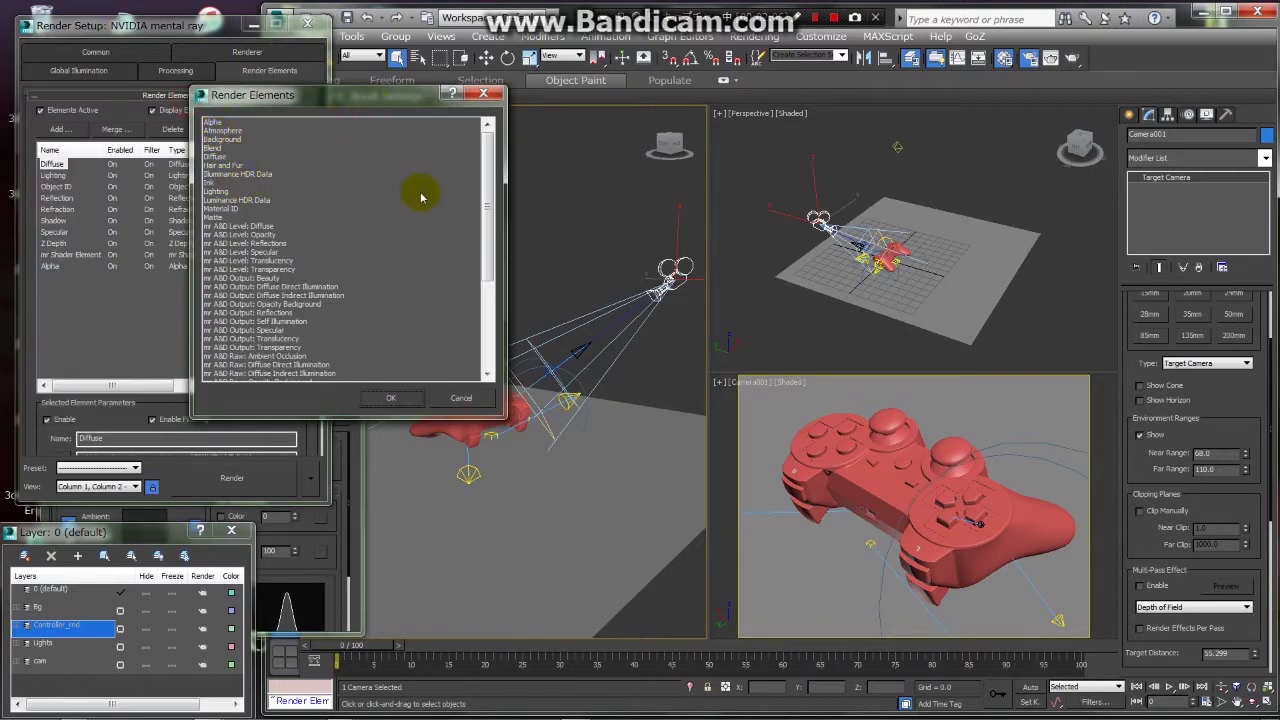
pyautogui.click(215, 157)
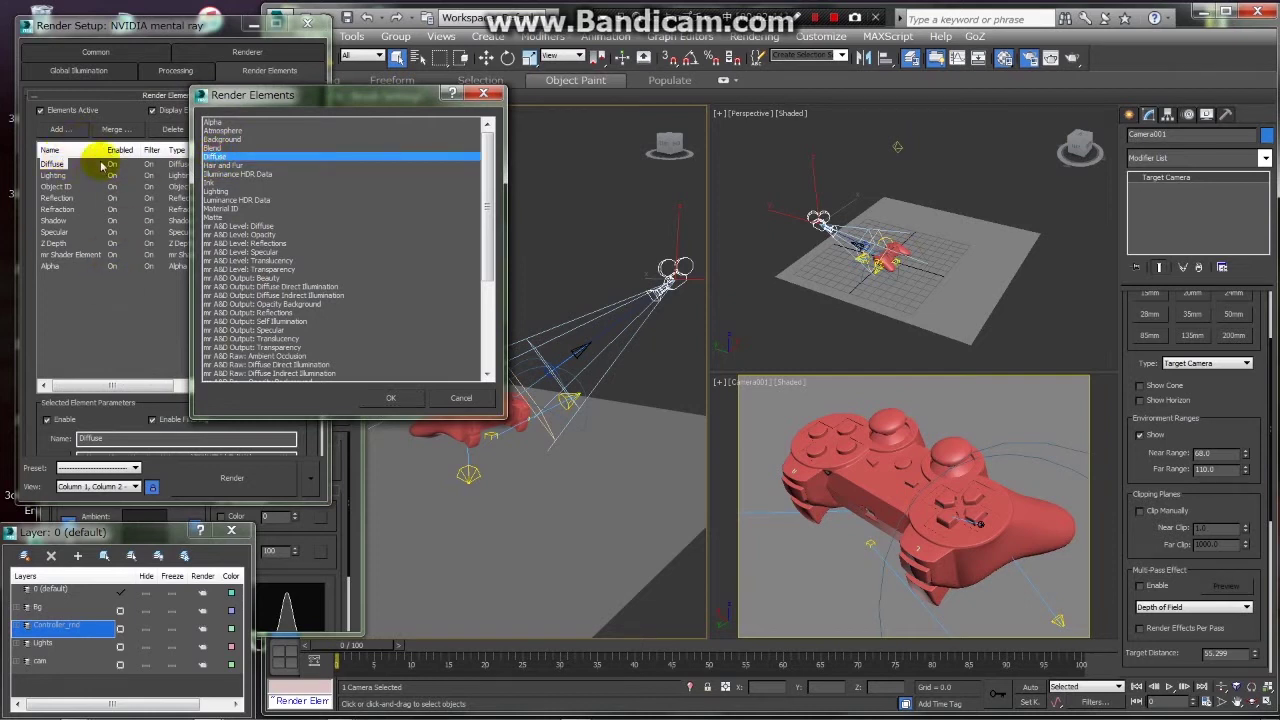
pyautogui.moveTo(494, 157); pyautogui.dragTo(486, 294)
pyautogui.moveTo(230, 330); pyautogui.dragTo(218, 356)
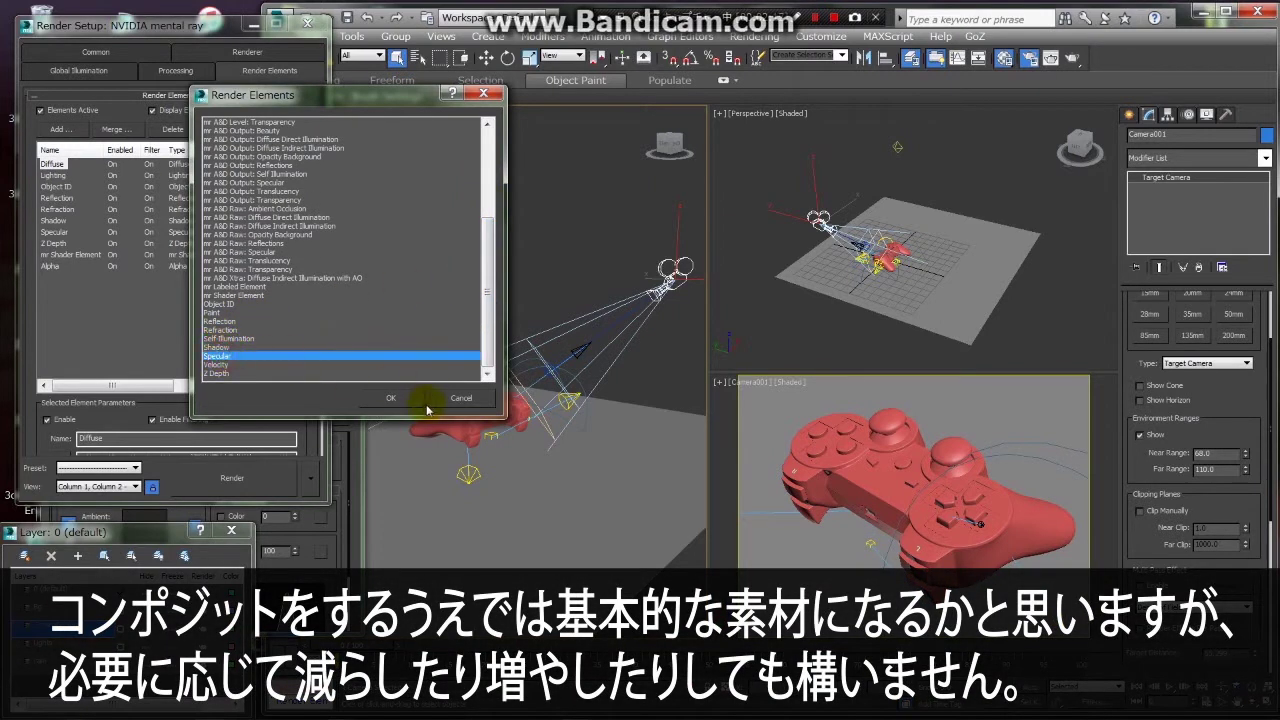
pyautogui.click(427, 400)
# Inspect the Reflection, Lighting and Object ID passes in the render element list.
pyautogui.click(56, 198)
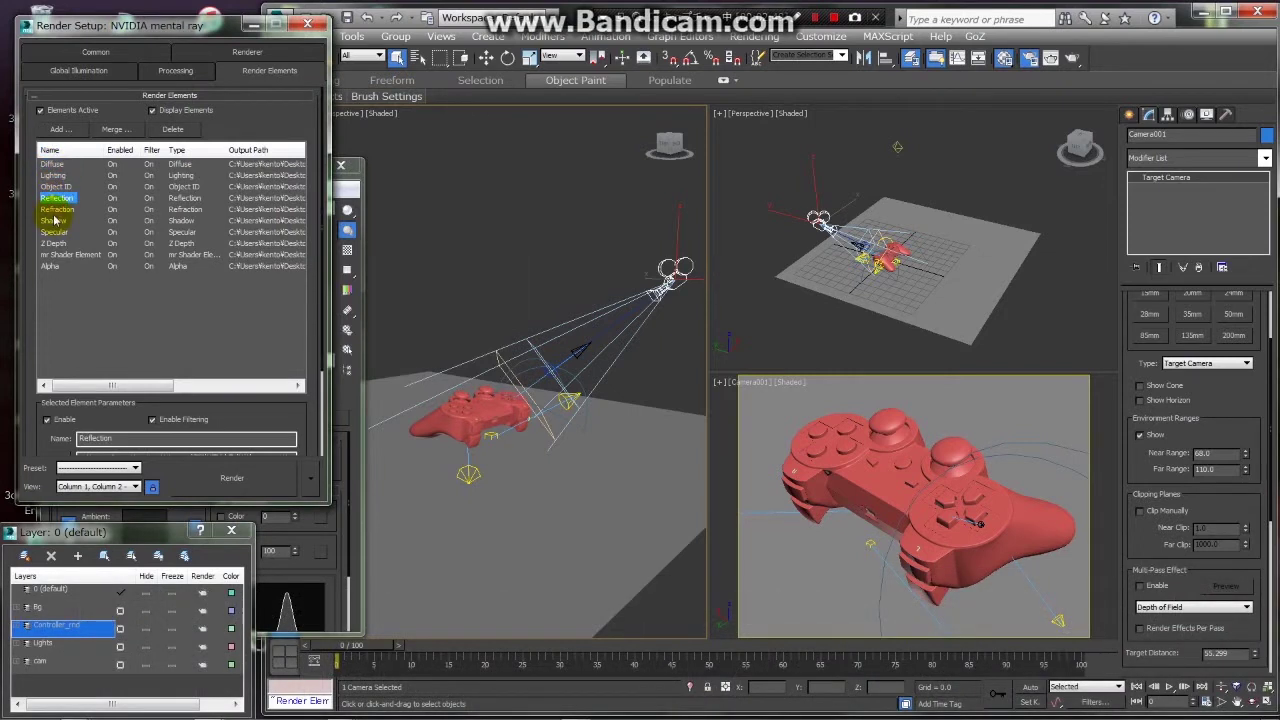
pyautogui.click(53, 176)
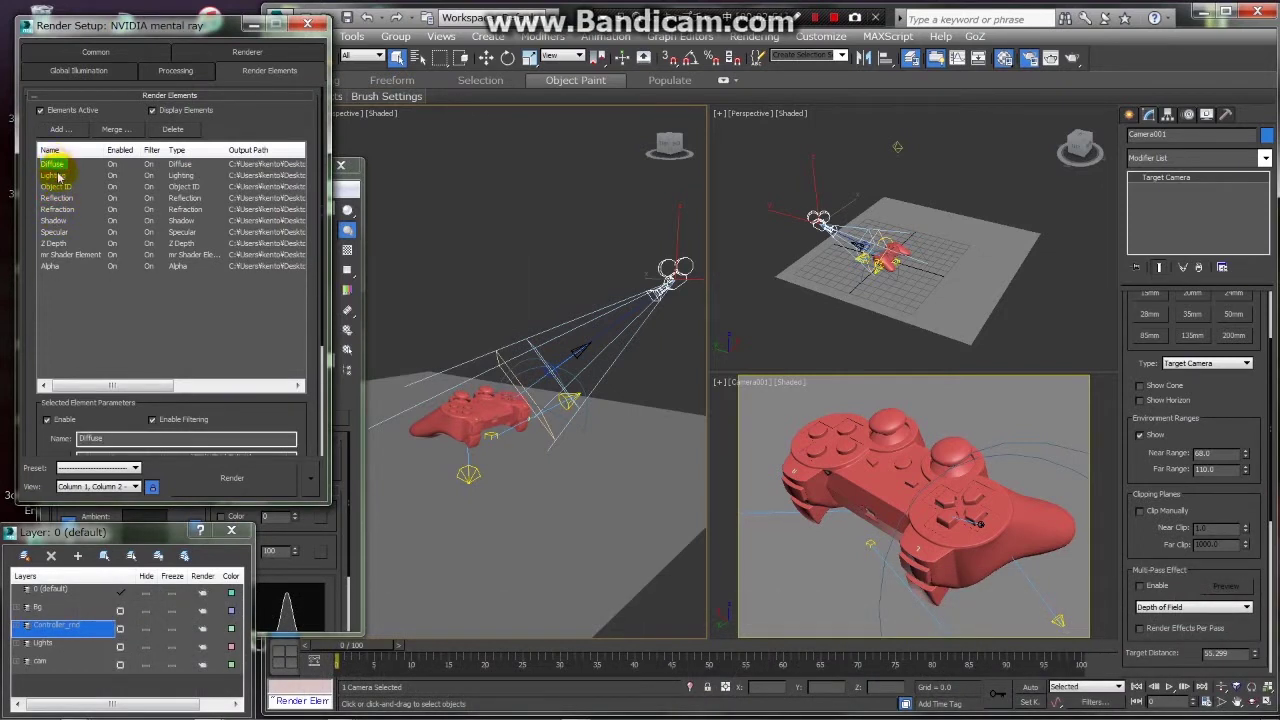
pyautogui.click(59, 187)
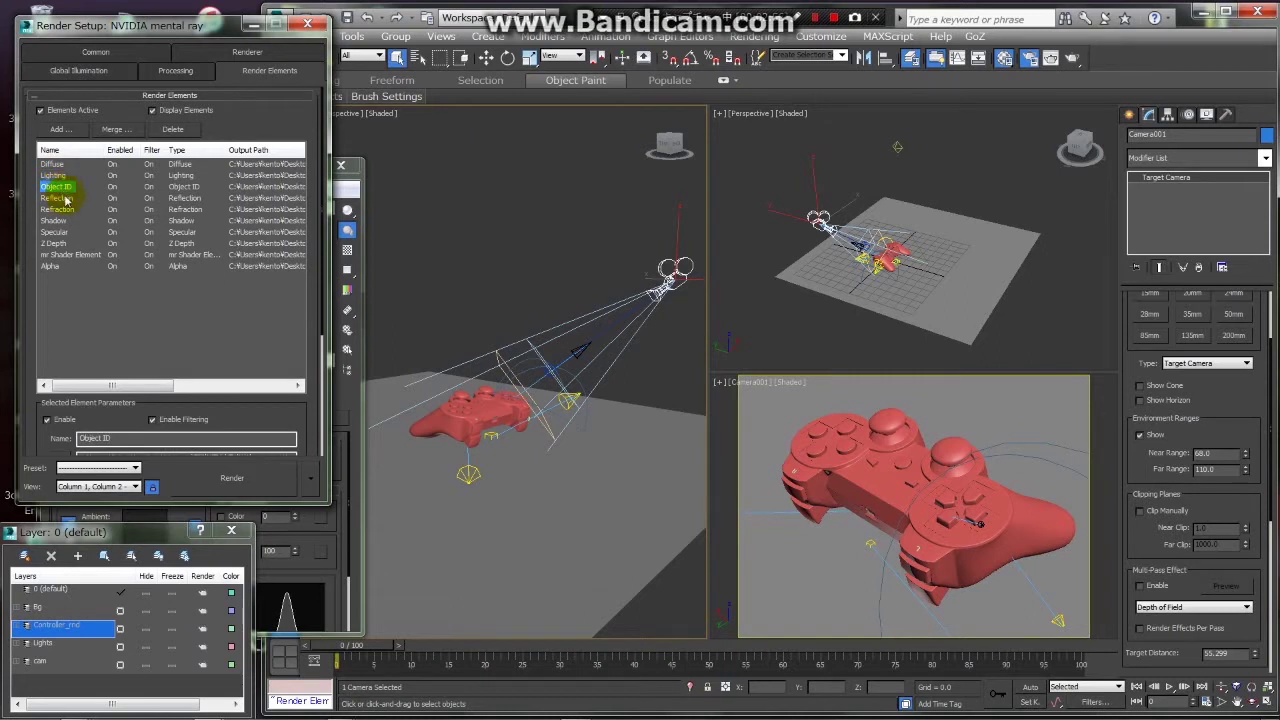
# Orbit around the red controller and select its outer shell mesh.
pyautogui.moveTo(491, 351)
pyautogui.keyDown('alt'); pyautogui.mouseDown(button='middle')
pyautogui.moveTo(514, 323)
pyautogui.moveTo(548, 325)
pyautogui.moveTo(543, 300)
pyautogui.moveTo(530, 362)
pyautogui.moveTo(505, 378)
pyautogui.moveTo(509, 334)
pyautogui.moveTo(548, 340)
pyautogui.mouseUp(button='middle'); pyautogui.keyUp('alt')
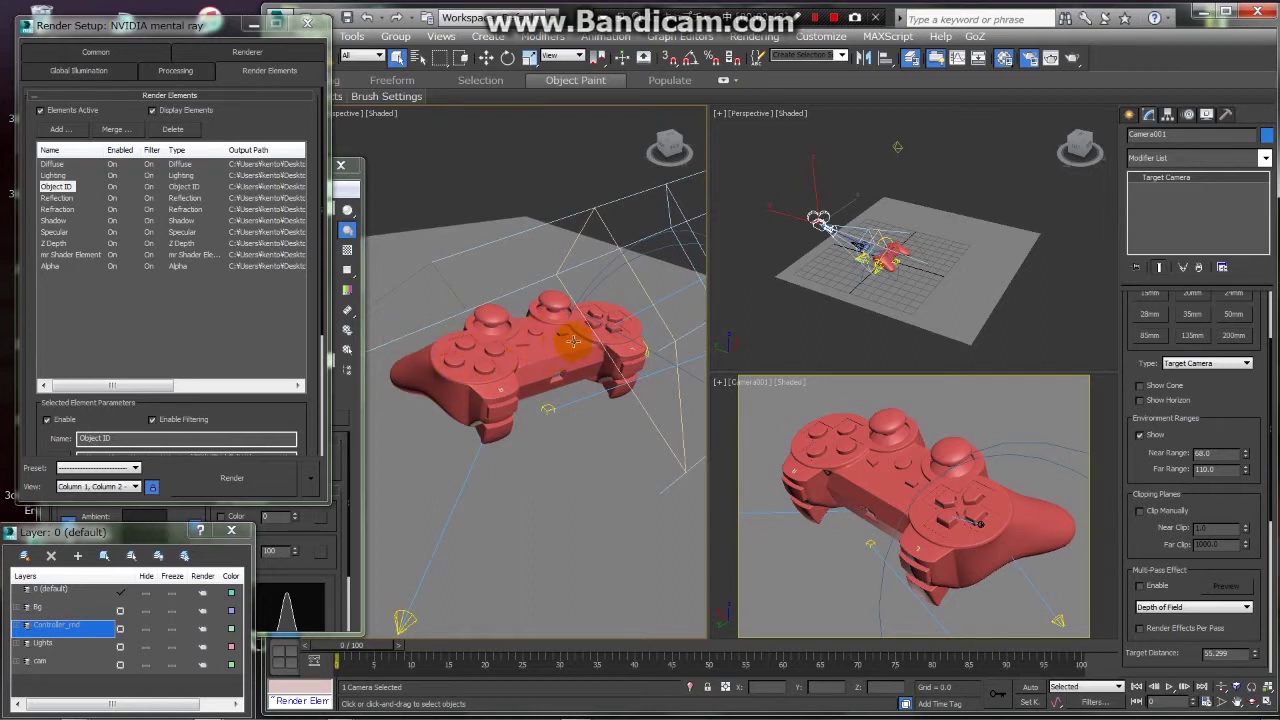
pyautogui.moveTo(595, 342)
pyautogui.keyDown('alt'); pyautogui.mouseDown(button='middle')
pyautogui.moveTo(545, 357)
pyautogui.moveTo(566, 309)
pyautogui.moveTo(557, 344)
pyautogui.moveTo(560, 334)
pyautogui.mouseUp(button='middle'); pyautogui.keyUp('alt')
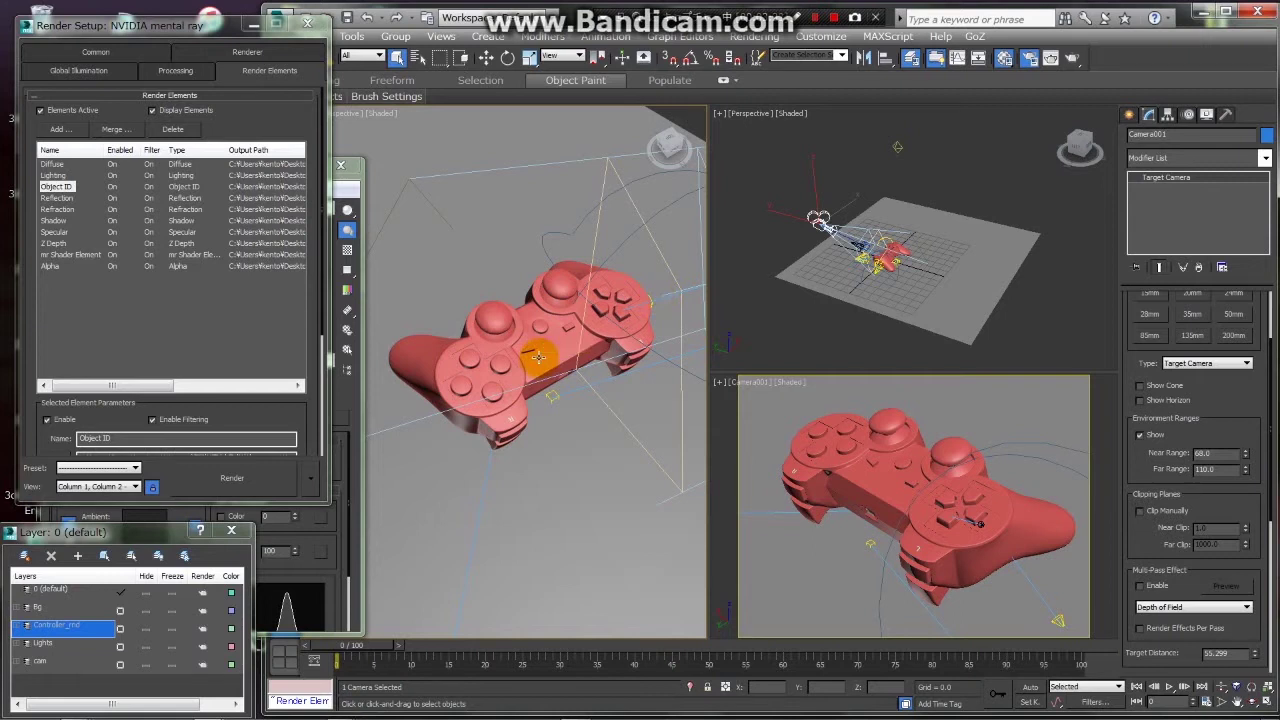
pyautogui.keyDown('alt'); pyautogui.moveTo(527, 350); pyautogui.dragTo(512, 360, button='middle'); pyautogui.keyUp('alt')
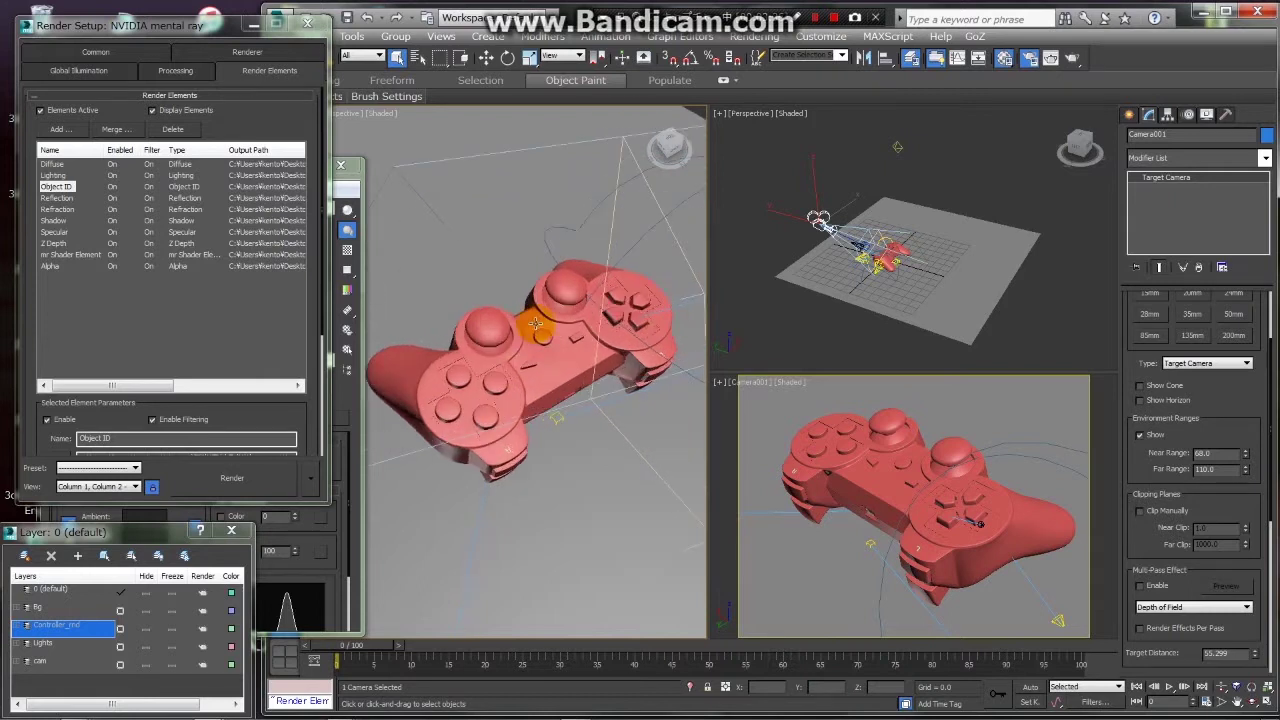
pyautogui.scroll(5, 495, 311)
pyautogui.click(495, 311)
pyautogui.scroll(-4, 495, 311)
pyautogui.moveTo(528, 309)
pyautogui.keyDown('alt'); pyautogui.mouseDown(button='middle')
pyautogui.moveTo(479, 319)
pyautogui.moveTo(520, 323)
pyautogui.moveTo(508, 306)
pyautogui.moveTo(529, 343)
pyautogui.mouseUp(button='middle'); pyautogui.keyUp('alt')
pyautogui.scroll(2, 520, 323)
pyautogui.scroll(-2, 510, 310)
pyautogui.click(533, 344)
pyautogui.click(533, 350)
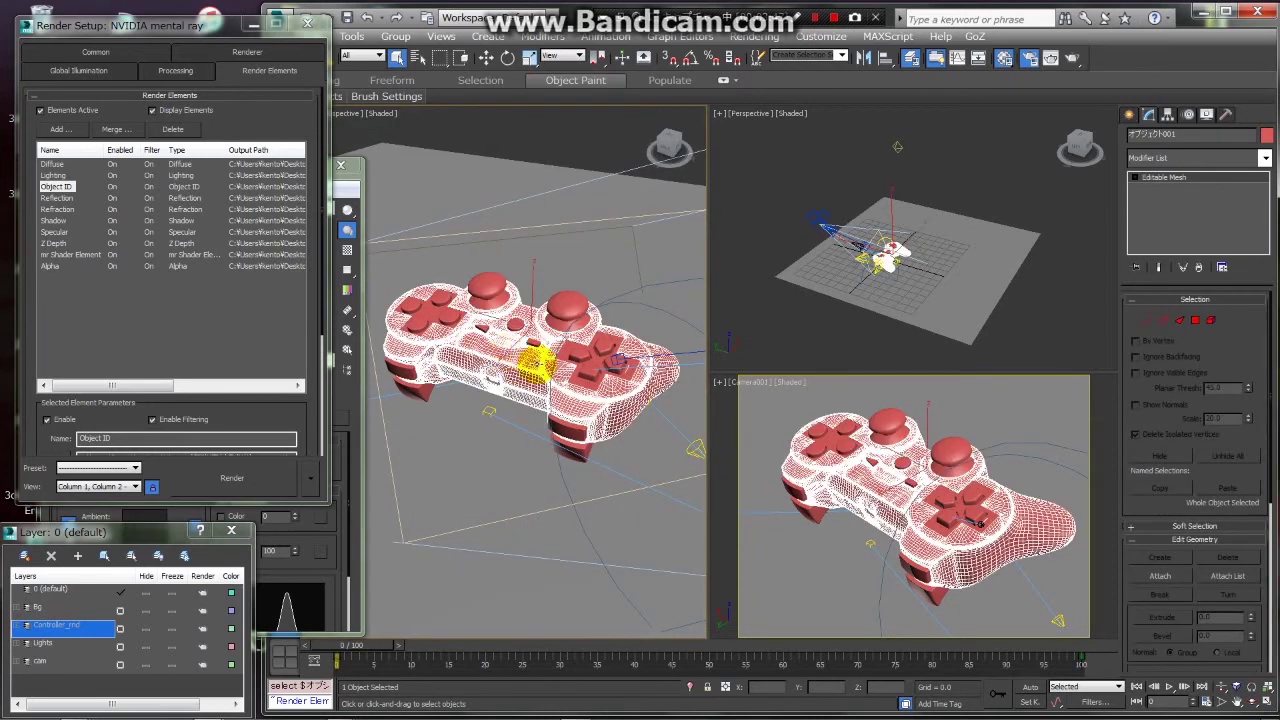
# Verify the shell's Object Properties show G-Buffer Object ID 2, then select the thumbstick caps.
pyautogui.rightClick(547, 366)
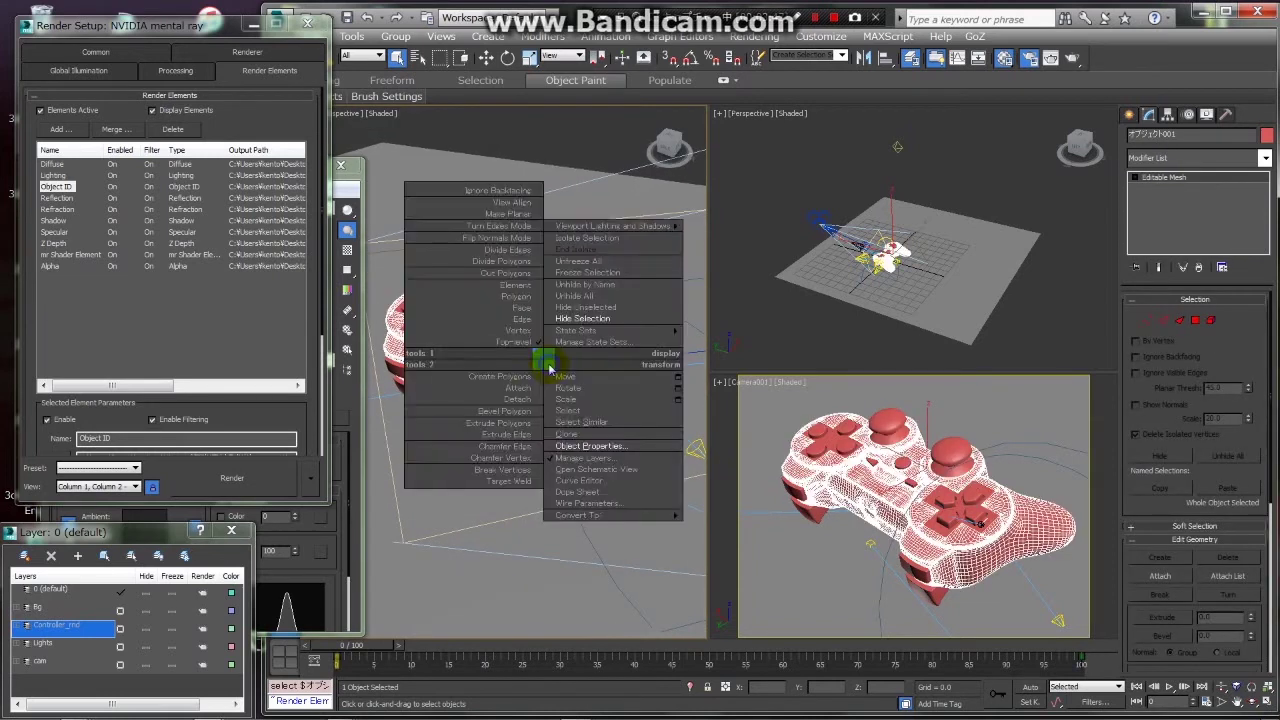
pyautogui.click(594, 449)
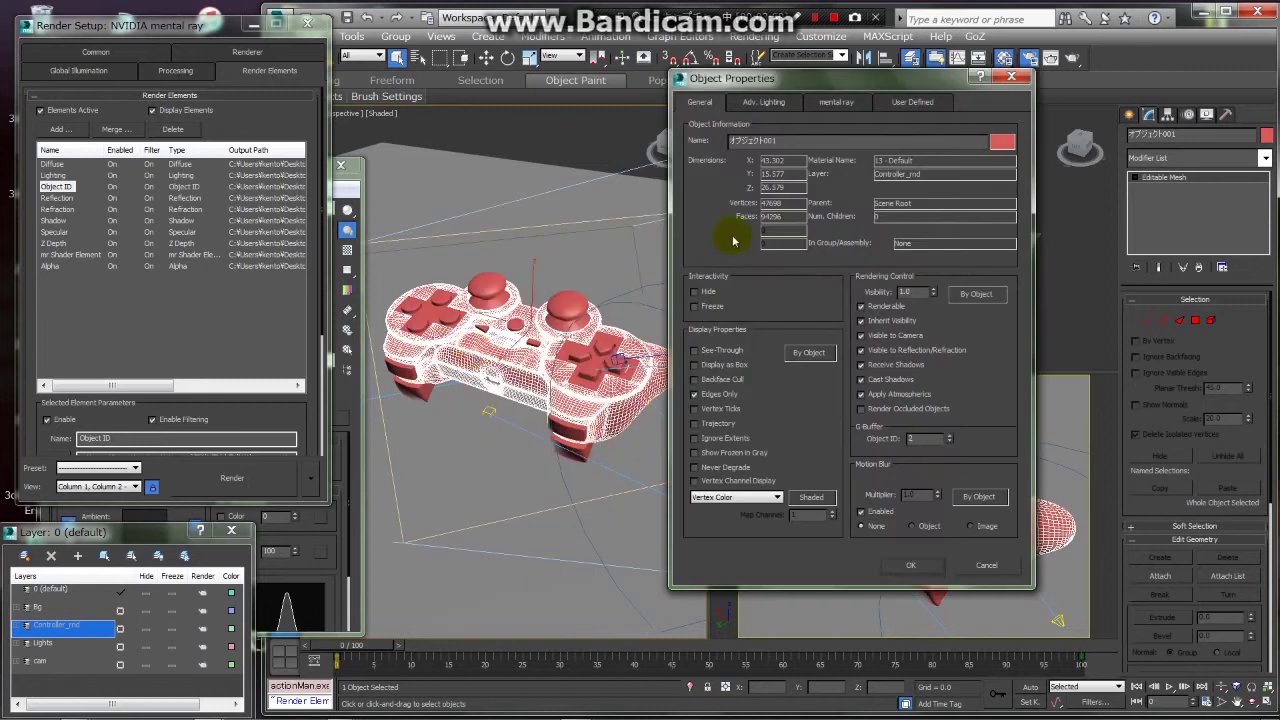
pyautogui.moveTo(823, 87); pyautogui.dragTo(774, 75)
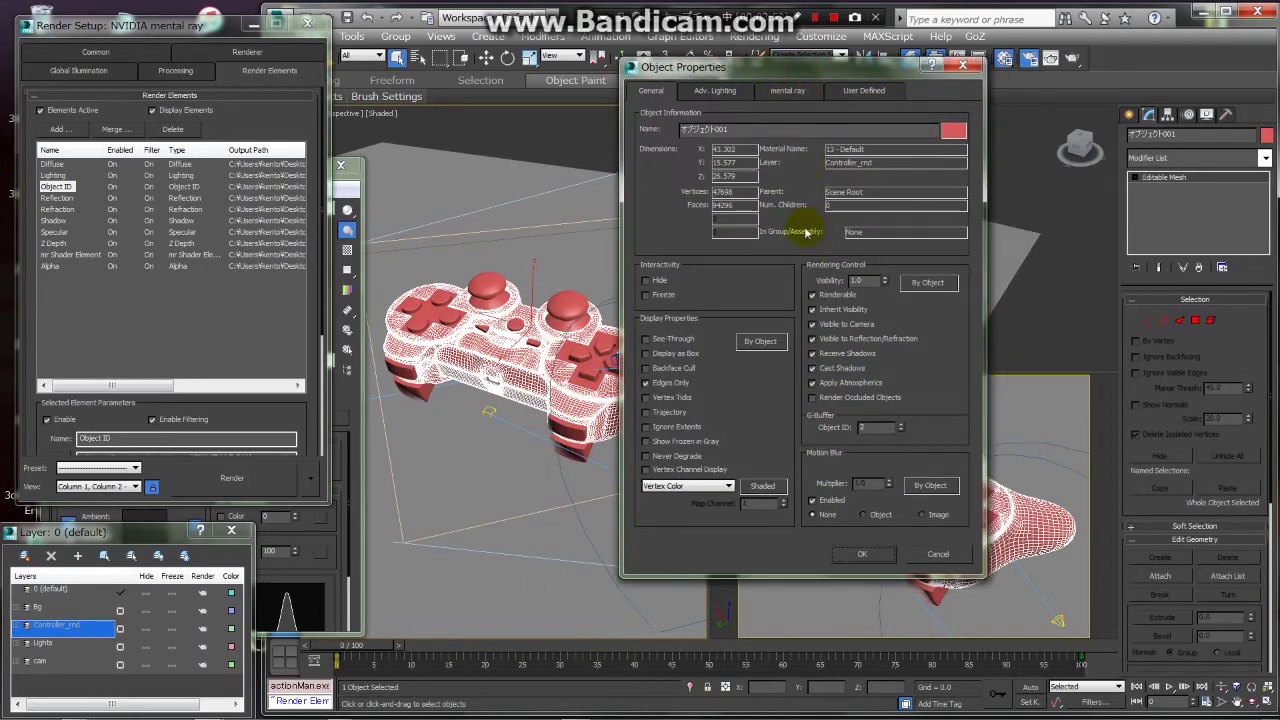
pyautogui.click(962, 65)
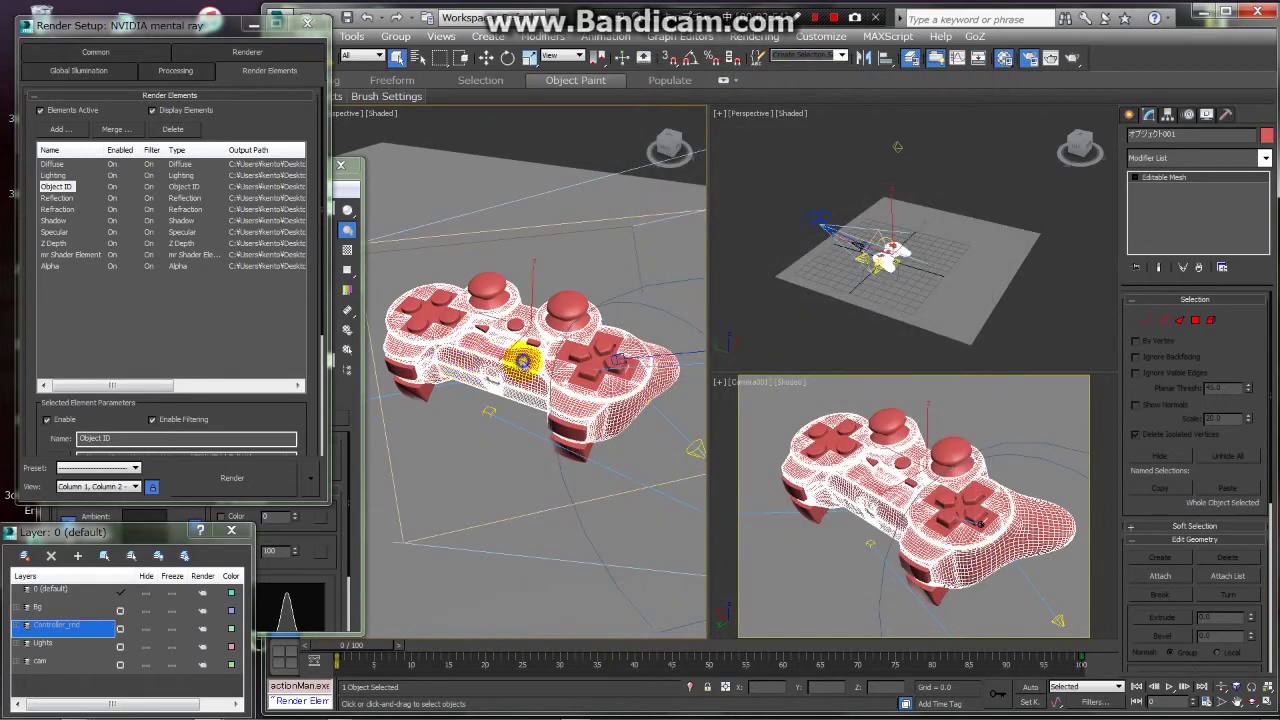
pyautogui.rightClick(522, 362)
pyautogui.click(565, 443)
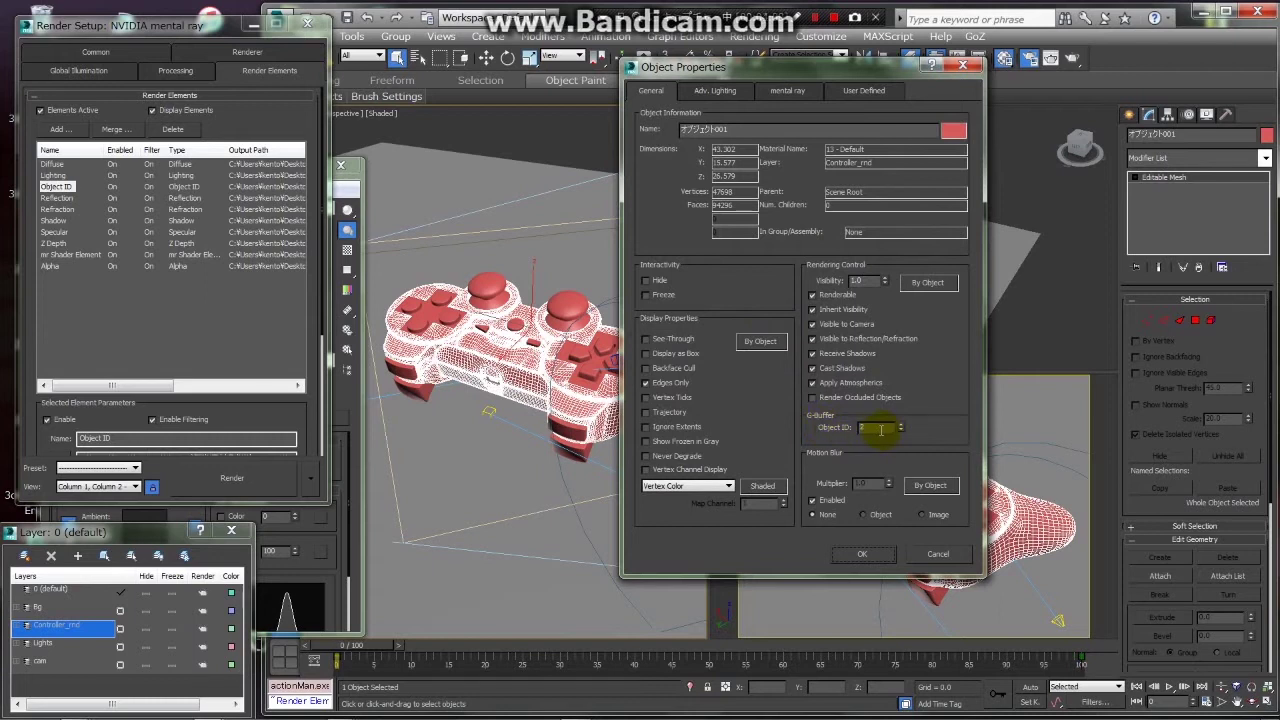
pyautogui.moveTo(895, 75); pyautogui.dragTo(972, 65)
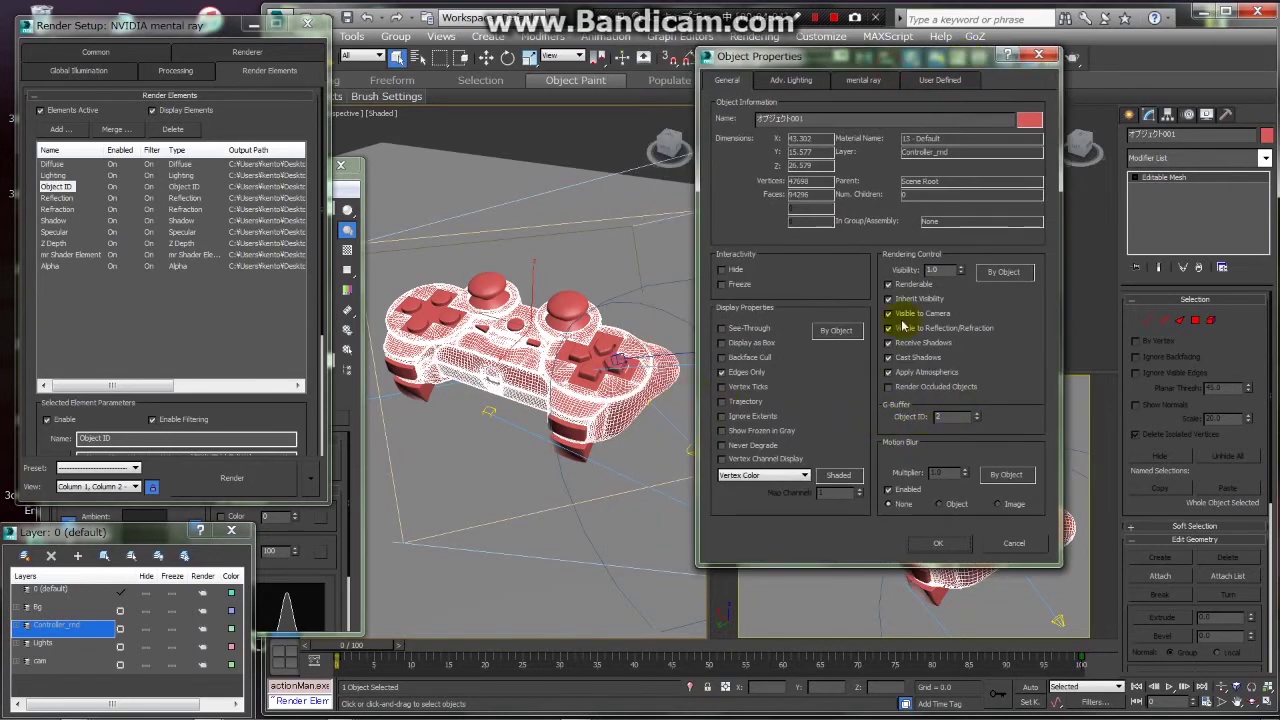
pyautogui.moveTo(903, 62); pyautogui.dragTo(872, 62)
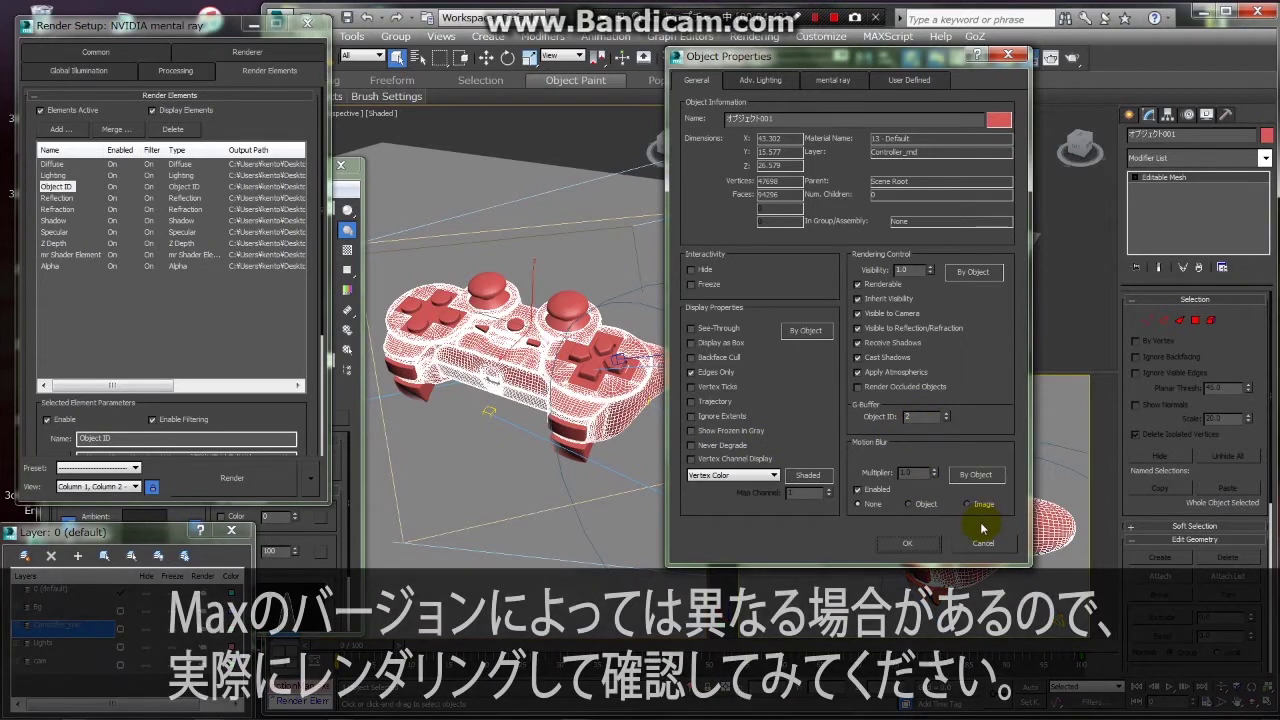
pyautogui.click(908, 543)
pyautogui.click(557, 306)
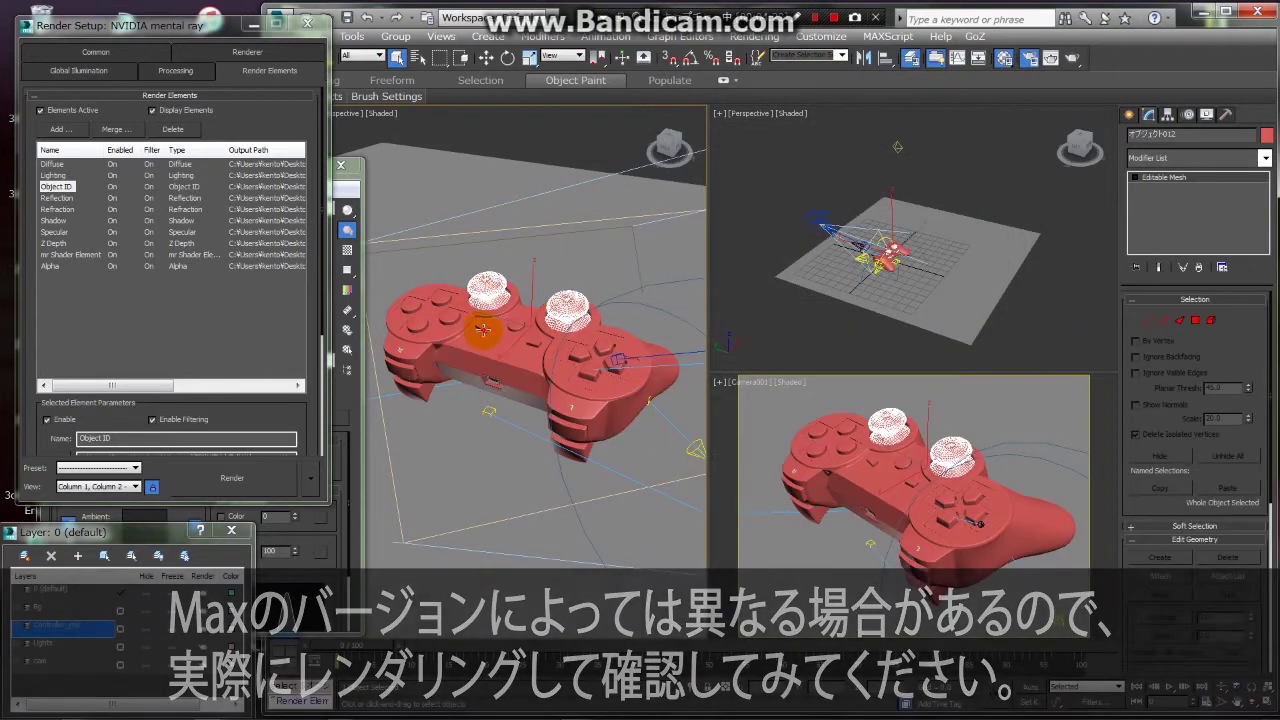
# Step through the Object ID, Shadow, Specular and Lighting passes, reviewing Lighting's Direct/Indirect/Shadows options.
pyautogui.click(515, 327)
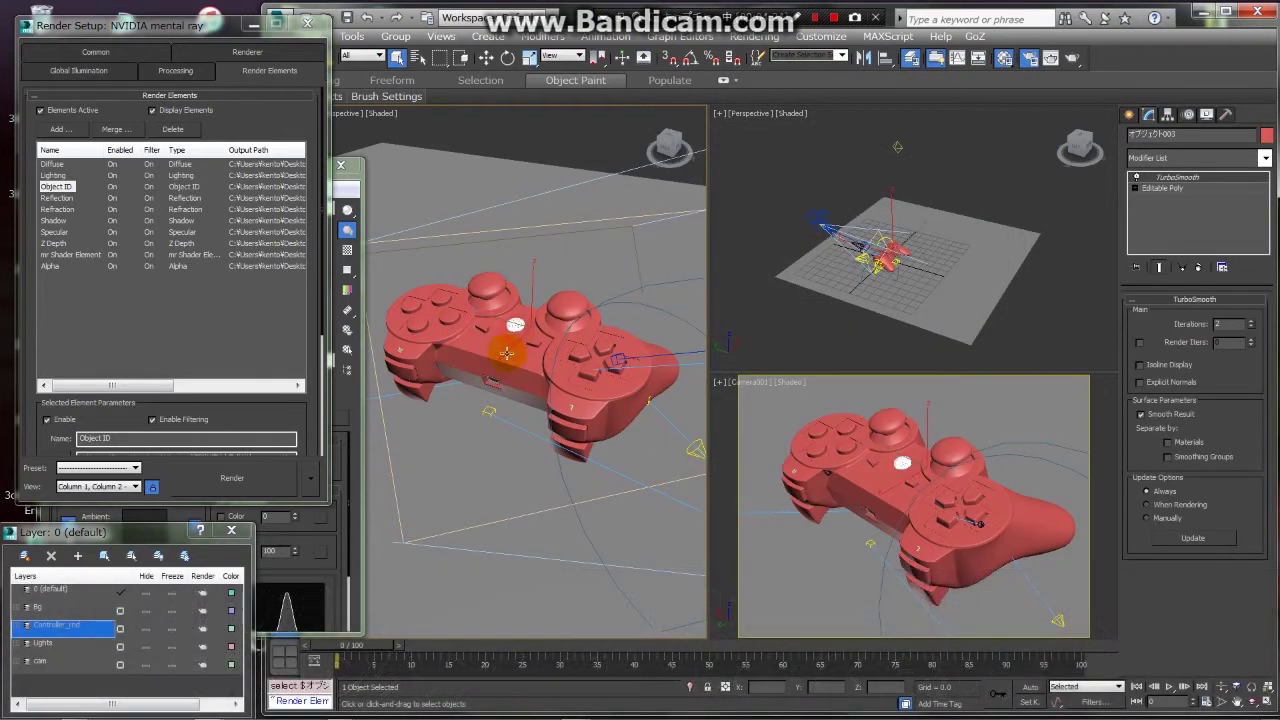
pyautogui.click(54, 186)
pyautogui.click(58, 220)
pyautogui.click(55, 232)
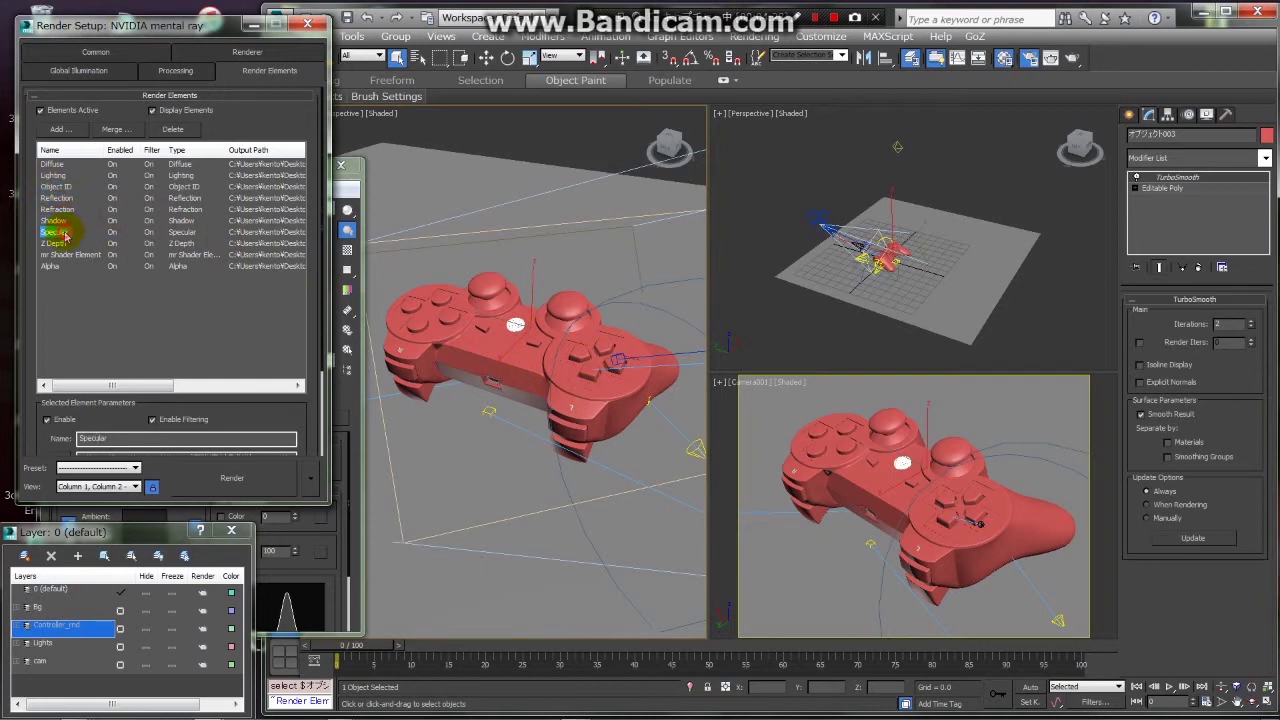
pyautogui.click(56, 176)
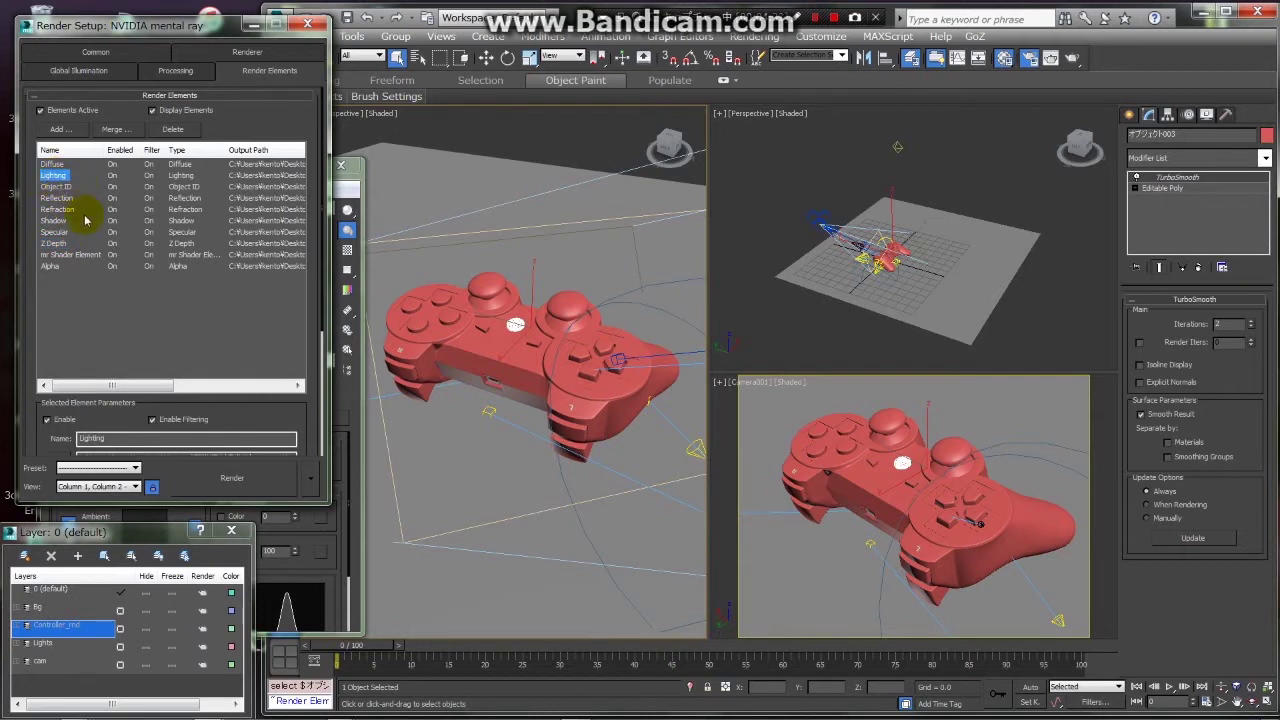
pyautogui.moveTo(252, 400); pyautogui.dragTo(220, 200)
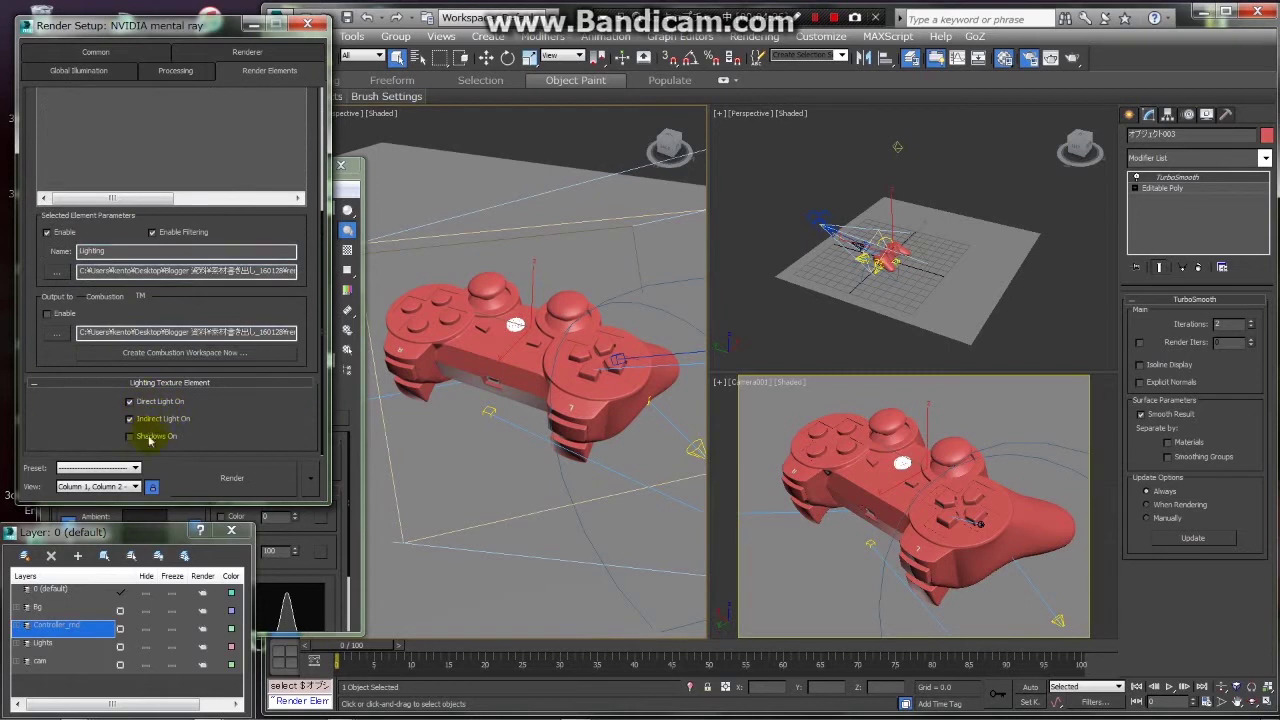
pyautogui.moveTo(301, 219); pyautogui.dragTo(294, 362)
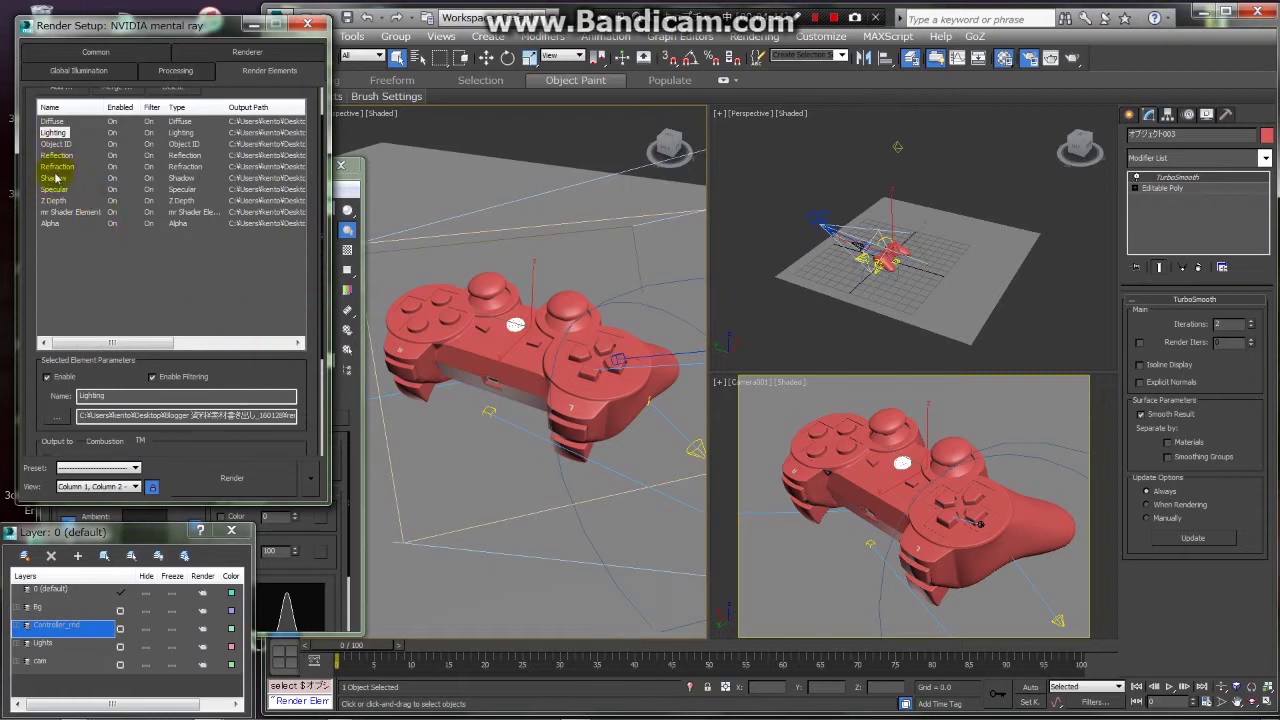
# Note Z Depth's Z Min 68.0 and Z Max 110.0, then orbit to Camera001 and select it.
pyautogui.click(60, 201)
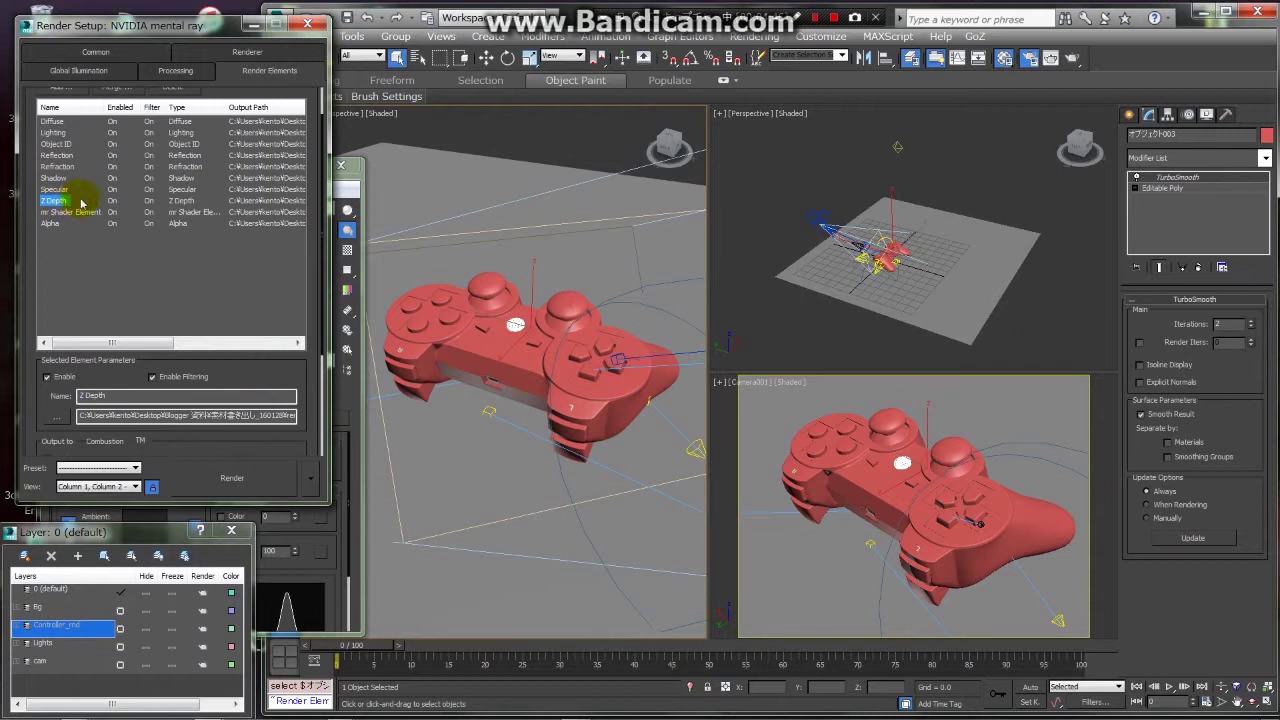
pyautogui.moveTo(271, 352); pyautogui.dragTo(254, 151)
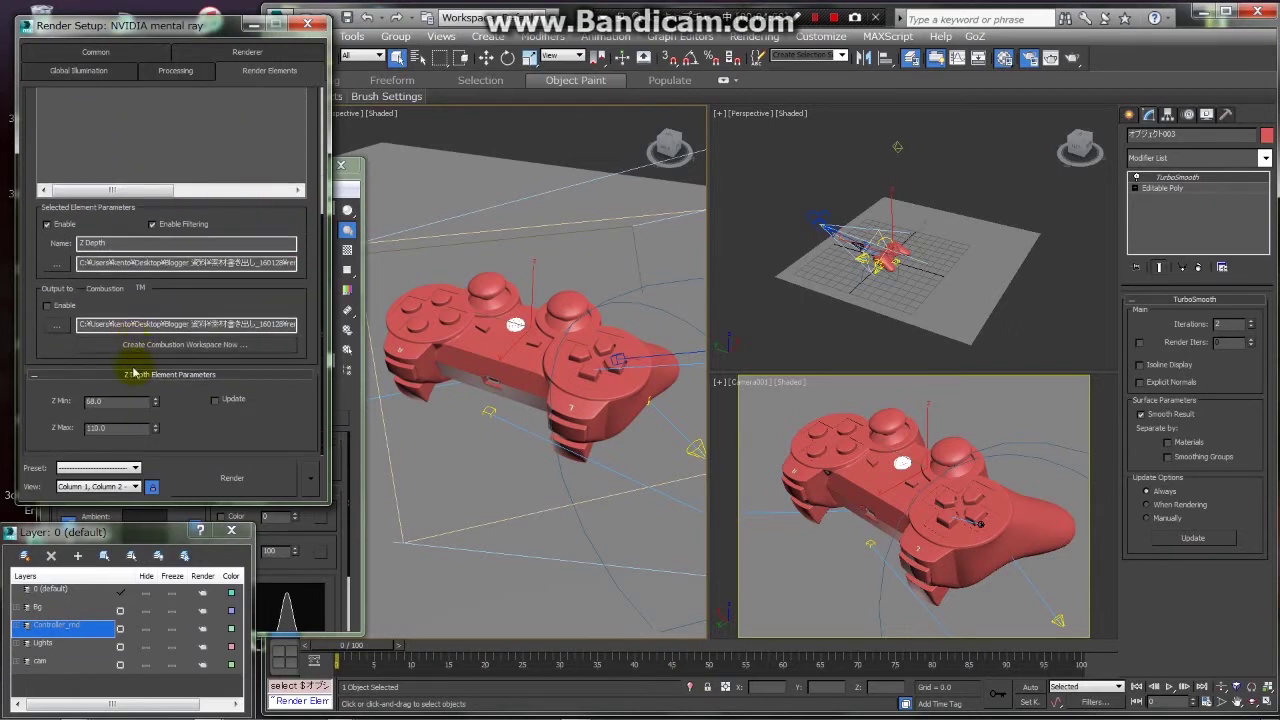
pyautogui.moveTo(124, 359); pyautogui.dragTo(130, 354)
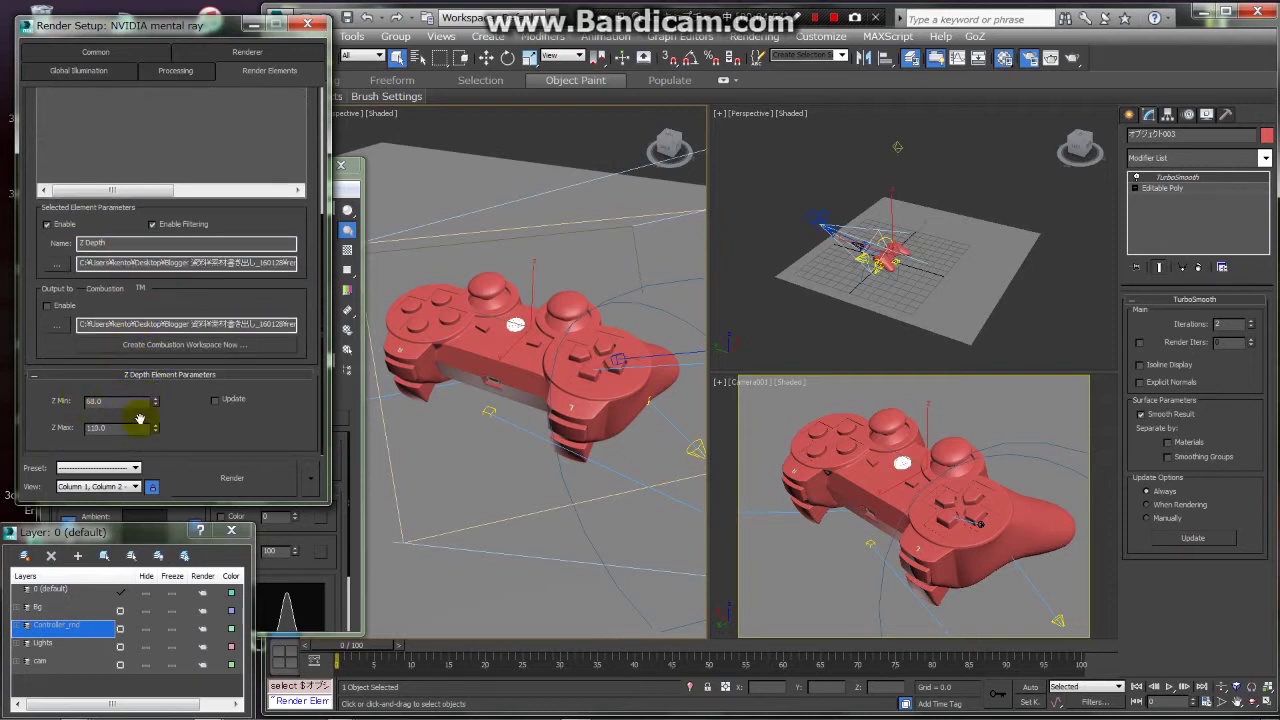
pyautogui.keyDown('alt'); pyautogui.moveTo(552, 388); pyautogui.dragTo(586, 370, button='middle'); pyautogui.keyUp('alt')
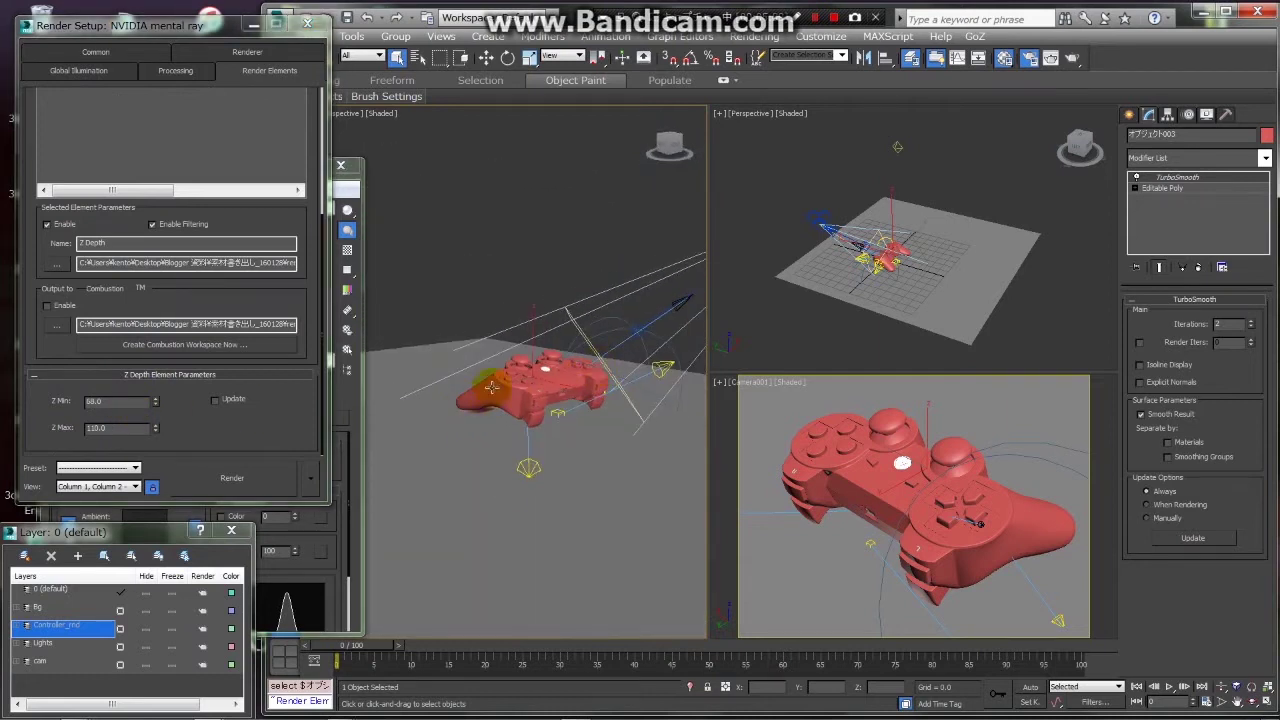
pyautogui.keyDown('alt'); pyautogui.moveTo(450, 423); pyautogui.dragTo(455, 400, button='middle'); pyautogui.keyUp('alt')
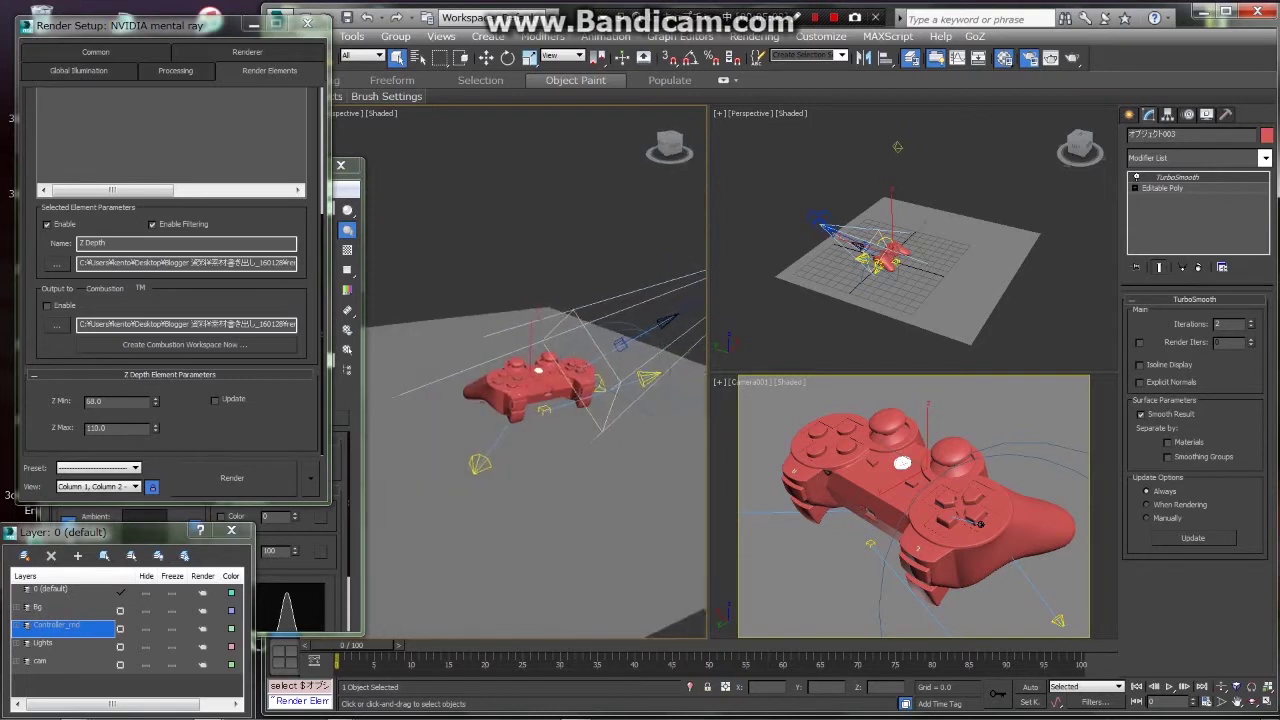
pyautogui.moveTo(585, 365)
pyautogui.keyDown('alt'); pyautogui.mouseDown(button='middle')
pyautogui.moveTo(600, 360)
pyautogui.moveTo(575, 382)
pyautogui.moveTo(522, 369)
pyautogui.moveTo(571, 357)
pyautogui.mouseUp(button='middle'); pyautogui.keyUp('alt')
pyautogui.click(114, 402)
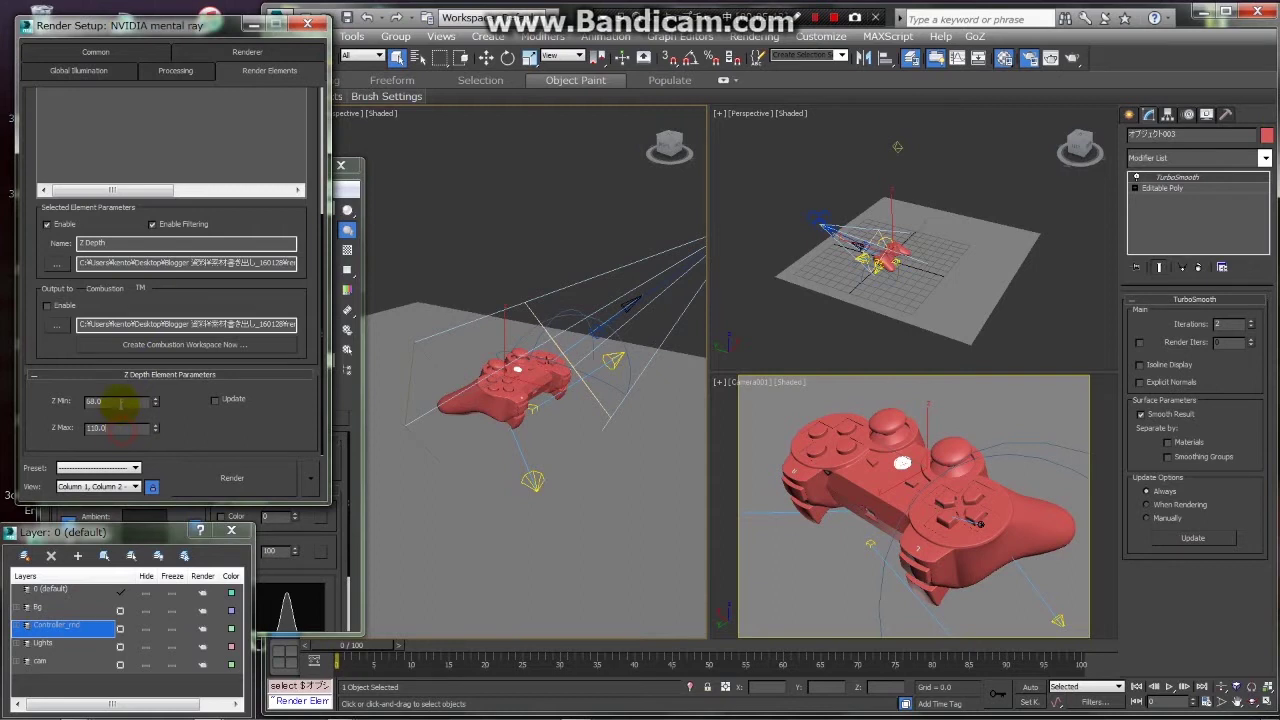
pyautogui.keyDown('alt'); pyautogui.moveTo(427, 330); pyautogui.dragTo(517, 321, button='middle'); pyautogui.keyUp('alt')
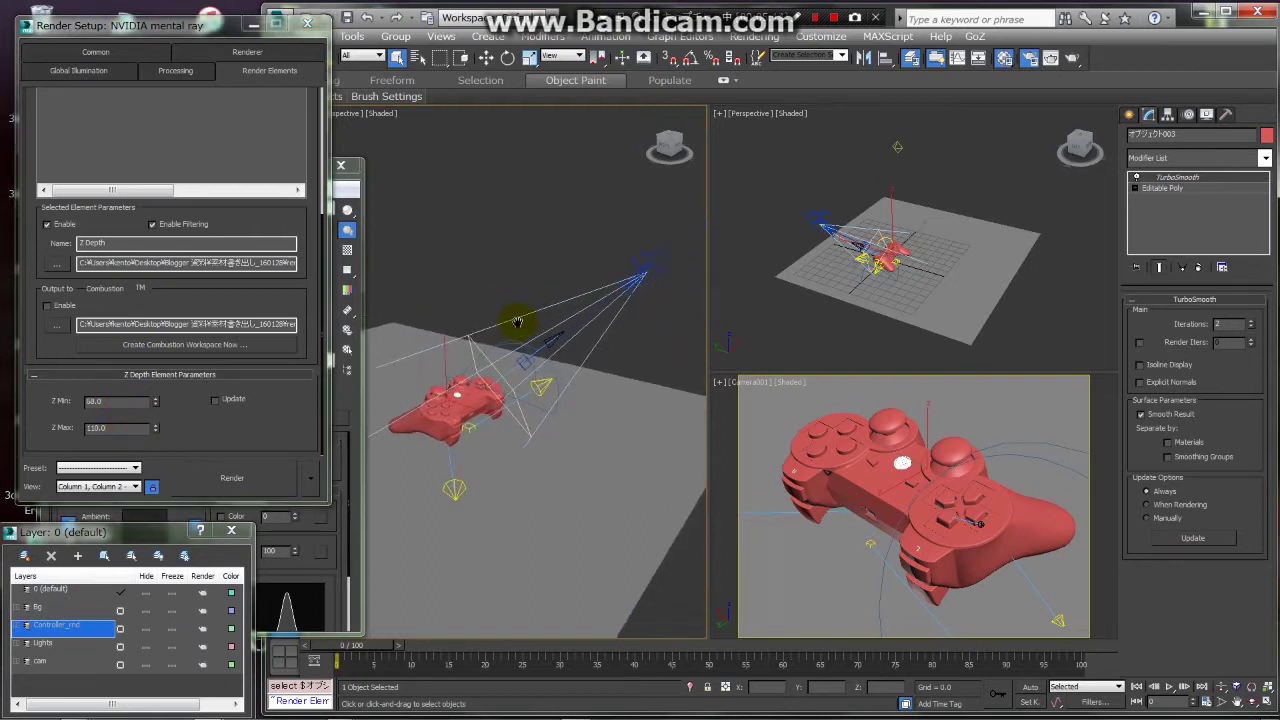
pyautogui.click(664, 259)
pyautogui.moveTo(664, 259)
pyautogui.keyDown('alt'); pyautogui.mouseDown(button='middle')
pyautogui.moveTo(700, 253)
pyautogui.moveTo(549, 260)
pyautogui.mouseUp(button='middle'); pyautogui.keyUp('alt')
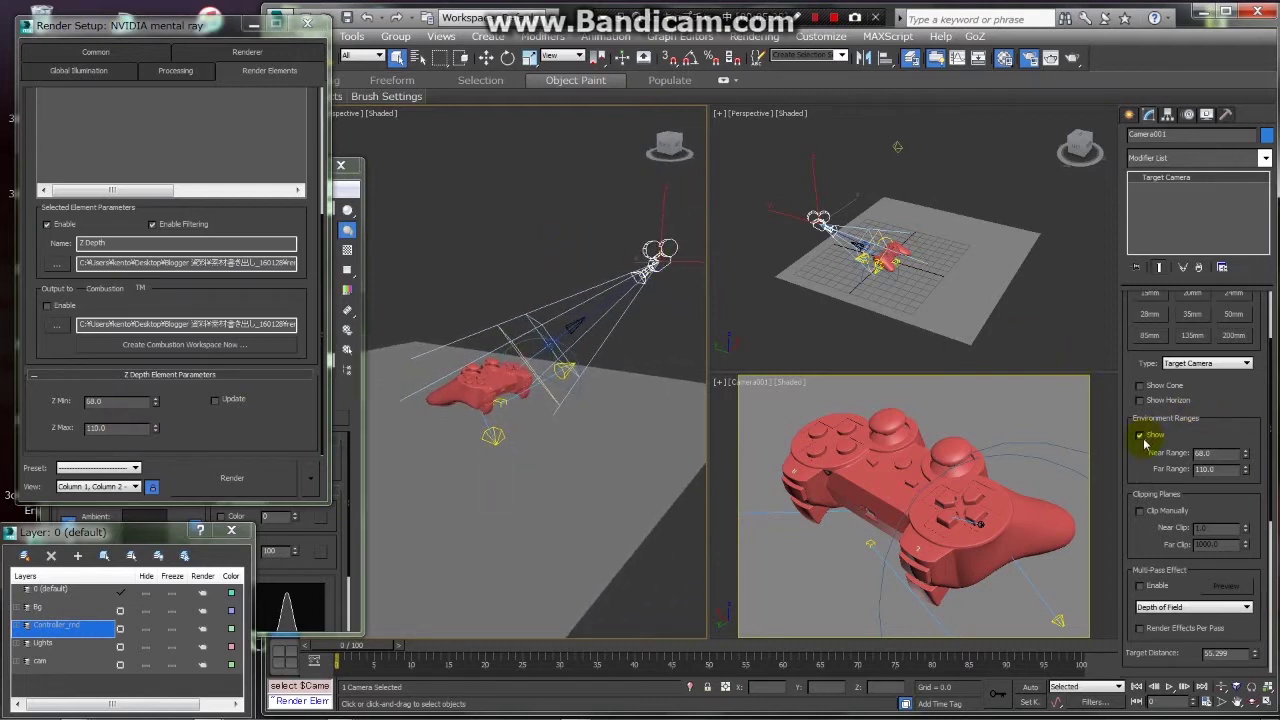
# Toggle Camera001's environment range display and confirm the Near Range stays at 68.0.
pyautogui.moveTo(1225, 596)
pyautogui.mouseDown()
pyautogui.moveTo(1228, 523)
pyautogui.moveTo(1212, 492)
pyautogui.mouseUp()
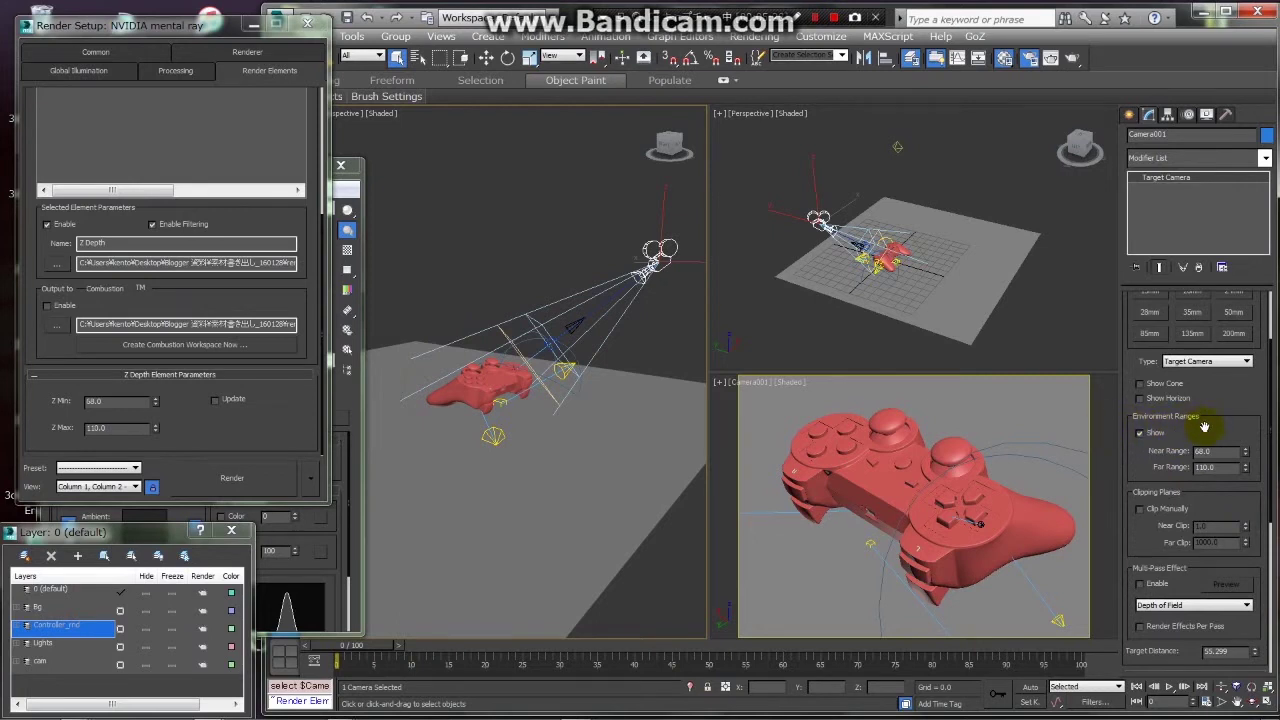
pyautogui.moveTo(251, 206)
pyautogui.mouseDown()
pyautogui.moveTo(251, 411)
pyautogui.moveTo(235, 229)
pyautogui.mouseUp()
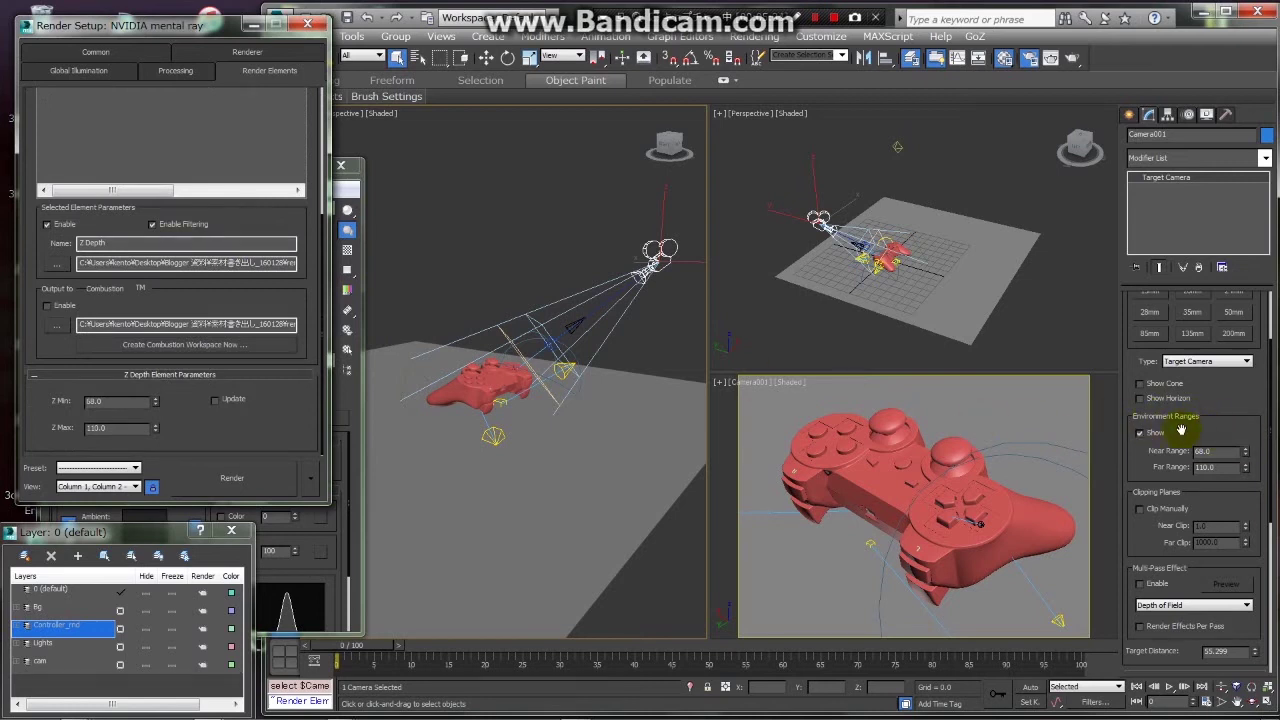
pyautogui.moveTo(1231, 380)
pyautogui.mouseDown()
pyautogui.moveTo(1238, 537)
pyautogui.moveTo(1234, 403)
pyautogui.moveTo(1240, 517)
pyautogui.moveTo(1242, 462)
pyautogui.mouseUp()
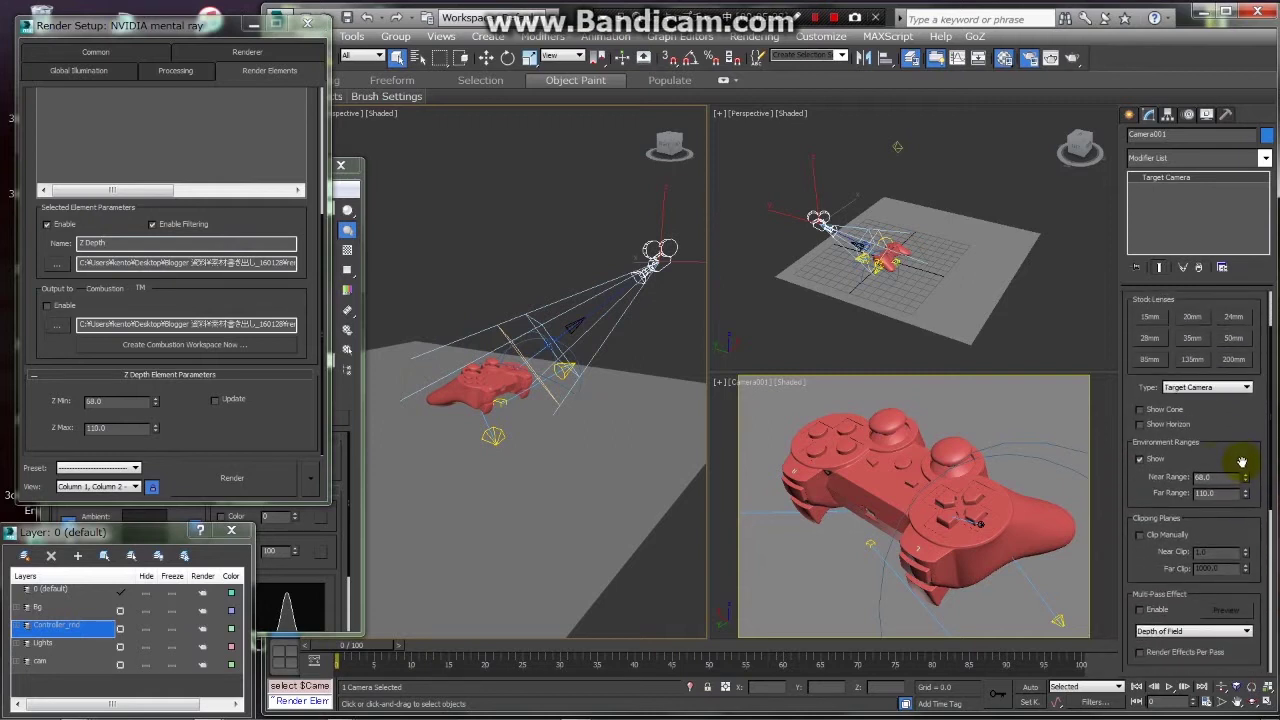
pyautogui.click(1139, 461)
pyautogui.click(1139, 461)
pyautogui.keyDown('alt'); pyautogui.moveTo(503, 357); pyautogui.dragTo(530, 345, button='middle'); pyautogui.keyUp('alt')
pyautogui.click(1211, 476)
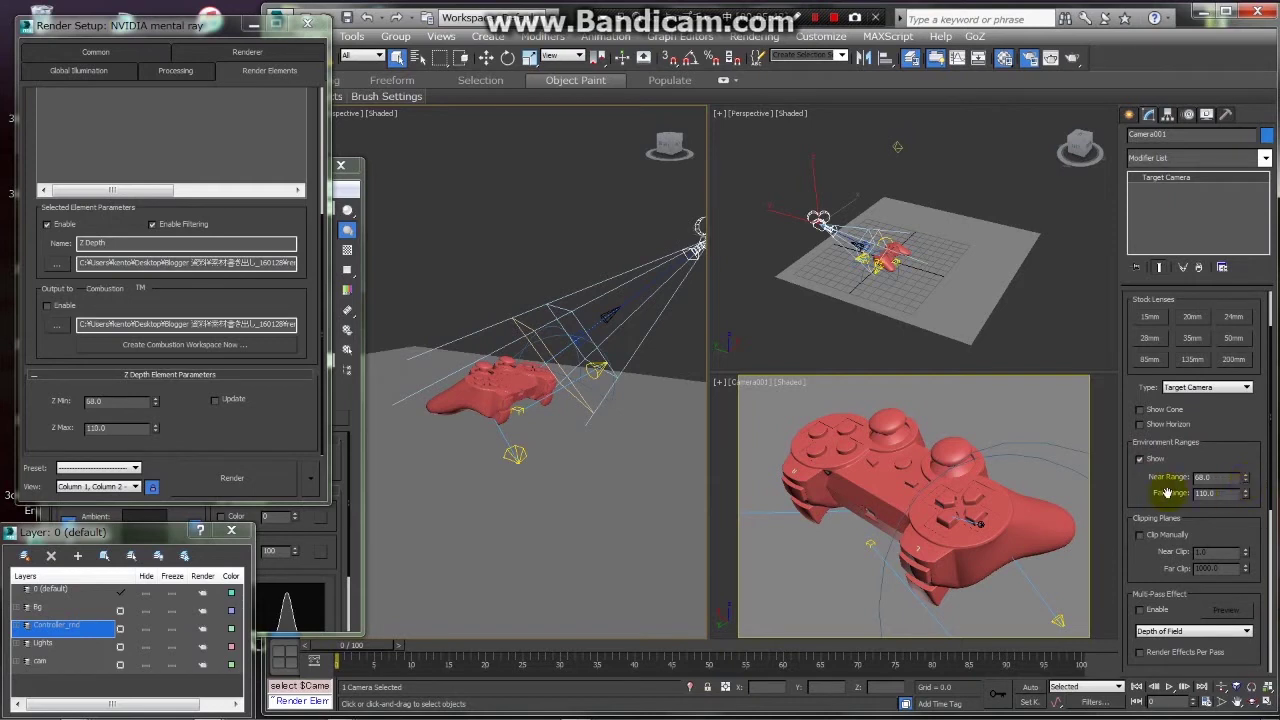
pyautogui.moveTo(1246, 484); pyautogui.dragTo(1246, 480)
pyautogui.moveTo(446, 385)
pyautogui.keyDown('alt'); pyautogui.mouseDown(button='middle')
pyautogui.moveTo(449, 363)
pyautogui.moveTo(477, 366)
pyautogui.mouseUp(button='middle'); pyautogui.keyUp('alt')
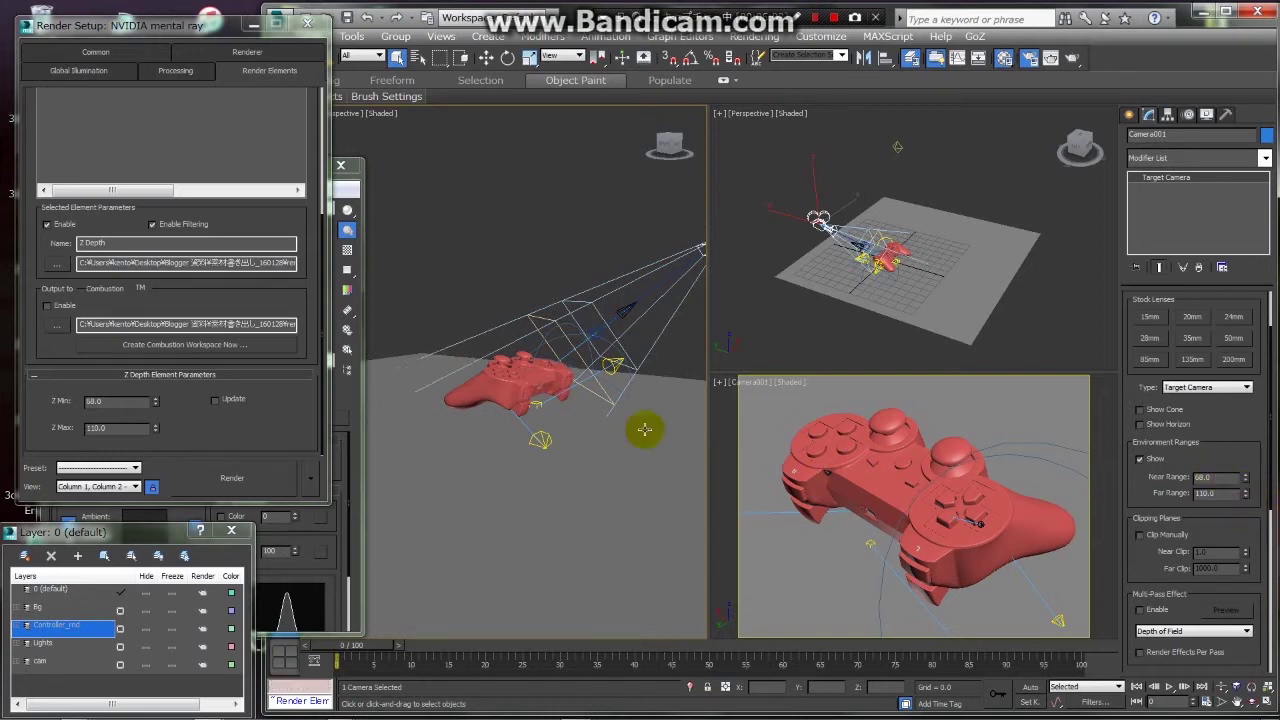
# Move Render Setup beside the viewports and select the mr Shader Element pass.
pyautogui.moveTo(243, 41)
pyautogui.mouseDown()
pyautogui.moveTo(886, 56)
pyautogui.moveTo(972, 145)
pyautogui.moveTo(1001, 133)
pyautogui.mouseUp()
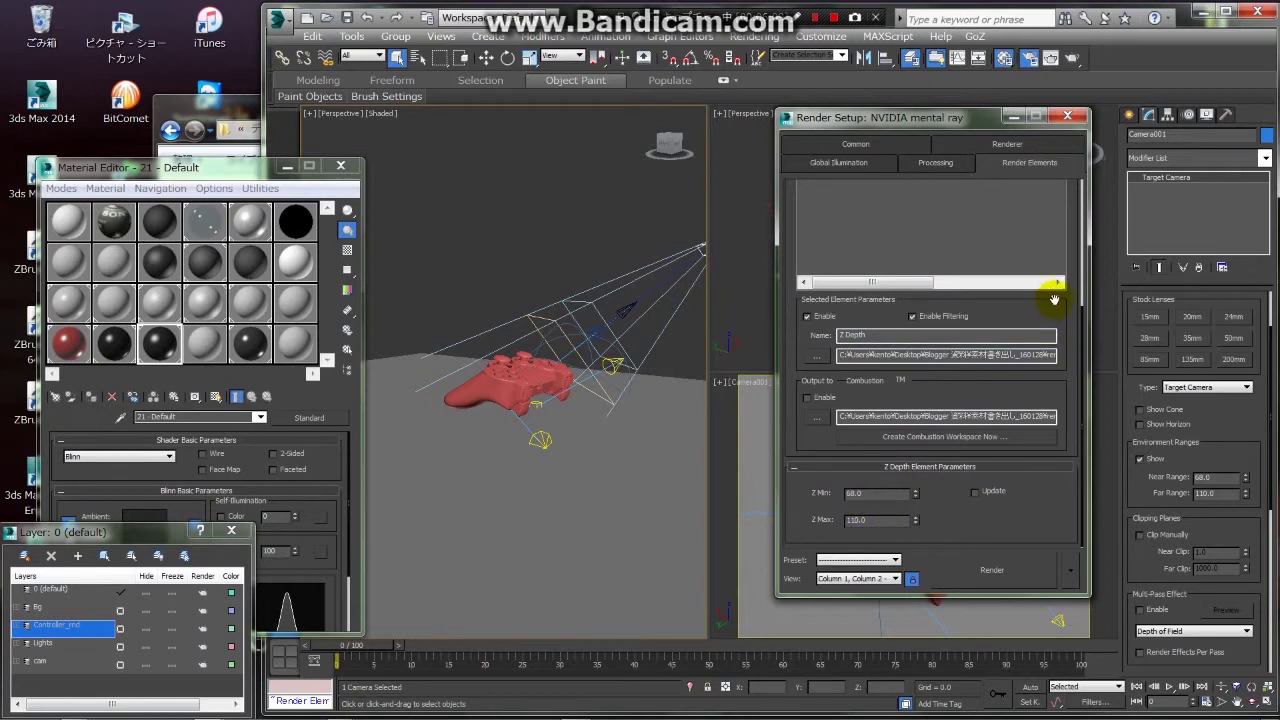
pyautogui.moveTo(1054, 299); pyautogui.dragTo(1063, 437)
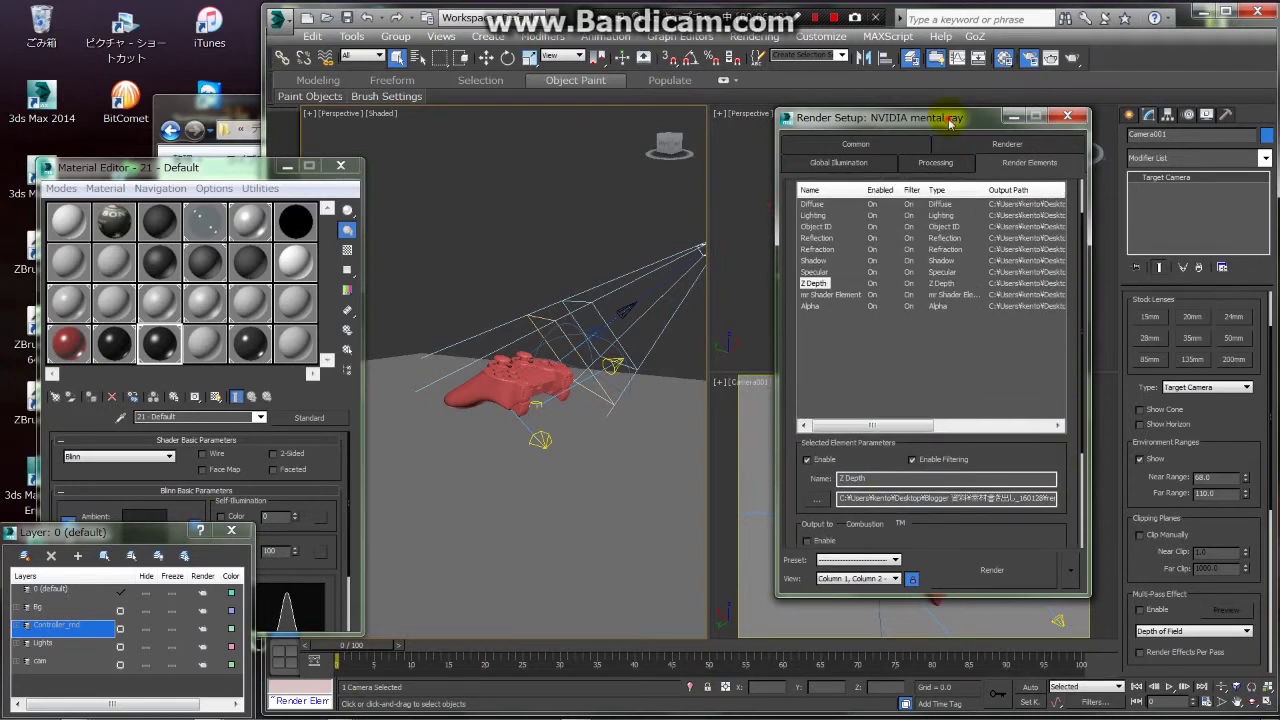
pyautogui.moveTo(950, 120); pyautogui.dragTo(944, 96)
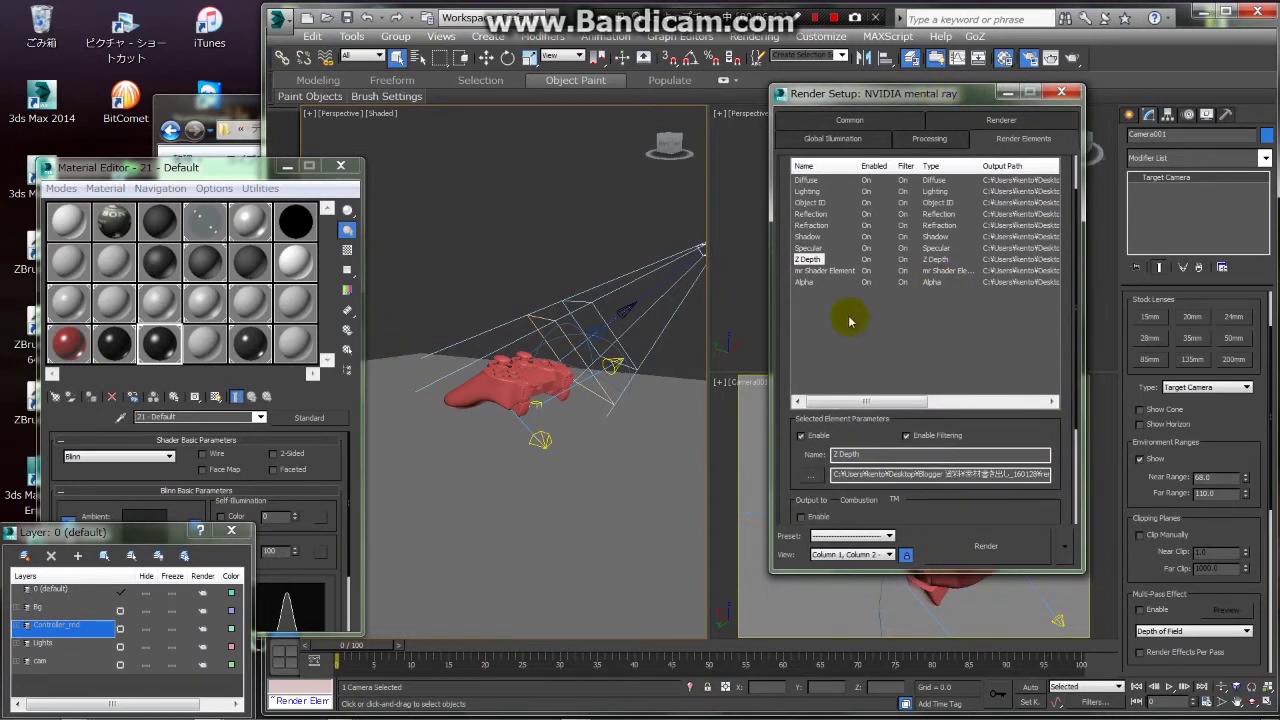
pyautogui.click(811, 271)
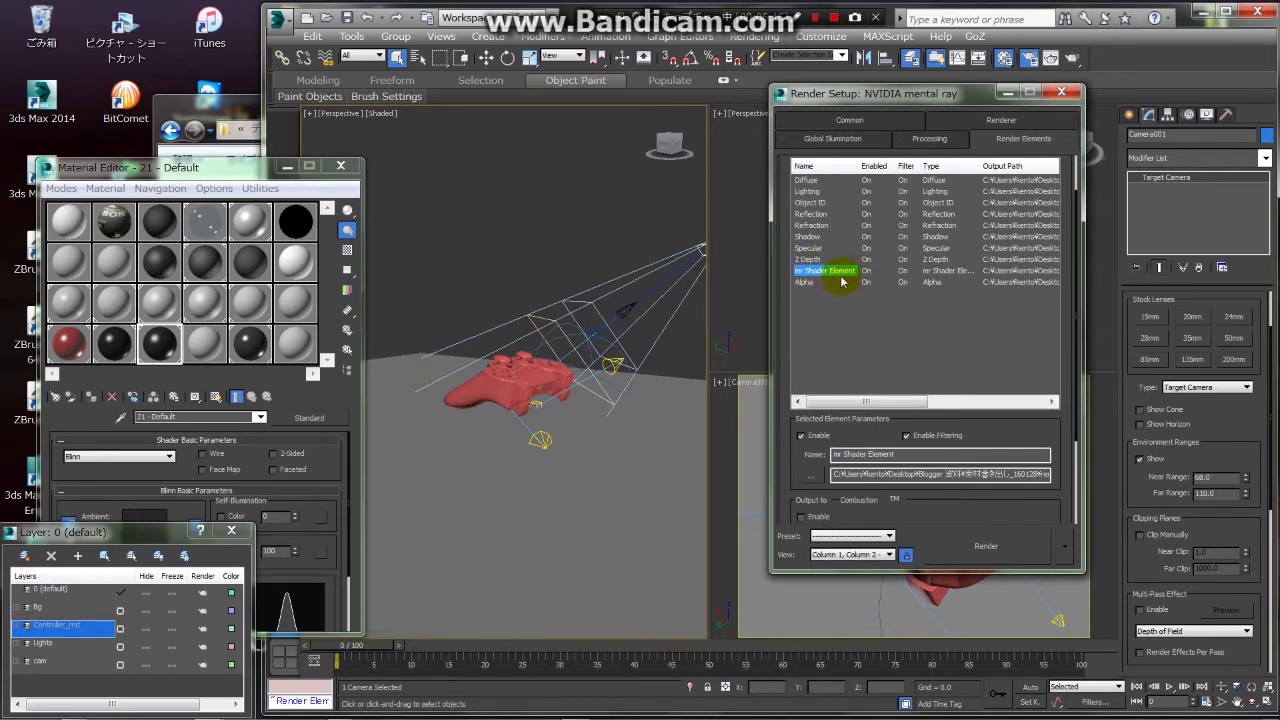
# Review the mr Shader Element's Ambient/Reflective Occlusion shader, then scroll back up to the ten-pass element list.
pyautogui.moveTo(1053, 420); pyautogui.dragTo(1051, 234)
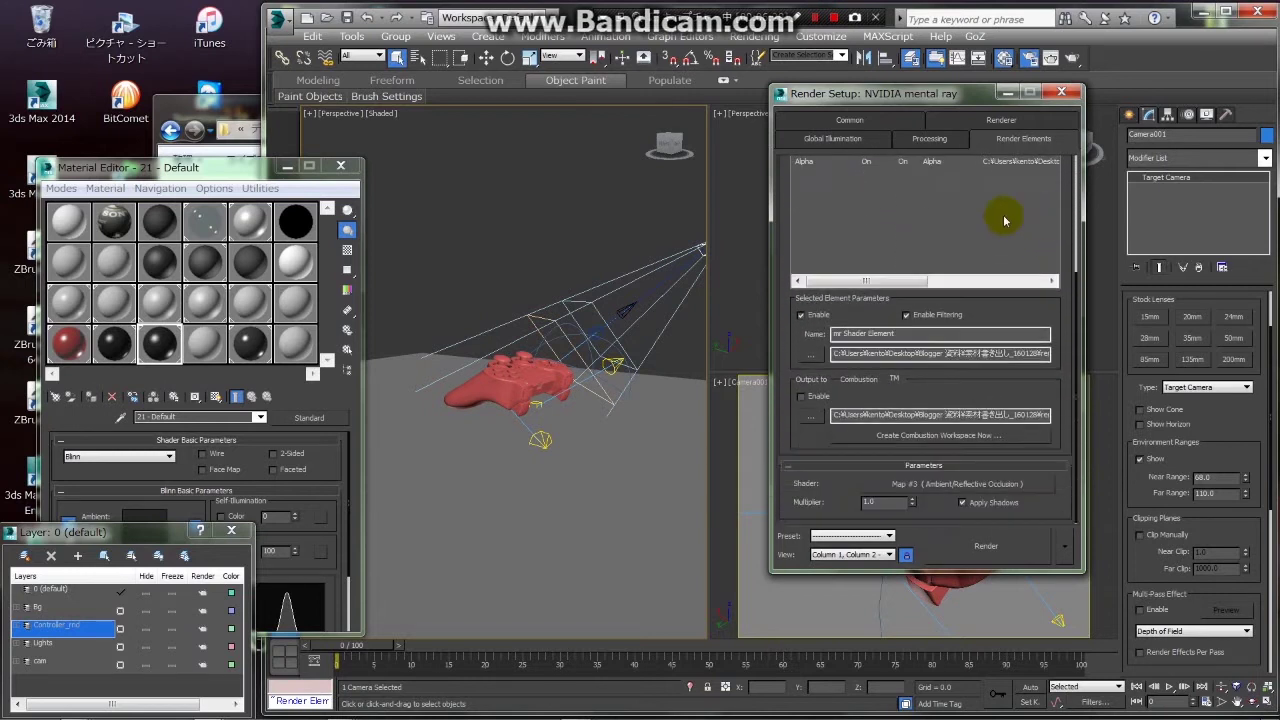
pyautogui.moveTo(954, 110); pyautogui.dragTo(201, 51)
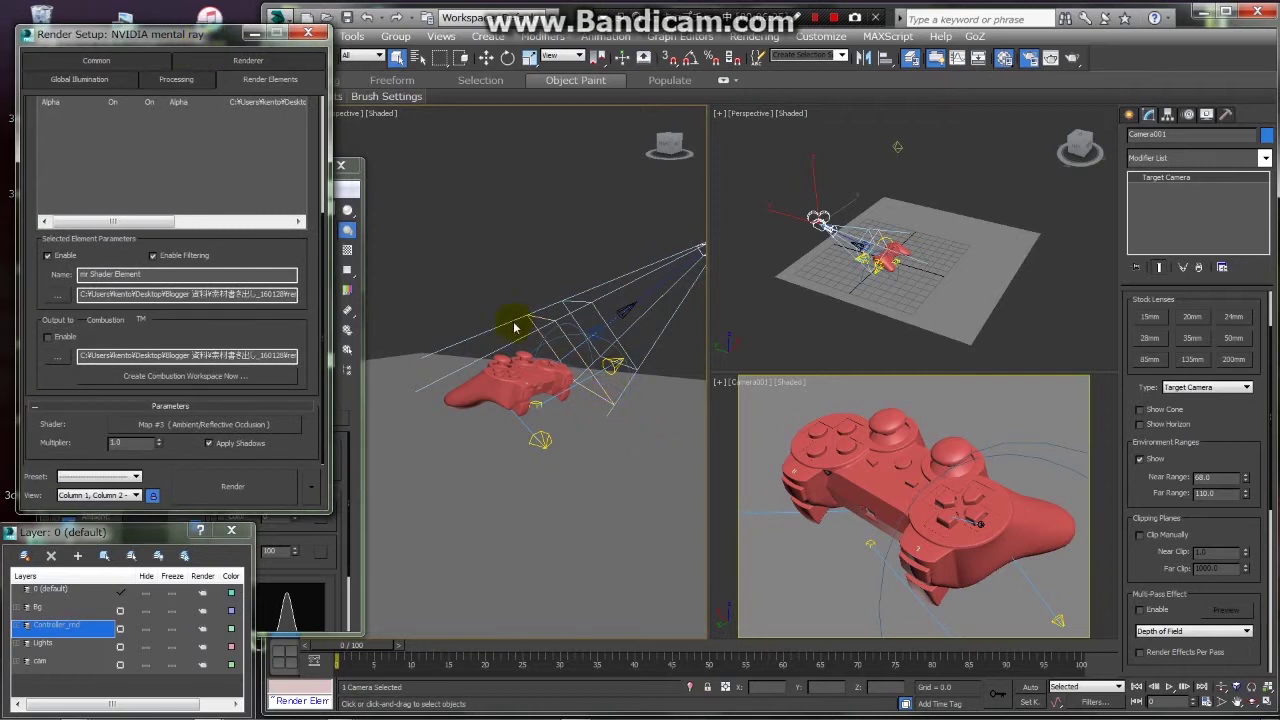
pyautogui.scroll(-1, 509, 289)
pyautogui.scroll(-1, 515, 289)
pyautogui.moveTo(509, 289)
pyautogui.keyDown('alt'); pyautogui.mouseDown(button='middle')
pyautogui.moveTo(491, 297)
pyautogui.moveTo(530, 305)
pyautogui.moveTo(528, 318)
pyautogui.mouseUp(button='middle'); pyautogui.keyUp('alt')
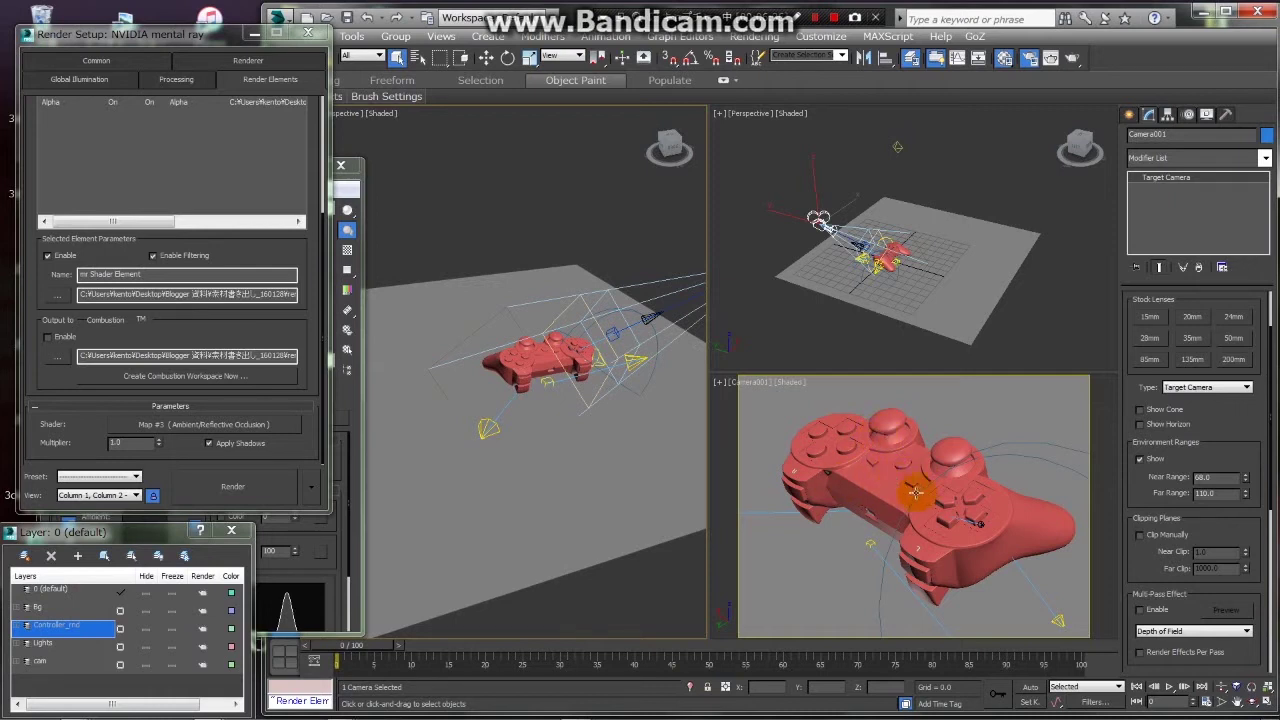
pyautogui.moveTo(486, 351)
pyautogui.keyDown('alt'); pyautogui.mouseDown(button='middle')
pyautogui.moveTo(500, 360)
pyautogui.moveTo(543, 343)
pyautogui.moveTo(528, 371)
pyautogui.moveTo(560, 378)
pyautogui.moveTo(520, 363)
pyautogui.moveTo(535, 378)
pyautogui.mouseUp(button='middle'); pyautogui.keyUp('alt')
pyautogui.scroll(3, 540, 357)
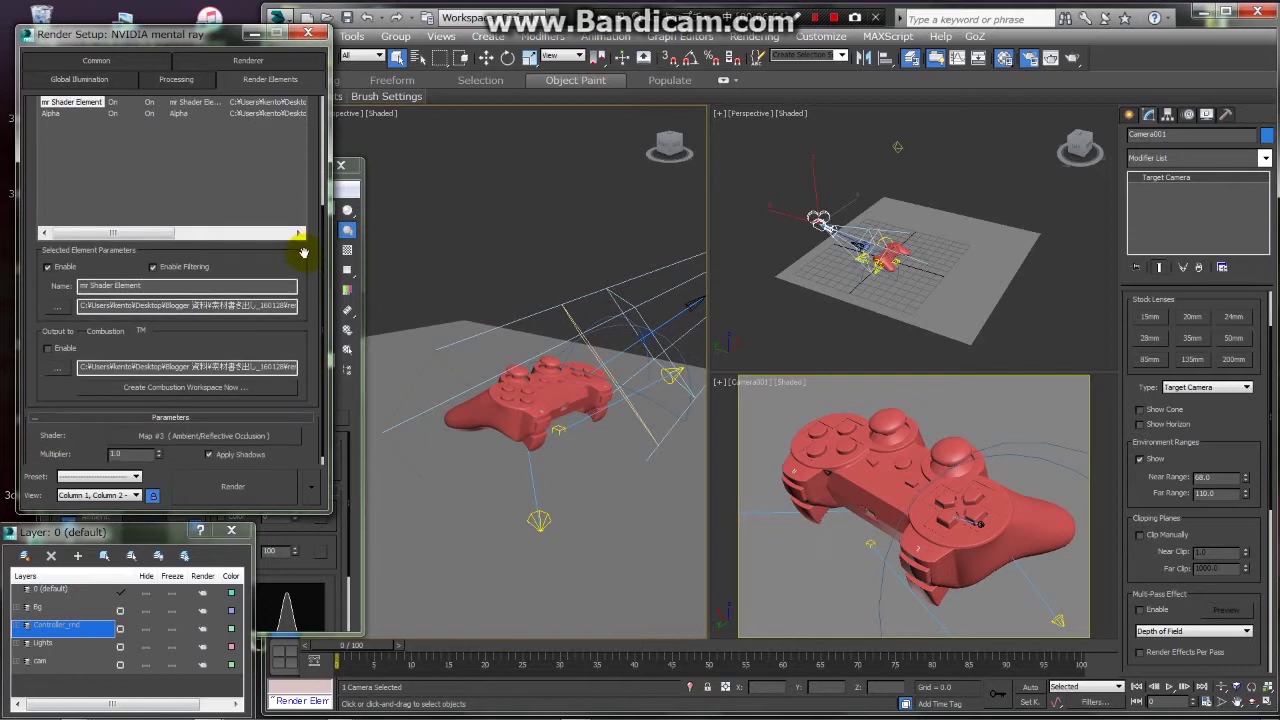
pyautogui.moveTo(303, 253); pyautogui.dragTo(301, 228)
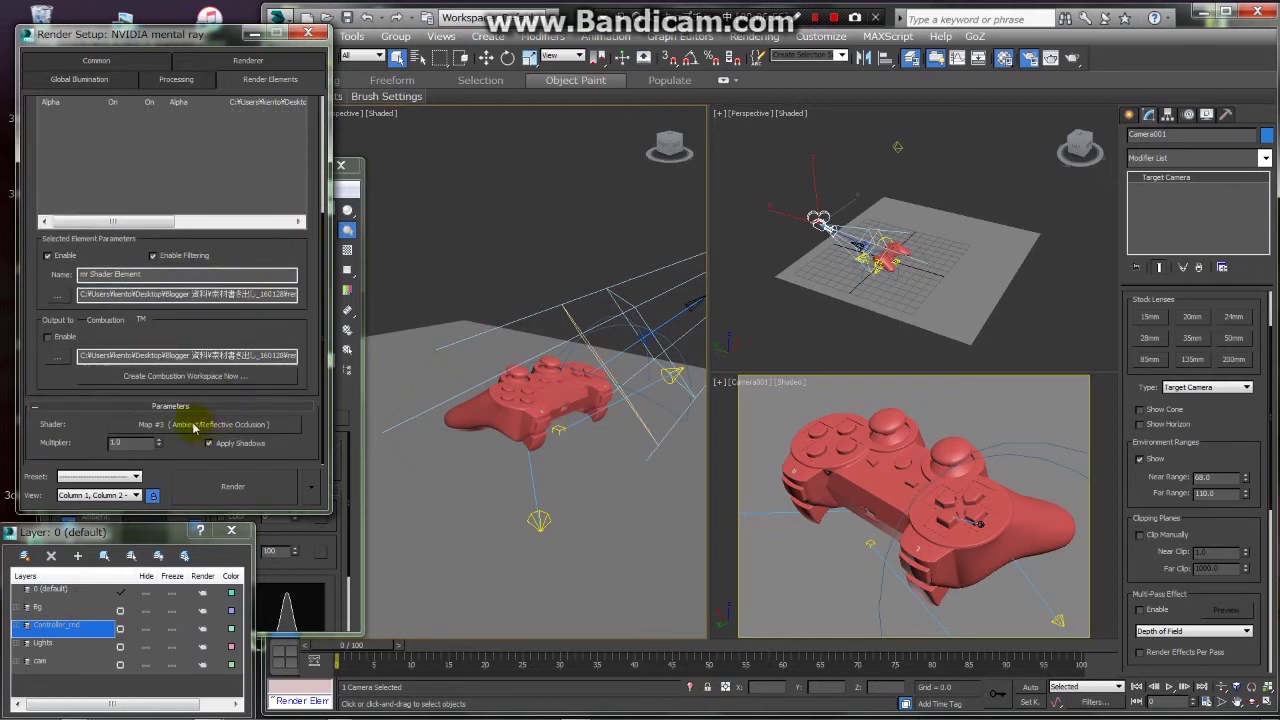
pyautogui.moveTo(286, 248); pyautogui.dragTo(266, 443)
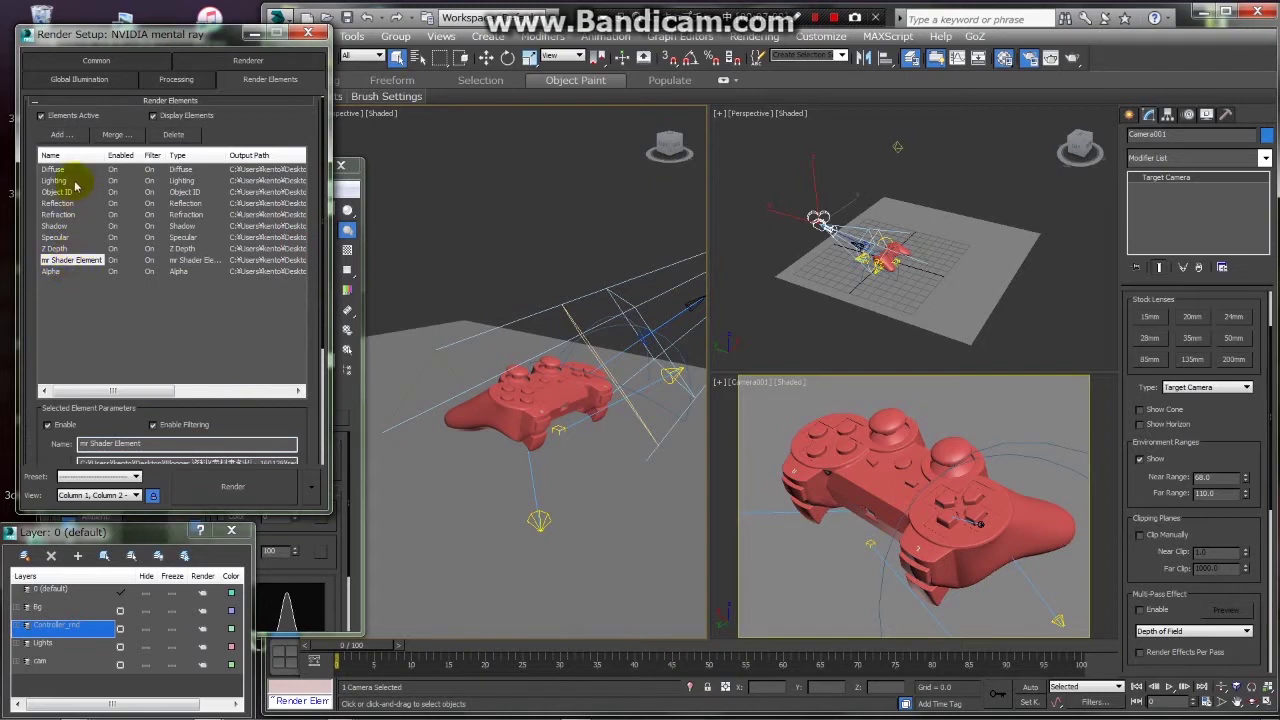
# Add an mr Shader Element pass and open its Shader map slot to choose Ambient/Reflective Occlusion.
pyautogui.click(62, 134)
pyautogui.moveTo(313, 178); pyautogui.dragTo(306, 243)
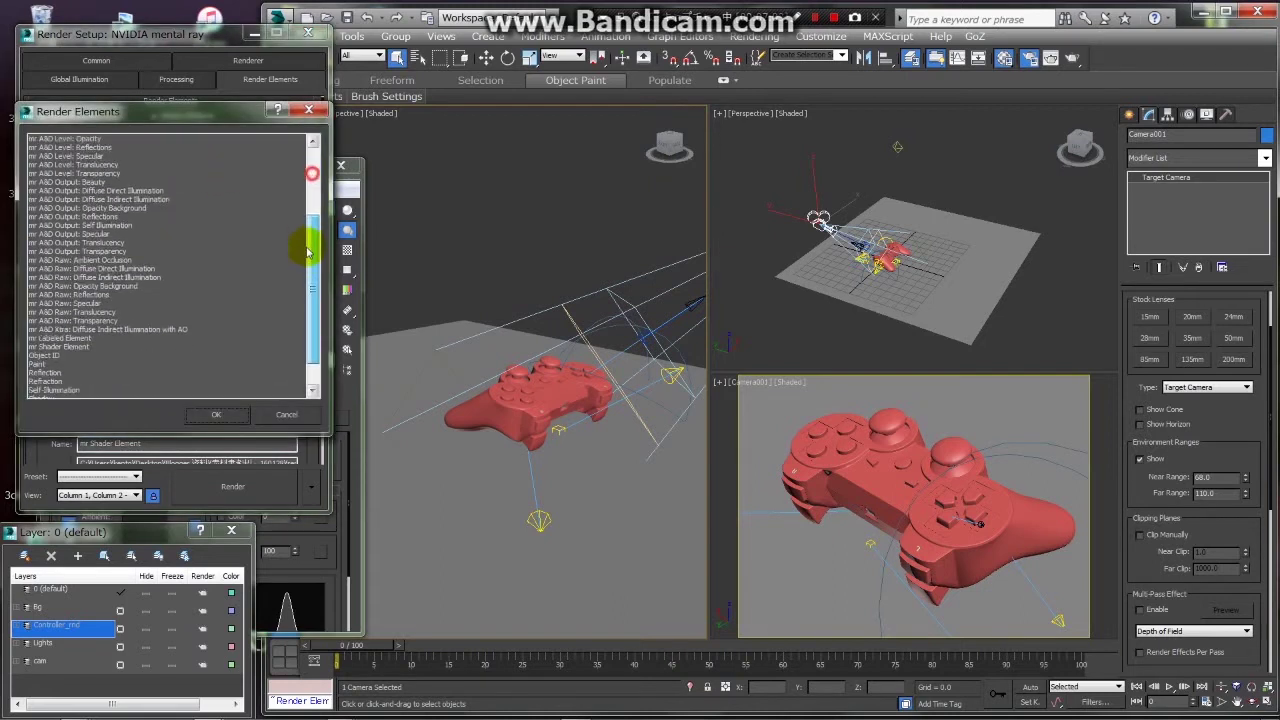
pyautogui.click(65, 312)
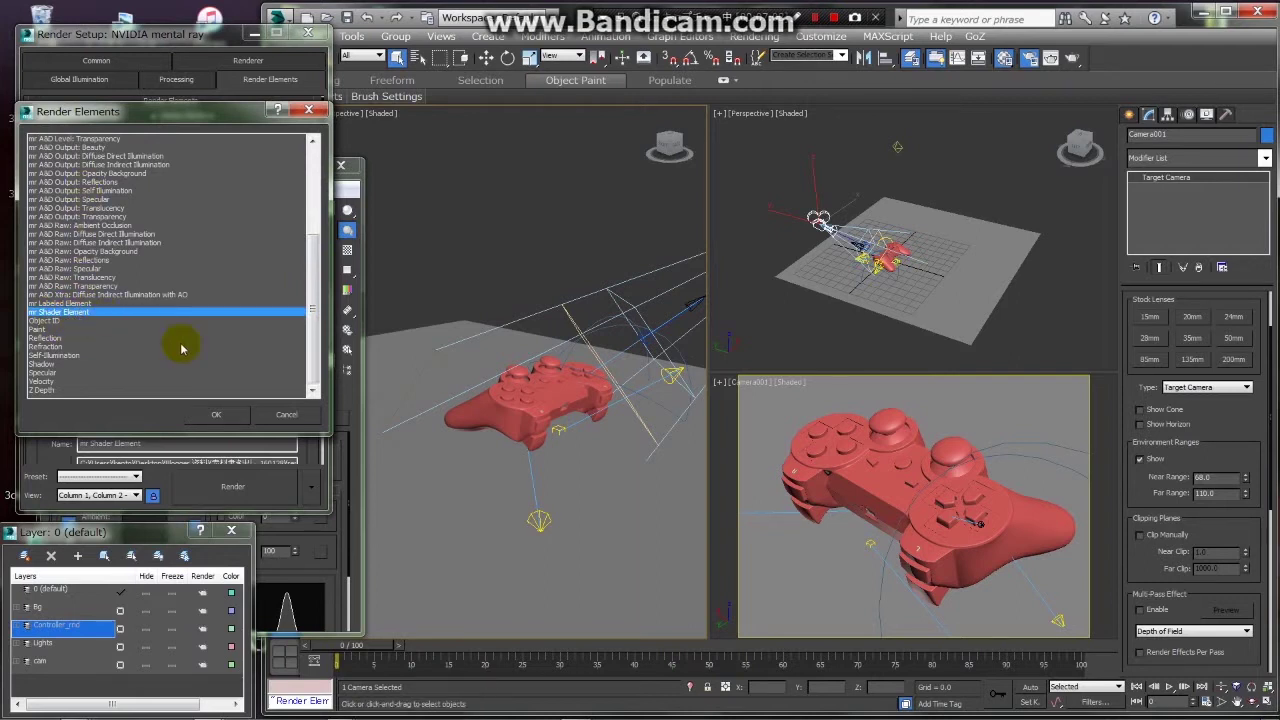
pyautogui.click(216, 414)
pyautogui.scroll(-1, 285, 375)
pyautogui.scroll(-3, 285, 375)
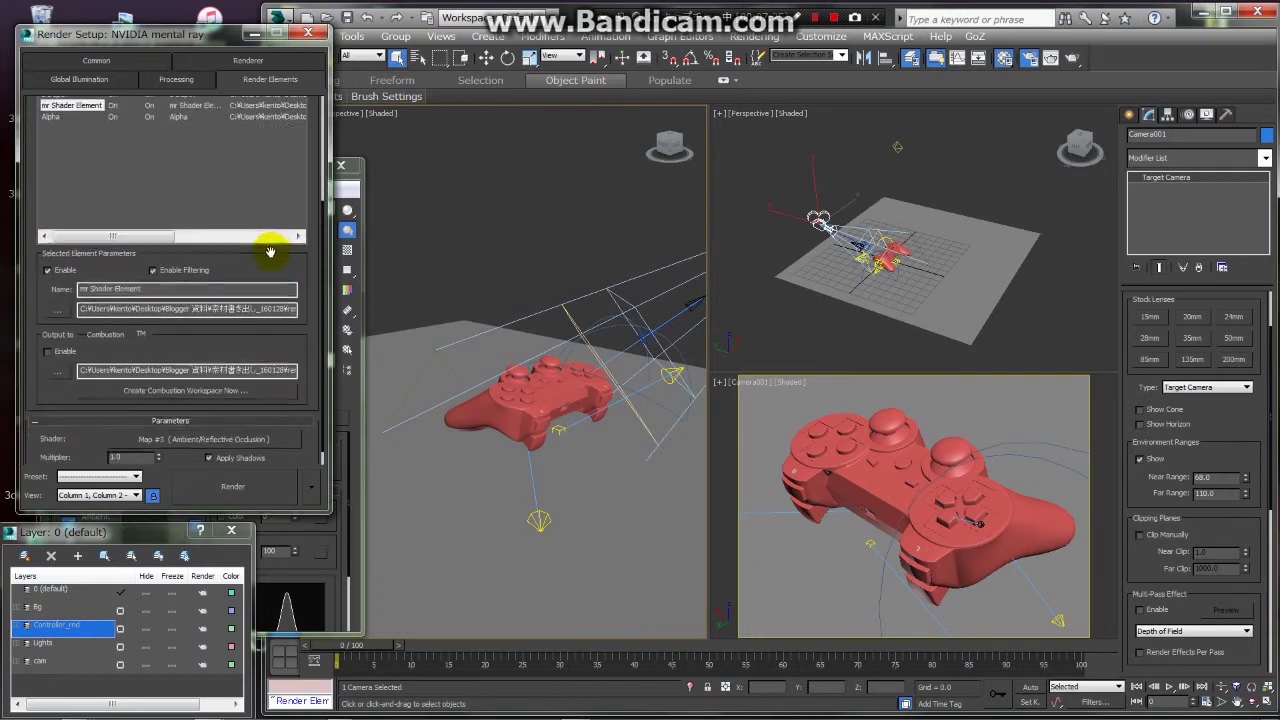
pyautogui.click(191, 430)
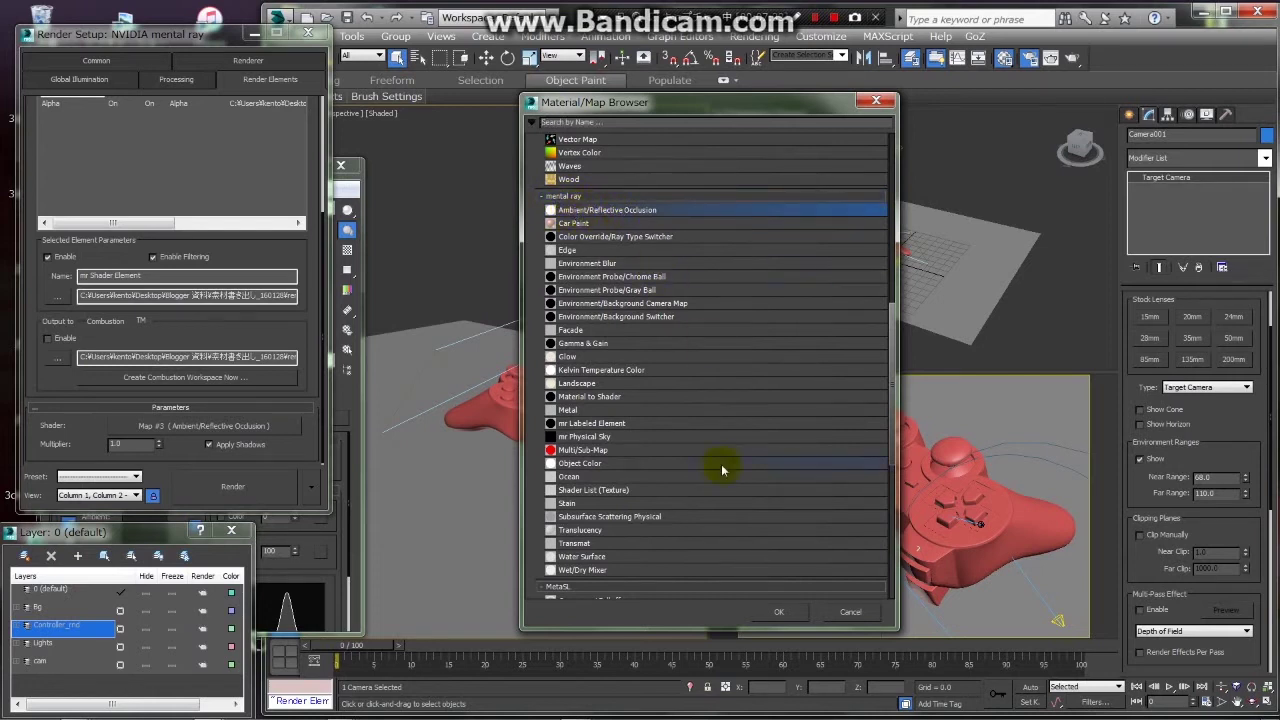
pyautogui.click(785, 615)
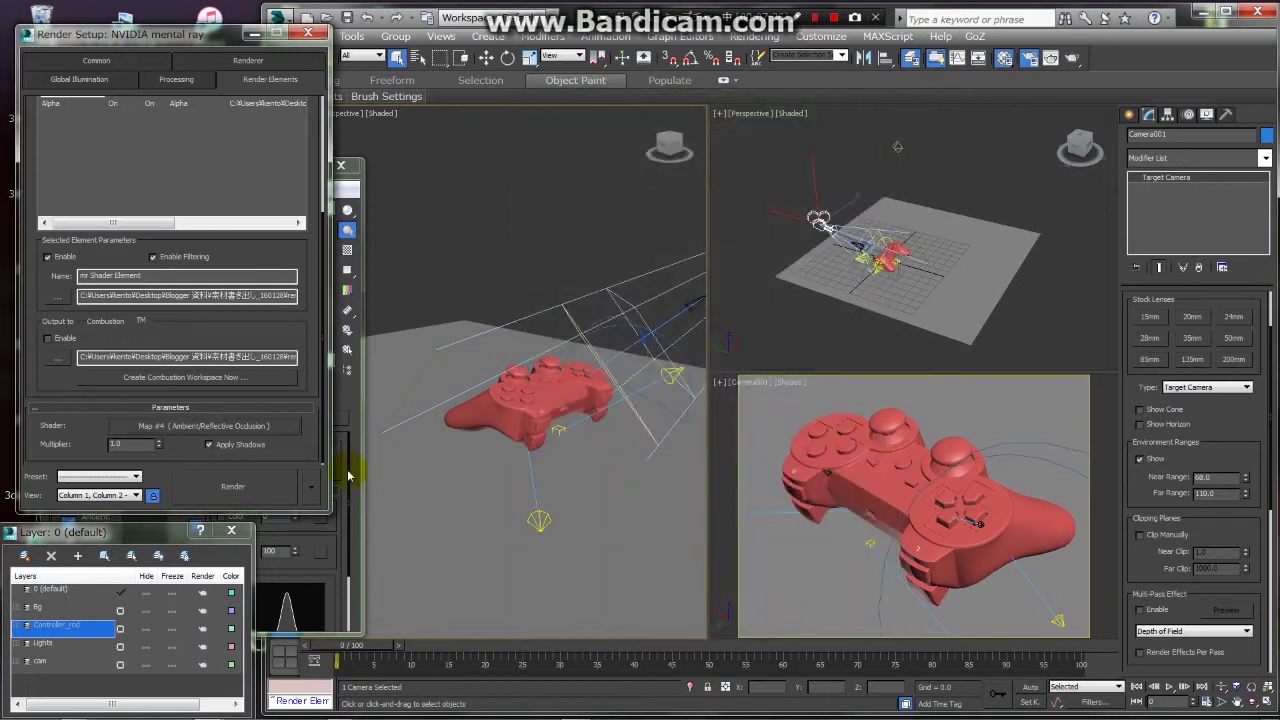
pyautogui.moveTo(308, 243)
pyautogui.mouseDown()
pyautogui.moveTo(291, 337)
pyautogui.moveTo(294, 163)
pyautogui.moveTo(287, 338)
pyautogui.moveTo(306, 166)
pyautogui.mouseUp()
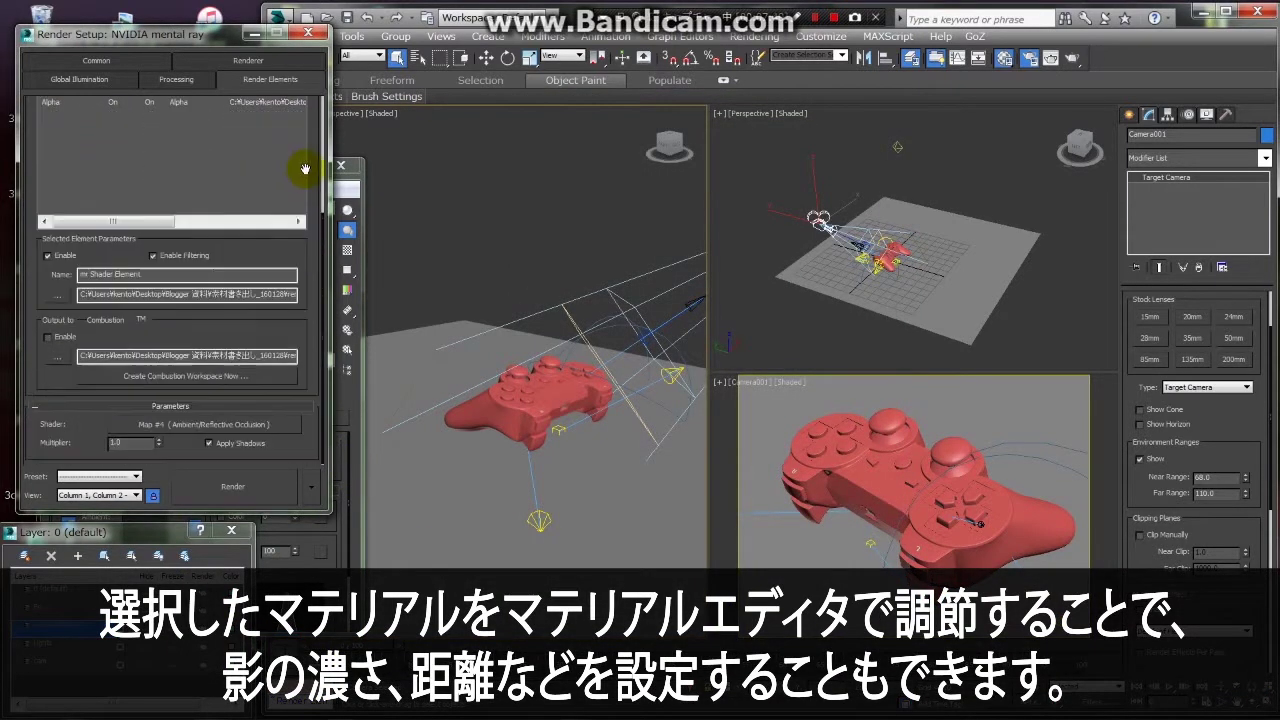
pyautogui.moveTo(529, 371)
pyautogui.keyDown('alt'); pyautogui.mouseDown(button='middle')
pyautogui.moveTo(492, 373)
pyautogui.moveTo(529, 429)
pyautogui.moveTo(378, 402)
pyautogui.moveTo(528, 357)
pyautogui.moveTo(511, 366)
pyautogui.moveTo(641, 433)
pyautogui.moveTo(557, 440)
pyautogui.mouseUp(button='middle'); pyautogui.keyUp('alt')
pyautogui.click(529, 429)
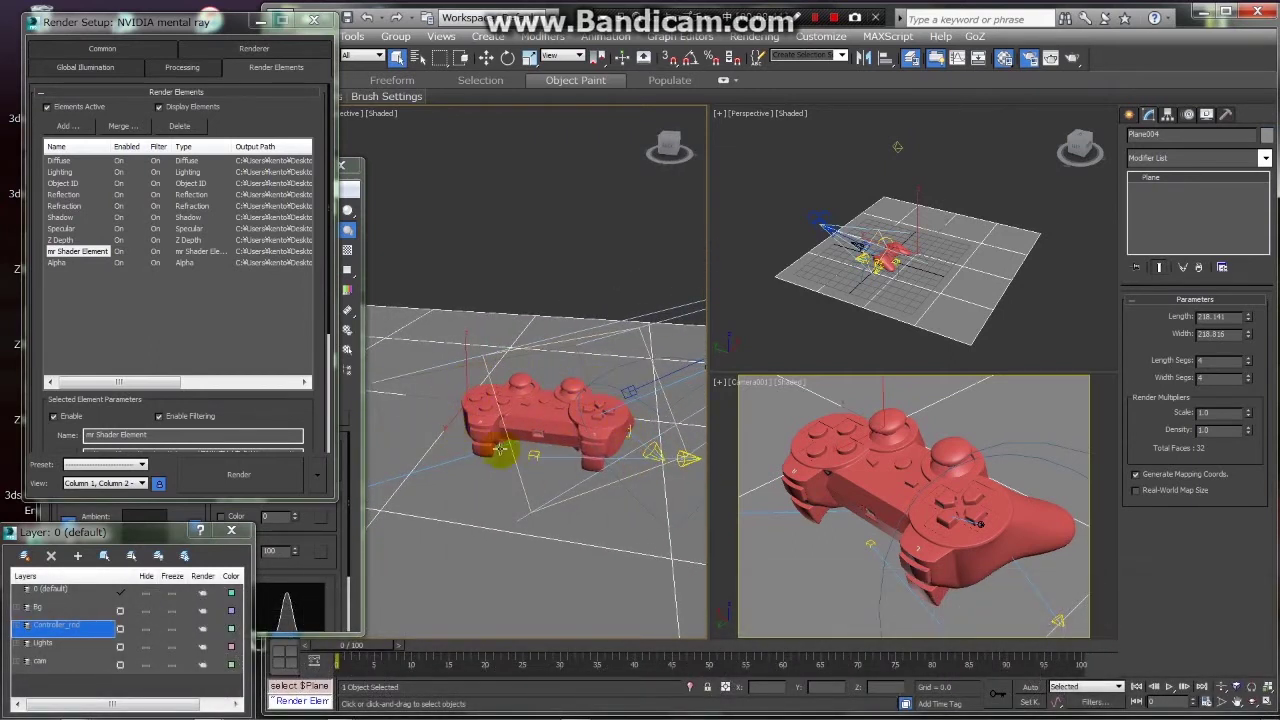
pyautogui.moveTo(523, 434)
pyautogui.keyDown('alt'); pyautogui.mouseDown(button='middle')
pyautogui.moveTo(571, 428)
pyautogui.moveTo(537, 407)
pyautogui.moveTo(563, 380)
pyautogui.moveTo(471, 391)
pyautogui.moveTo(543, 388)
pyautogui.mouseUp(button='middle'); pyautogui.keyUp('alt')
pyautogui.click(565, 403)
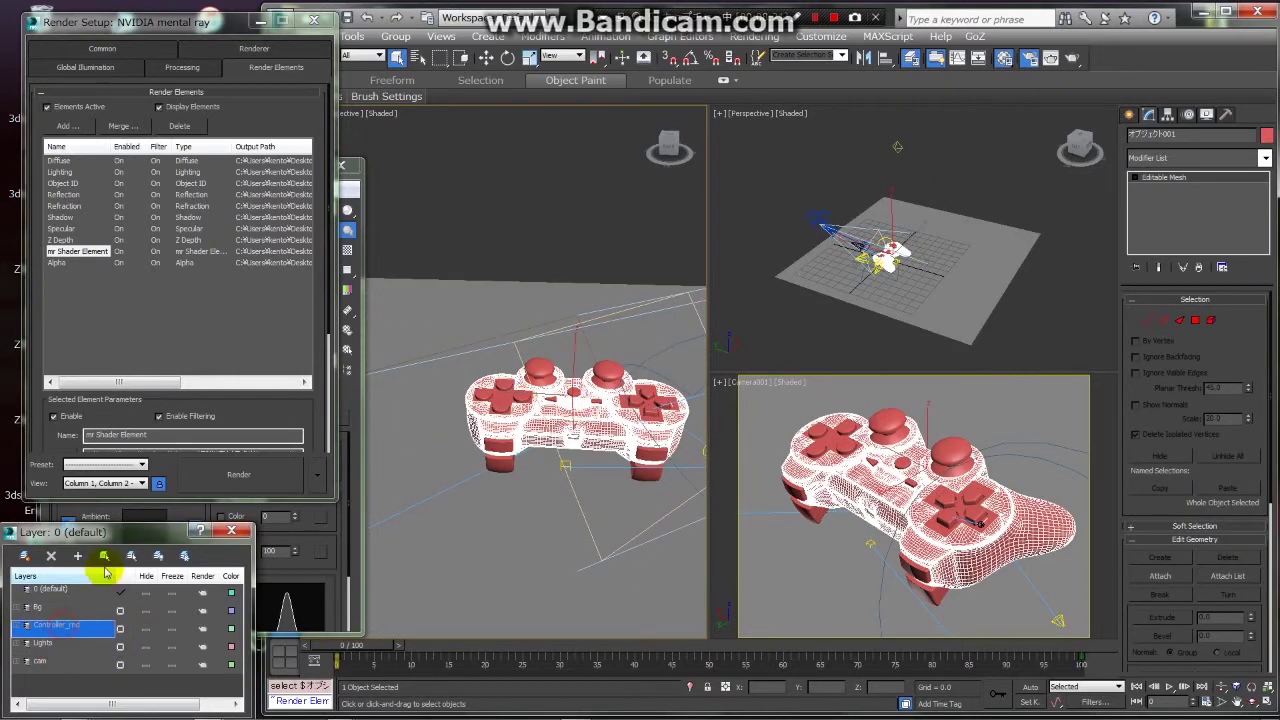
pyautogui.click(158, 555)
pyautogui.rightClick(586, 424)
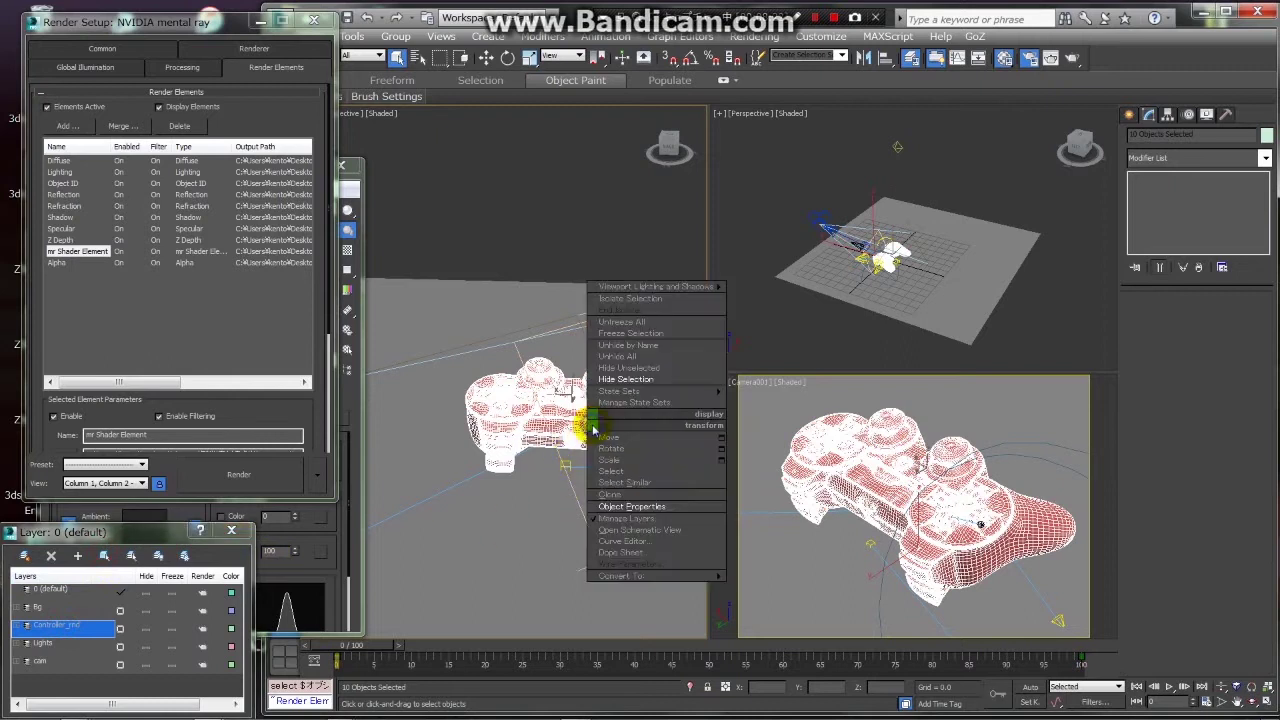
pyautogui.click(632, 507)
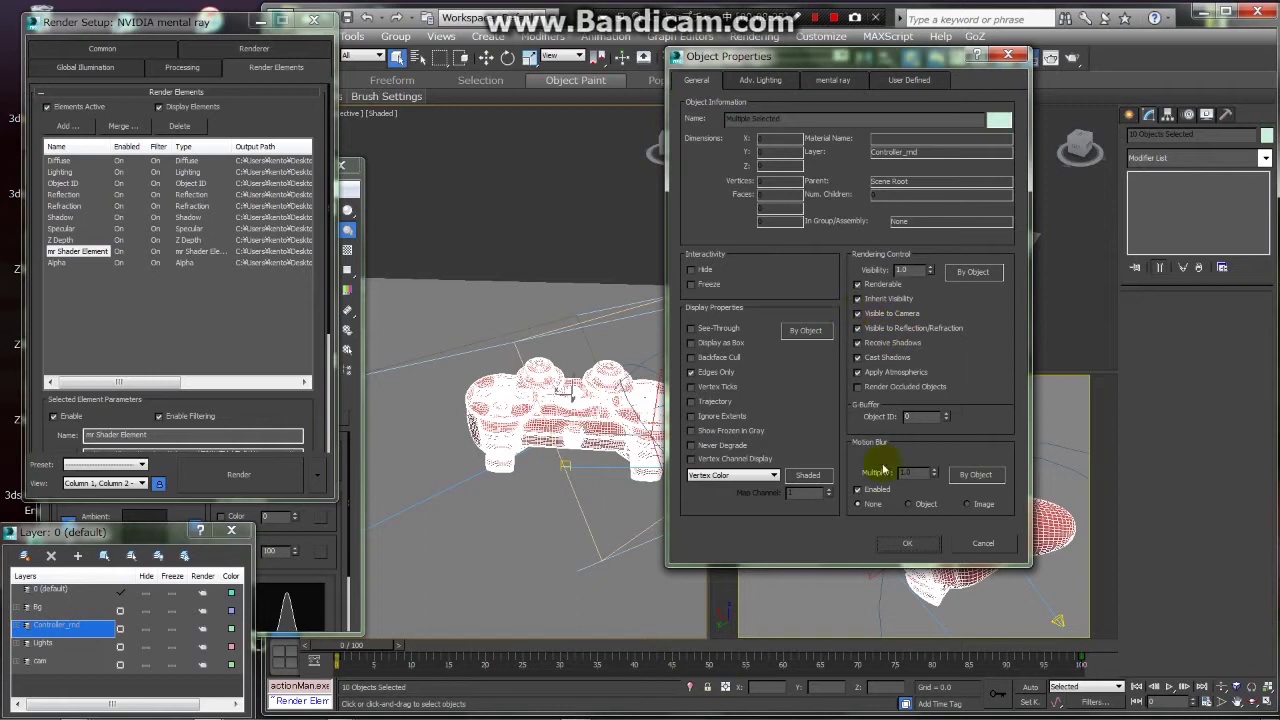
pyautogui.click(919, 552)
pyautogui.click(491, 309)
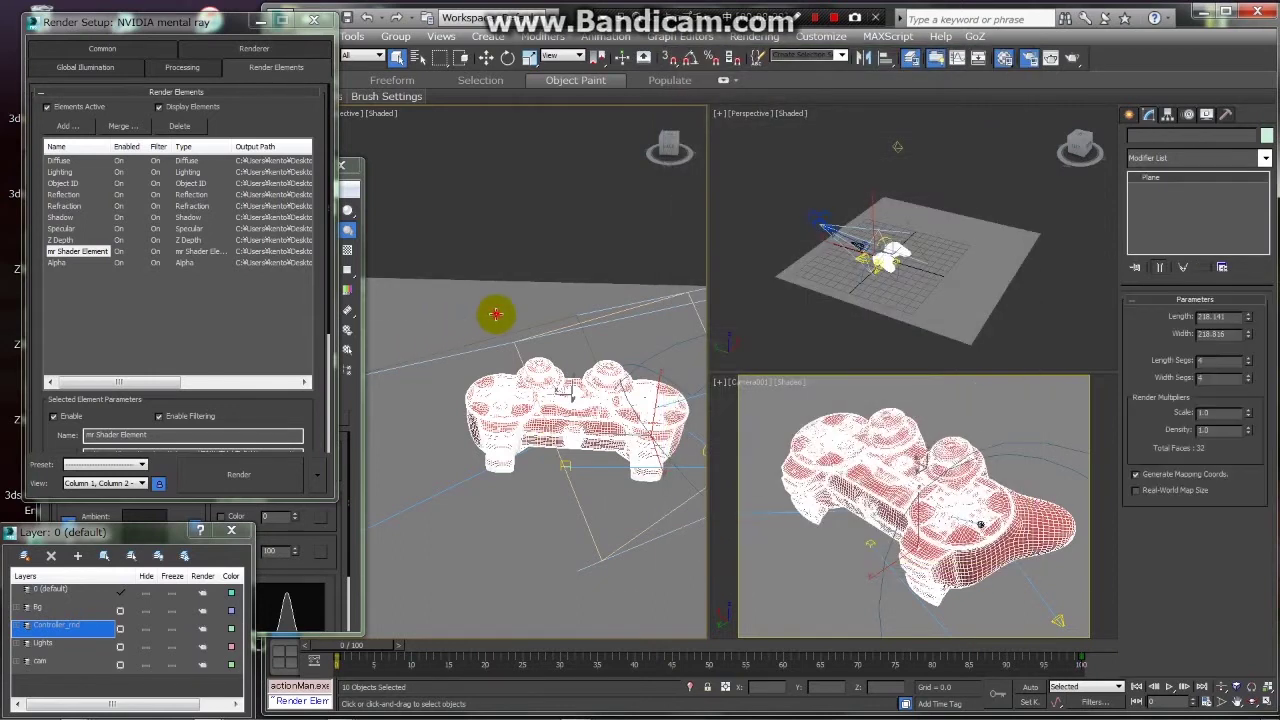
pyautogui.rightClick(493, 310)
pyautogui.click(532, 400)
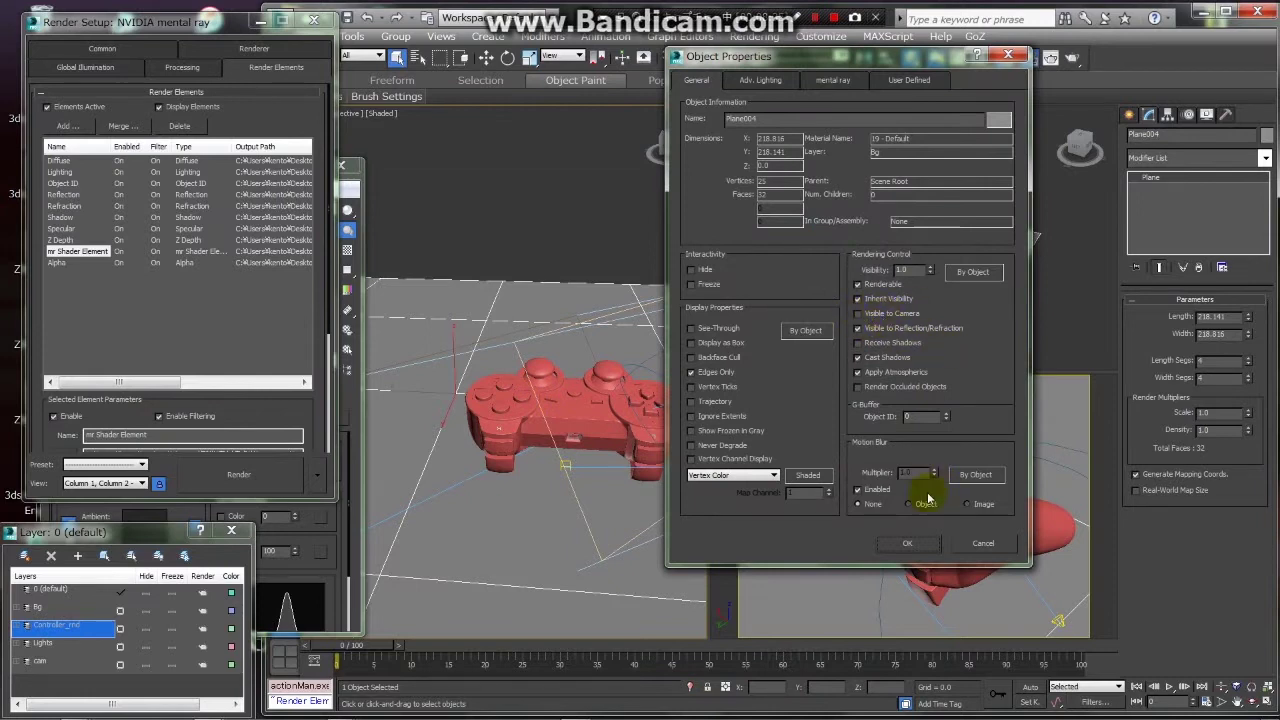
pyautogui.click(907, 544)
pyautogui.rightClick(469, 298)
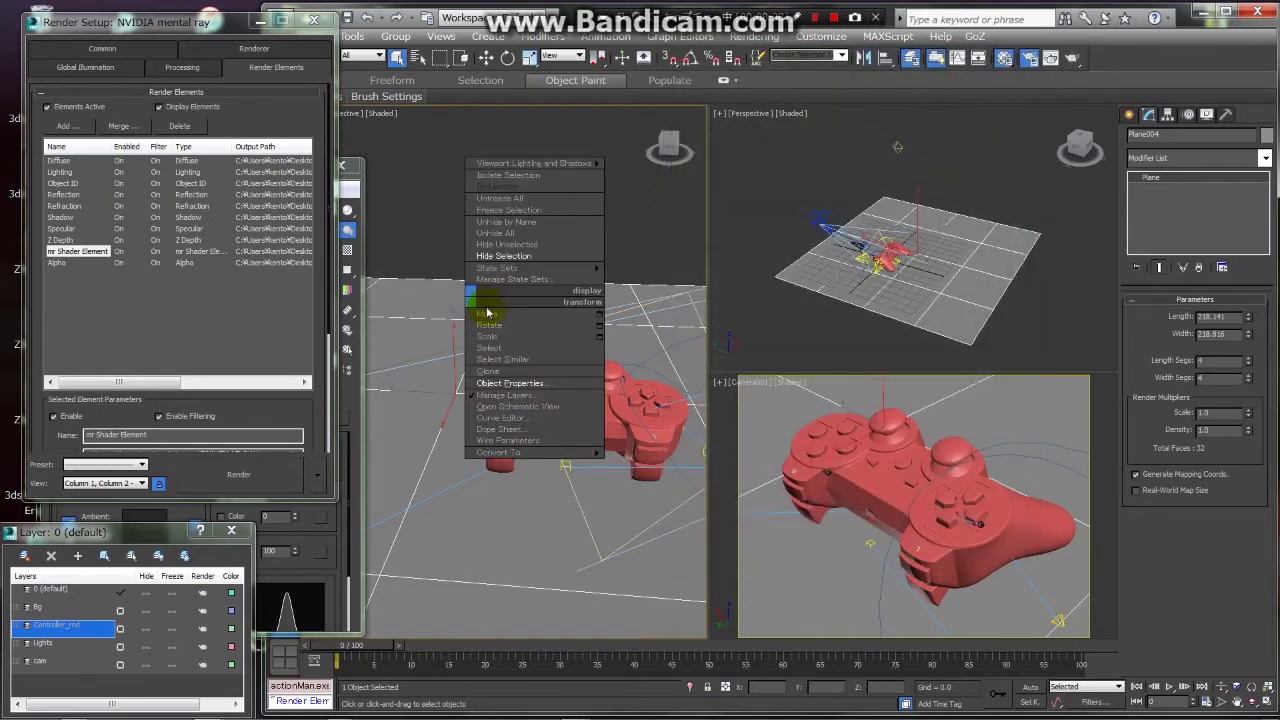
pyautogui.click(512, 383)
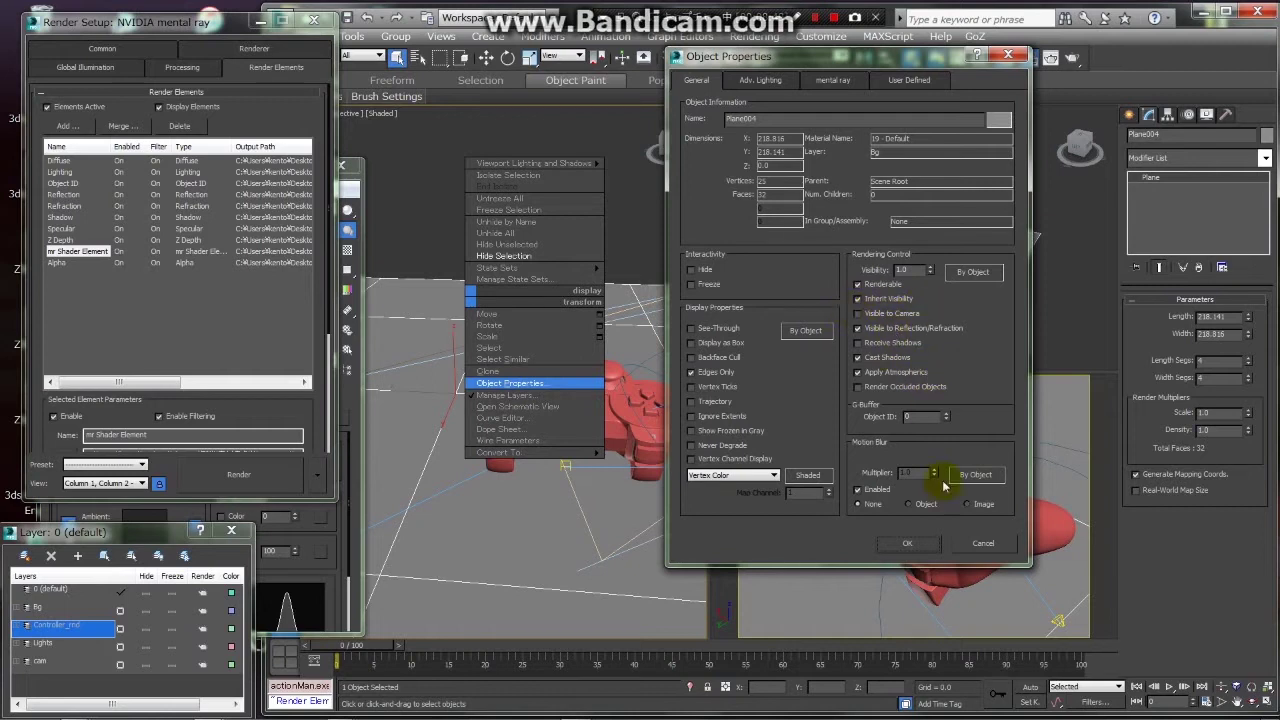
pyautogui.click(900, 543)
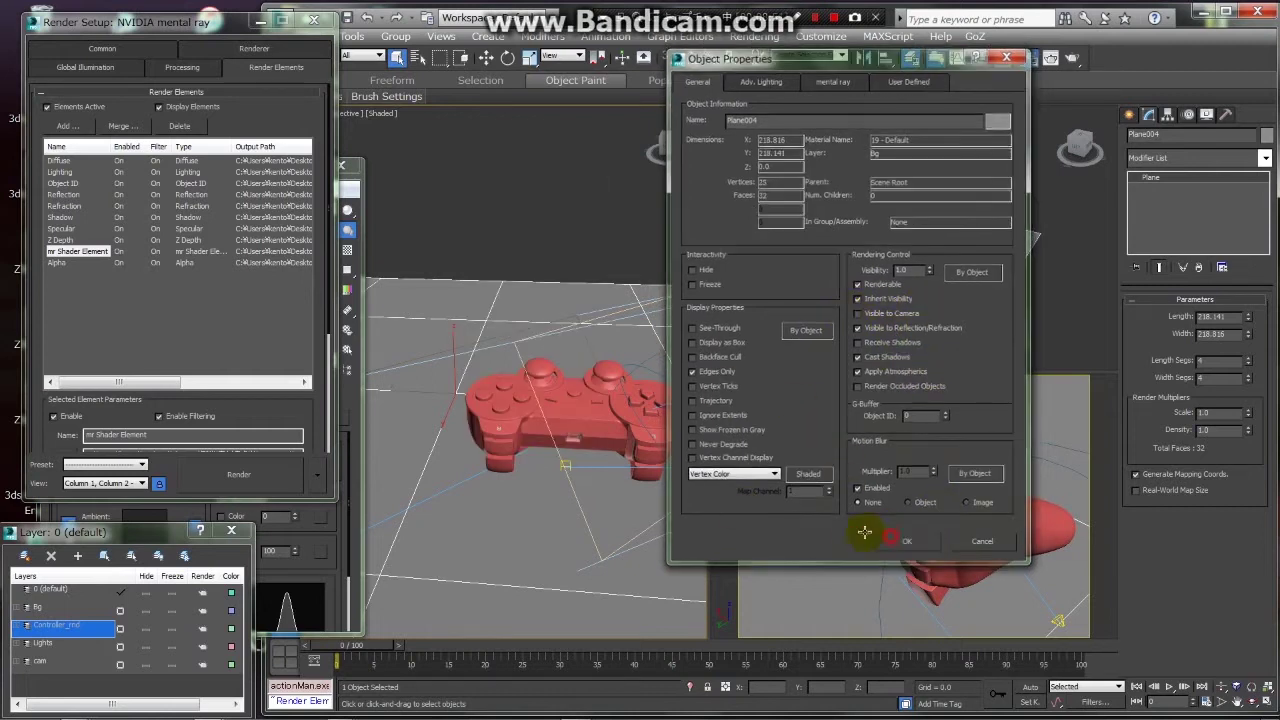
pyautogui.scroll(3, 507, 398)
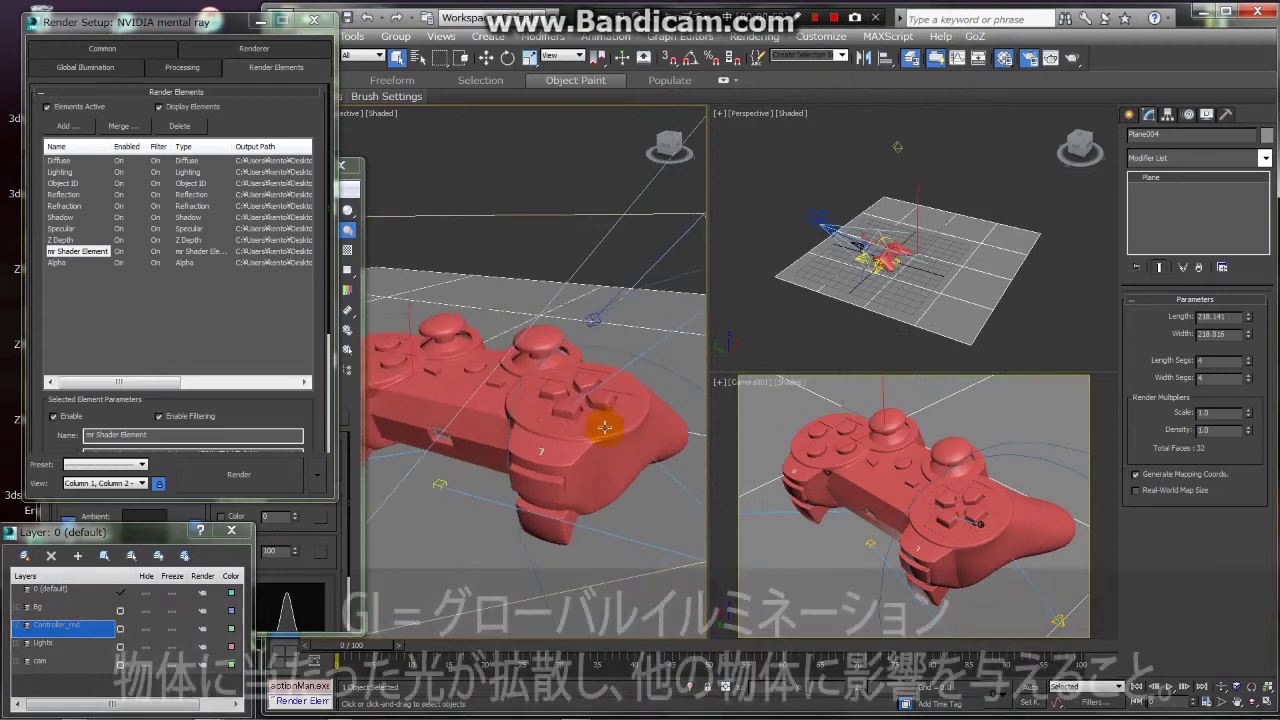
pyautogui.click(600, 423)
pyautogui.keyDown('alt'); pyautogui.moveTo(600, 423); pyautogui.dragTo(617, 452, button='middle'); pyautogui.keyUp('alt')
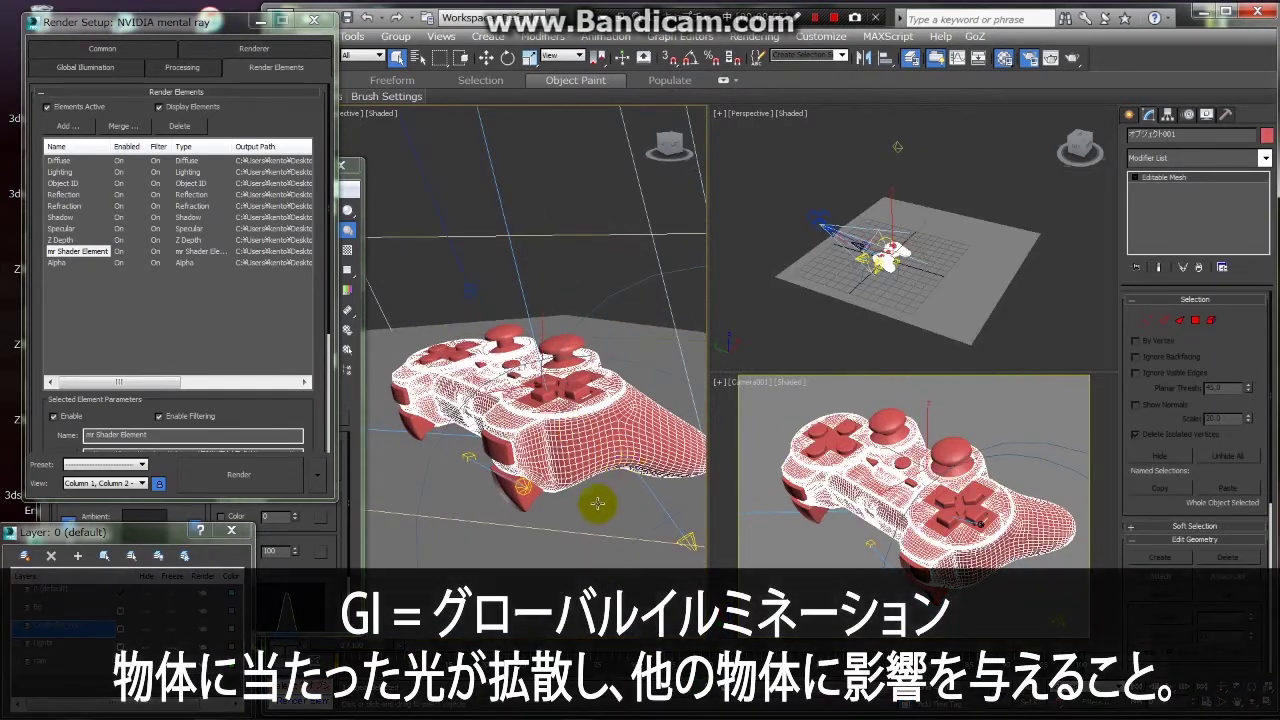
pyautogui.scroll(-4, 600, 503)
pyautogui.moveTo(600, 503)
pyautogui.keyDown('alt'); pyautogui.mouseDown(button='middle')
pyautogui.moveTo(592, 382)
pyautogui.moveTo(467, 321)
pyautogui.mouseUp(button='middle'); pyautogui.keyUp('alt')
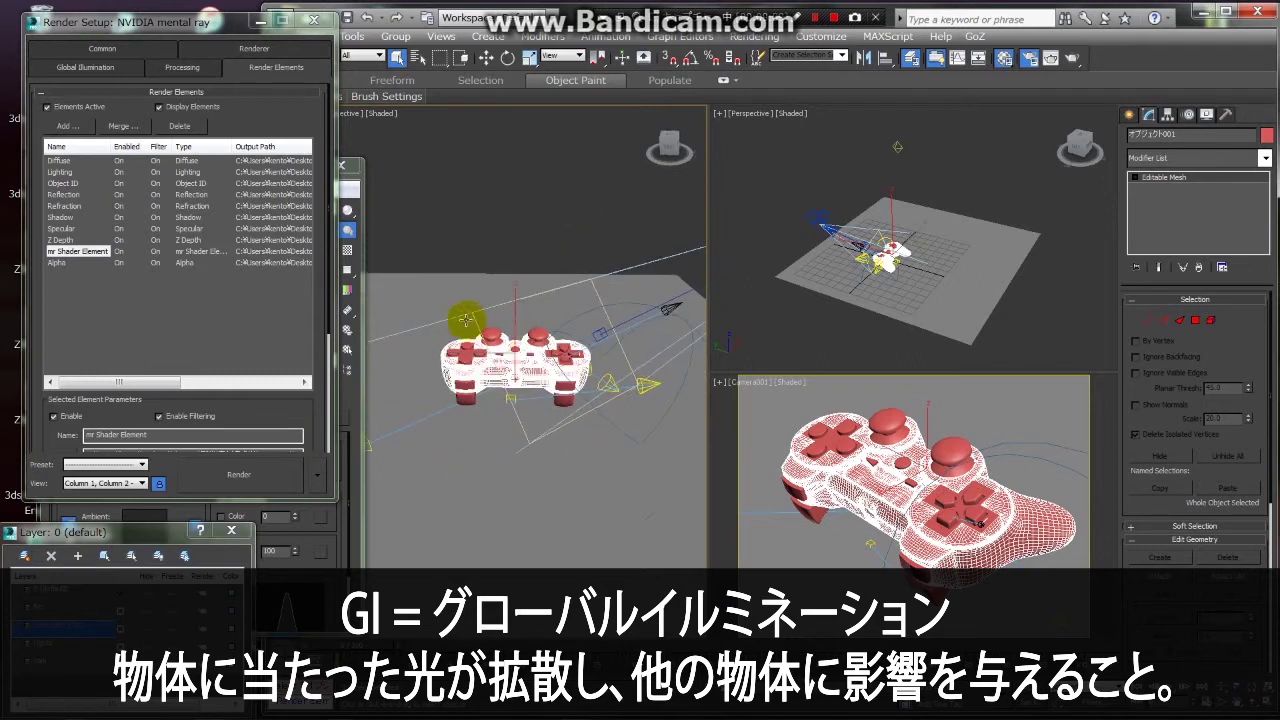
pyautogui.scroll(3, 497, 358)
pyautogui.moveTo(497, 358)
pyautogui.keyDown('alt'); pyautogui.mouseDown(button='middle')
pyautogui.moveTo(540, 390)
pyautogui.moveTo(530, 360)
pyautogui.moveTo(555, 320)
pyautogui.moveTo(505, 350)
pyautogui.mouseUp(button='middle'); pyautogui.keyUp('alt')
pyautogui.scroll(-2, 530, 360)
pyautogui.hotkey('shift', 'z')
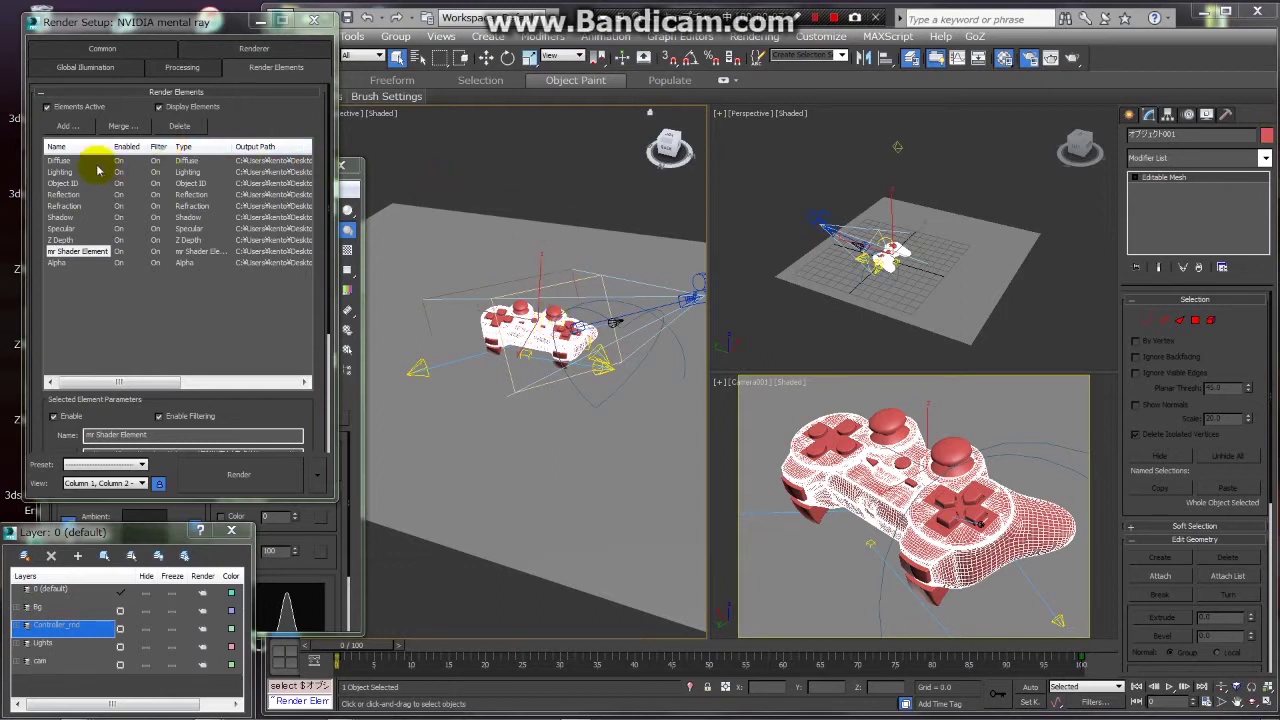
# Select the Specular pass and set its output path, declining to overwrite the existing file.
pyautogui.click(62, 161)
pyautogui.click(58, 163)
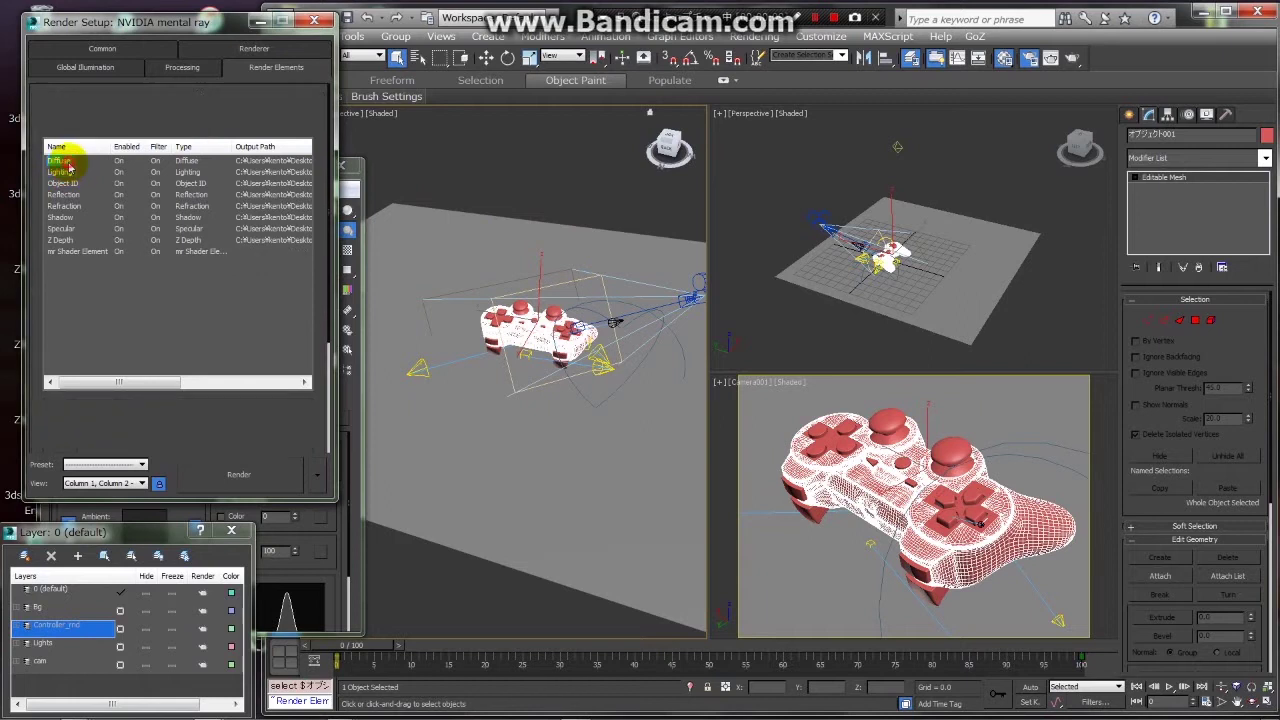
pyautogui.click(60, 228)
pyautogui.scroll(-2, 130, 399)
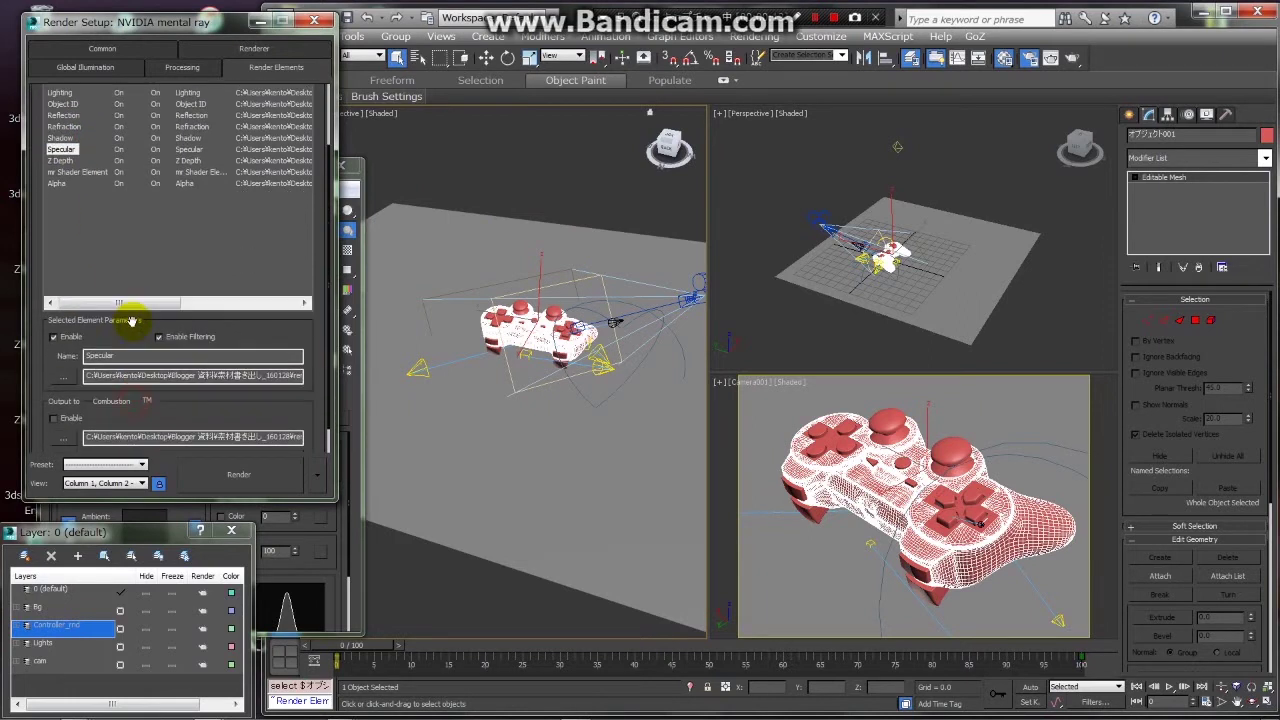
pyautogui.click(65, 380)
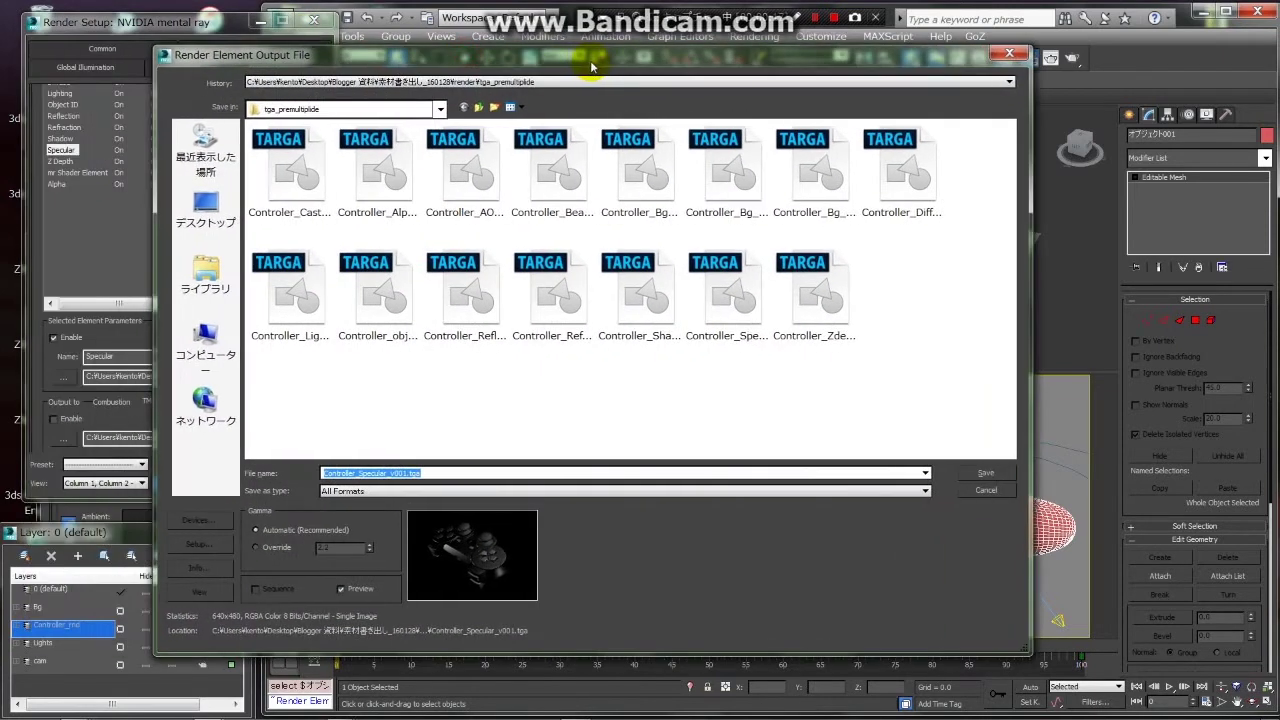
pyautogui.moveTo(465, 58); pyautogui.dragTo(597, 67)
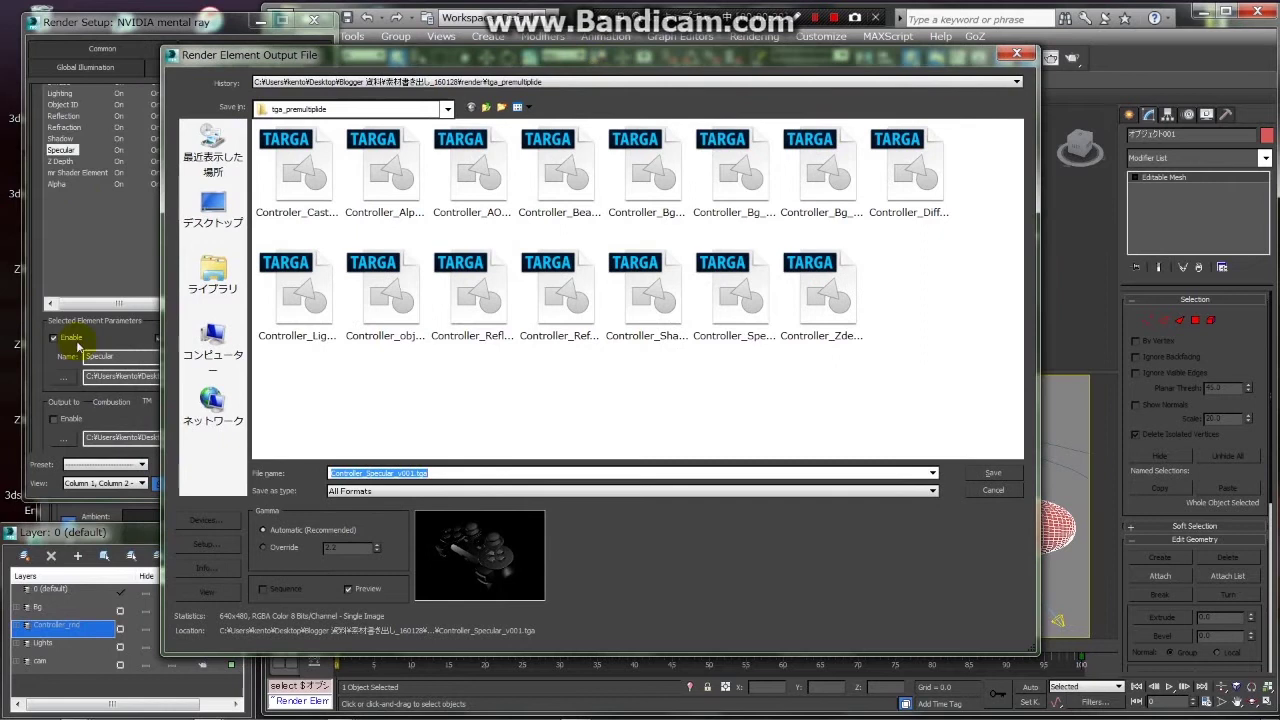
pyautogui.click(435, 490)
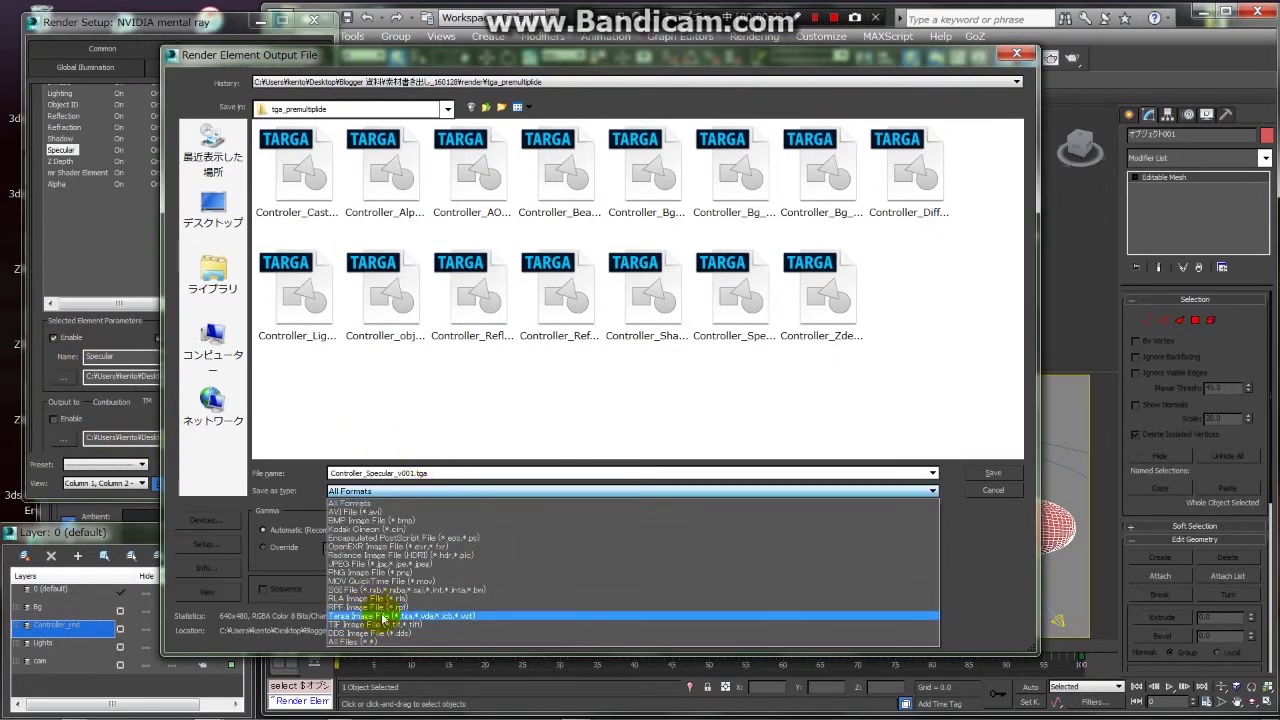
pyautogui.click(293, 486)
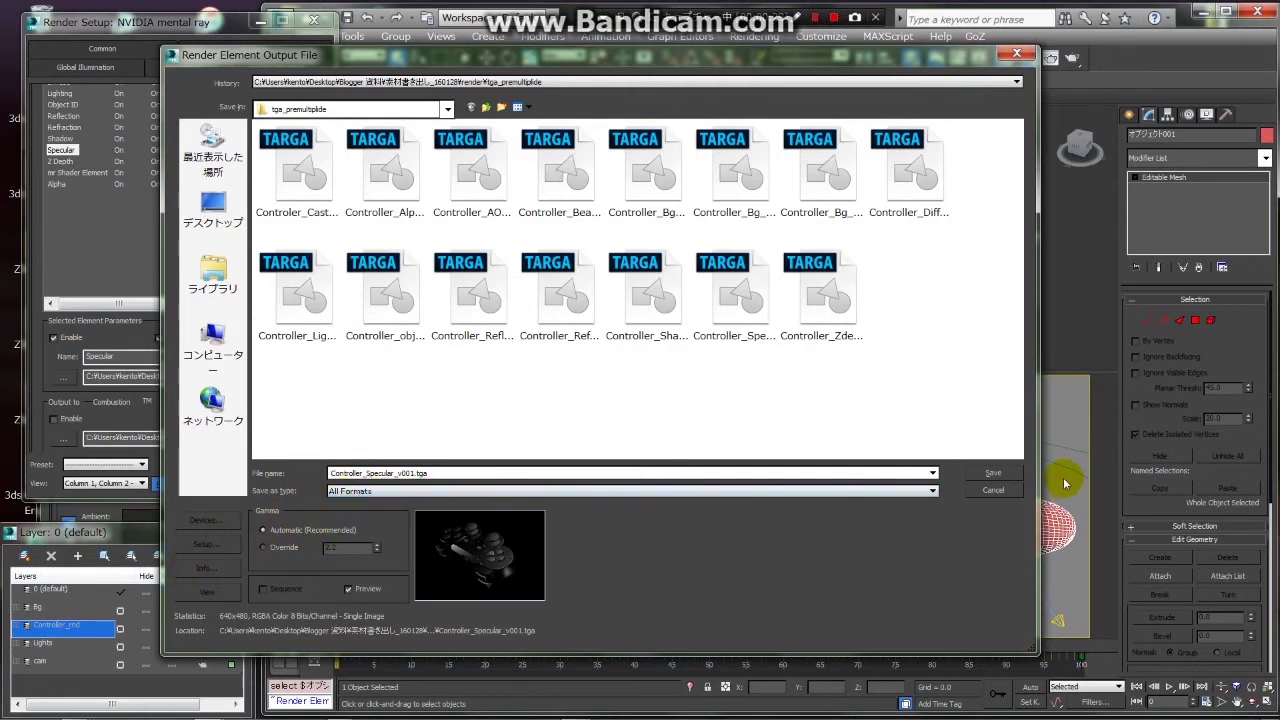
pyautogui.click(993, 472)
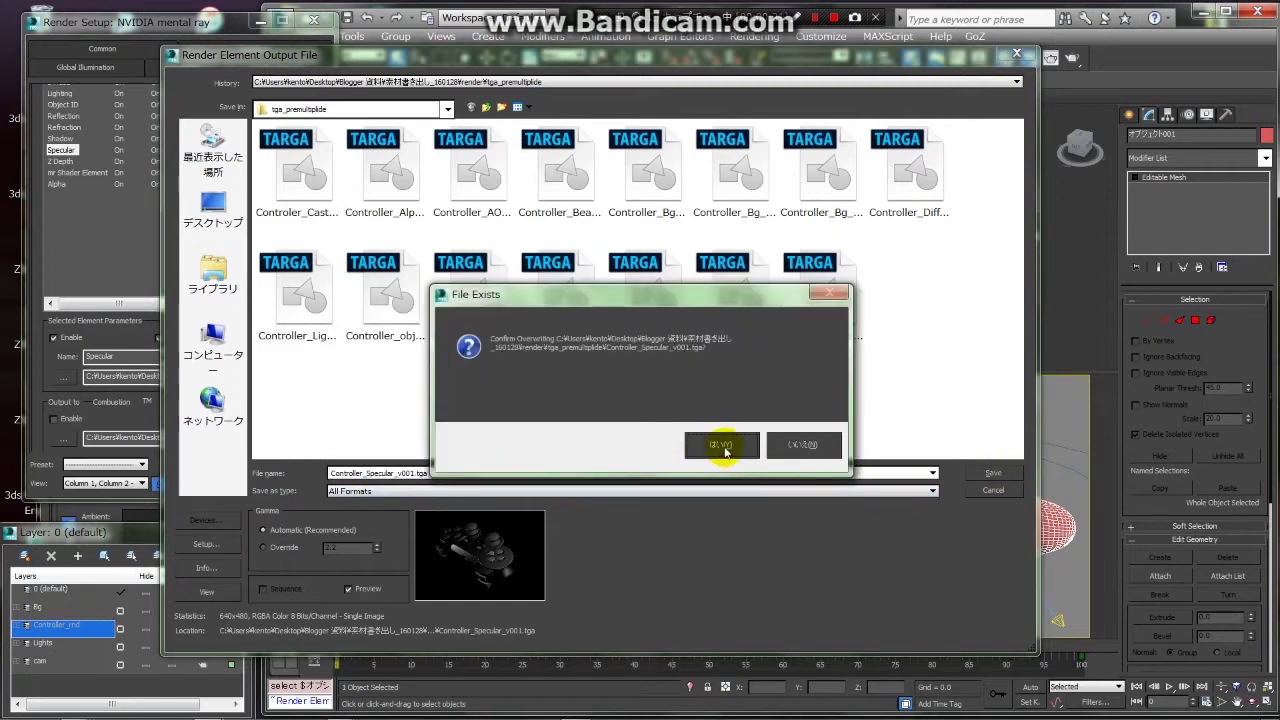
pyautogui.click(799, 447)
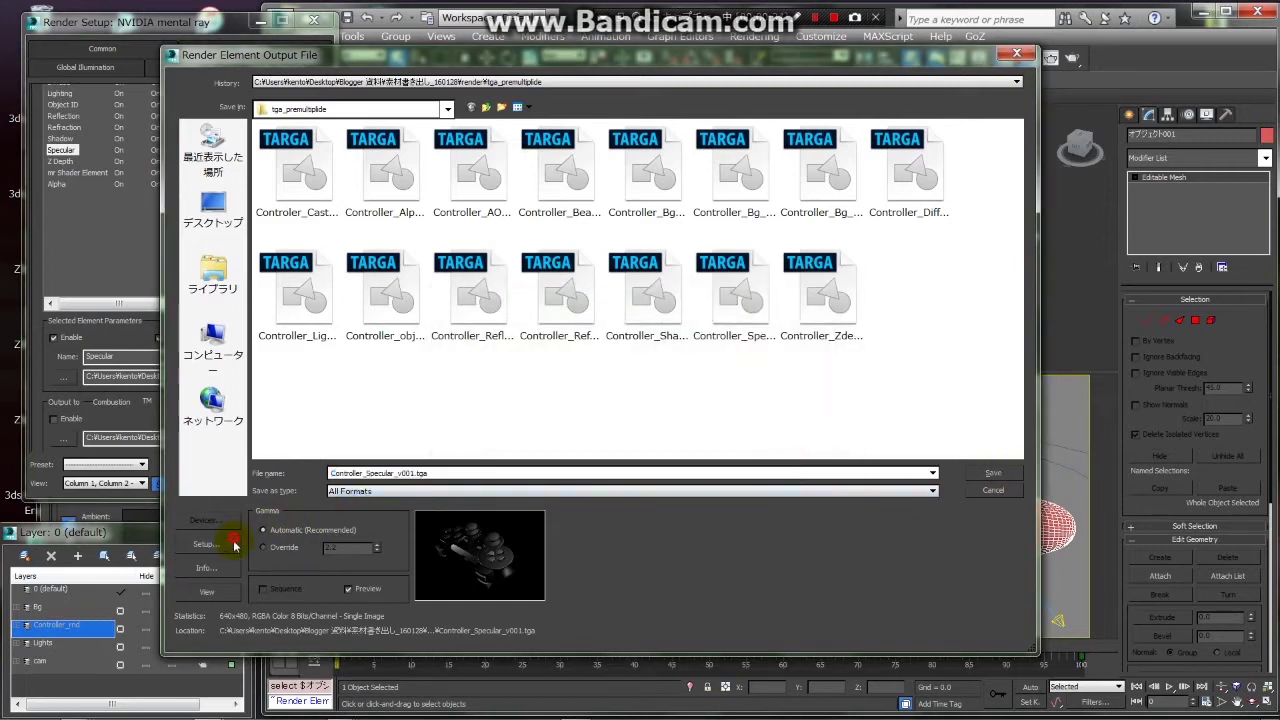
# Keep the Targa options at 32-bit compressed with pre-multiplied alpha and close the file browser.
pyautogui.click(233, 544)
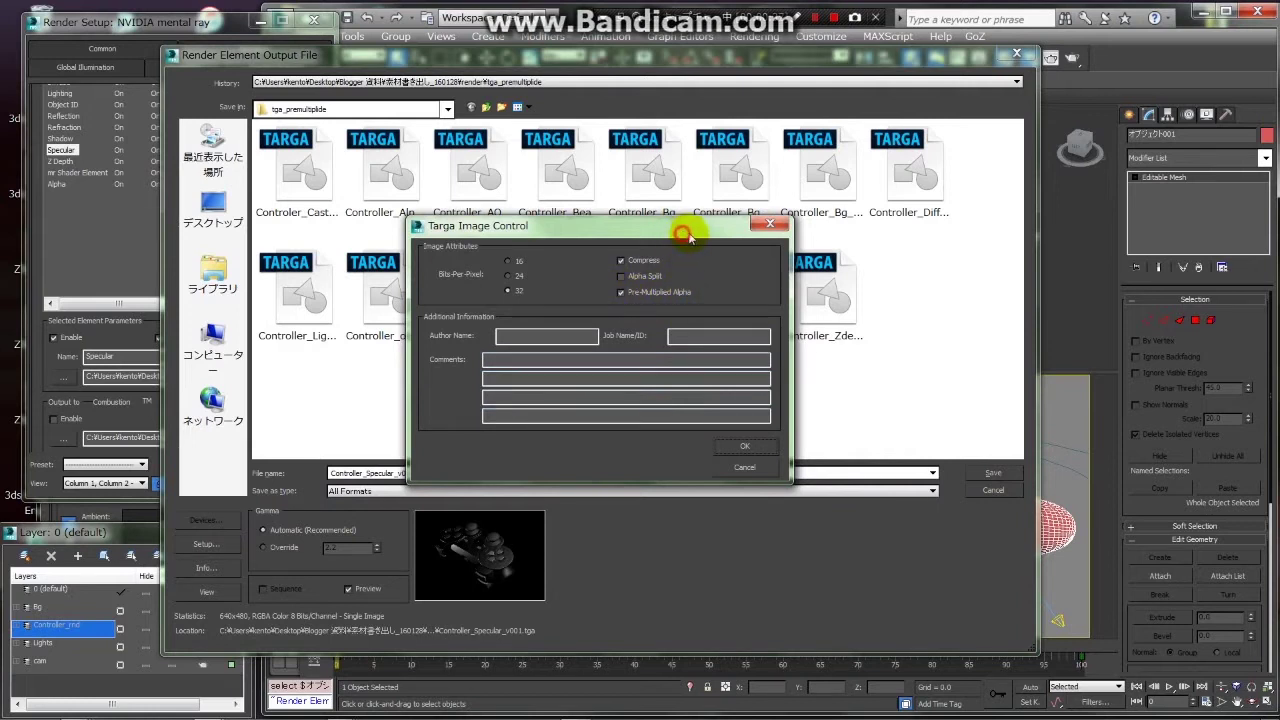
pyautogui.moveTo(684, 233); pyautogui.dragTo(697, 232)
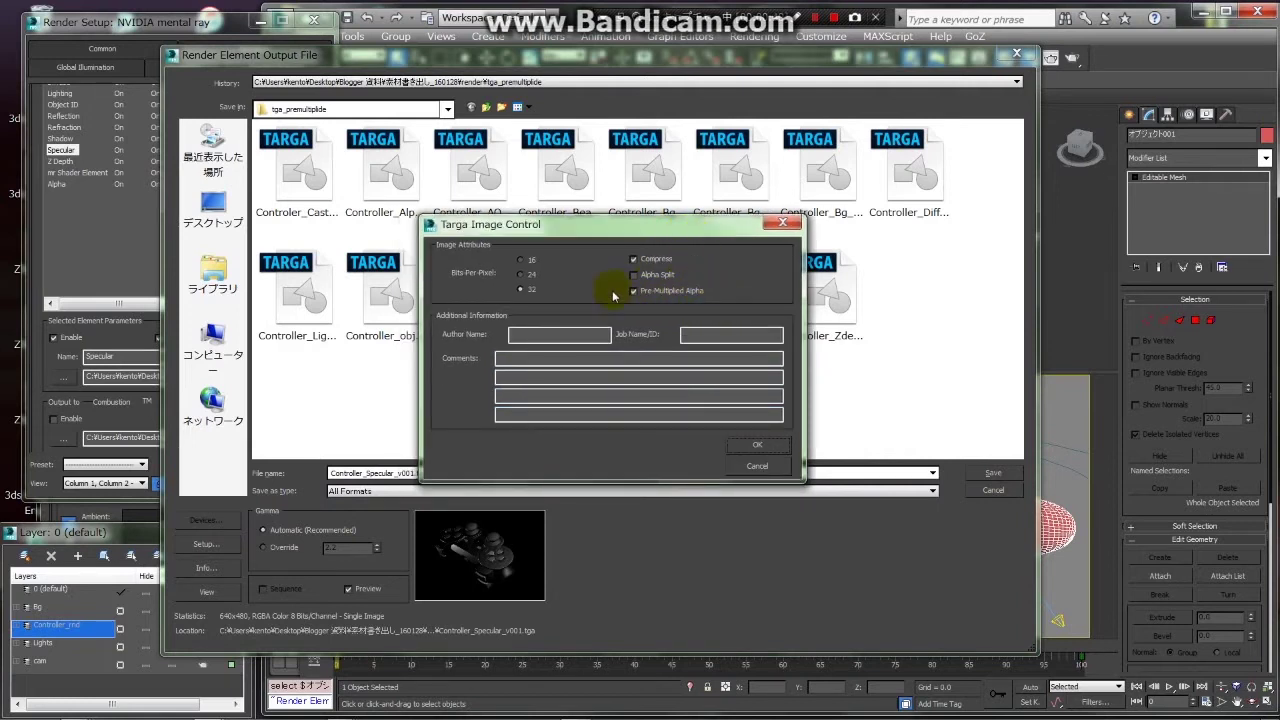
pyautogui.click(765, 445)
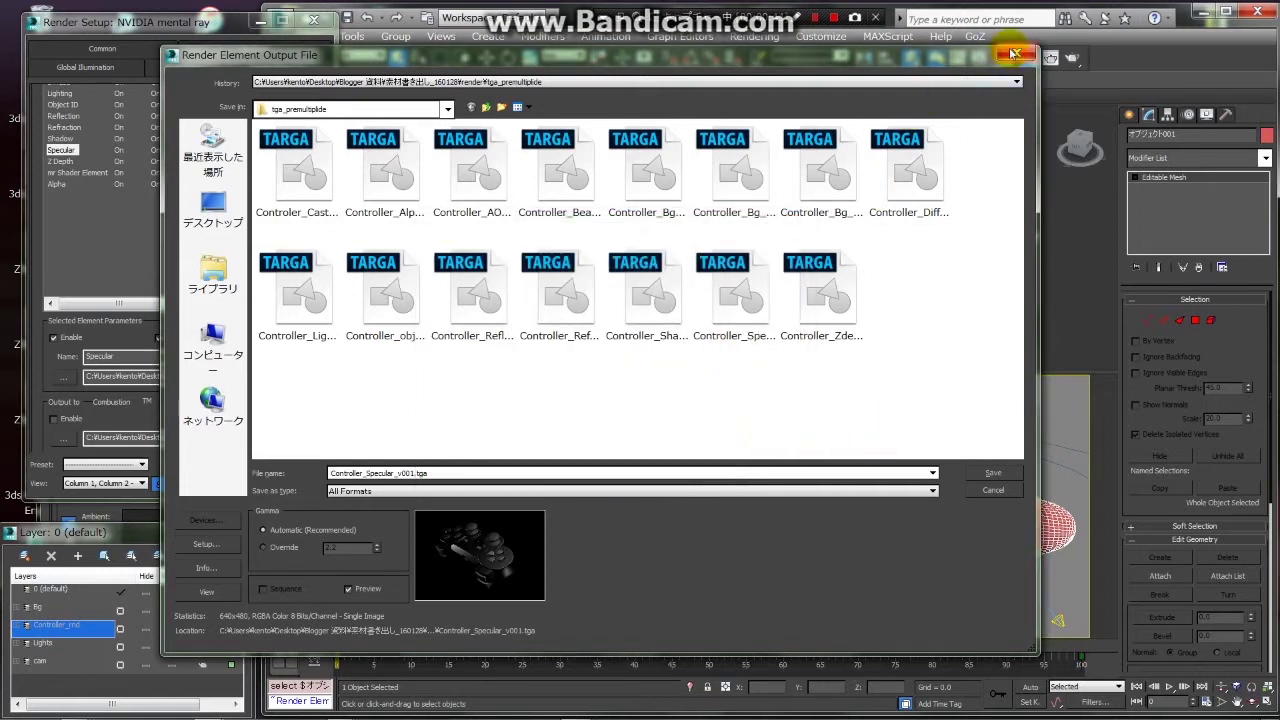
pyautogui.click(1017, 54)
pyautogui.click(75, 166)
# Switch Render Setup to Common, maximize the Camera001 view with Alt+W, and scroll to Render Output.
pyautogui.click(47, 155)
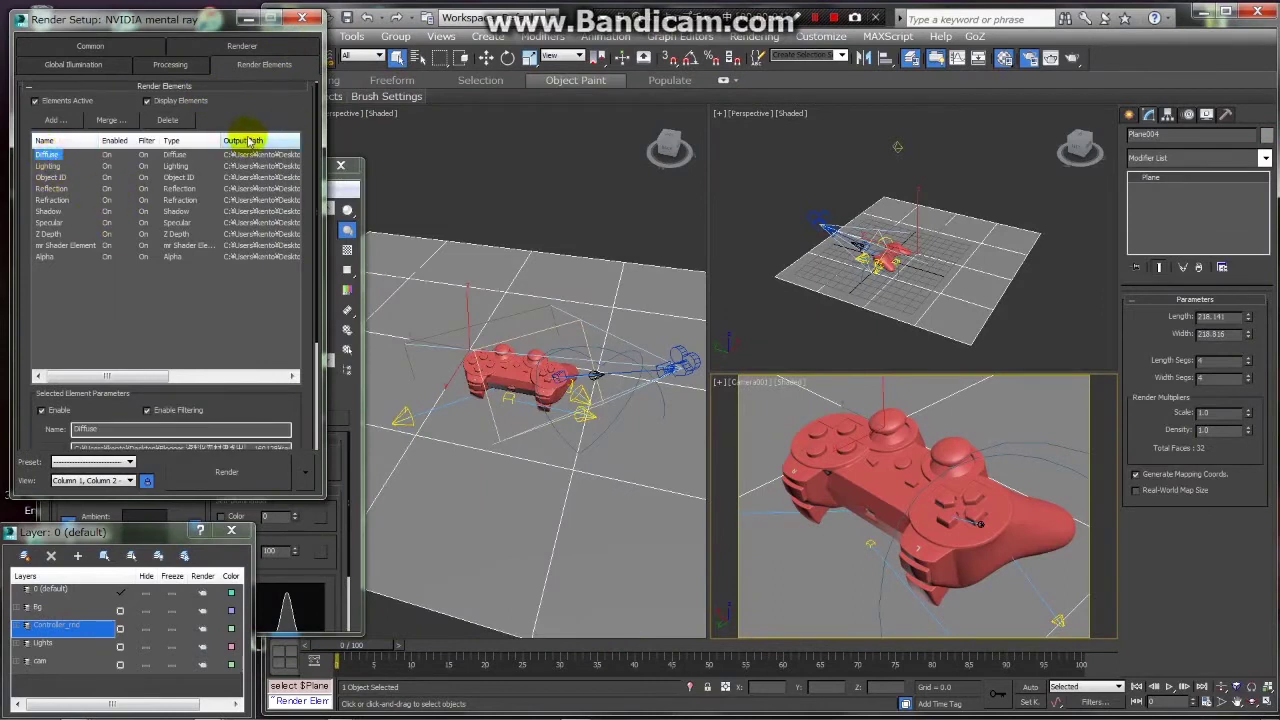
pyautogui.scroll(1, 228, 401)
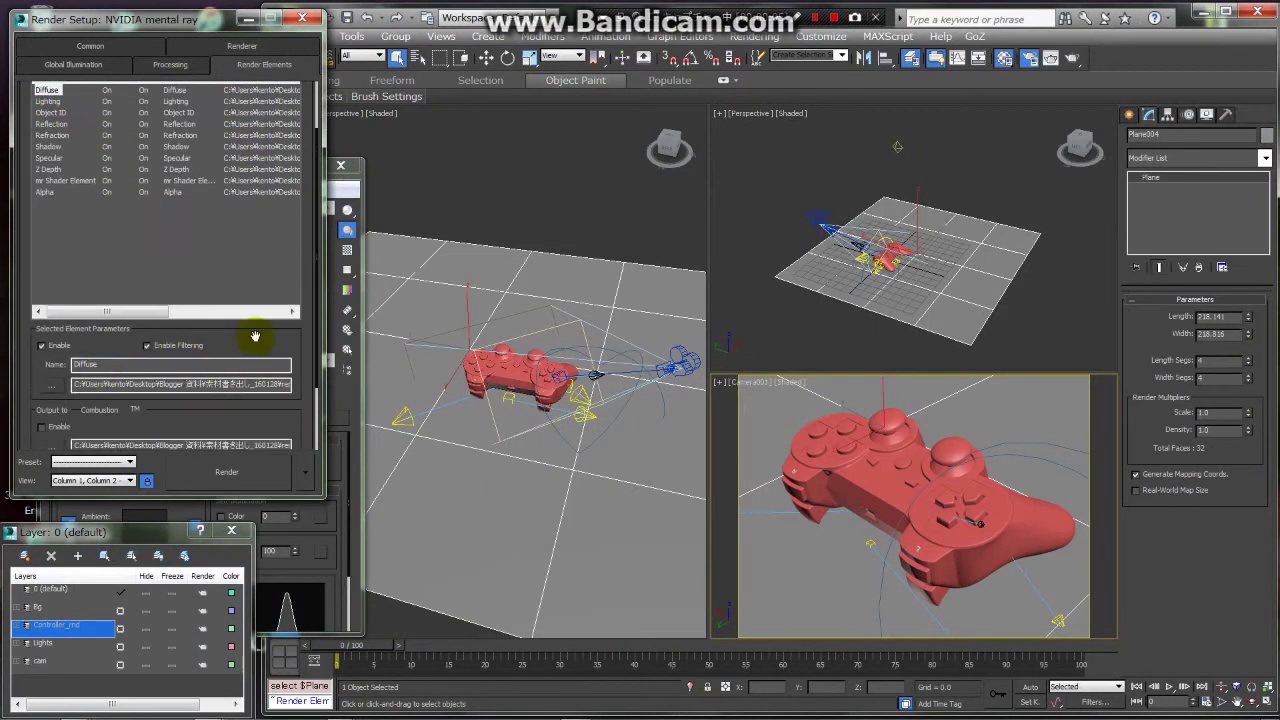
pyautogui.click(90, 46)
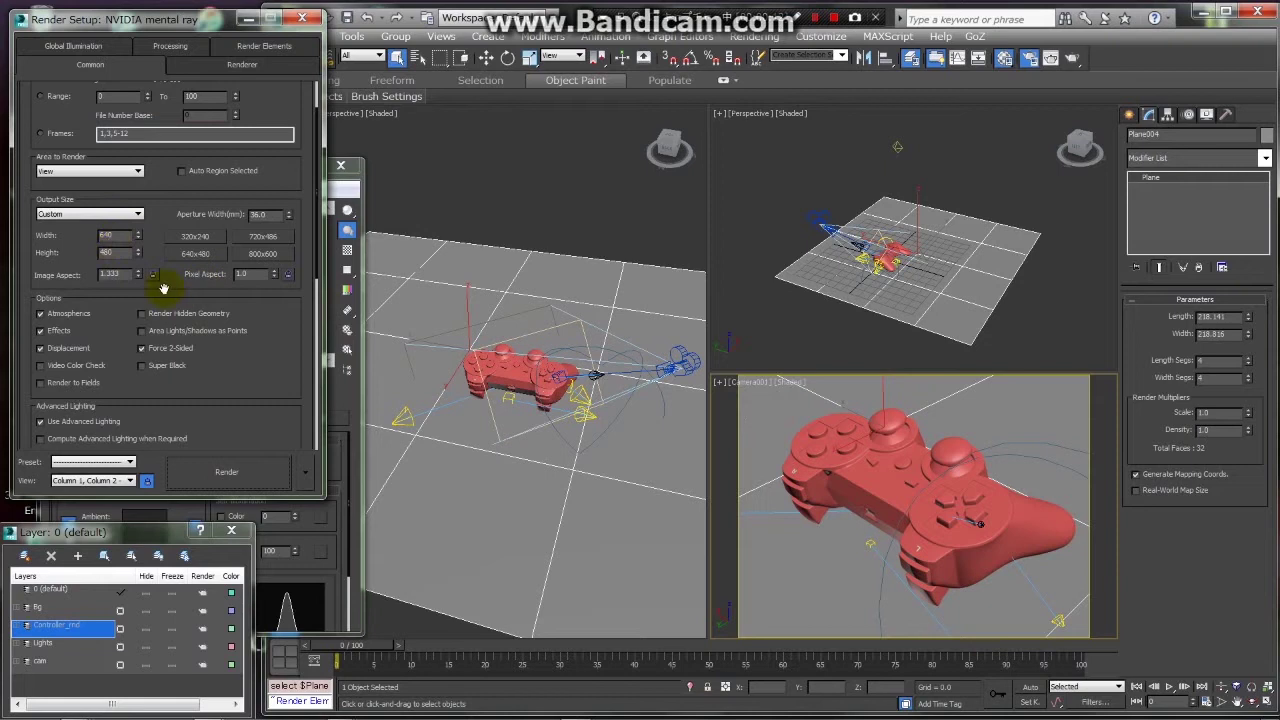
pyautogui.click(751, 423)
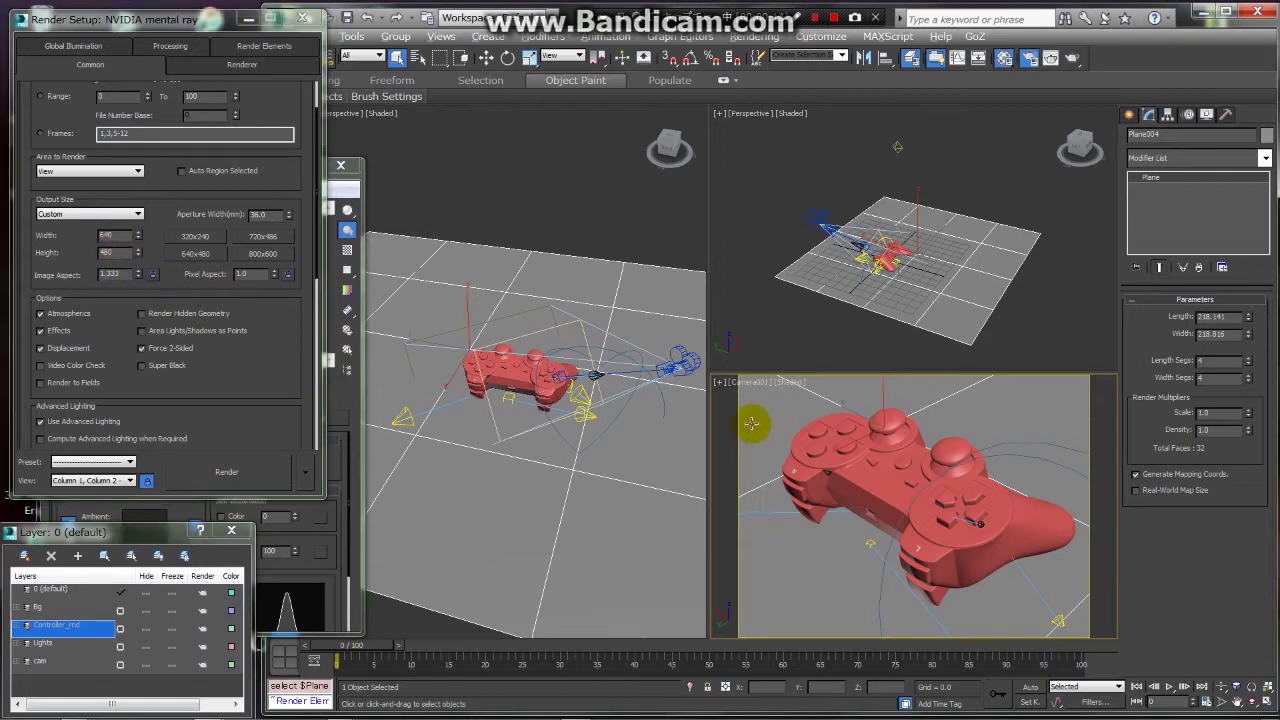
pyautogui.hotkey('alt', 'w')
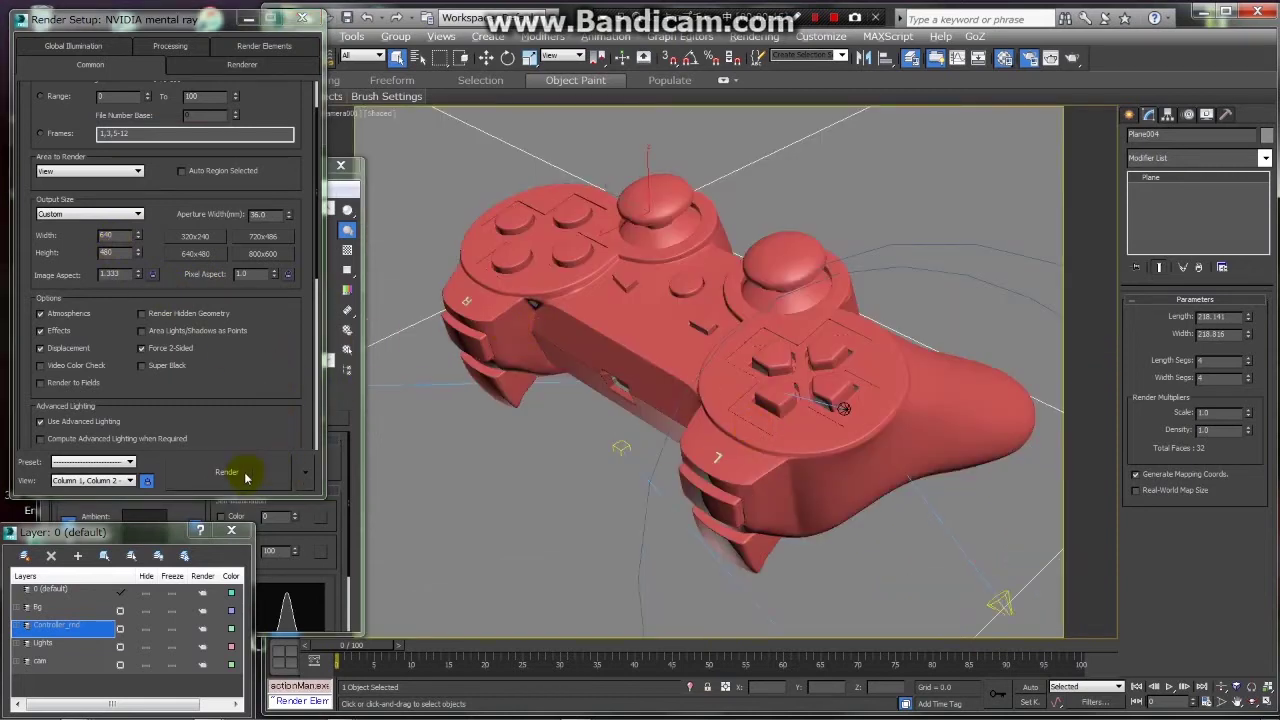
pyautogui.moveTo(296, 364); pyautogui.dragTo(286, 309)
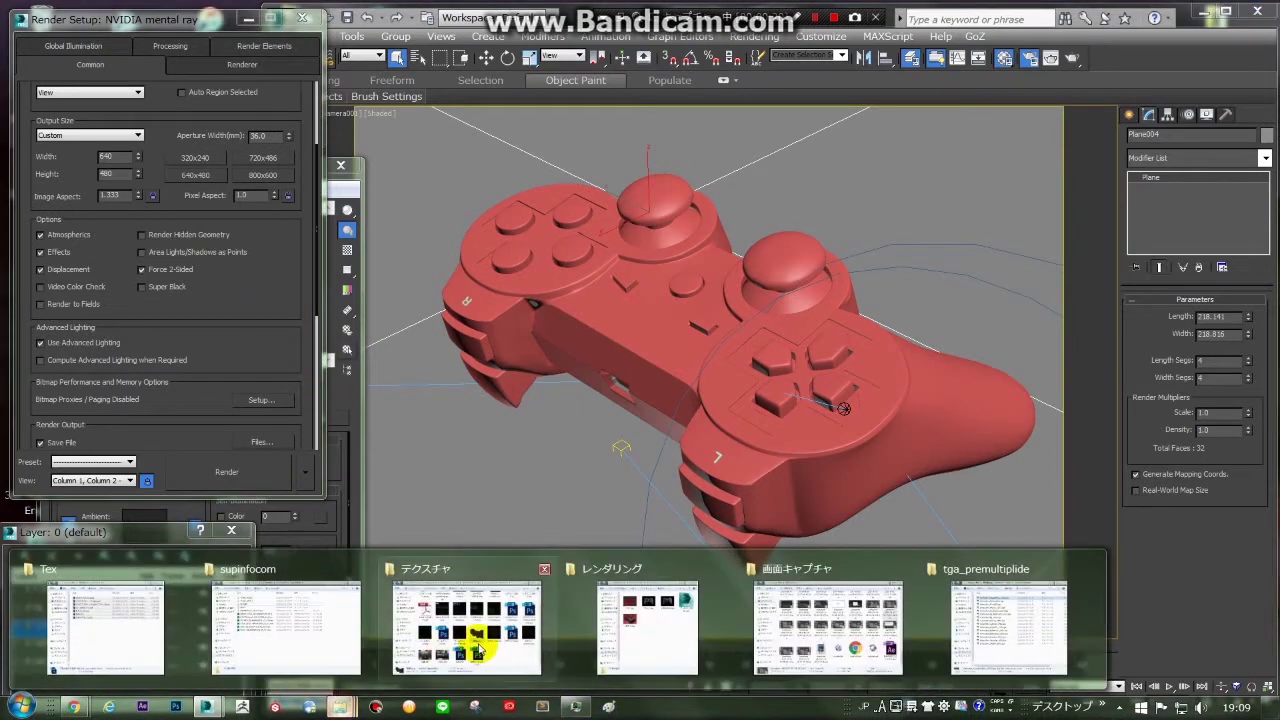
pyautogui.moveTo(341, 706)
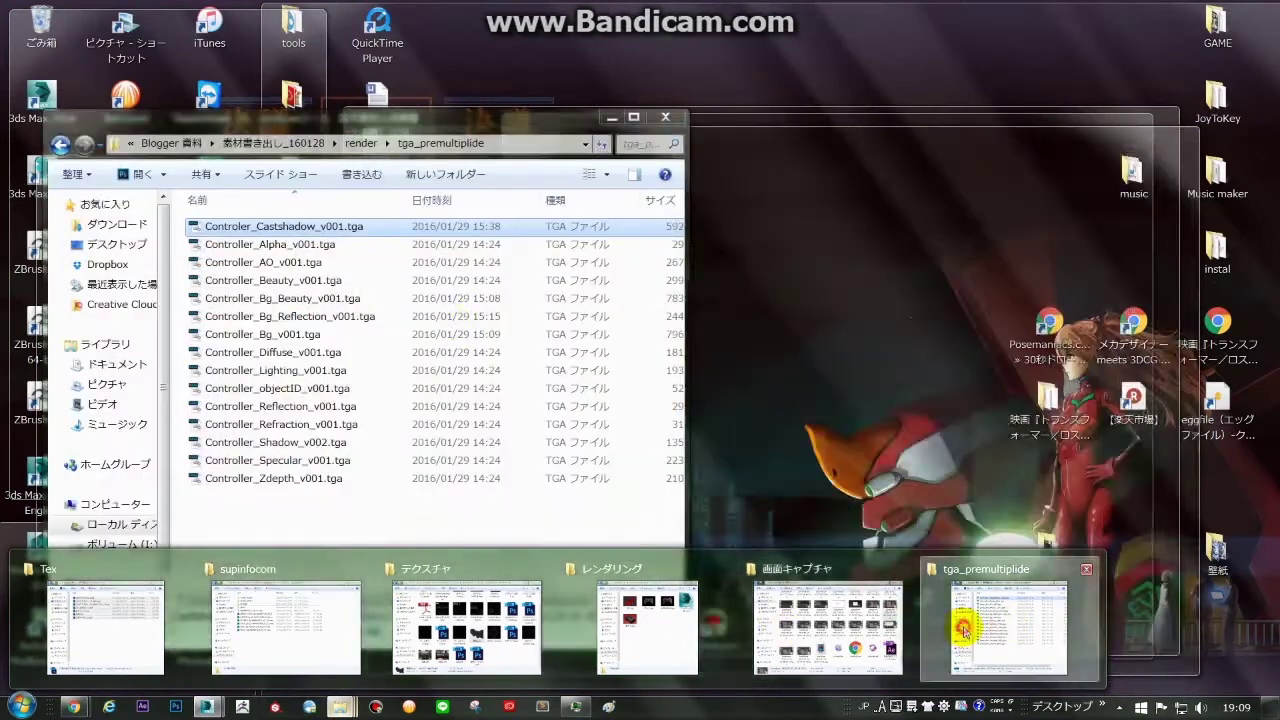
# Inspect the Controller_Bg_Beauty, Bg_Reflection and Castshadow TGA passes in tga_premultiplide.
pyautogui.click(962, 662)
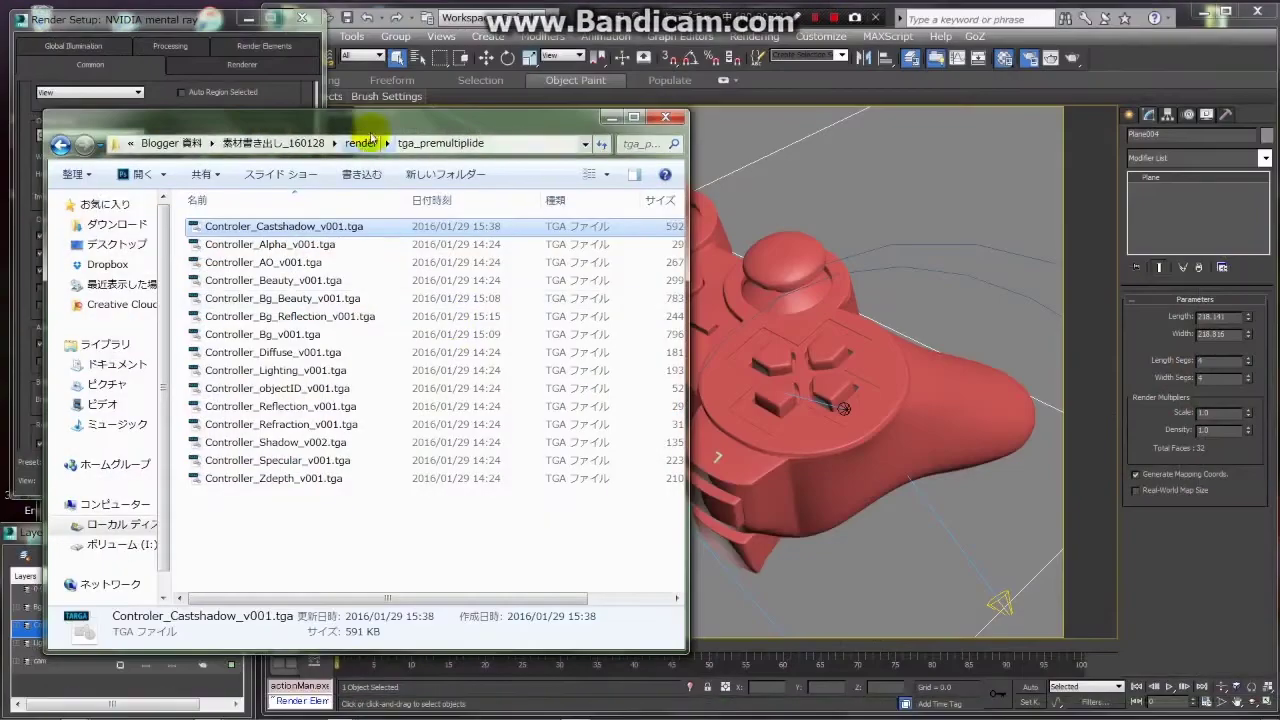
pyautogui.moveTo(371, 130); pyautogui.dragTo(494, 133)
pyautogui.click(410, 303)
pyautogui.click(400, 320)
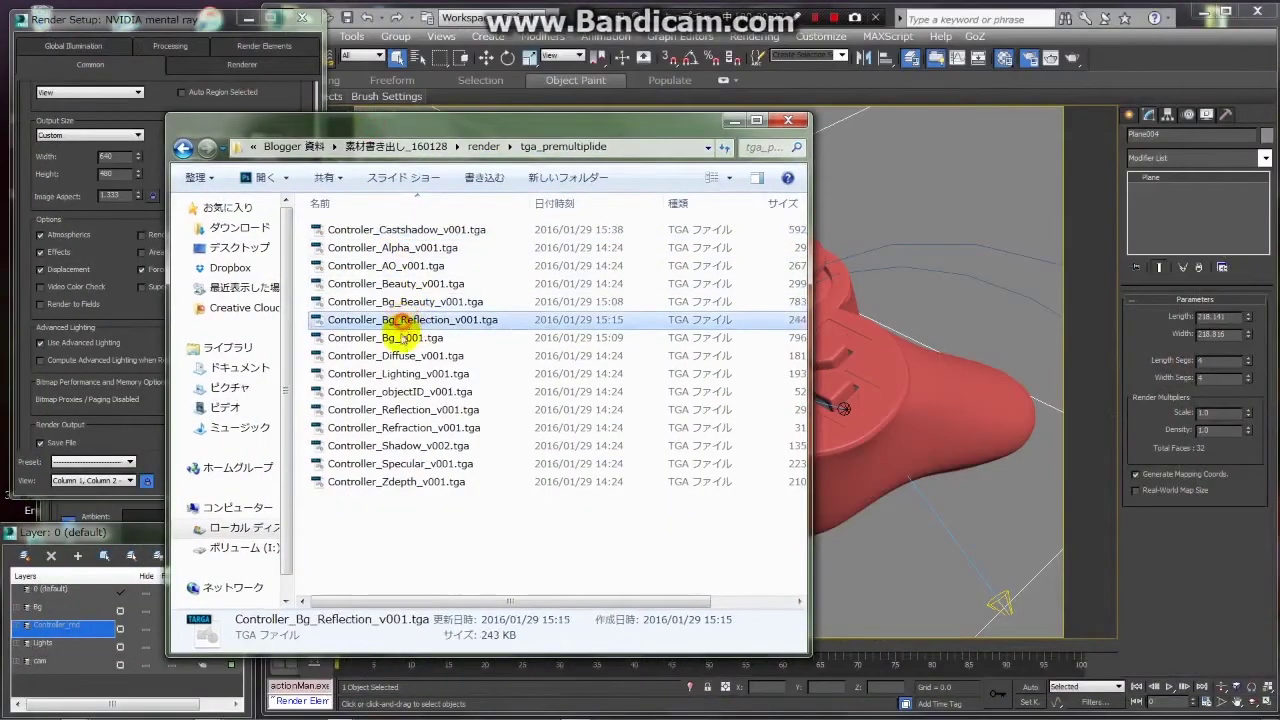
pyautogui.click(380, 301)
pyautogui.moveTo(393, 129); pyautogui.dragTo(574, 125)
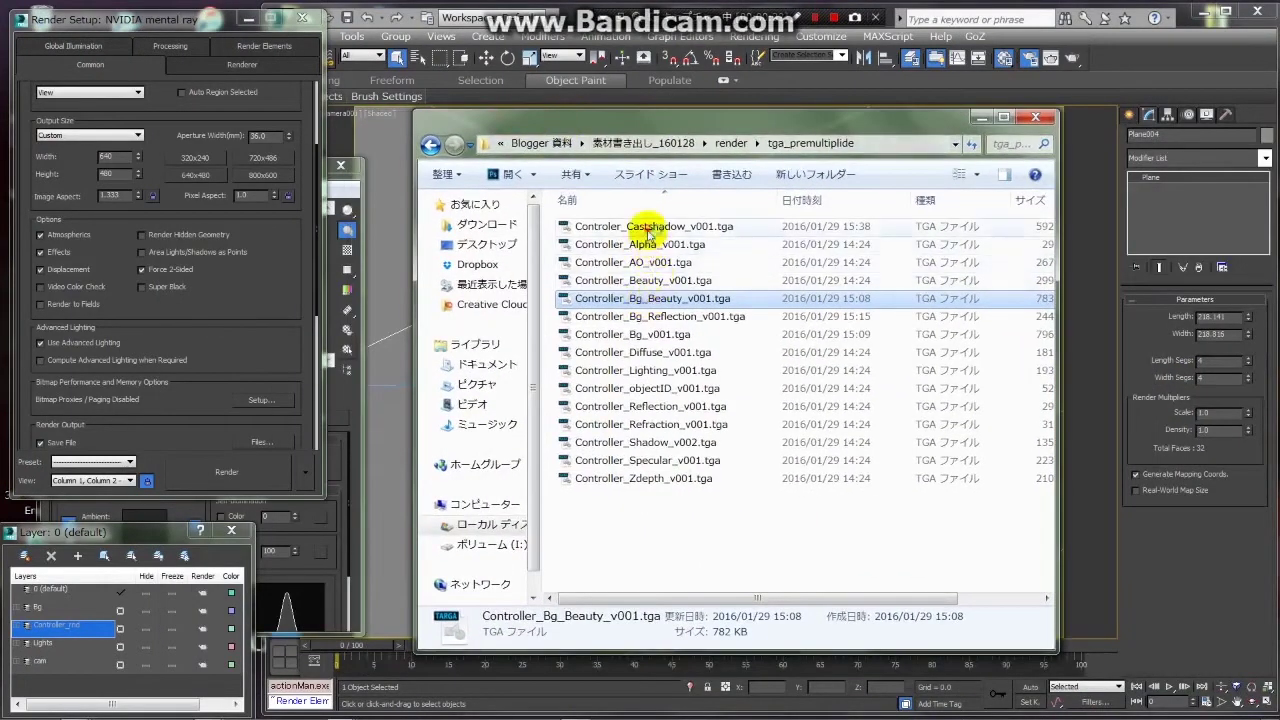
pyautogui.click(643, 229)
pyautogui.click(625, 280)
pyautogui.click(680, 316)
pyautogui.click(643, 298)
pyautogui.click(632, 318)
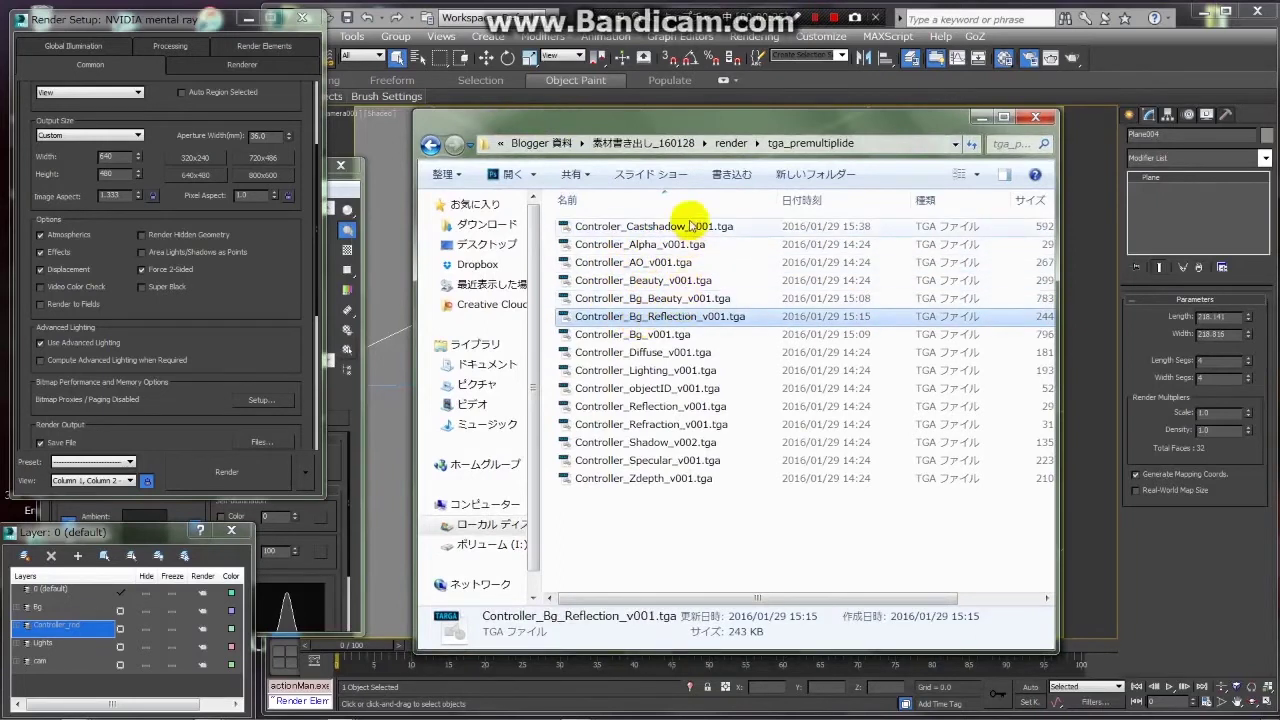
# Check the Controller_Castshadow, Alpha and AO TGA files, then switch to the empty After Effects project.
pyautogui.moveTo(706, 120); pyautogui.dragTo(947, 120)
pyautogui.click(620, 219)
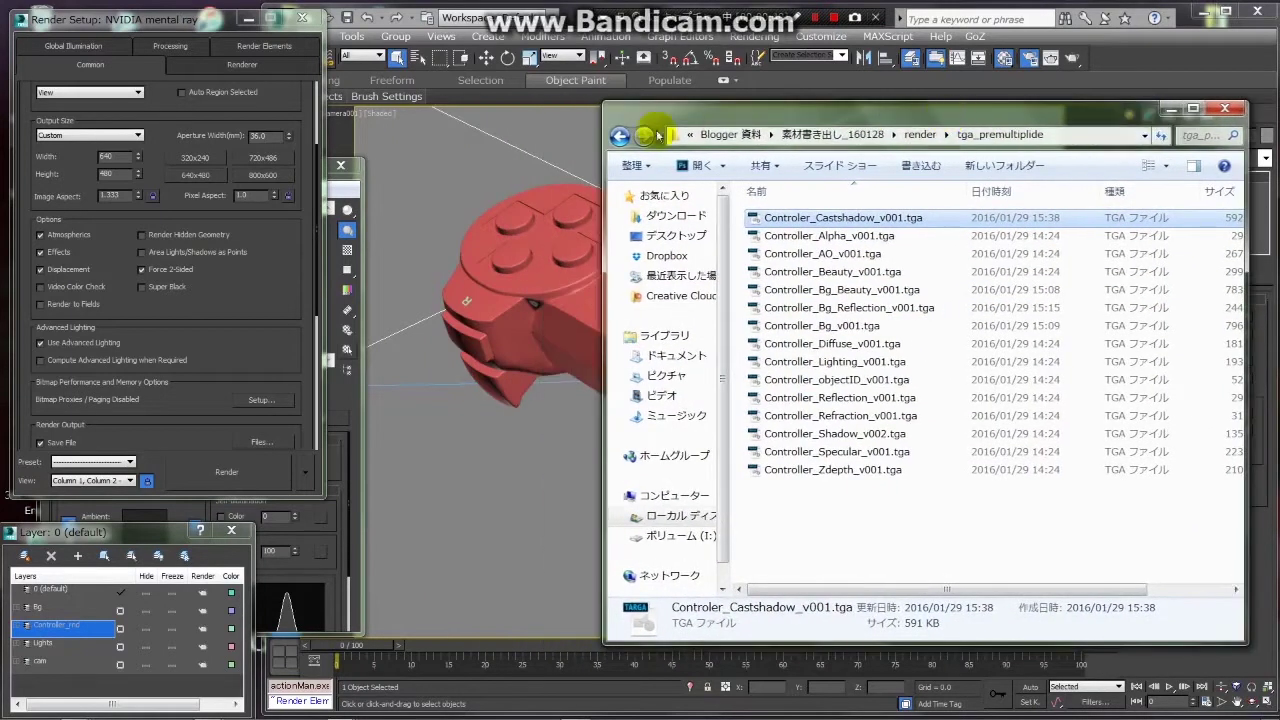
pyautogui.click(848, 235)
pyautogui.click(843, 218)
pyautogui.click(850, 235)
pyautogui.click(852, 253)
pyautogui.click(862, 218)
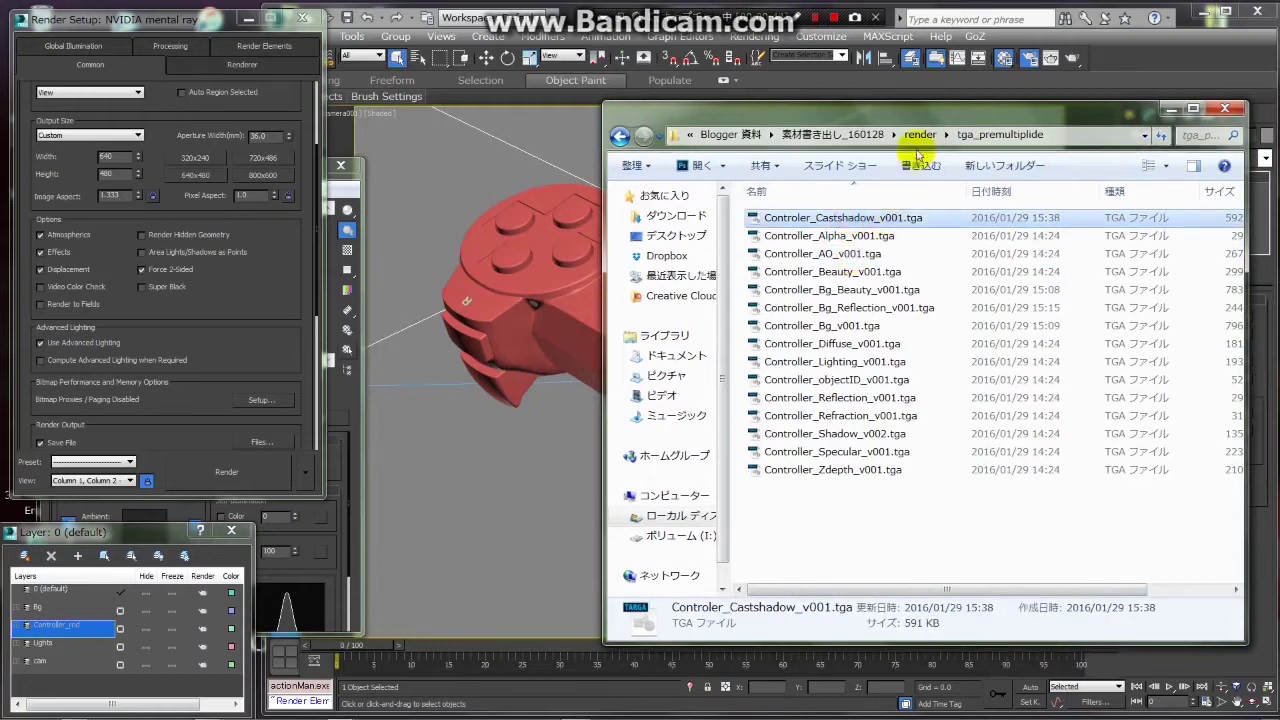
pyautogui.moveTo(905, 140); pyautogui.dragTo(410, 135)
pyautogui.click(356, 226)
pyautogui.click(300, 208)
pyautogui.click(364, 244)
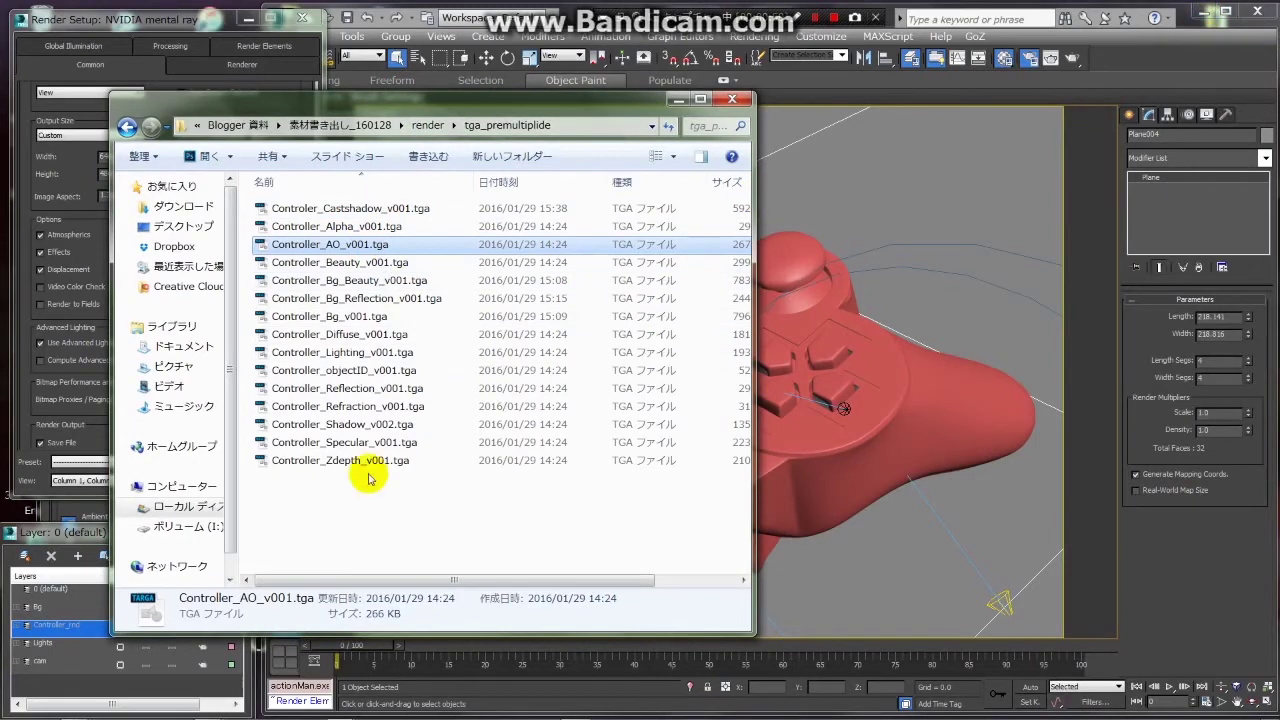
pyautogui.moveTo(656, 112); pyautogui.dragTo(1124, 132)
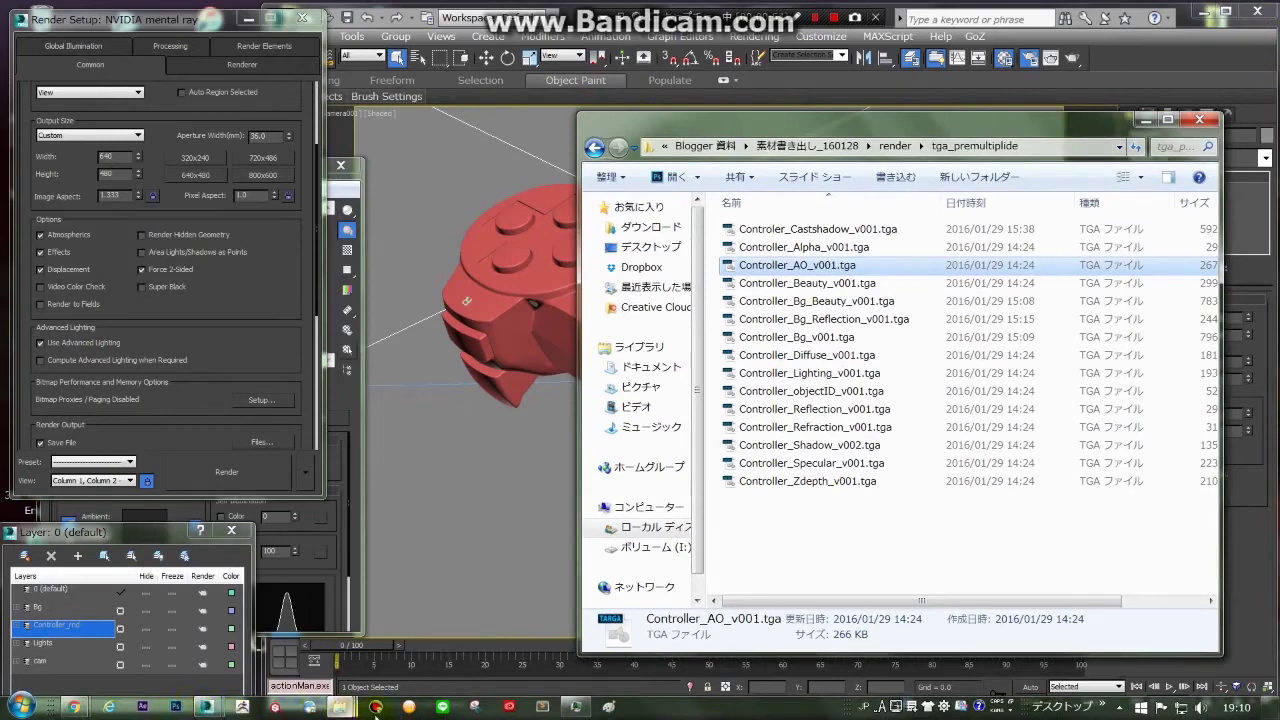
pyautogui.click(141, 709)
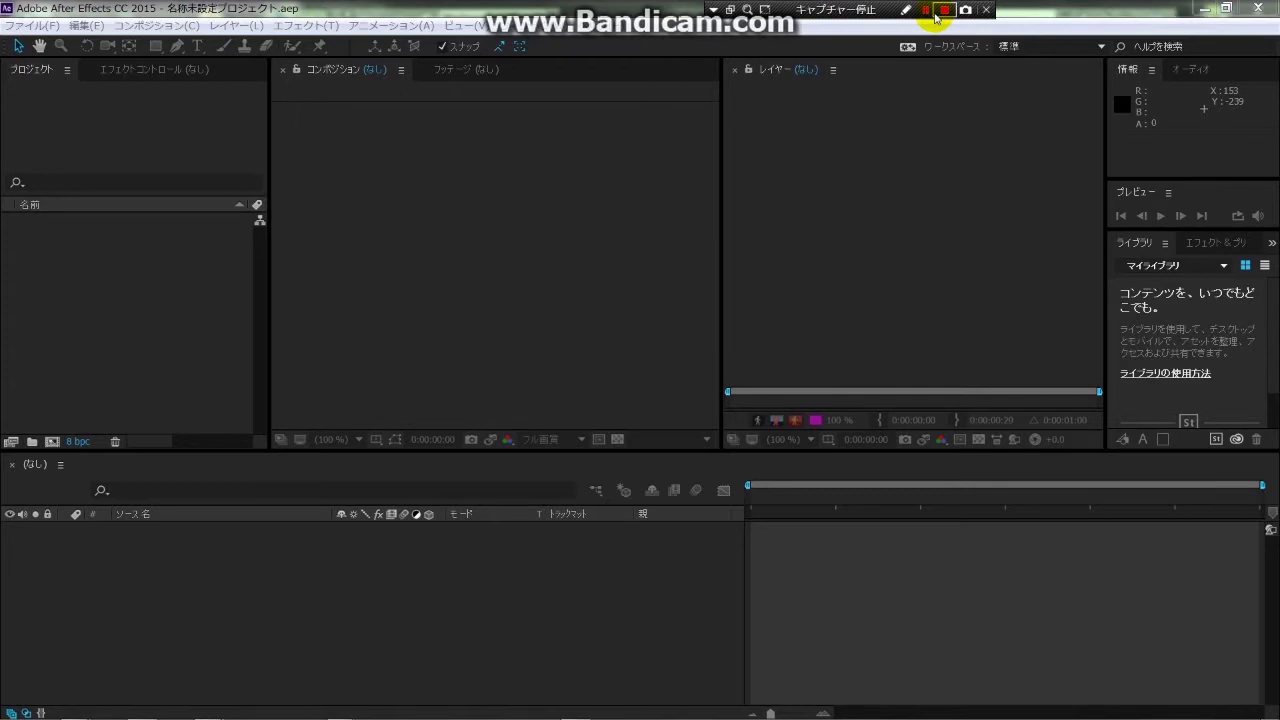
# Import all fifteen Controller TGA passes from tga_premultiplide and drag them onto New Composition.
pyautogui.click(182, 273)
pyautogui.hotkey('alt', 'Tab')
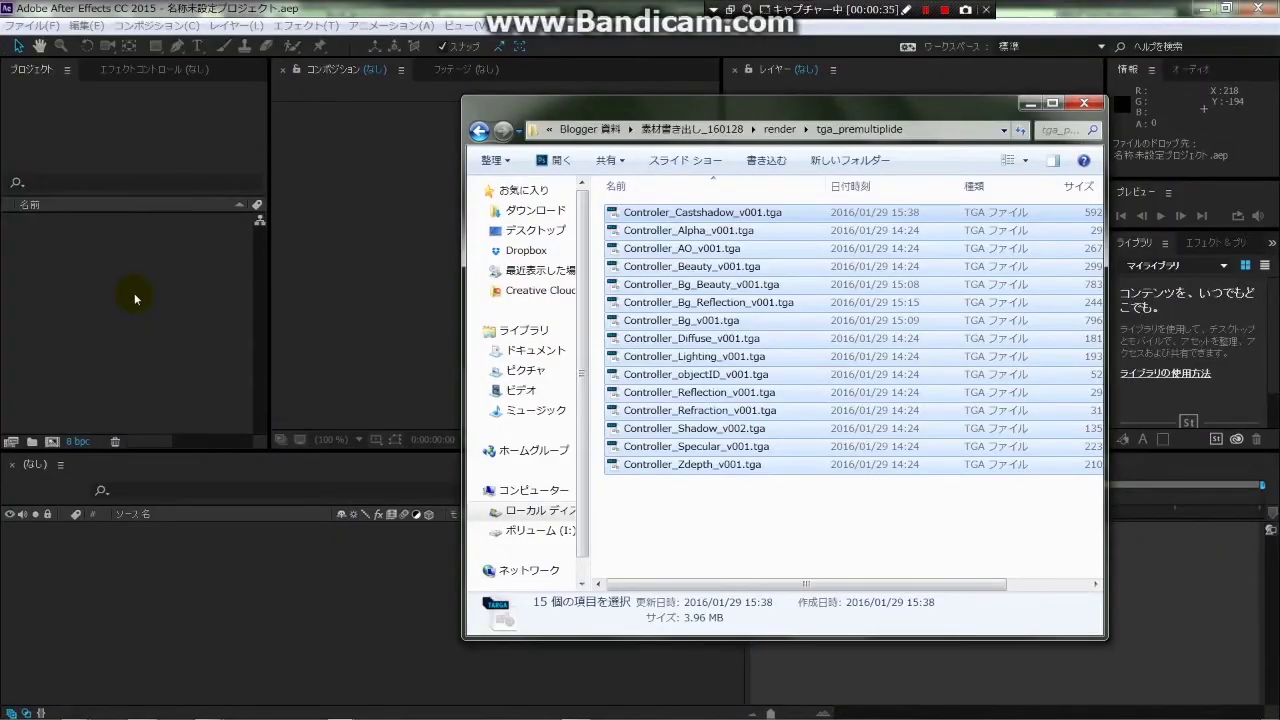
pyautogui.hotkey('alt', 'Tab')
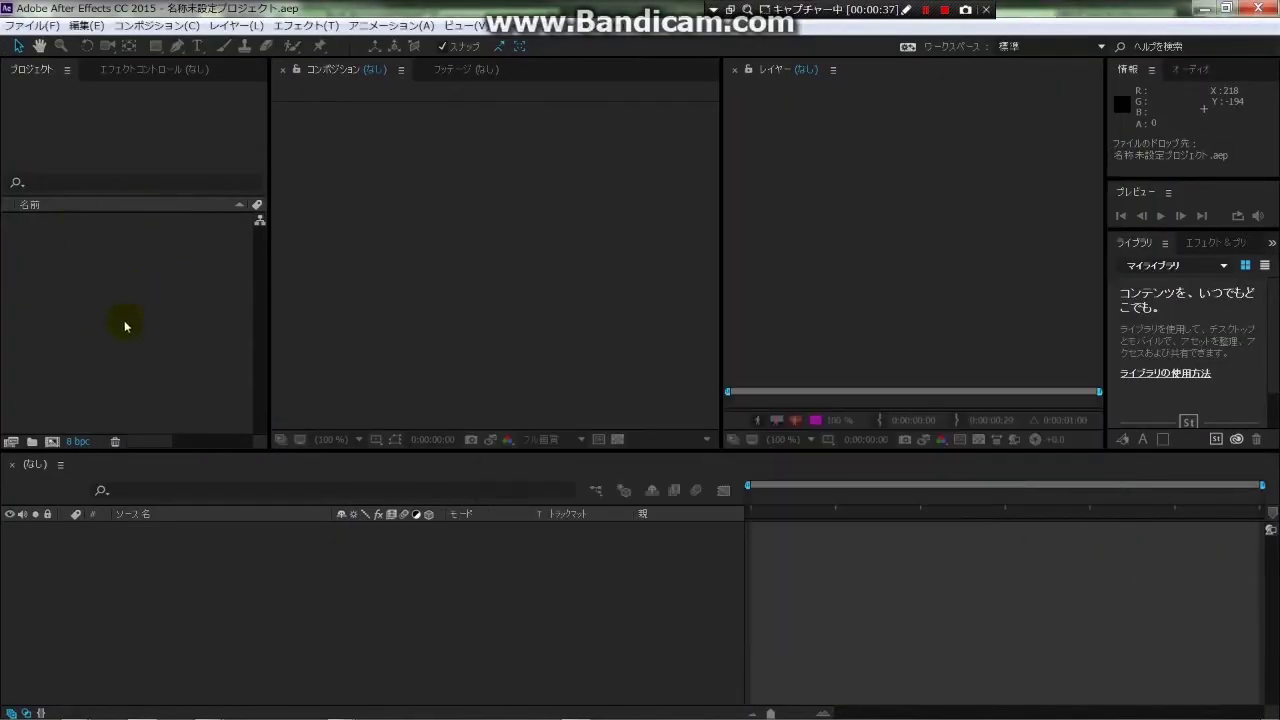
pyautogui.moveTo(65, 343); pyautogui.dragTo(52, 345)
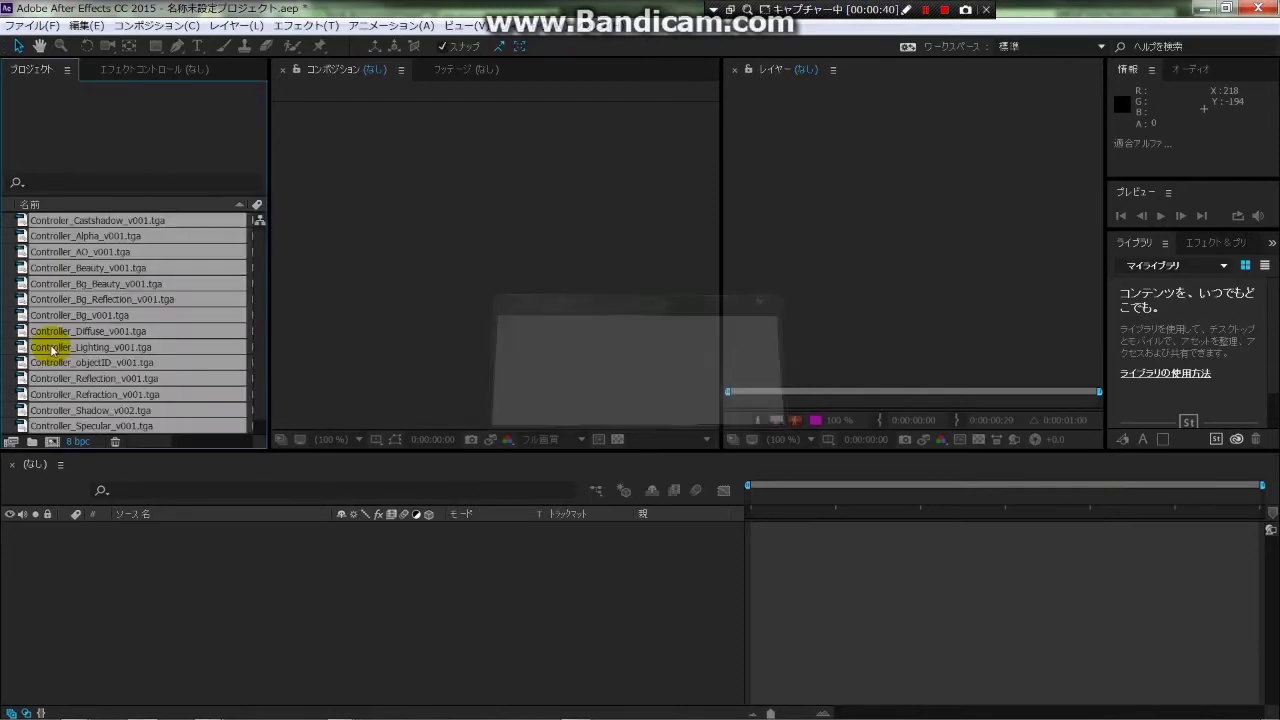
pyautogui.moveTo(100, 262); pyautogui.dragTo(53, 478)
# Create the Controller_Castshadow_v001 composition and move the Shadow layer below Specular.
pyautogui.click(722, 527)
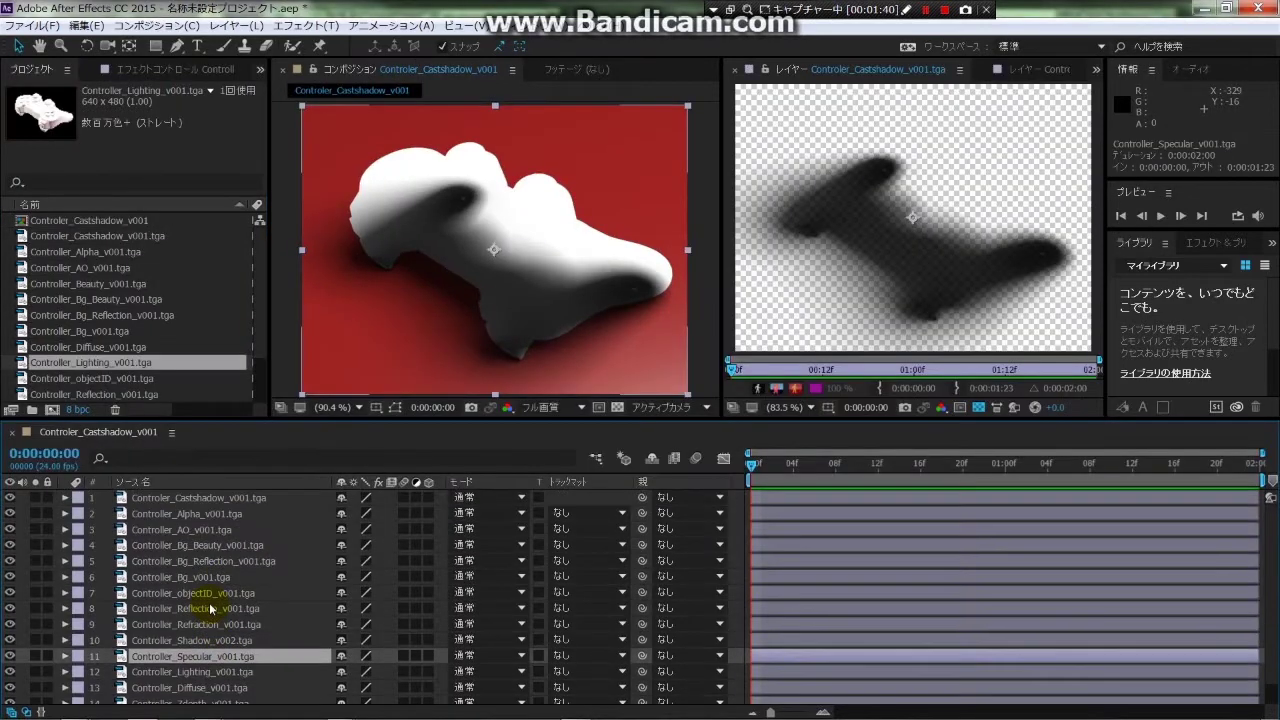
pyautogui.click(217, 594)
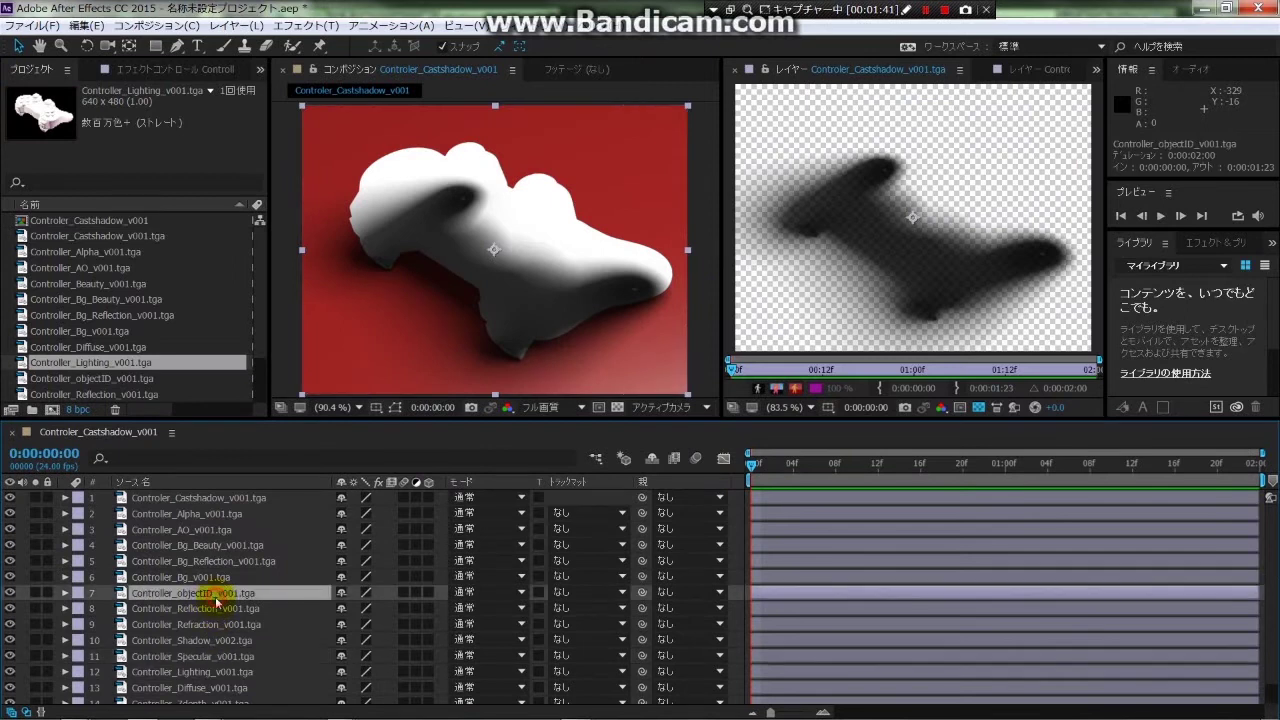
pyautogui.click(210, 546)
pyautogui.click(197, 518)
pyautogui.click(203, 545)
pyautogui.click(224, 673)
pyautogui.click(216, 657)
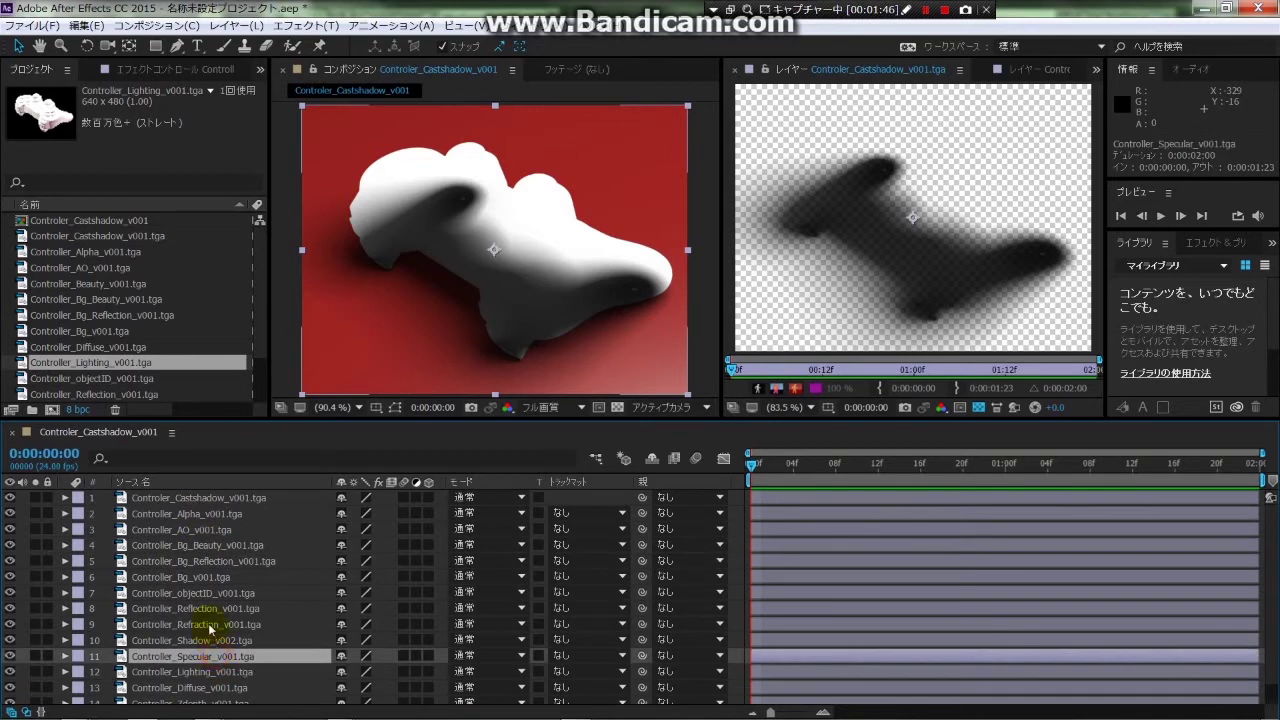
pyautogui.click(213, 625)
pyautogui.click(210, 592)
pyautogui.click(210, 640)
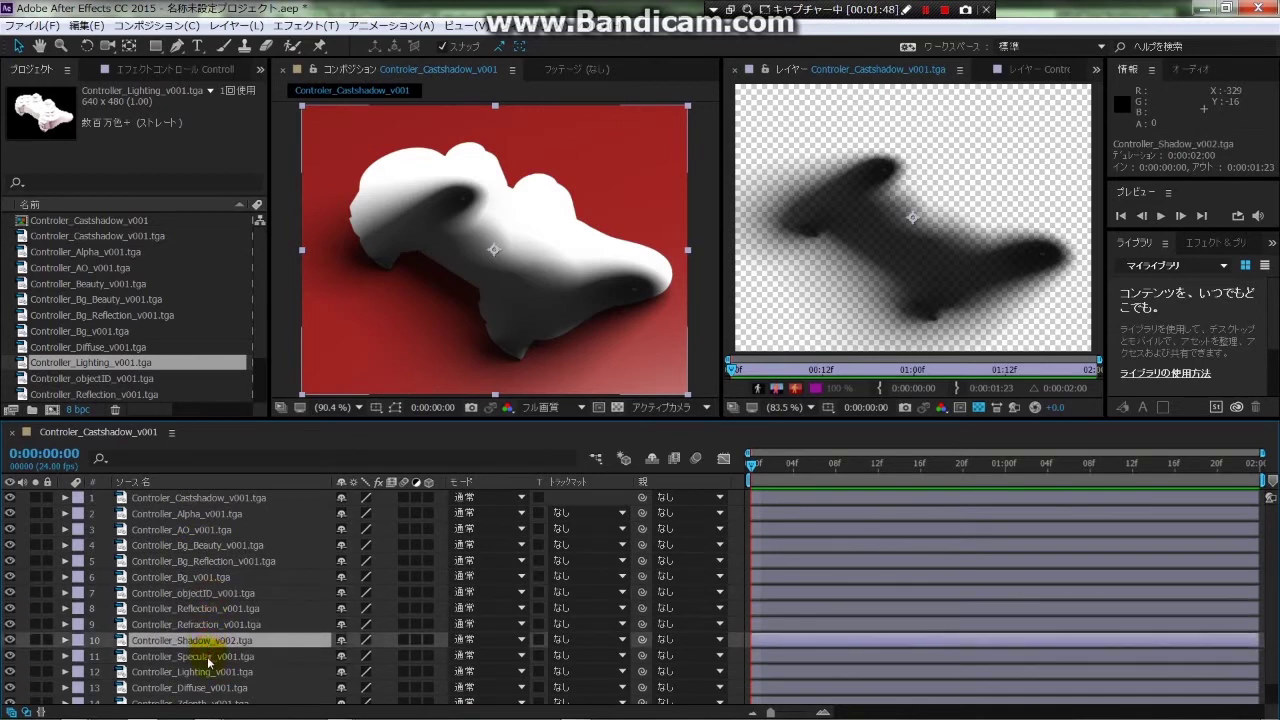
pyautogui.keyDown('ctrl'); pyautogui.click(208, 655); pyautogui.keyUp('ctrl')
pyautogui.click(206, 608)
pyautogui.click(206, 624)
pyautogui.moveTo(205, 640)
pyautogui.mouseDown()
pyautogui.moveTo(203, 668)
pyautogui.moveTo(205, 655)
pyautogui.mouseUp()
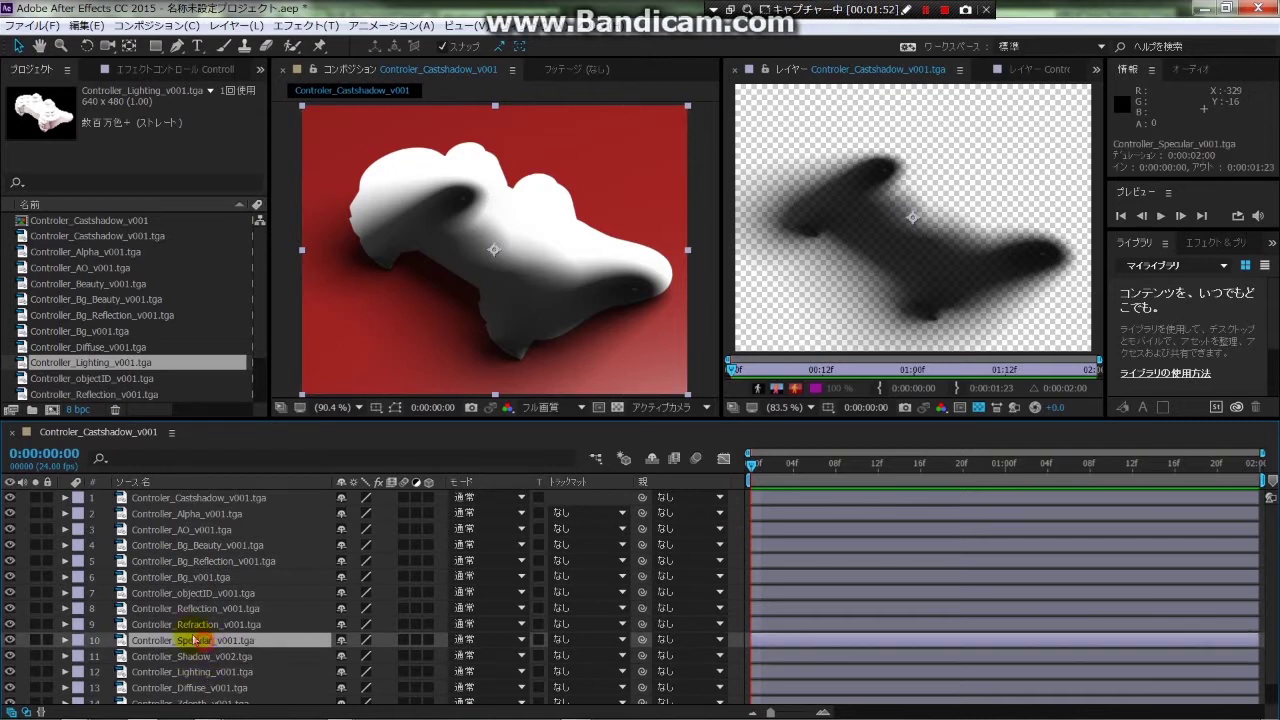
# Move the objectID layer toward the bottom of the stack and hide the Zdepth layer.
pyautogui.click(194, 593)
pyautogui.moveTo(228, 598); pyautogui.dragTo(214, 664)
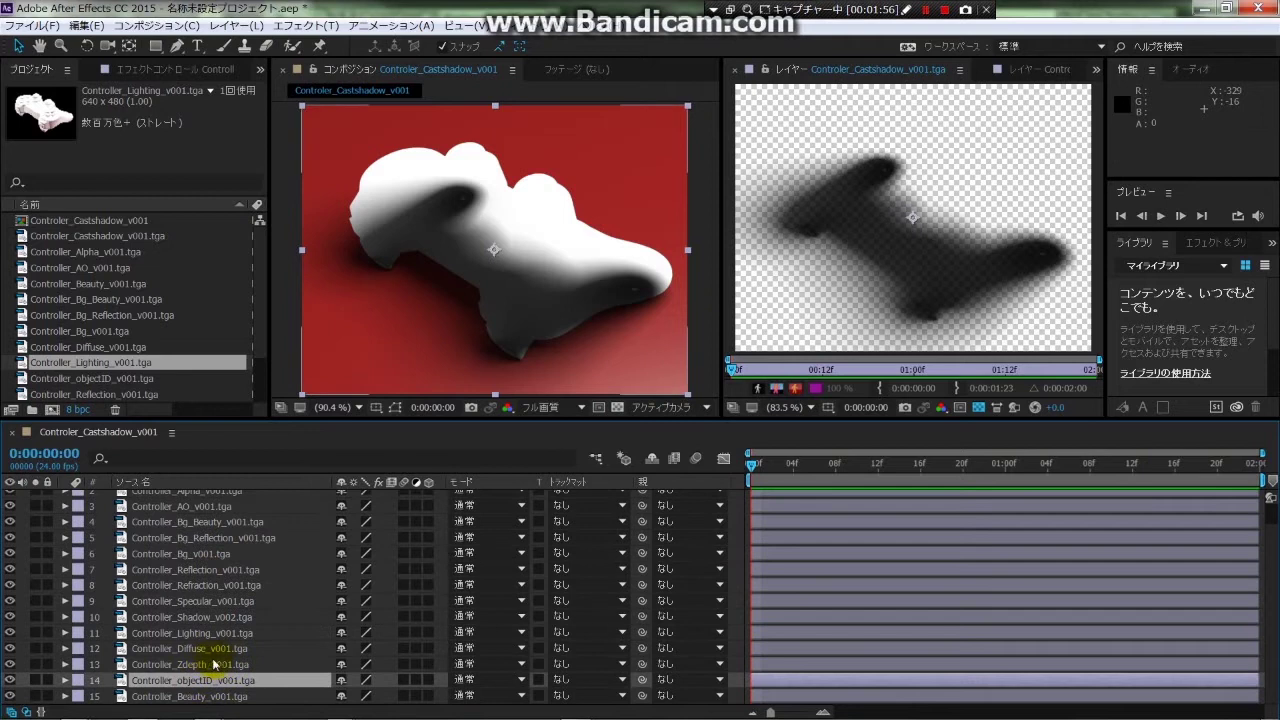
pyautogui.click(172, 665)
pyautogui.click(10, 664)
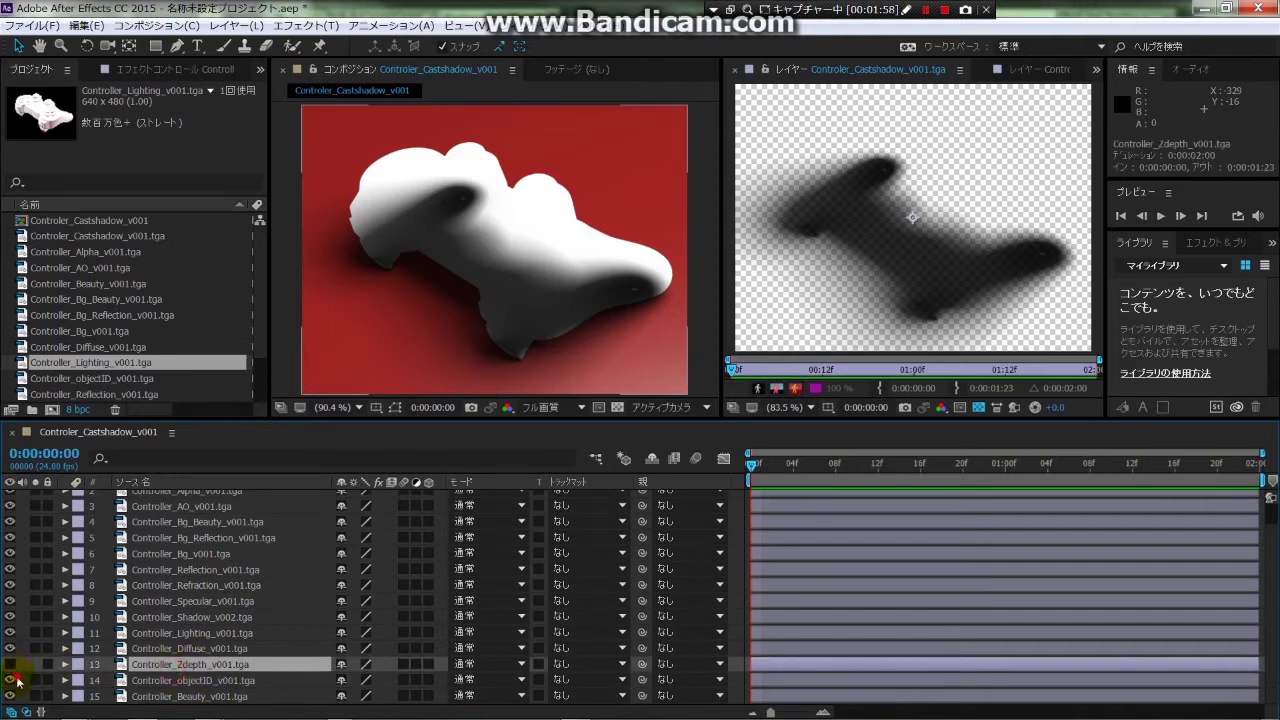
# Move Bg_Reflection, Bg_Beauty and Bg below Beauty, then hide the red Bg layer.
pyautogui.scroll(1, 186, 653)
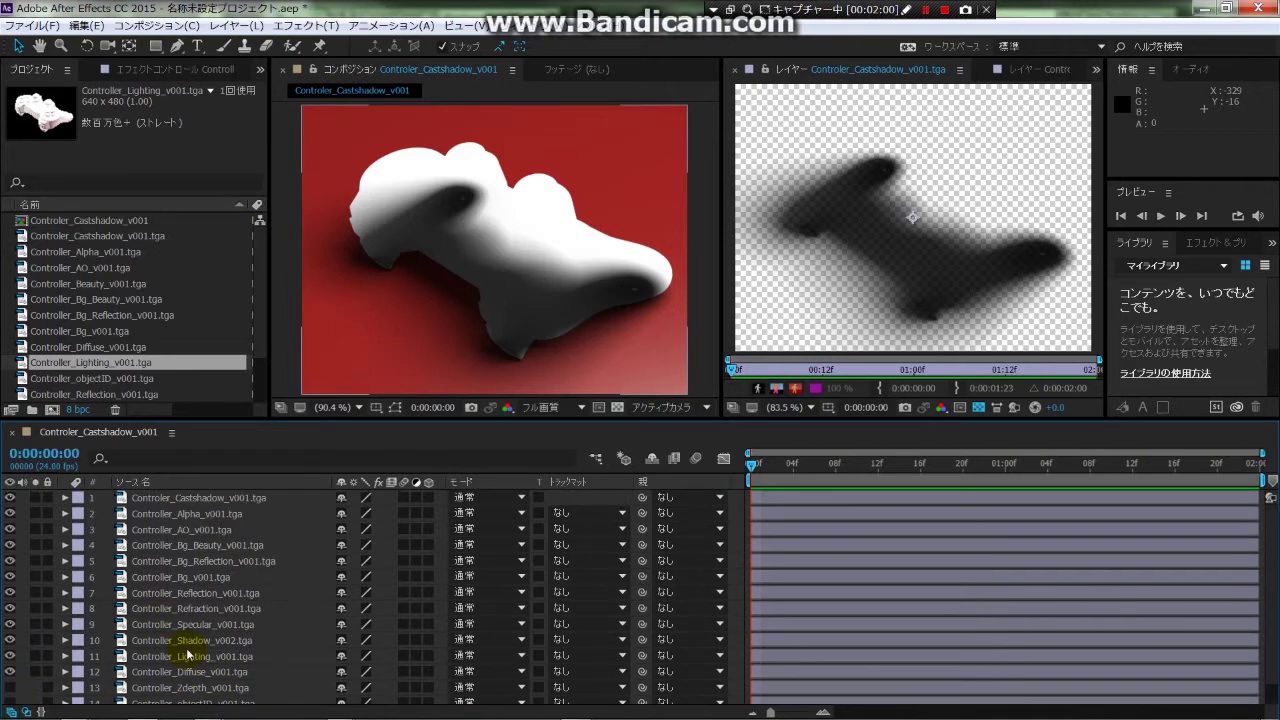
pyautogui.click(191, 657)
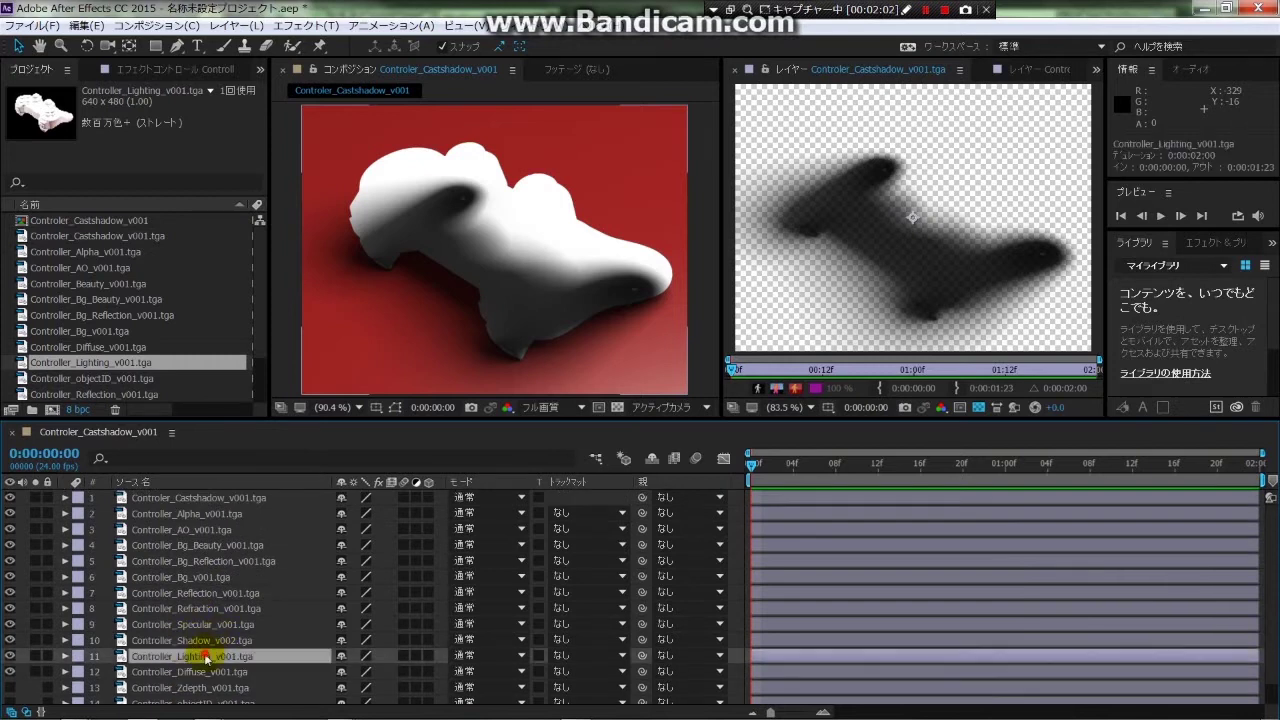
pyautogui.click(186, 561)
pyautogui.keyDown('ctrl'); pyautogui.click(180, 545); pyautogui.keyUp('ctrl')
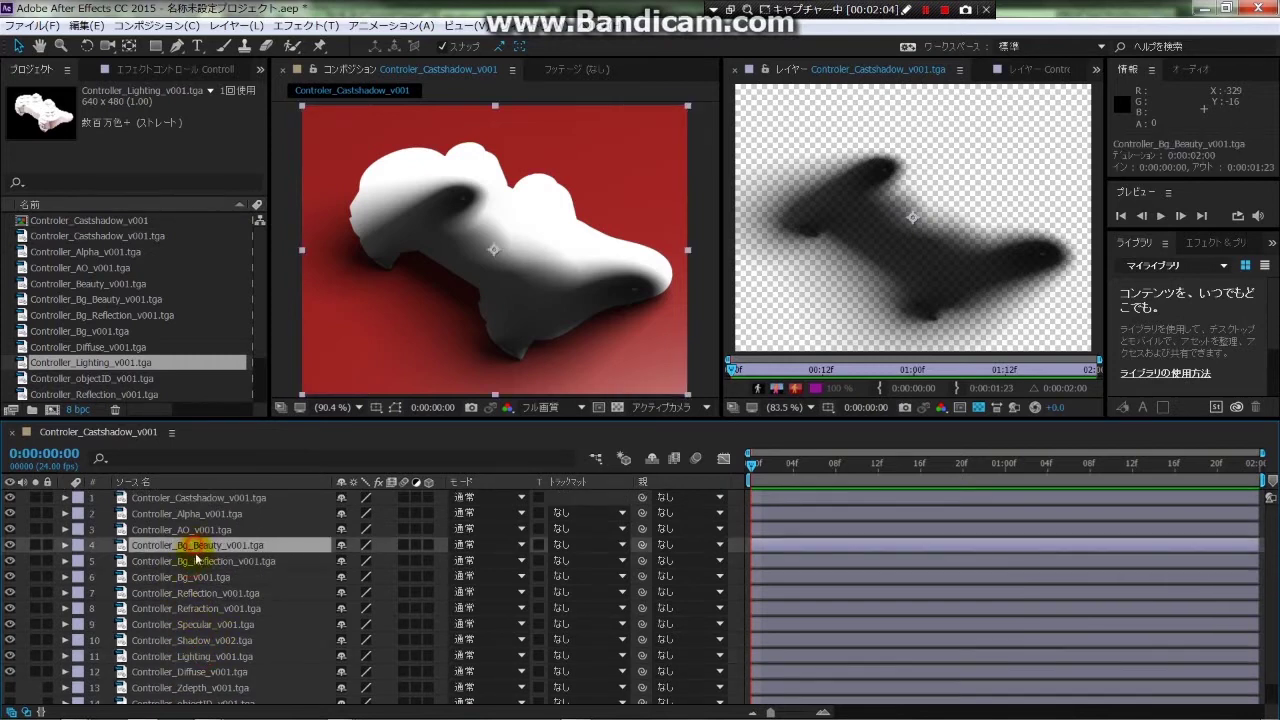
pyautogui.keyDown('ctrl'); pyautogui.click(203, 578); pyautogui.keyUp('ctrl')
pyautogui.scroll(-1, 203, 581)
pyautogui.moveTo(203, 540); pyautogui.dragTo(198, 703)
pyautogui.click(186, 648)
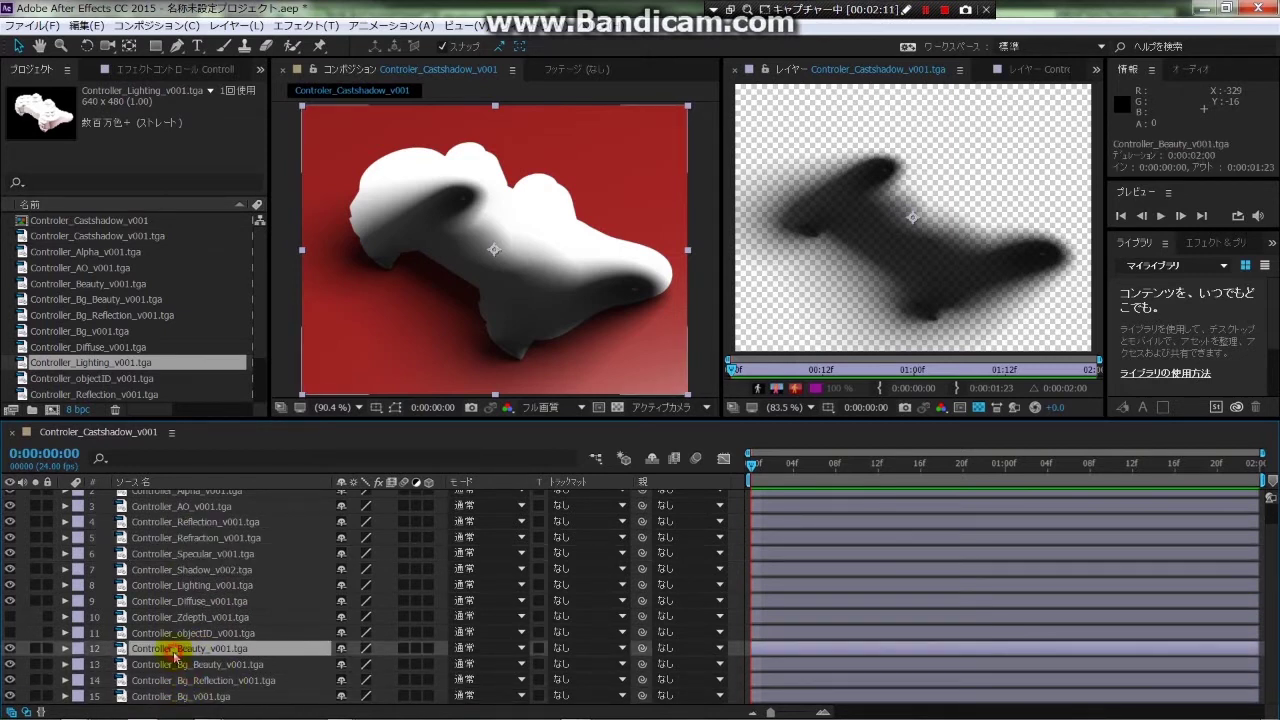
pyautogui.moveTo(190, 680); pyautogui.dragTo(205, 668)
pyautogui.click(180, 696)
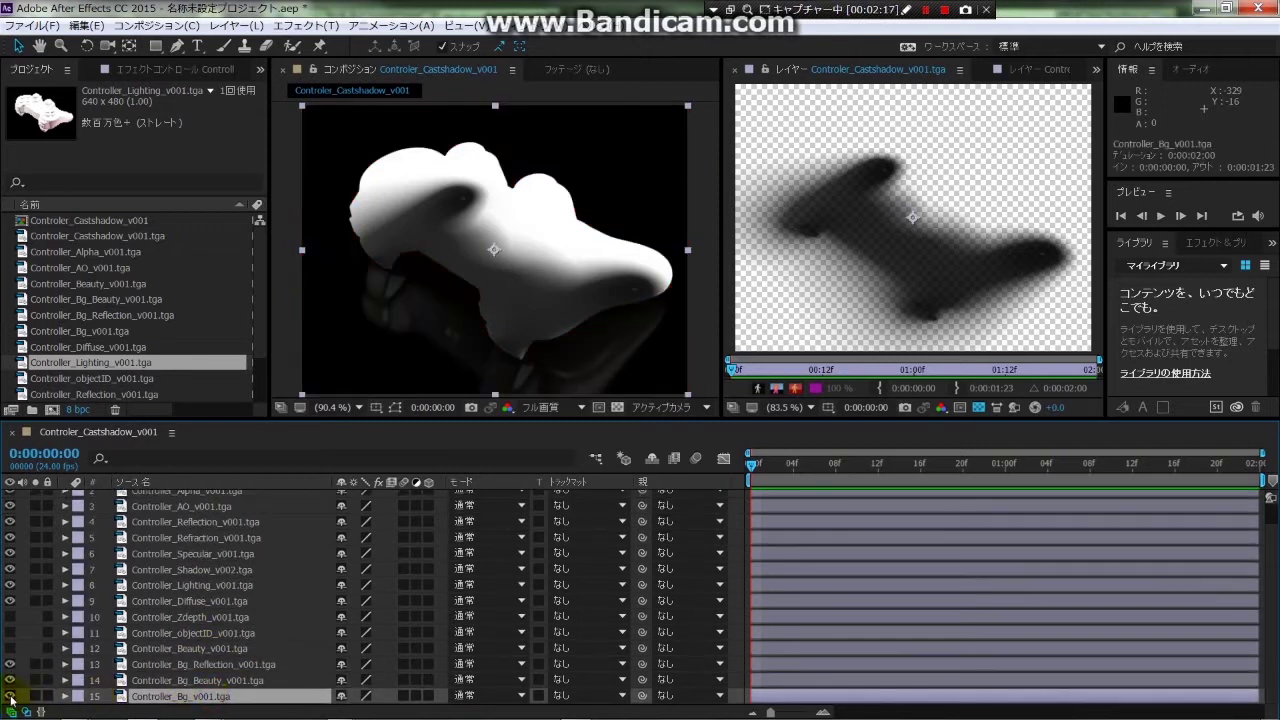
pyautogui.scroll(2, 157, 620)
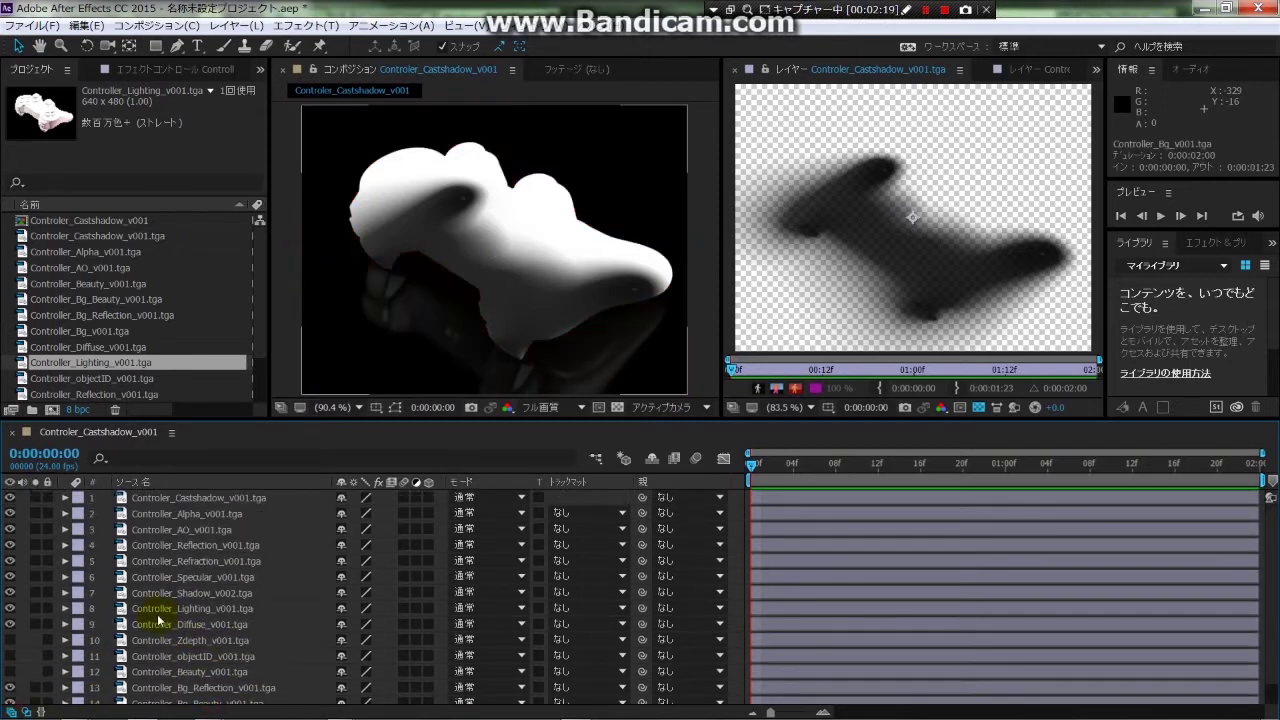
pyautogui.click(170, 497)
# Toggle the Alpha layer's visibility to compare the composite with and without it.
pyautogui.click(175, 513)
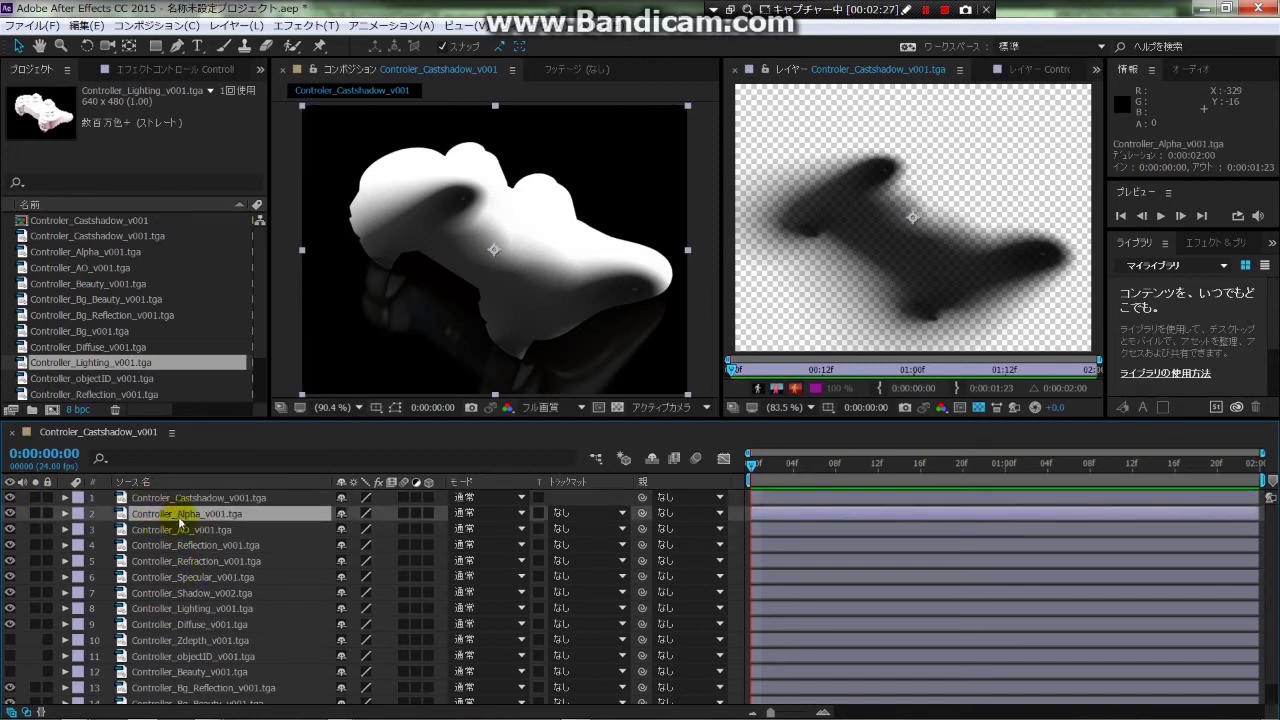
pyautogui.click(180, 528)
pyautogui.click(10, 513)
pyautogui.click(10, 513)
pyautogui.click(10, 513)
pyautogui.click(10, 513)
pyautogui.click(170, 513)
pyautogui.click(10, 513)
pyautogui.click(10, 513)
# Set Shadow and Lighting to Multiply, and Reflection, Refraction and Specular to Screen.
pyautogui.click(195, 609)
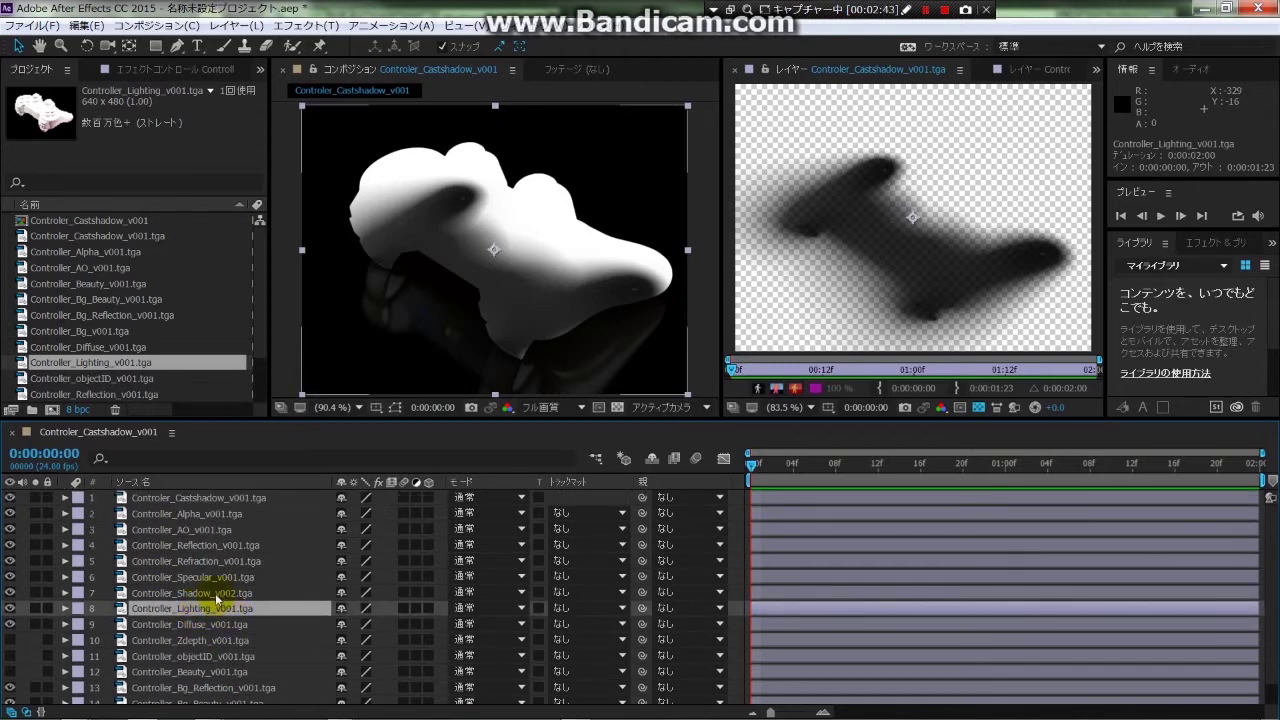
pyautogui.keyDown('shift'); pyautogui.click(218, 593); pyautogui.keyUp('shift')
pyautogui.click(522, 593)
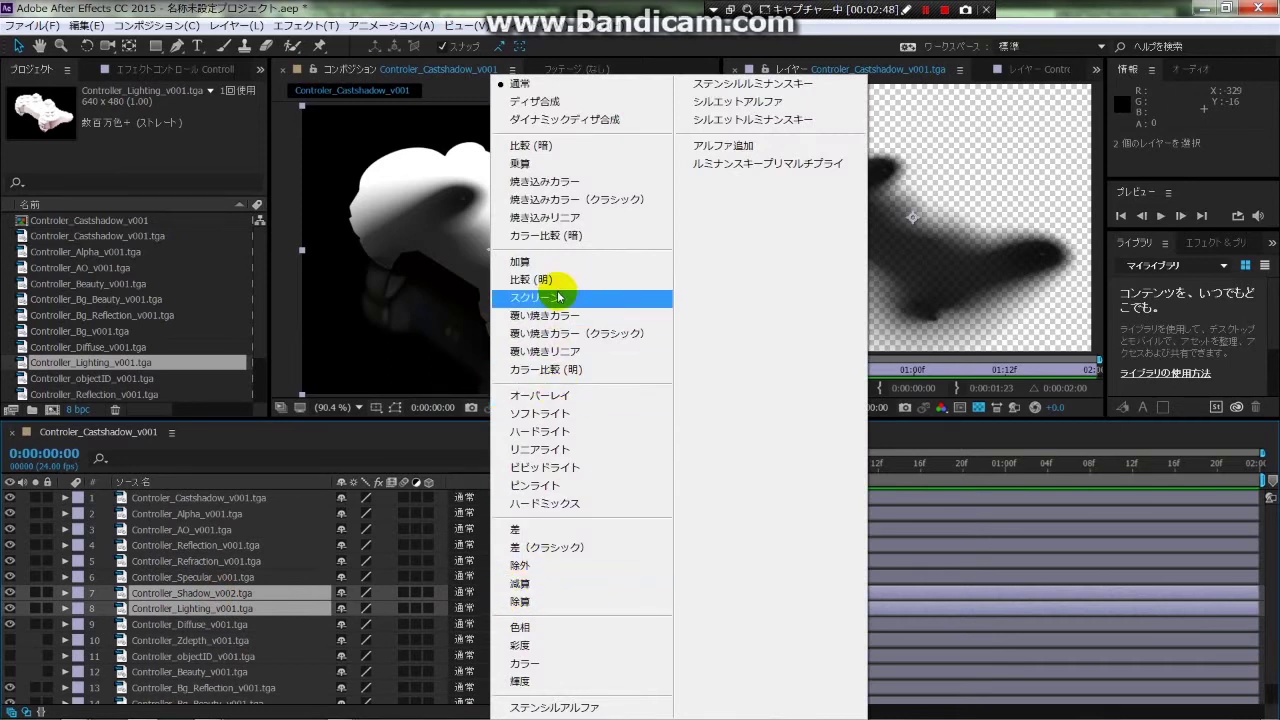
pyautogui.click(540, 163)
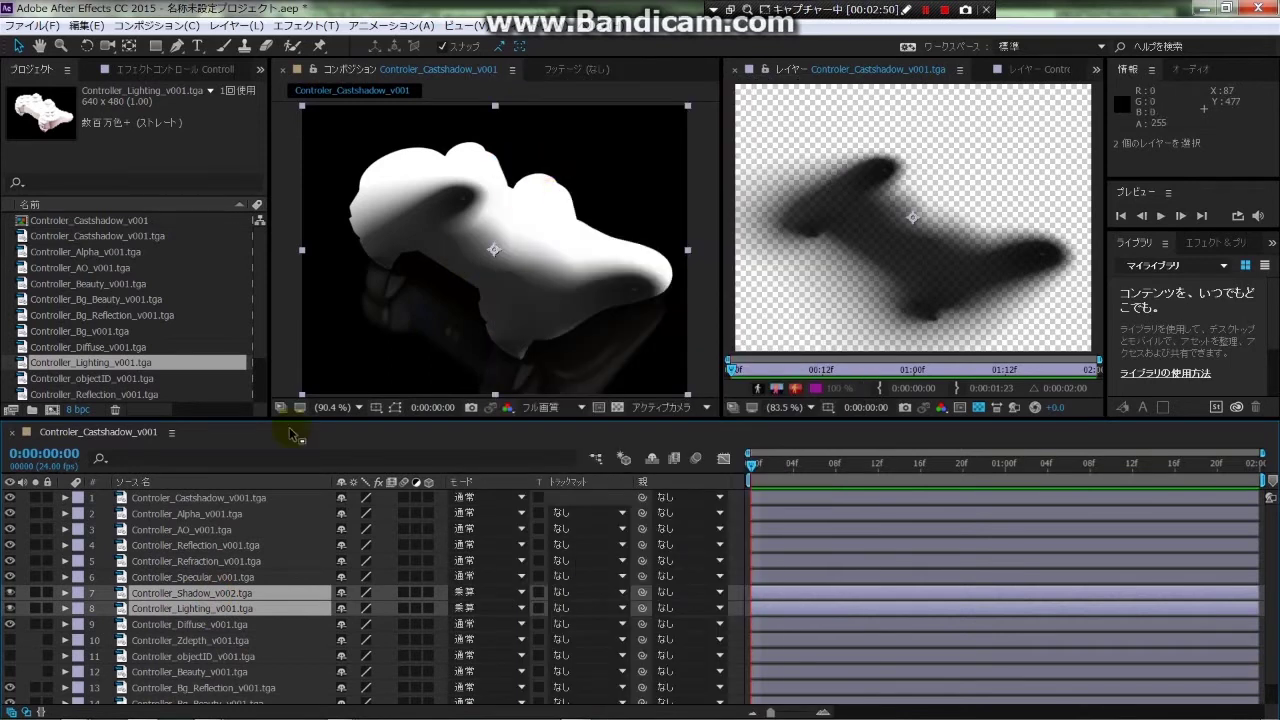
pyautogui.click(232, 577)
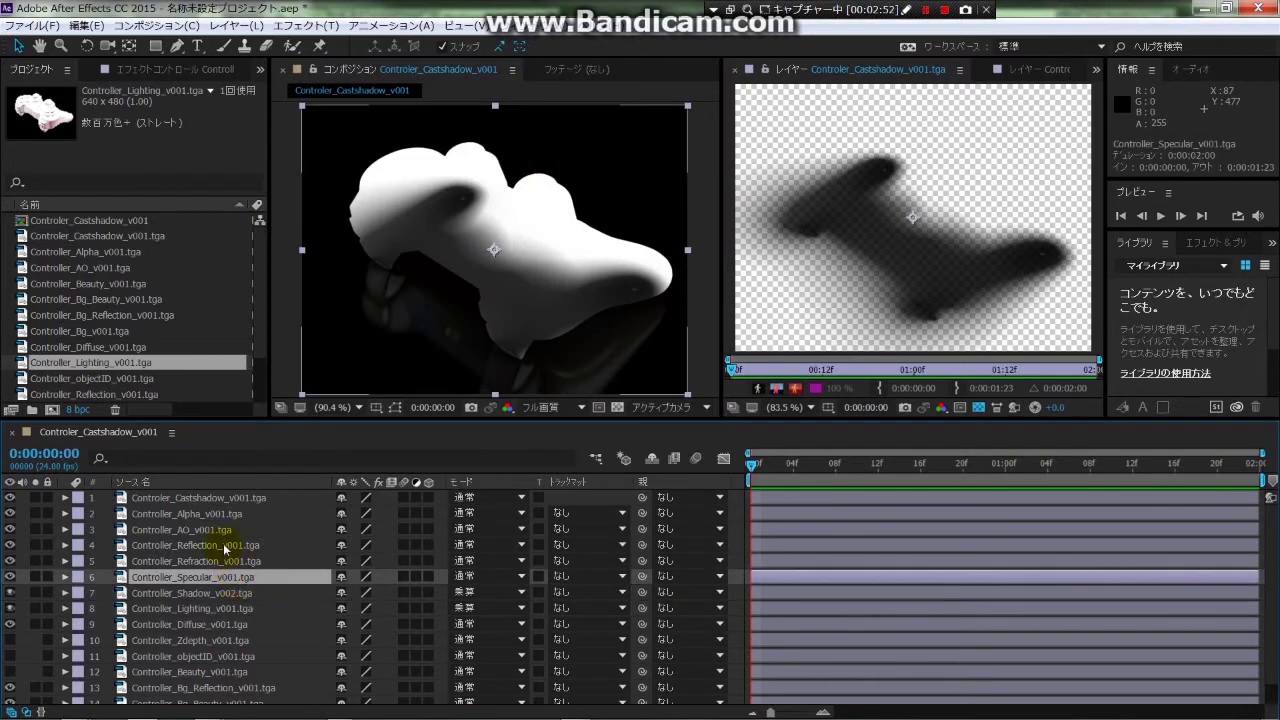
pyautogui.keyDown('shift'); pyautogui.click(226, 545); pyautogui.keyUp('shift')
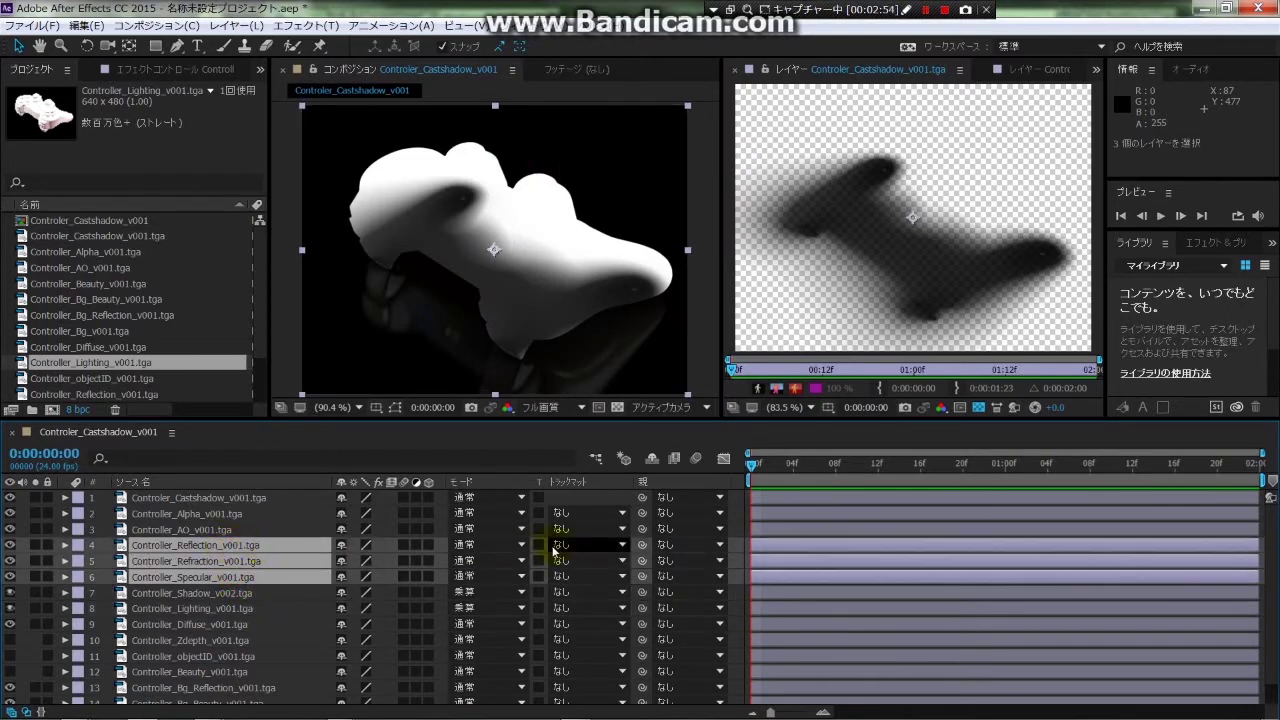
pyautogui.click(520, 546)
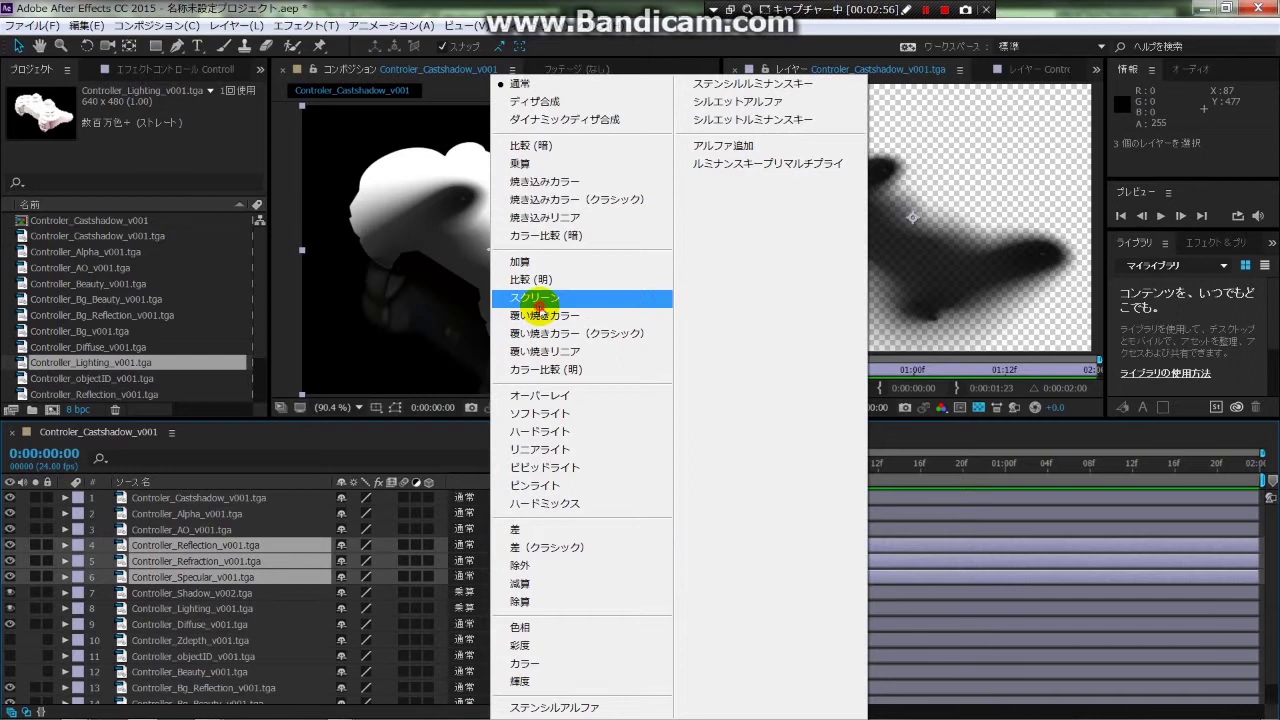
pyautogui.click(535, 298)
# Set AO to Multiply, hide Alpha, and move Castshadow below the diffuse pass.
pyautogui.click(184, 532)
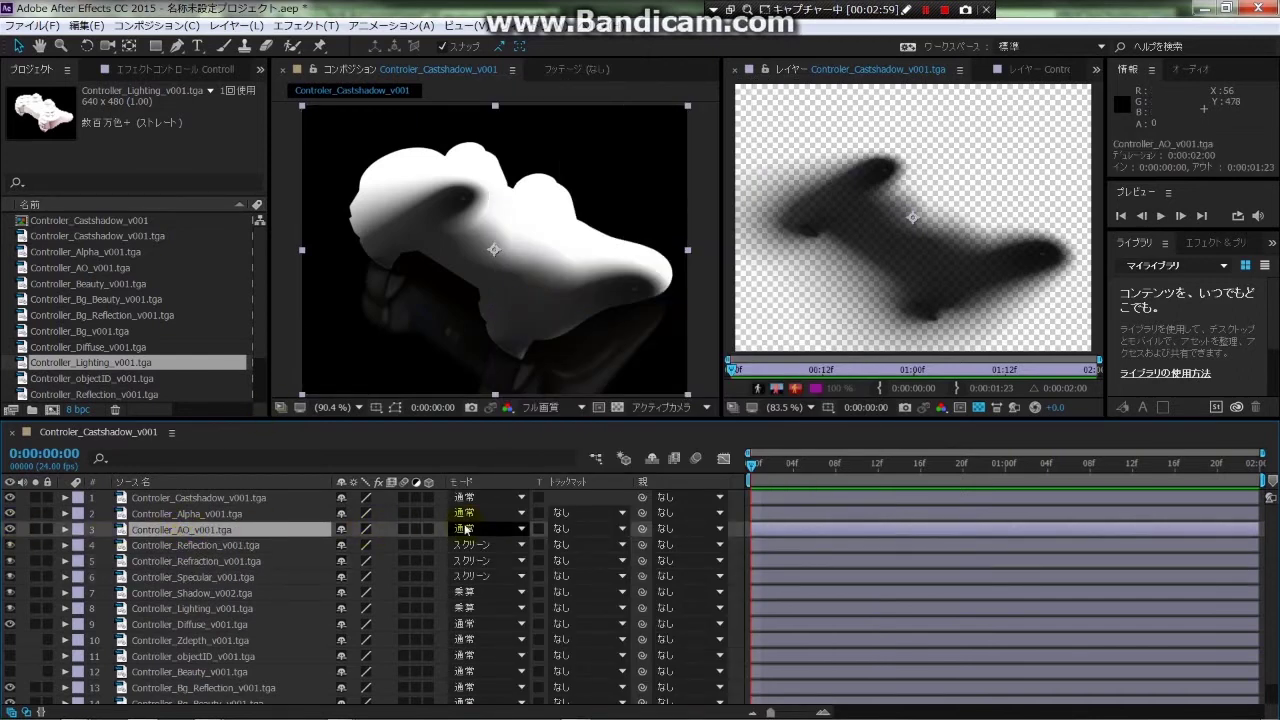
pyautogui.click(522, 529)
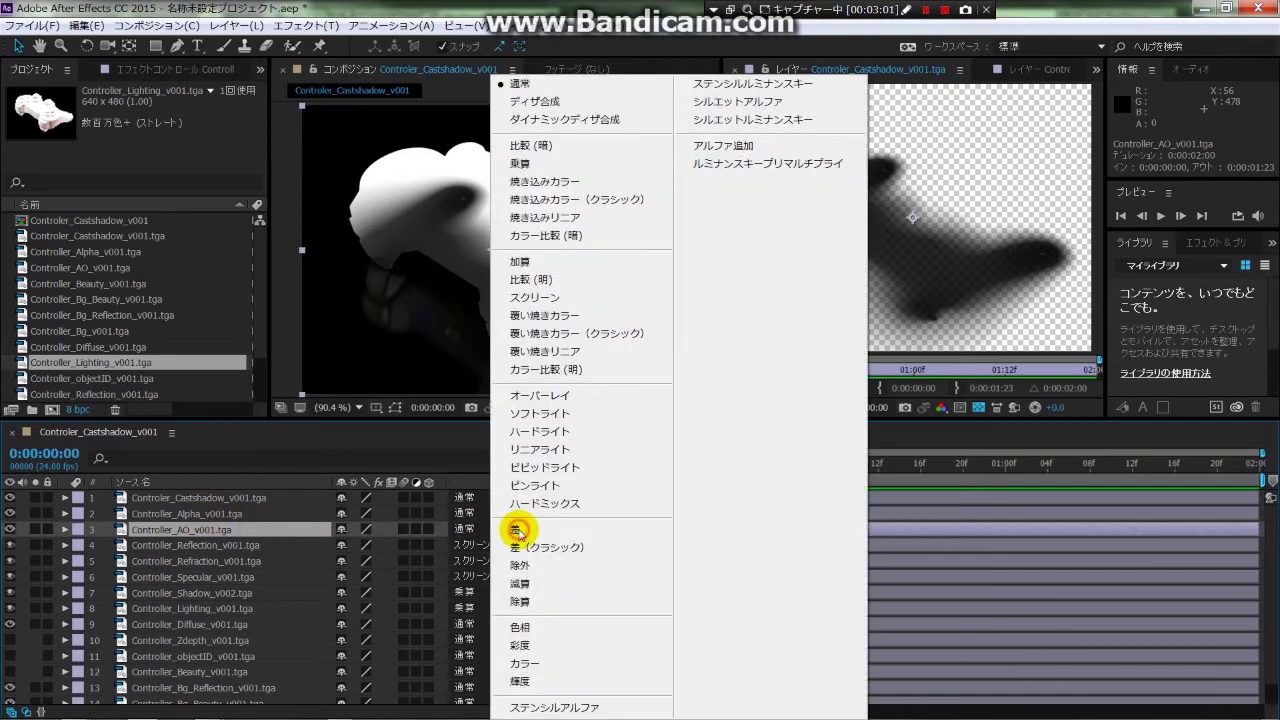
pyautogui.click(540, 164)
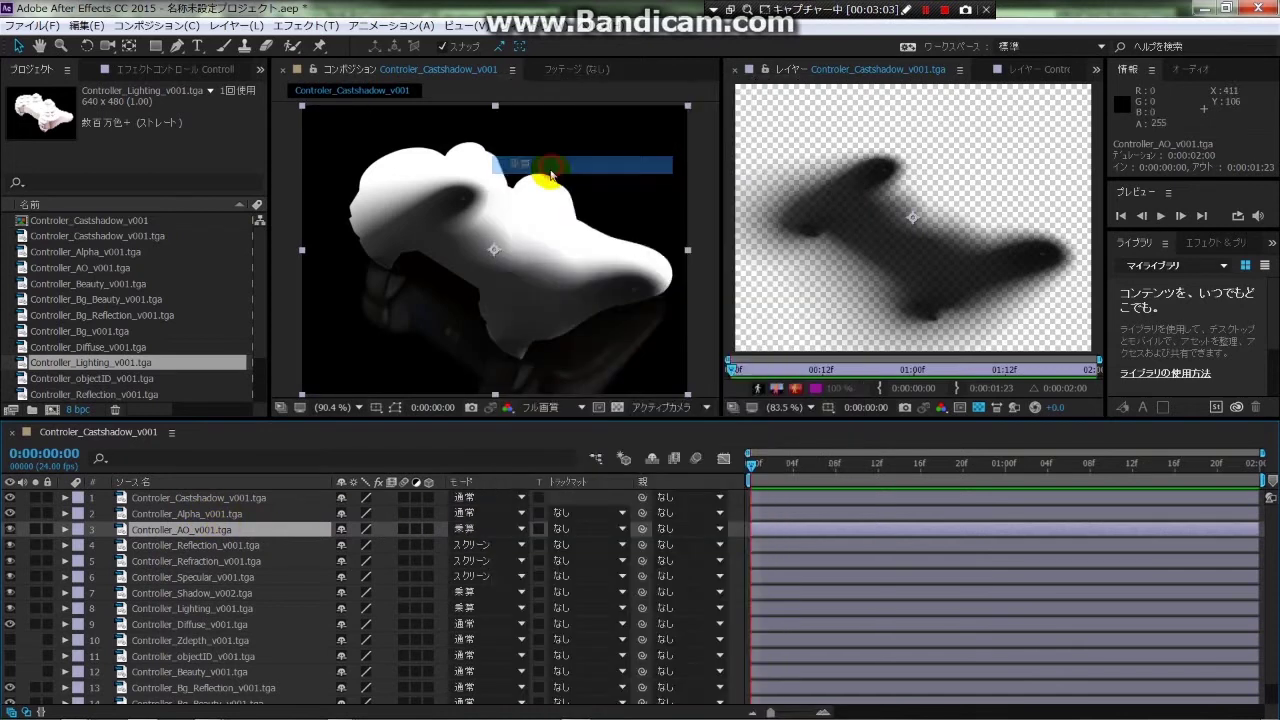
pyautogui.click(10, 513)
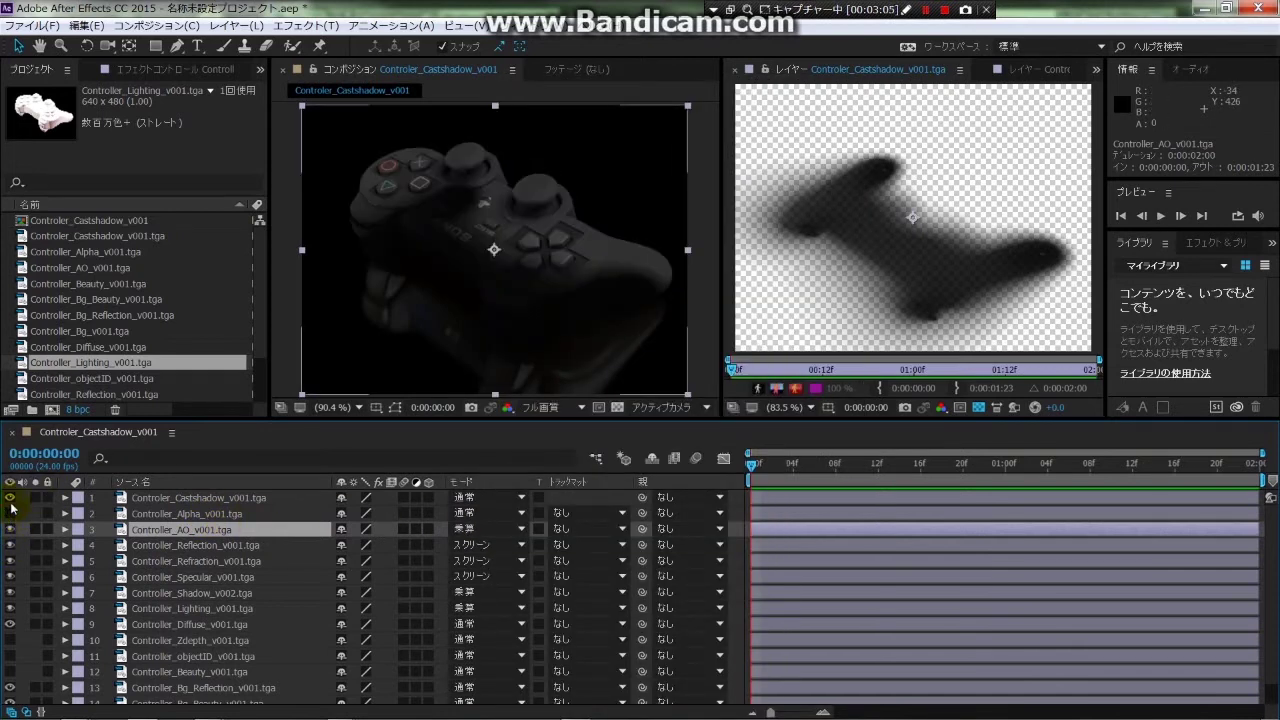
pyautogui.moveTo(190, 497); pyautogui.dragTo(177, 709)
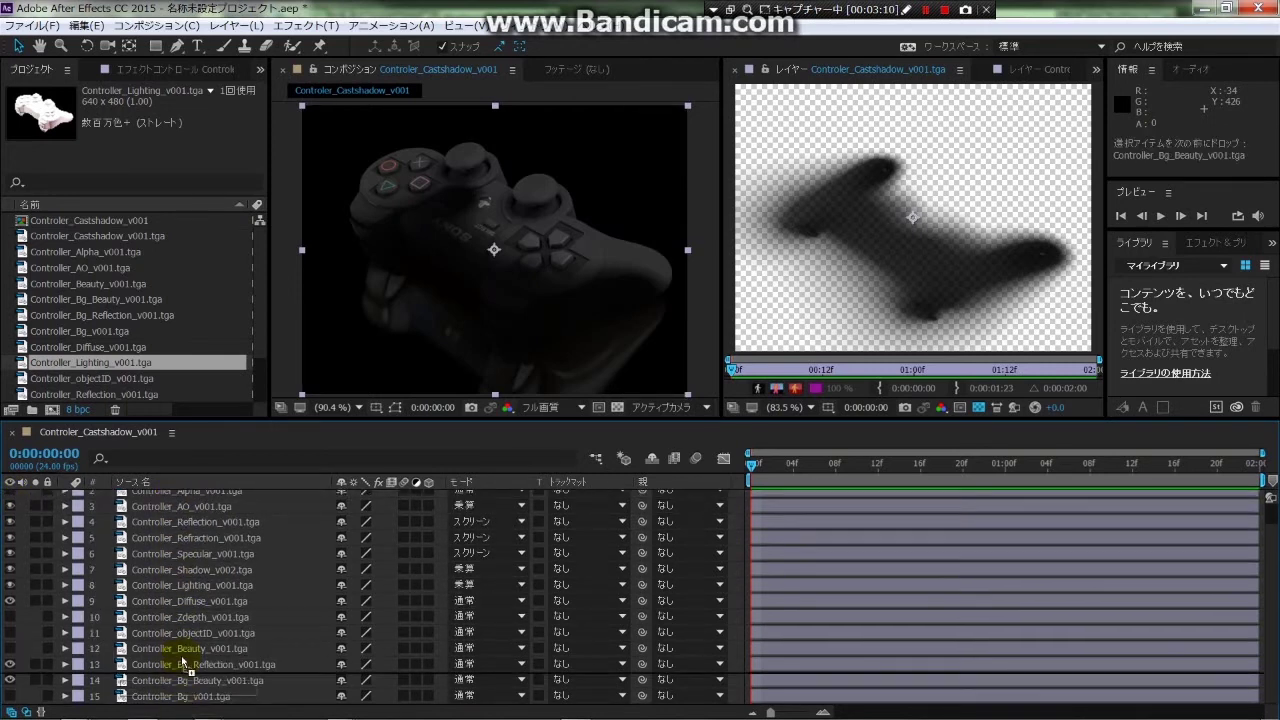
pyautogui.moveTo(177, 709); pyautogui.dragTo(183, 610)
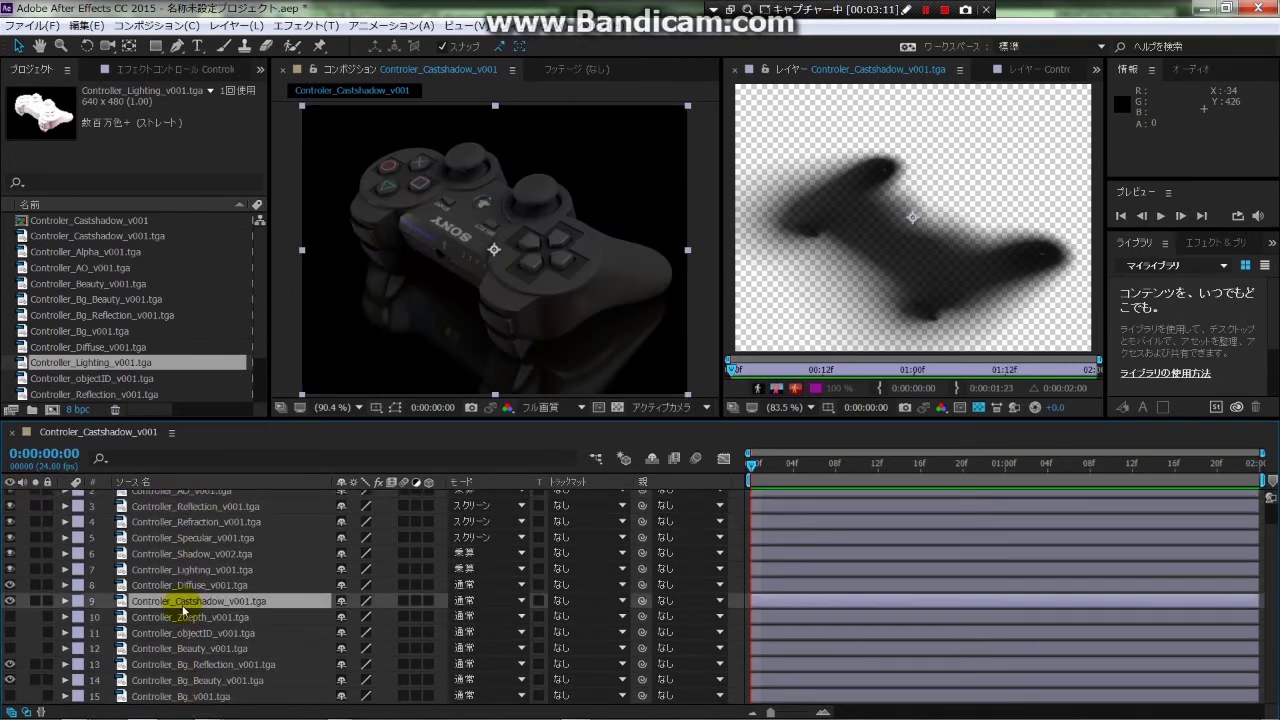
# Set the Bg_Reflection layer's blend mode to Screen.
pyautogui.click(189, 665)
pyautogui.click(195, 681)
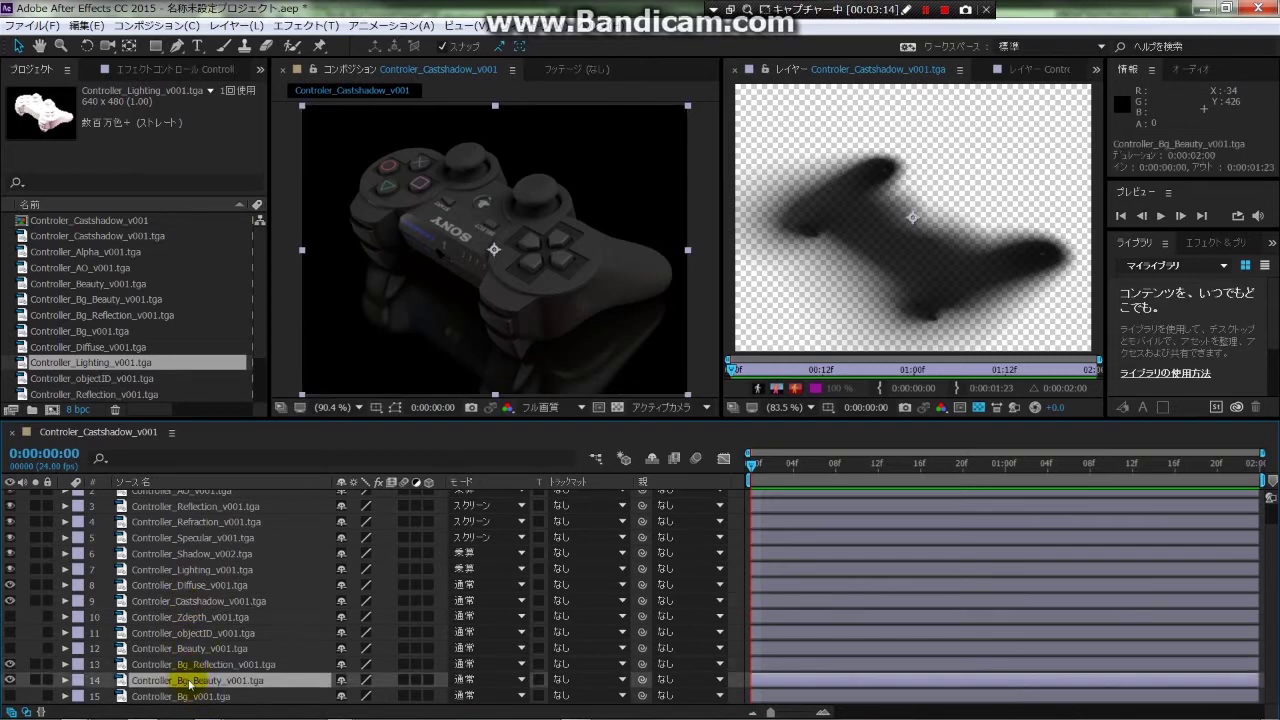
pyautogui.click(198, 665)
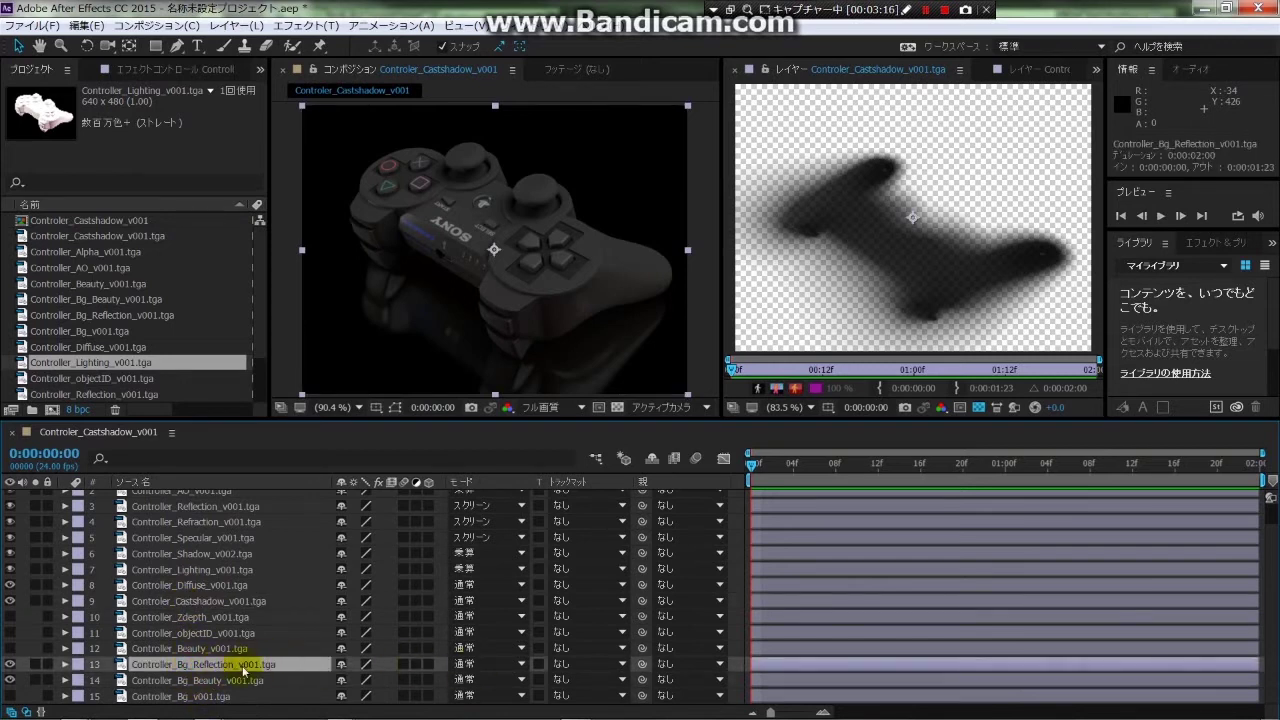
pyautogui.click(518, 665)
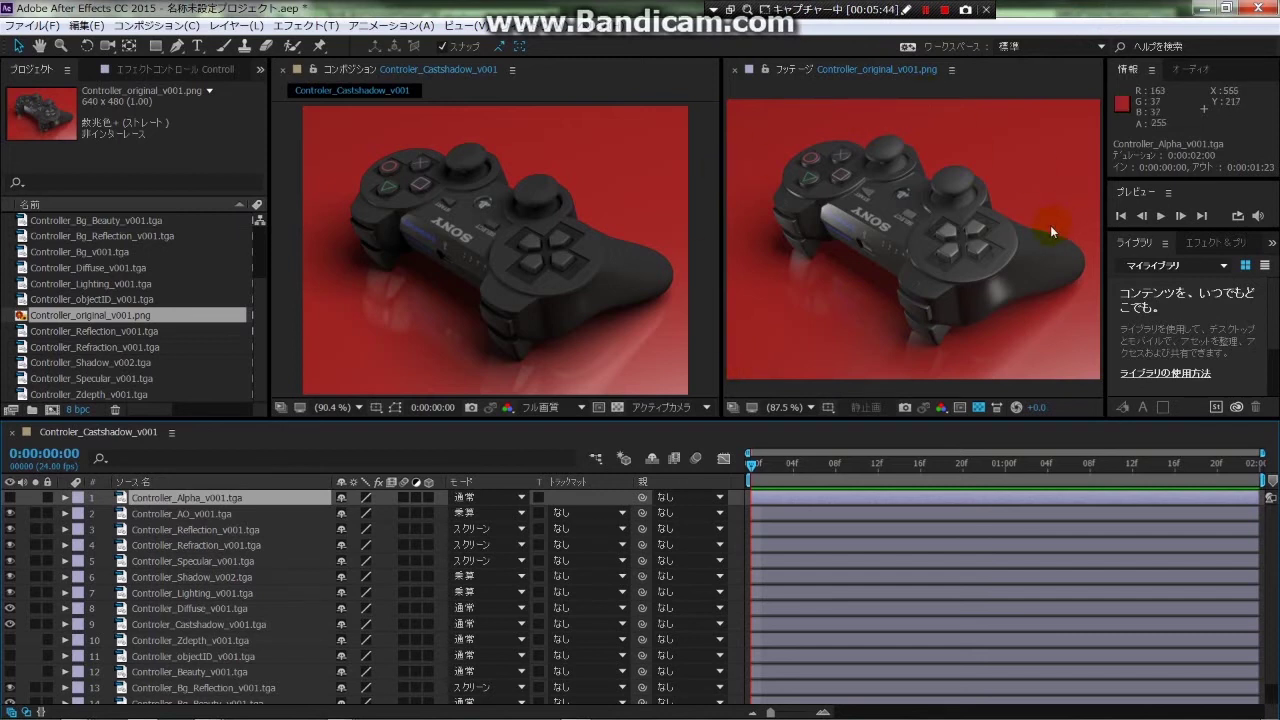
# Select and inspect the AO, Shadow, diffuse and Lighting pass layers.
pyautogui.click(482, 211)
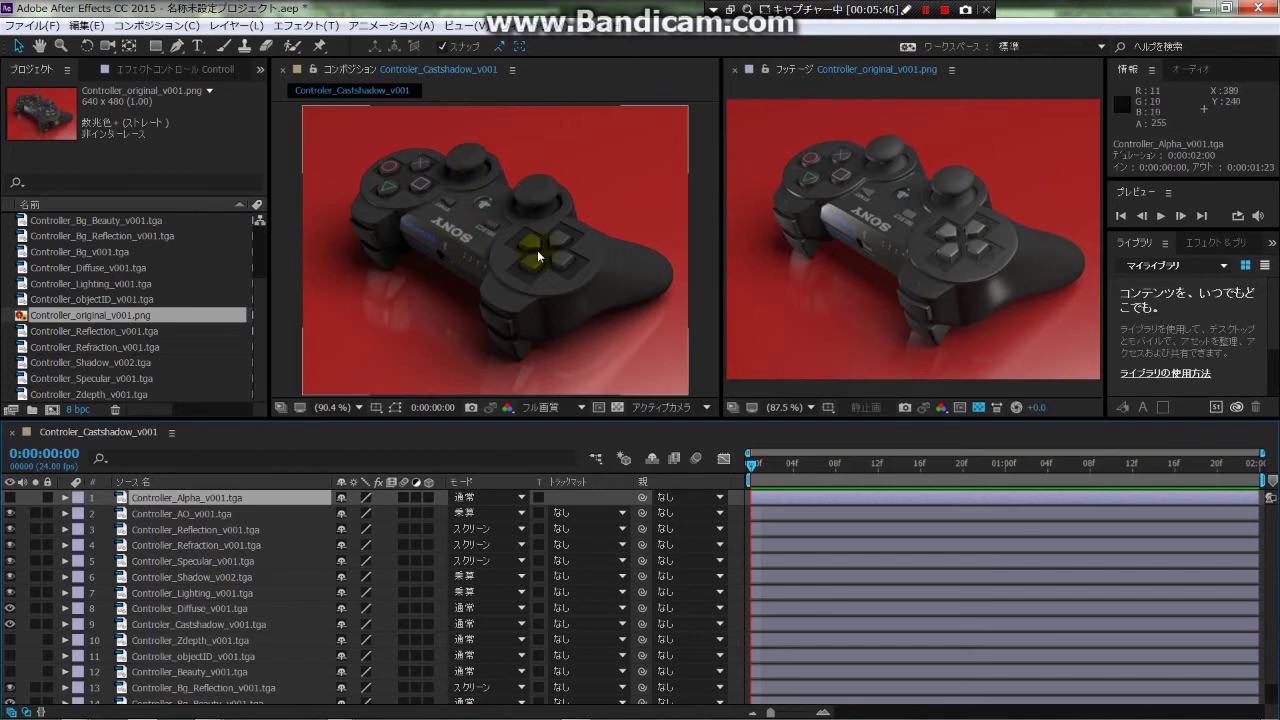
pyautogui.click(195, 513)
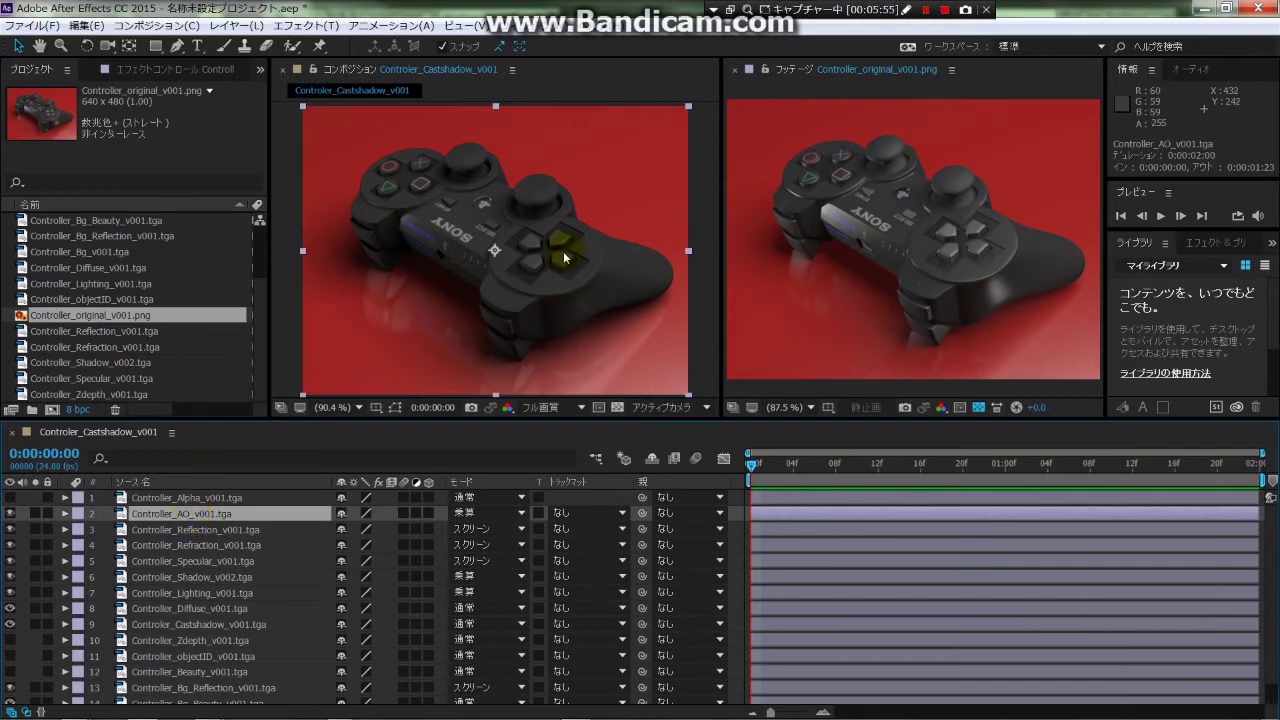
pyautogui.click(176, 580)
pyautogui.scroll(-1, 174, 586)
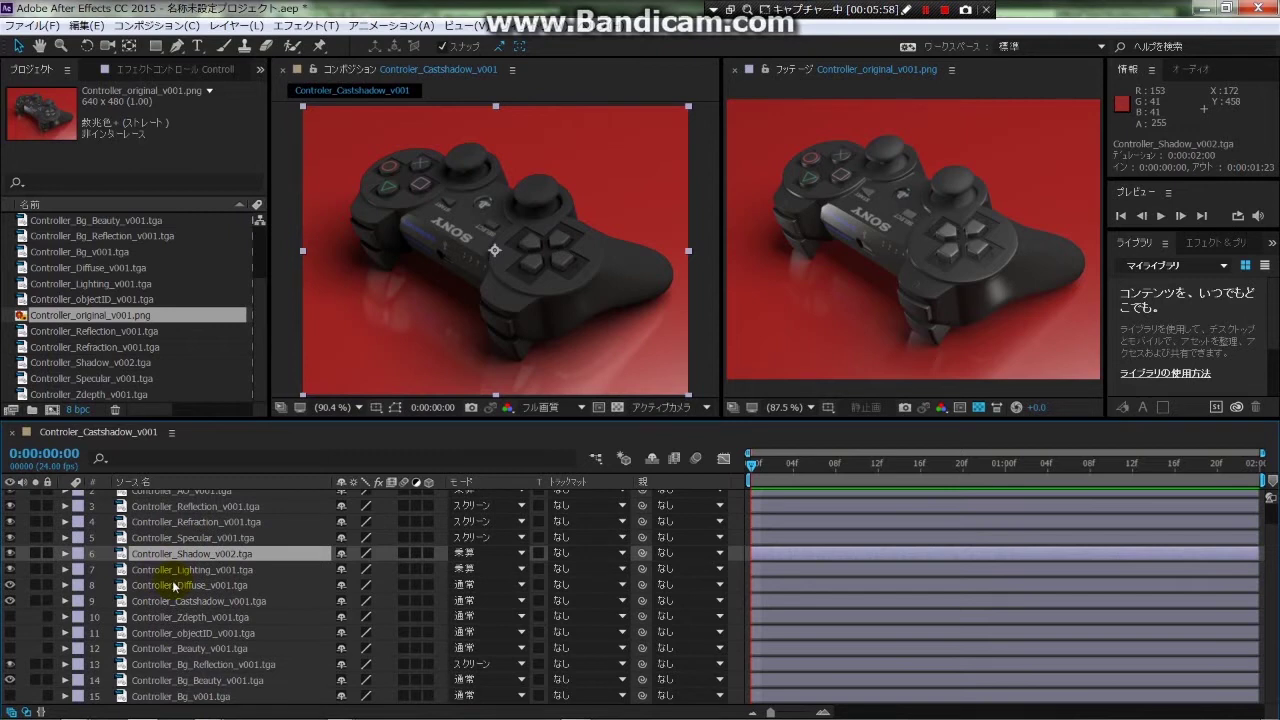
pyautogui.click(180, 585)
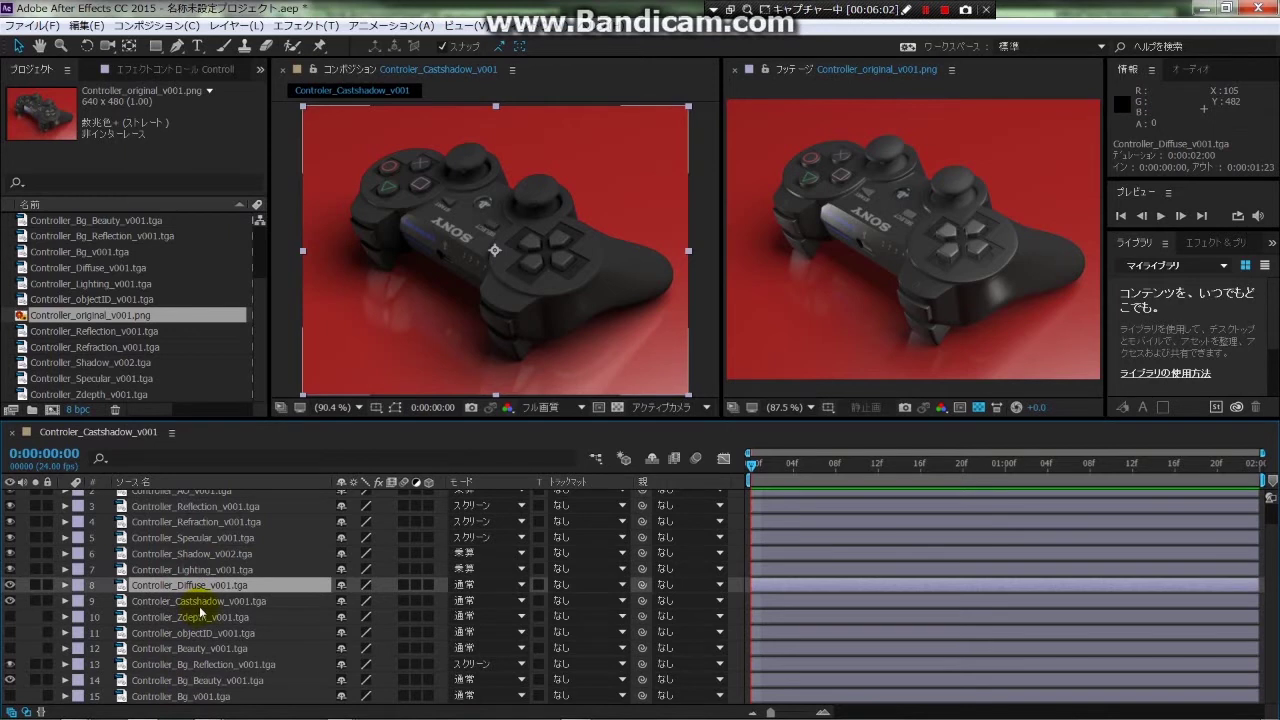
pyautogui.click(175, 570)
pyautogui.scroll(1, 171, 568)
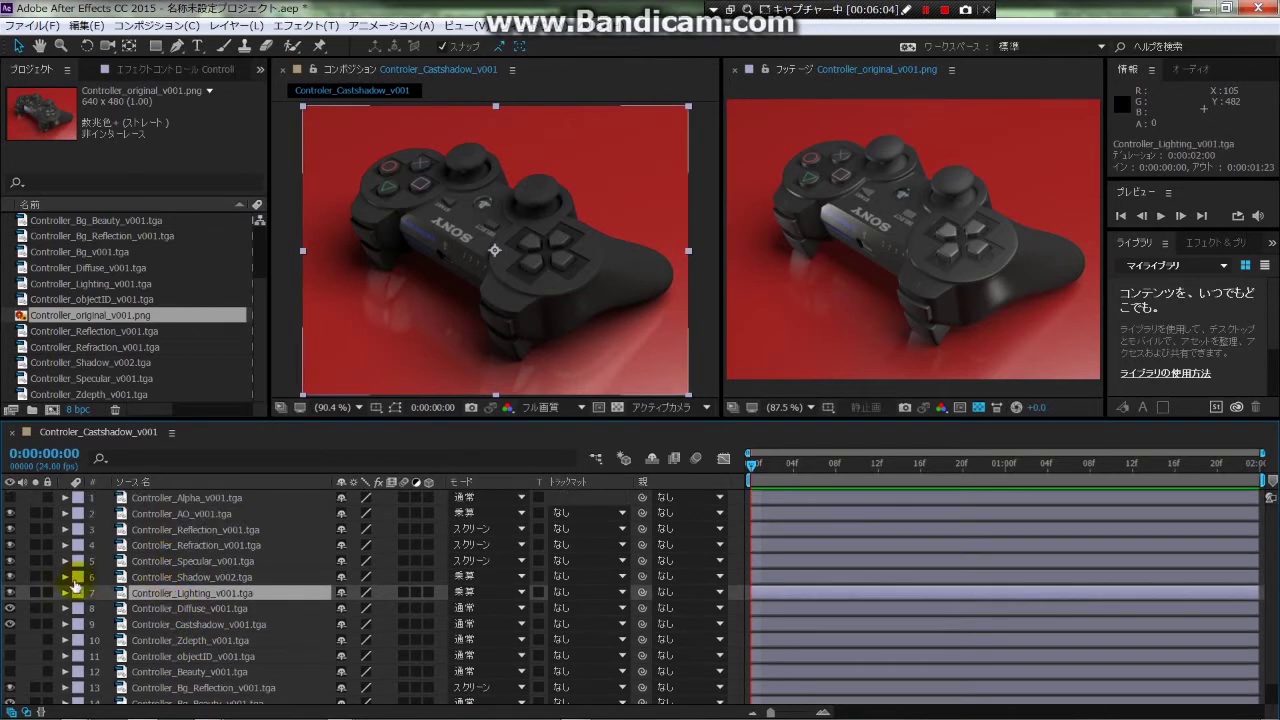
# Toggle the Lighting and Shadow passes on and off to compare their effect.
pyautogui.click(9, 593)
pyautogui.click(9, 593)
pyautogui.click(9, 593)
pyautogui.click(9, 593)
pyautogui.click(9, 593)
pyautogui.click(9, 593)
pyautogui.click(10, 578)
pyautogui.click(10, 578)
pyautogui.click(10, 578)
pyautogui.click(10, 578)
pyautogui.click(10, 578)
pyautogui.click(10, 578)
pyautogui.click(10, 578)
# Lower the Shadow layer's opacity to 64%.
pyautogui.click(143, 587)
pyautogui.press('t')
pyautogui.click(343, 592)
pyautogui.moveTo(329, 598); pyautogui.dragTo(281, 600)
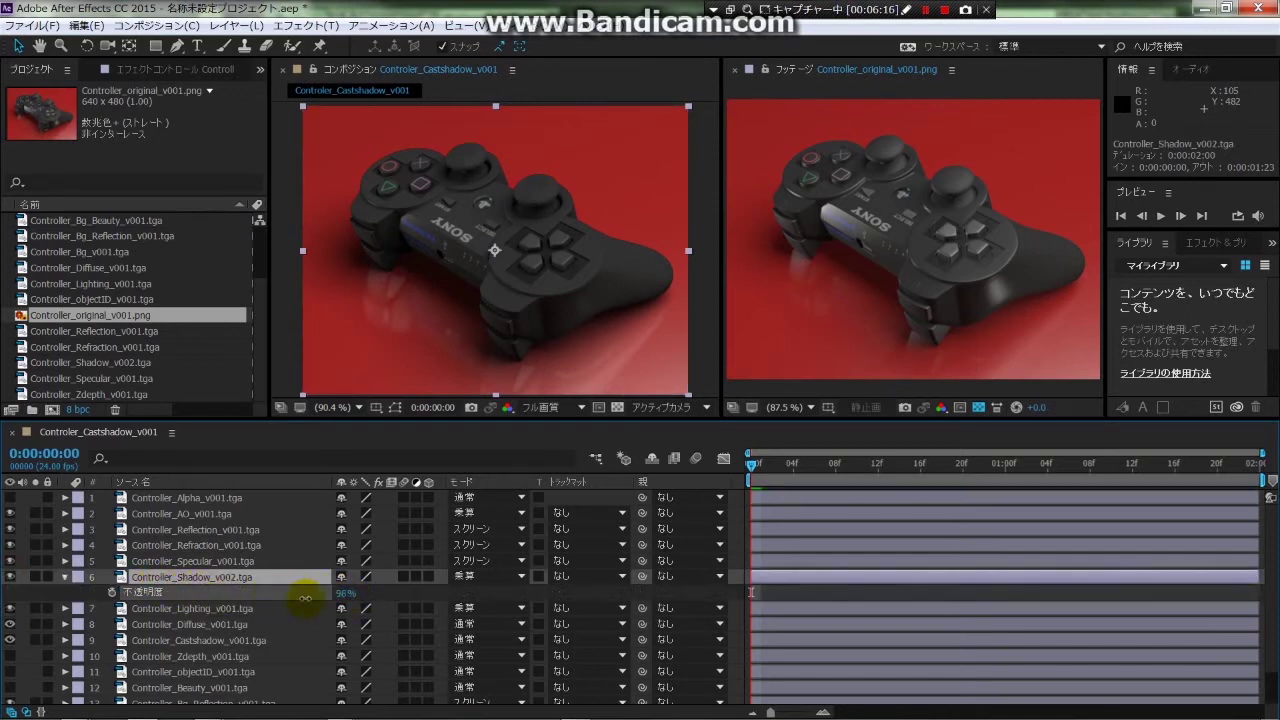
# Duplicate the Specular pass so three Screen-mode Specular copies are stacked.
pyautogui.click(201, 563)
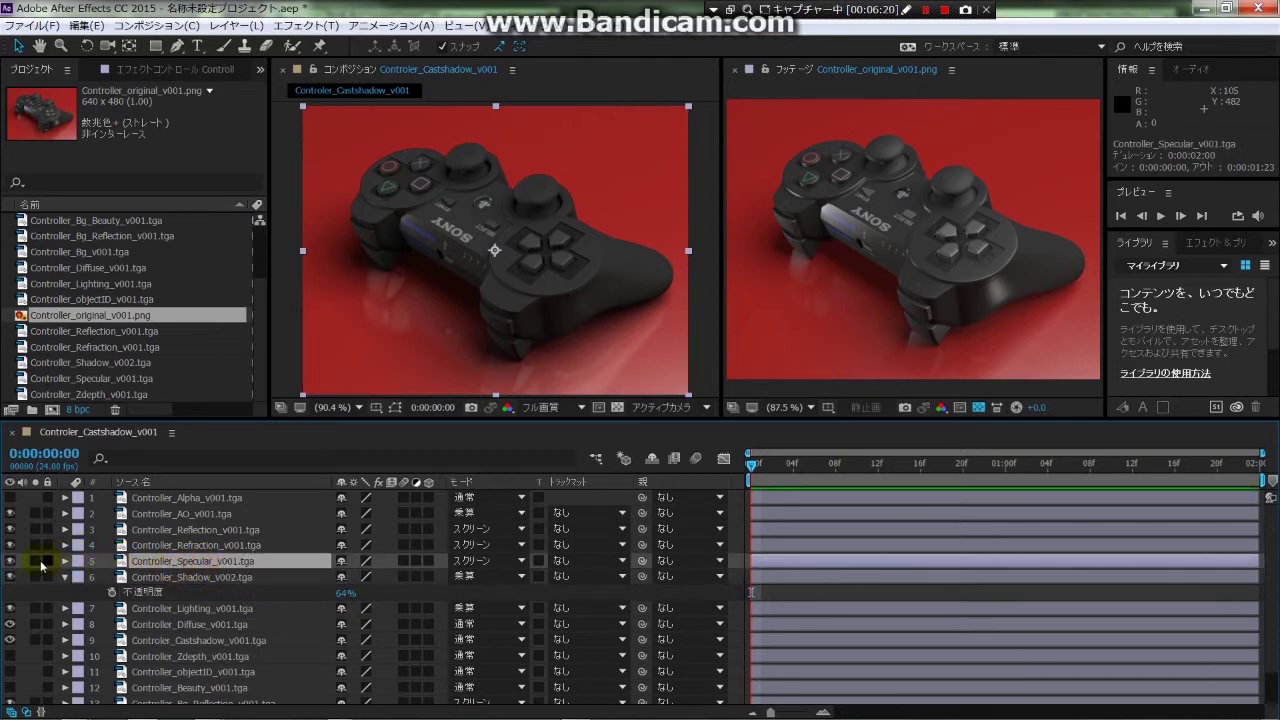
pyautogui.click(180, 546)
pyautogui.click(176, 562)
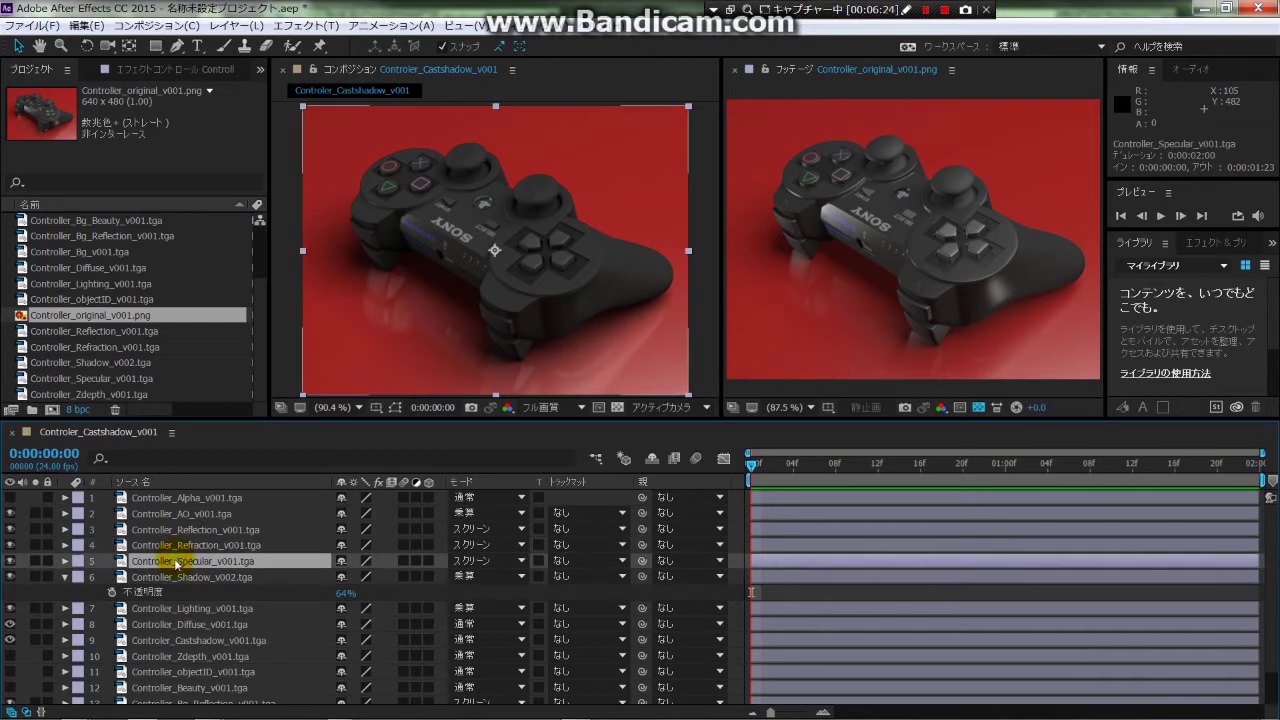
pyautogui.hotkey('ctrl', 'd')
pyautogui.hotkey('ctrl', 'd')
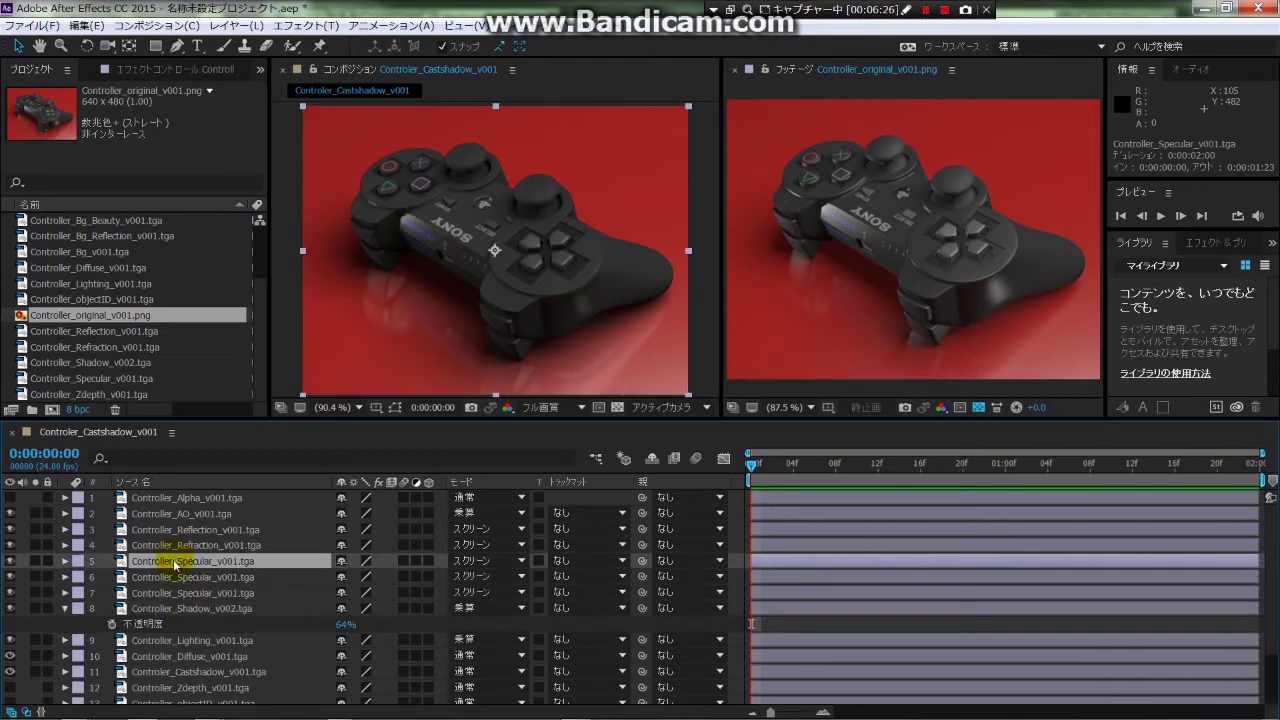
pyautogui.click(172, 577)
pyautogui.click(175, 592)
pyautogui.click(182, 563)
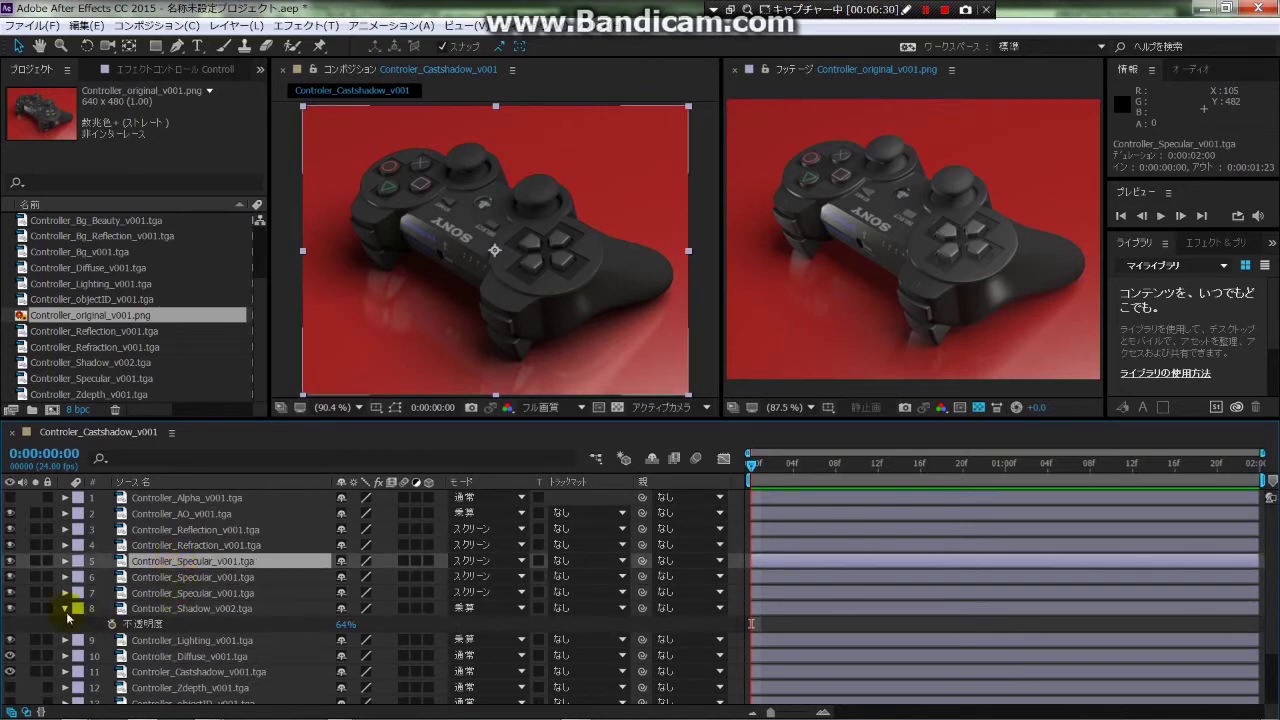
pyautogui.click(65, 609)
pyautogui.click(180, 577)
pyautogui.click(181, 565)
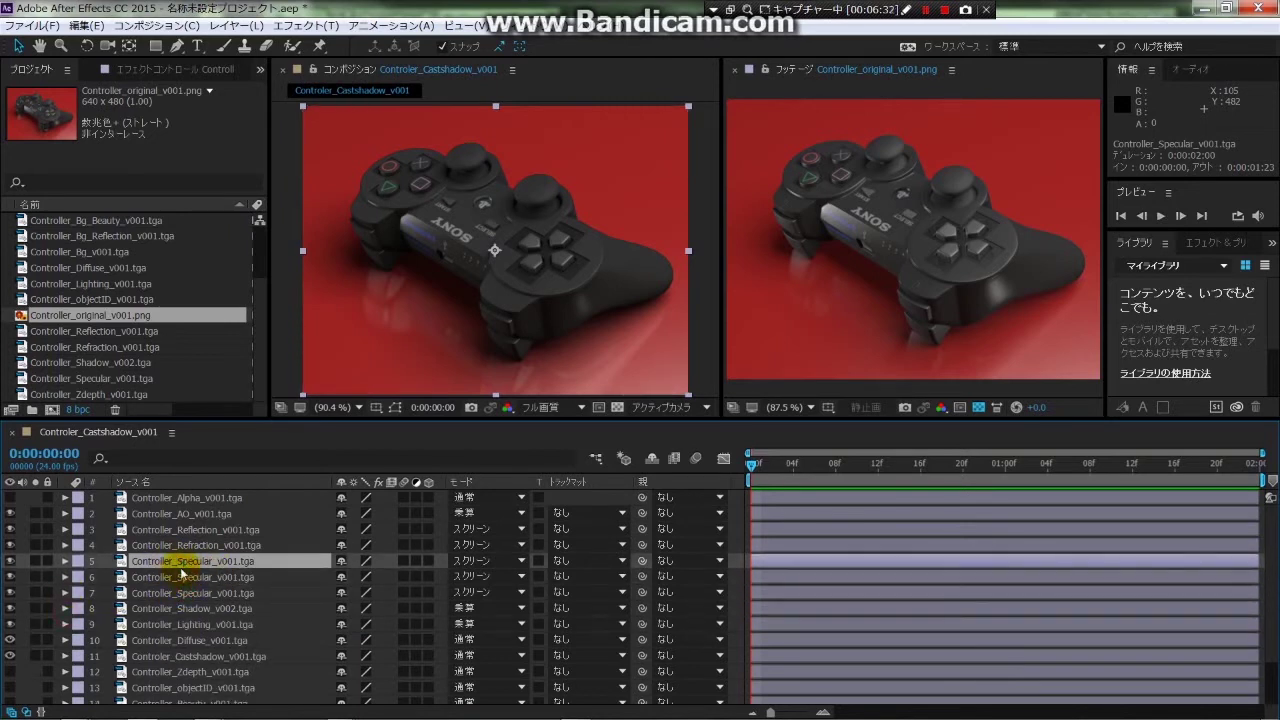
# Apply Tone Curve to the top Specular copy and bend it steeply upward to brighten highlights.
pyautogui.rightClick(180, 568)
pyautogui.moveTo(230, 337)
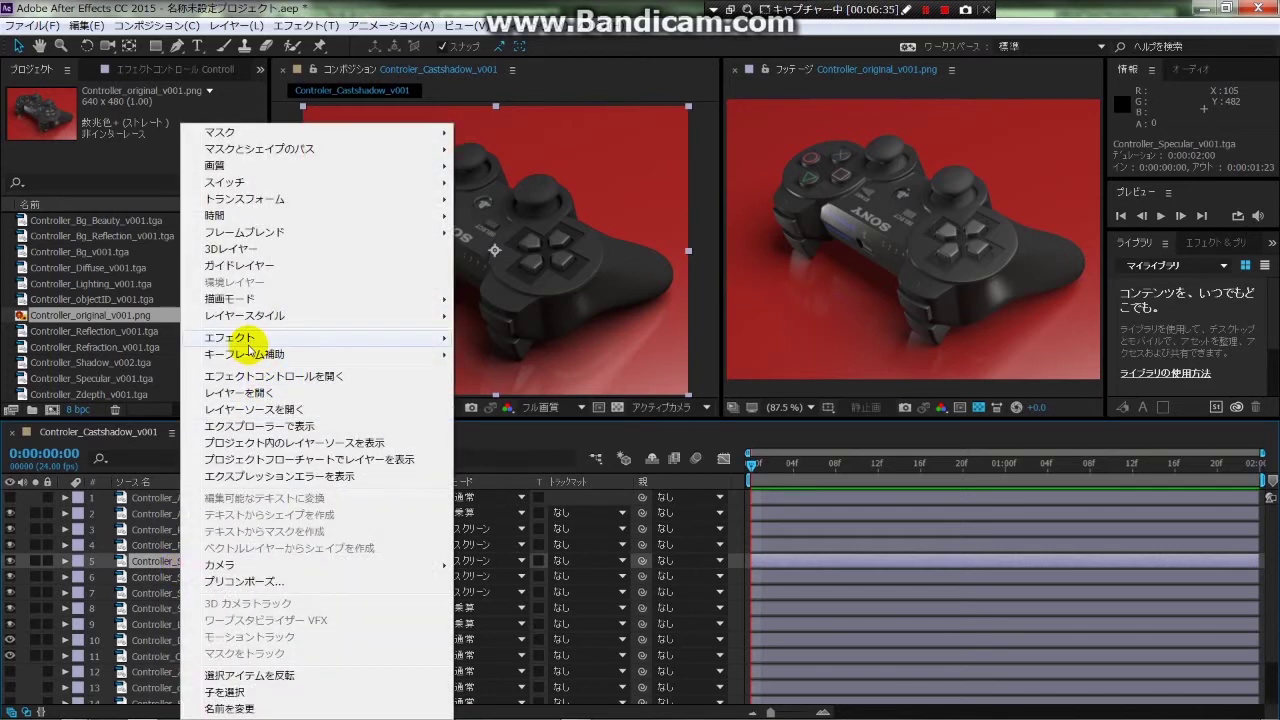
pyautogui.moveTo(499, 458)
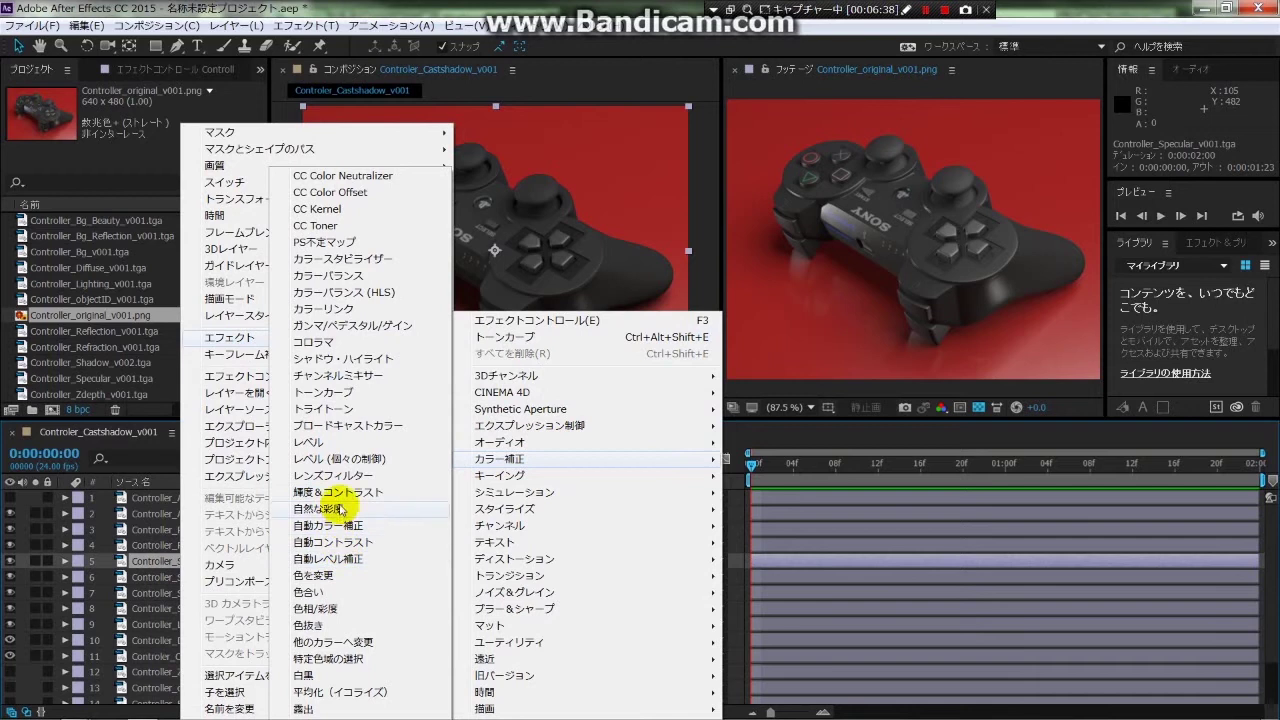
pyautogui.click(335, 398)
pyautogui.moveTo(177, 262); pyautogui.dragTo(108, 183)
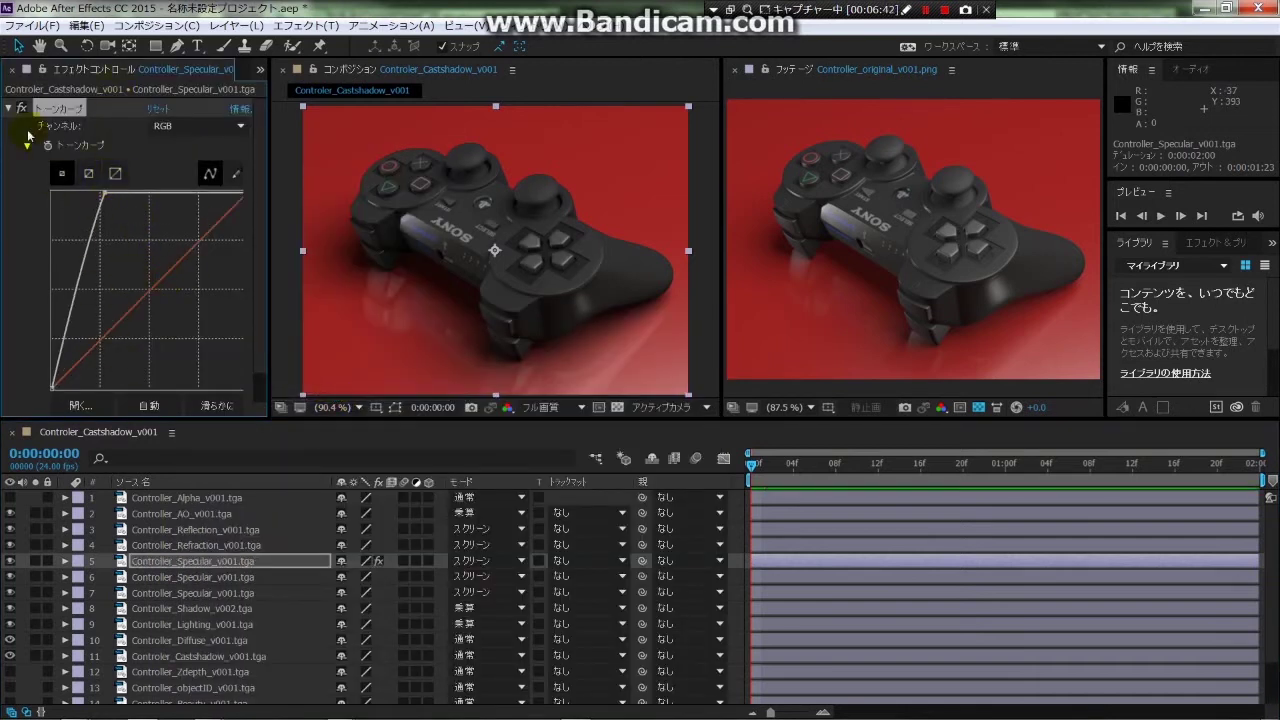
pyautogui.click(9, 108)
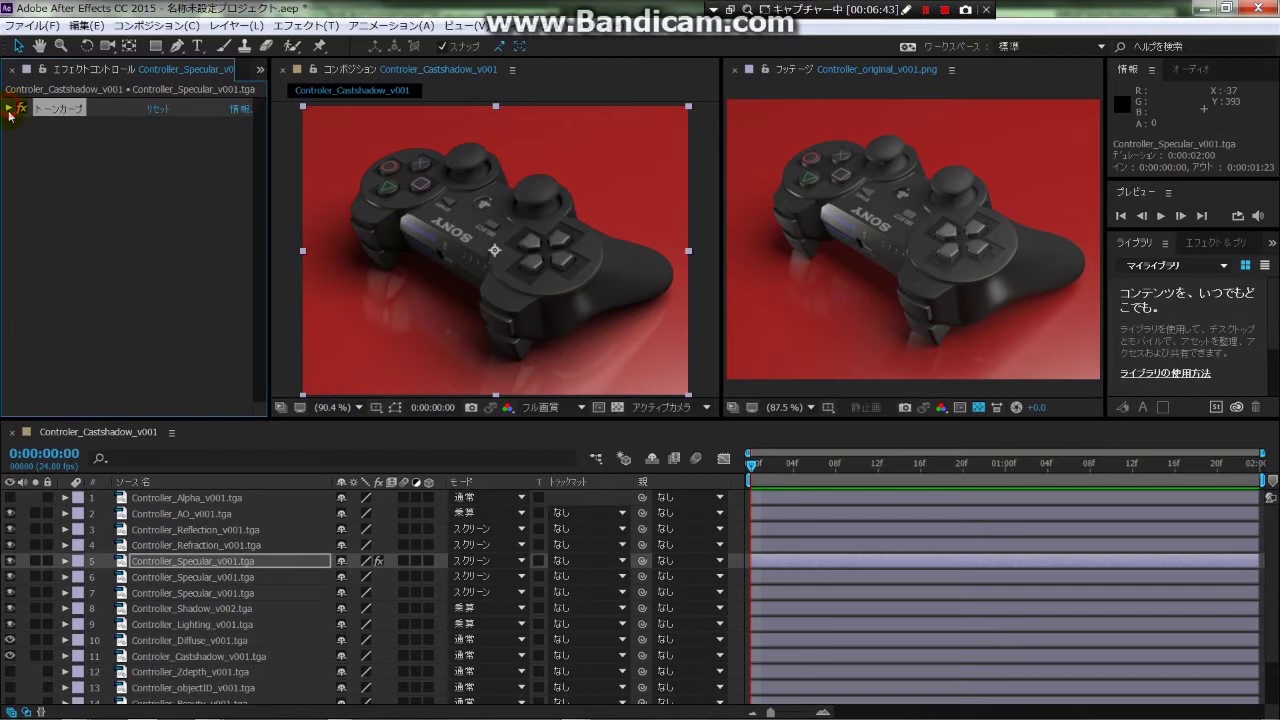
# Toggle the graded Specular, Refraction and AO passes on and off to compare their effect.
pyautogui.click(198, 598)
pyautogui.click(186, 563)
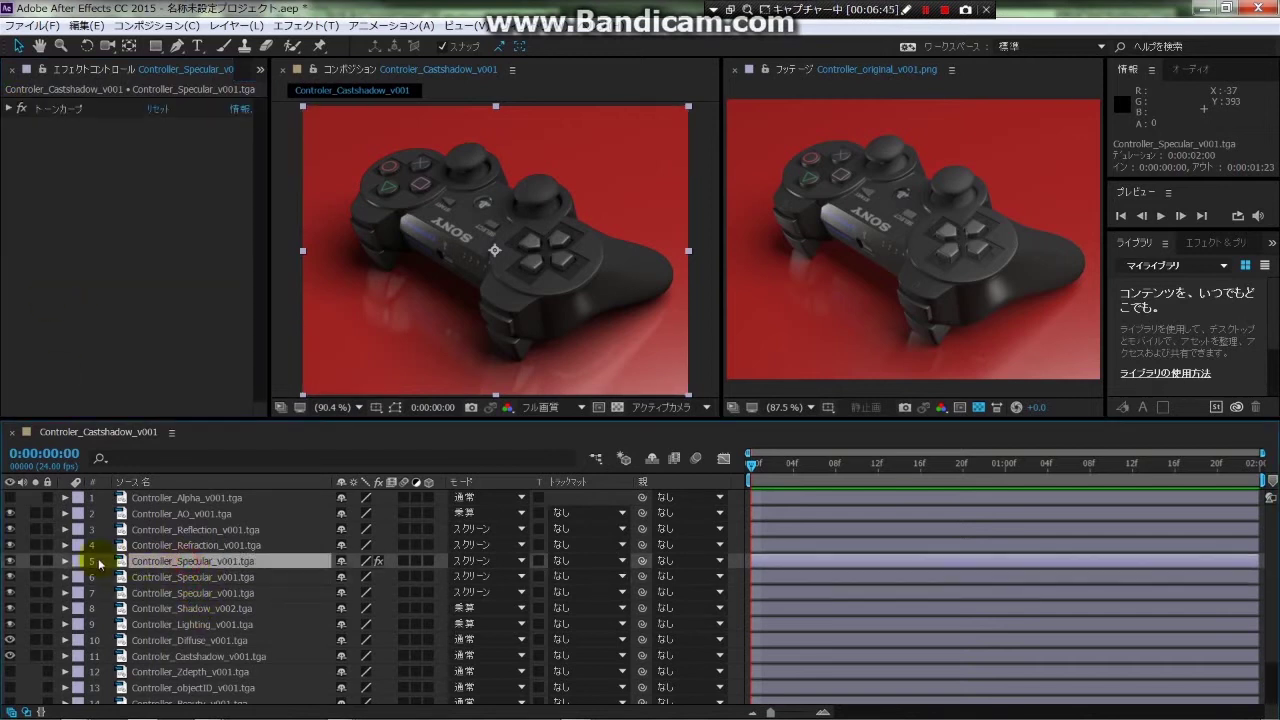
pyautogui.click(11, 562)
pyautogui.click(11, 562)
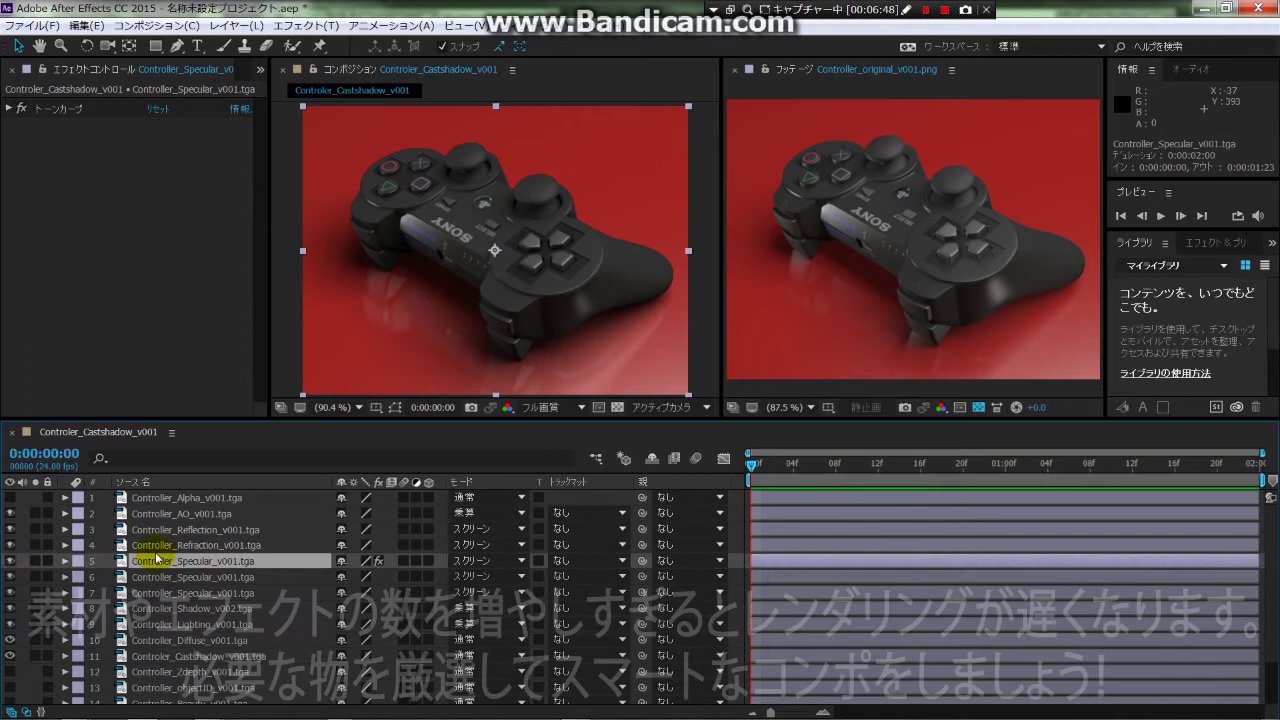
pyautogui.click(193, 545)
pyautogui.click(10, 546)
pyautogui.click(10, 546)
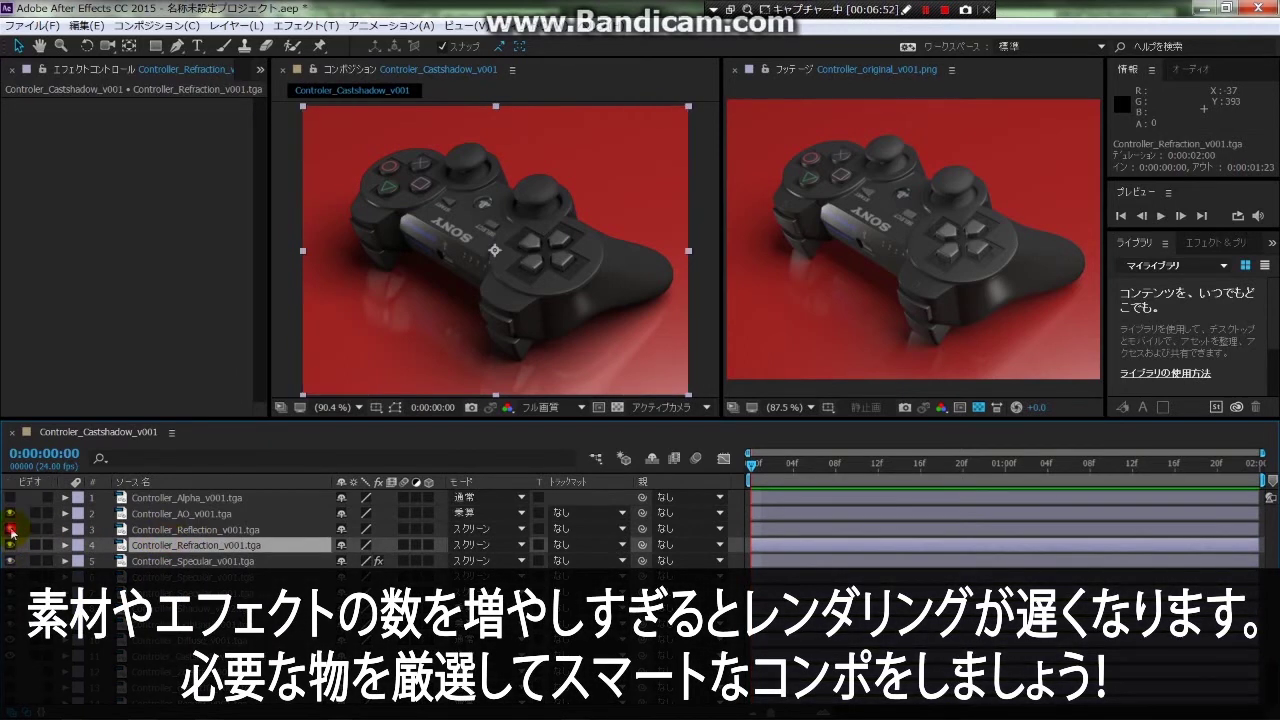
pyautogui.click(10, 513)
pyautogui.click(10, 513)
pyautogui.click(10, 513)
pyautogui.click(10, 513)
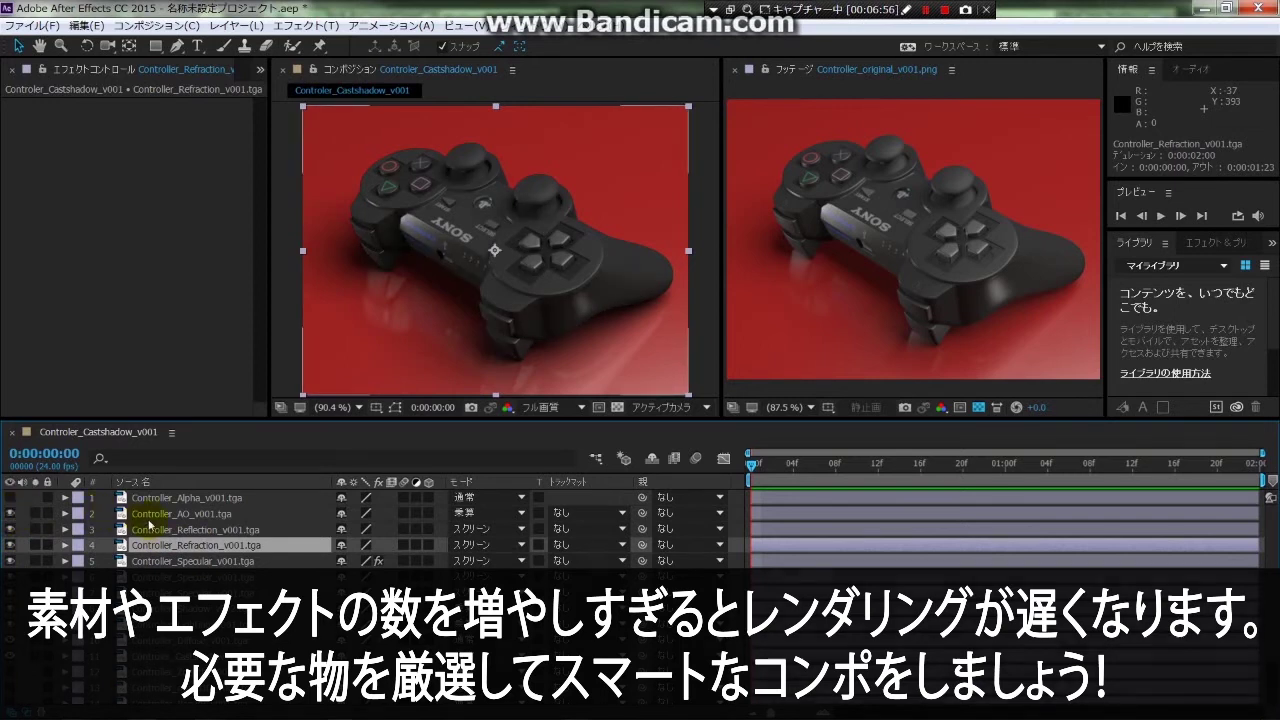
# Lower the Controller_AO layer's opacity to 47%.
pyautogui.click(150, 513)
pyautogui.press('t')
pyautogui.moveTo(350, 535)
pyautogui.mouseDown()
pyautogui.moveTo(262, 533)
pyautogui.moveTo(287, 533)
pyautogui.mouseUp()
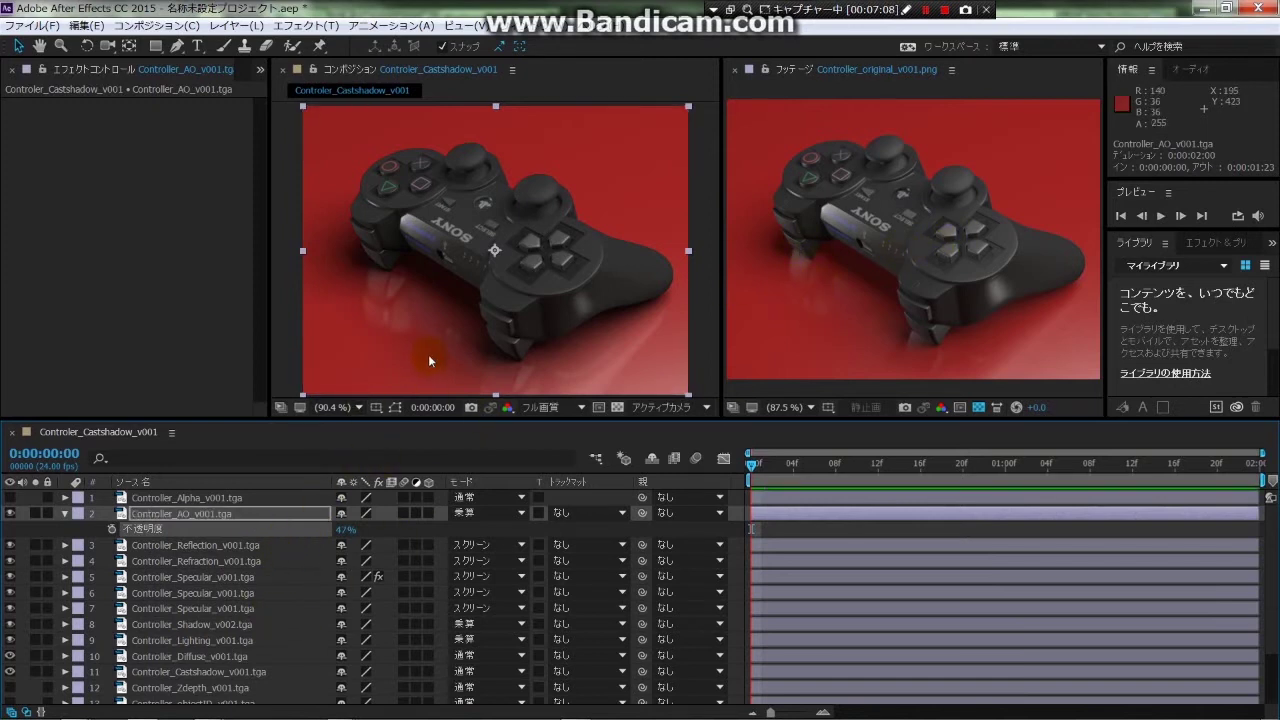
pyautogui.click(190, 592)
pyautogui.scroll(-3, 185, 595)
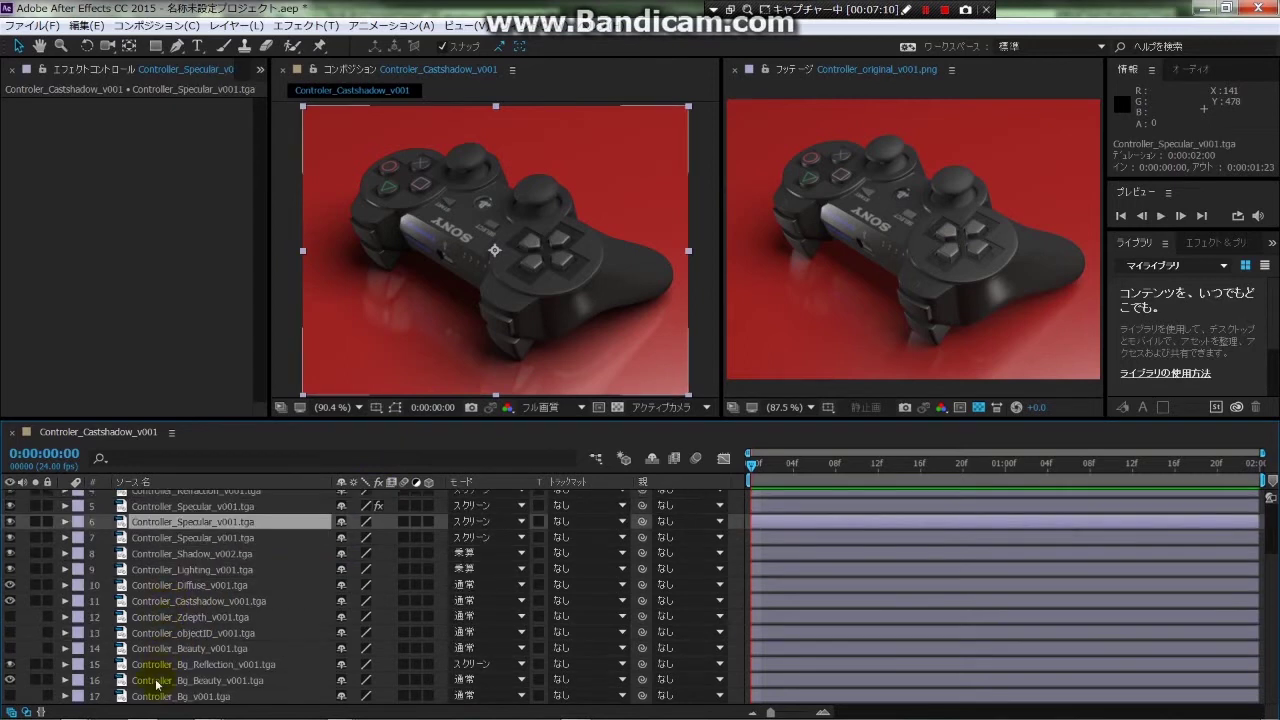
pyautogui.click(160, 681)
pyautogui.click(170, 665)
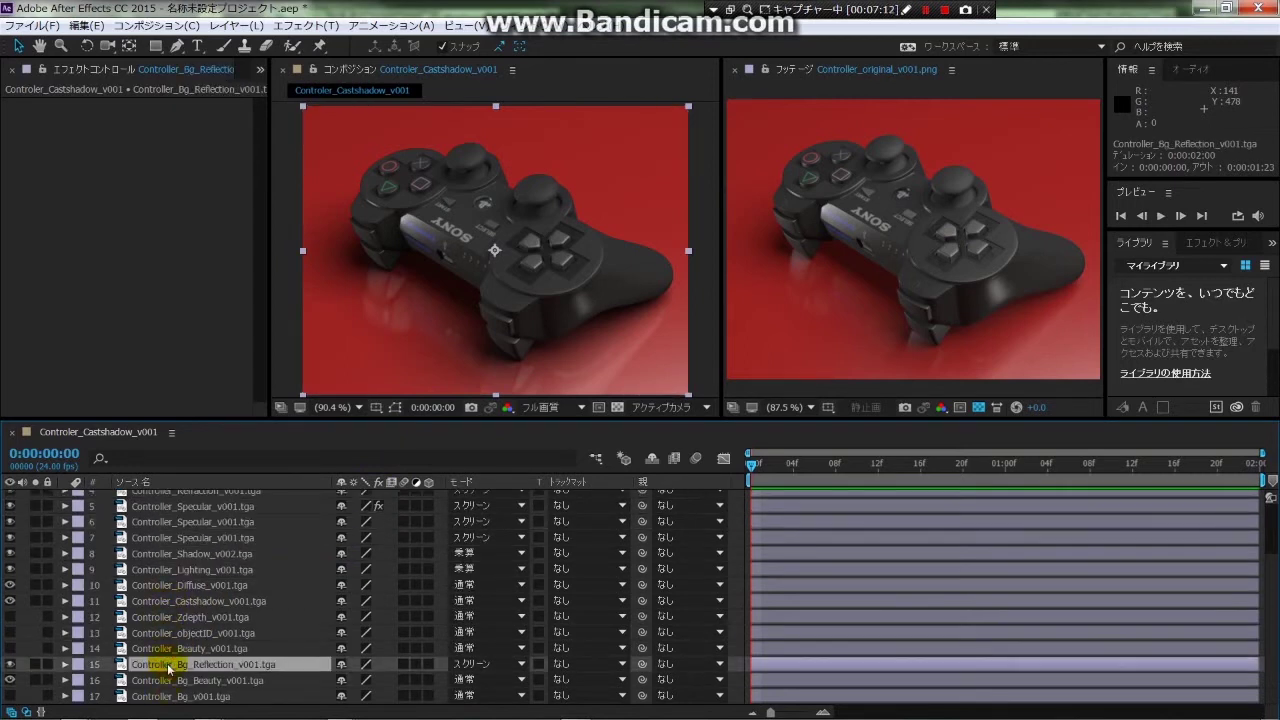
pyautogui.click(64, 665)
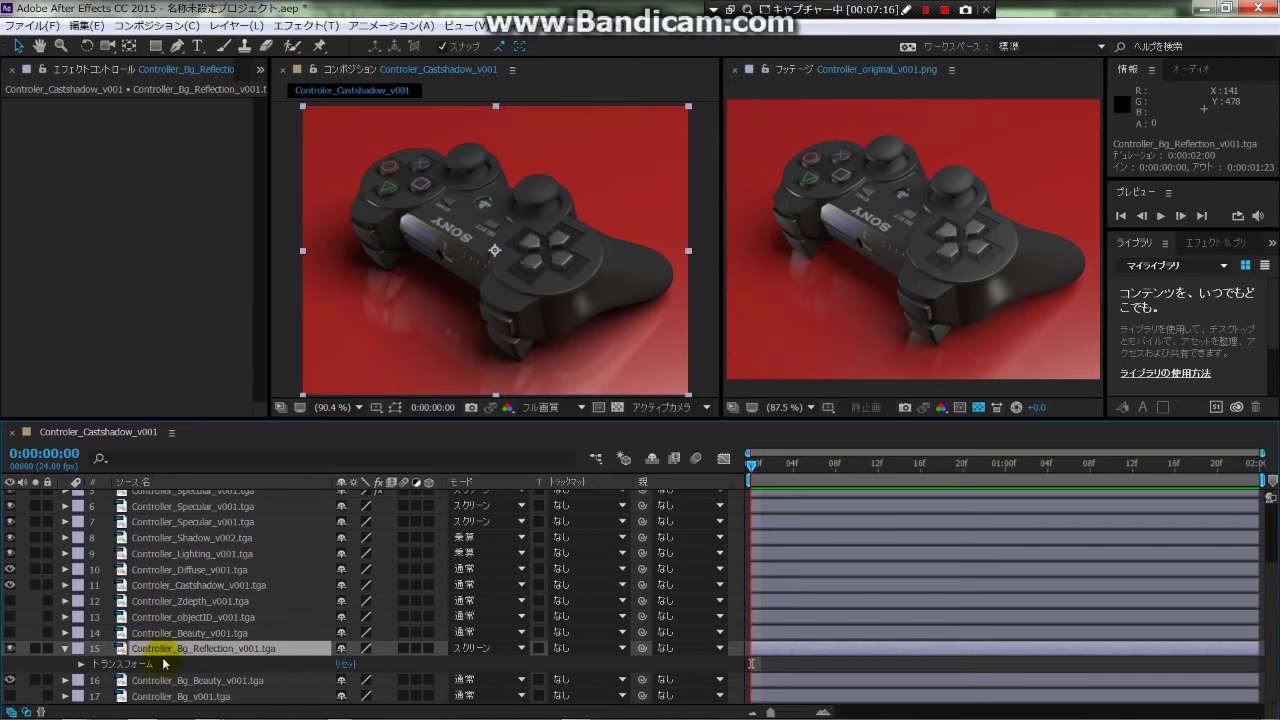
pyautogui.click(10, 649)
pyautogui.click(10, 649)
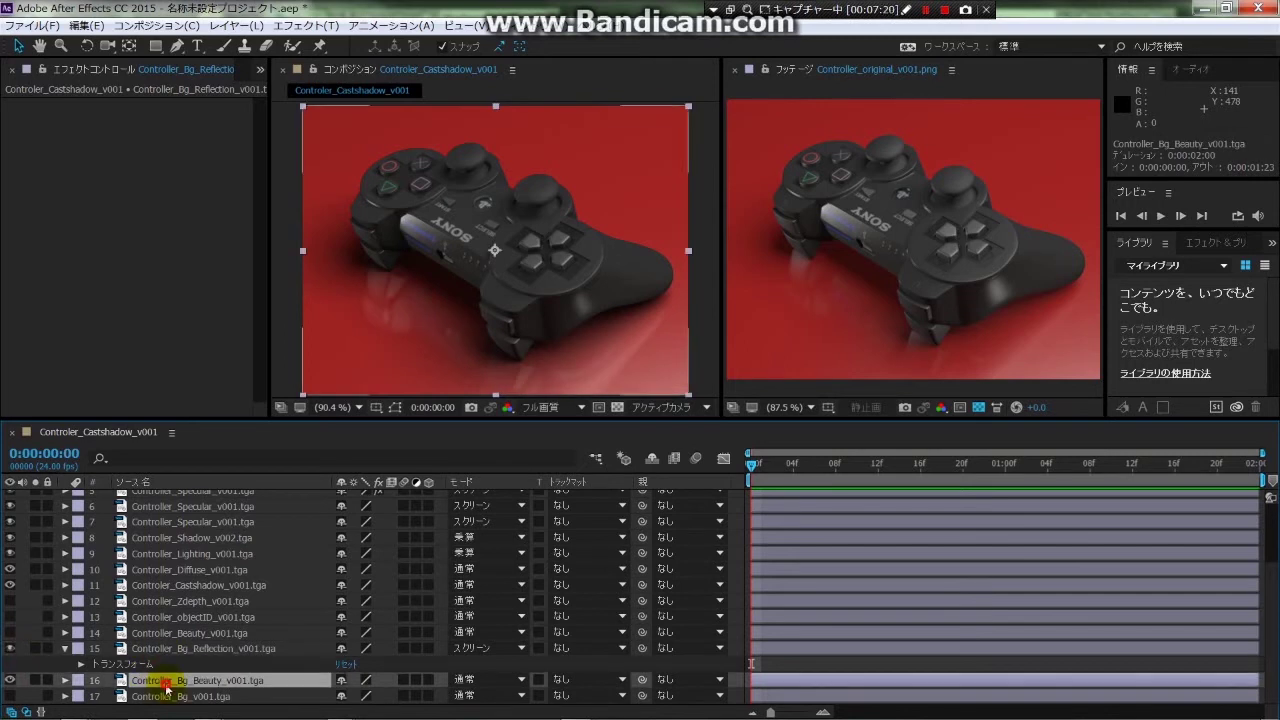
pyautogui.click(189, 558)
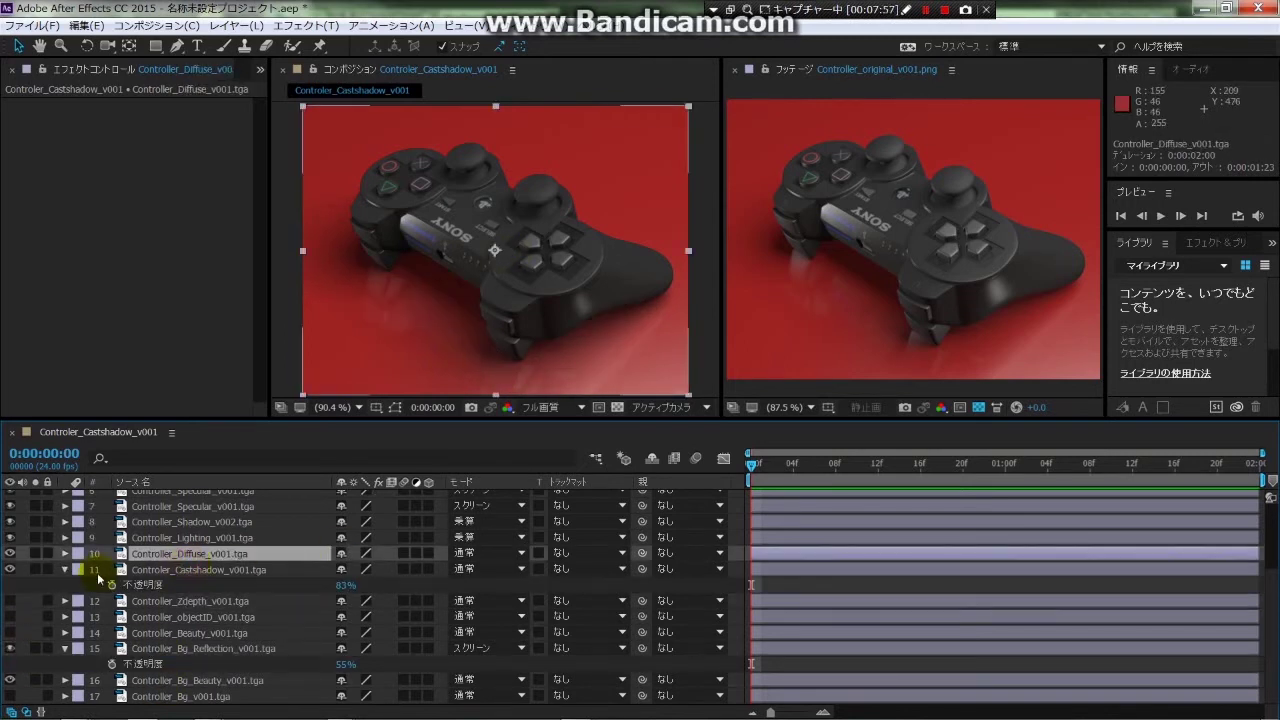
pyautogui.click(65, 570)
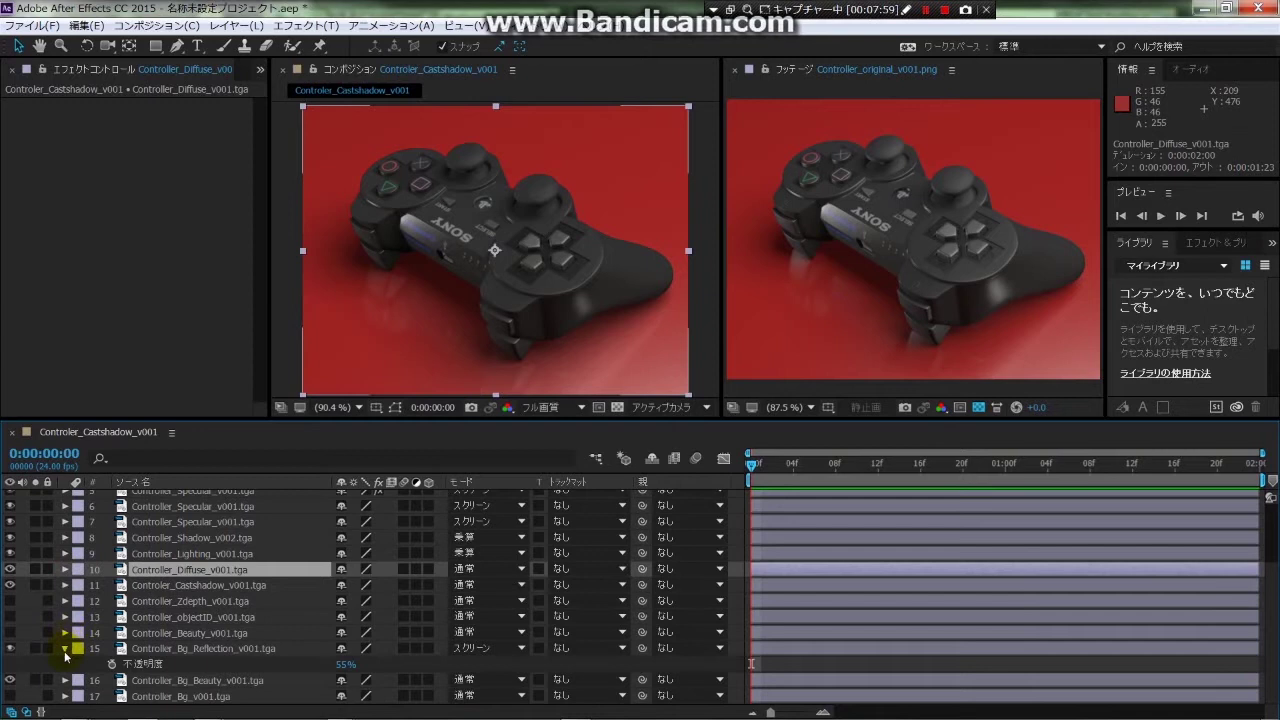
pyautogui.click(65, 633)
pyautogui.click(223, 574)
pyautogui.click(214, 585)
pyautogui.click(200, 601)
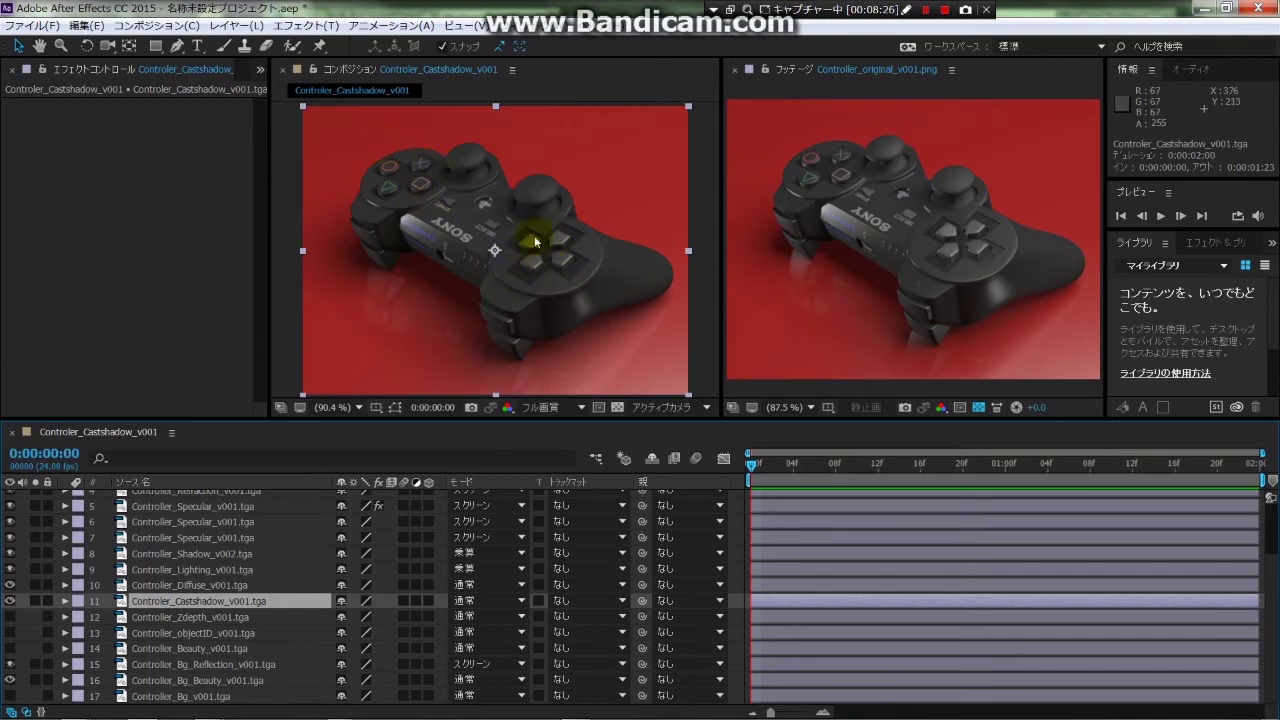
# Duplicate Controller_objectID and place the copy at layer 5, above the Specular layers.
pyautogui.click(172, 618)
pyautogui.scroll(2, 199, 612)
pyautogui.scroll(-2, 199, 617)
pyautogui.scroll(2, 183, 616)
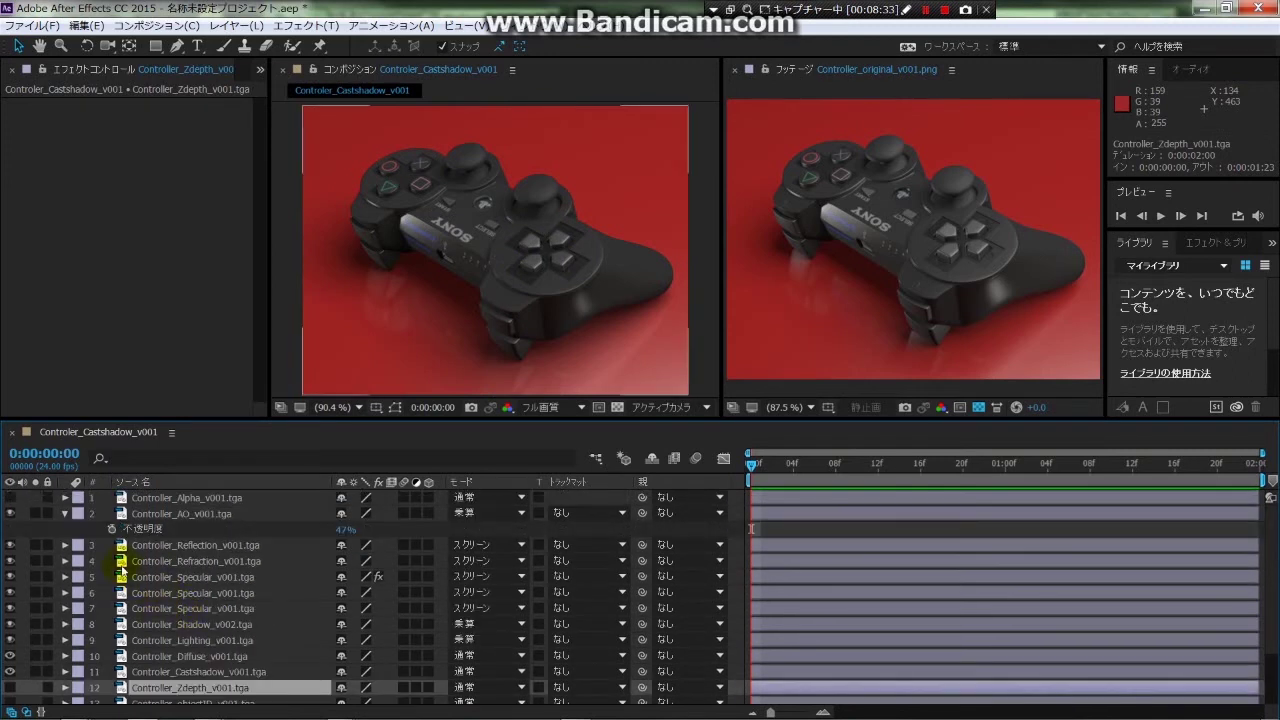
pyautogui.scroll(-2, 177, 606)
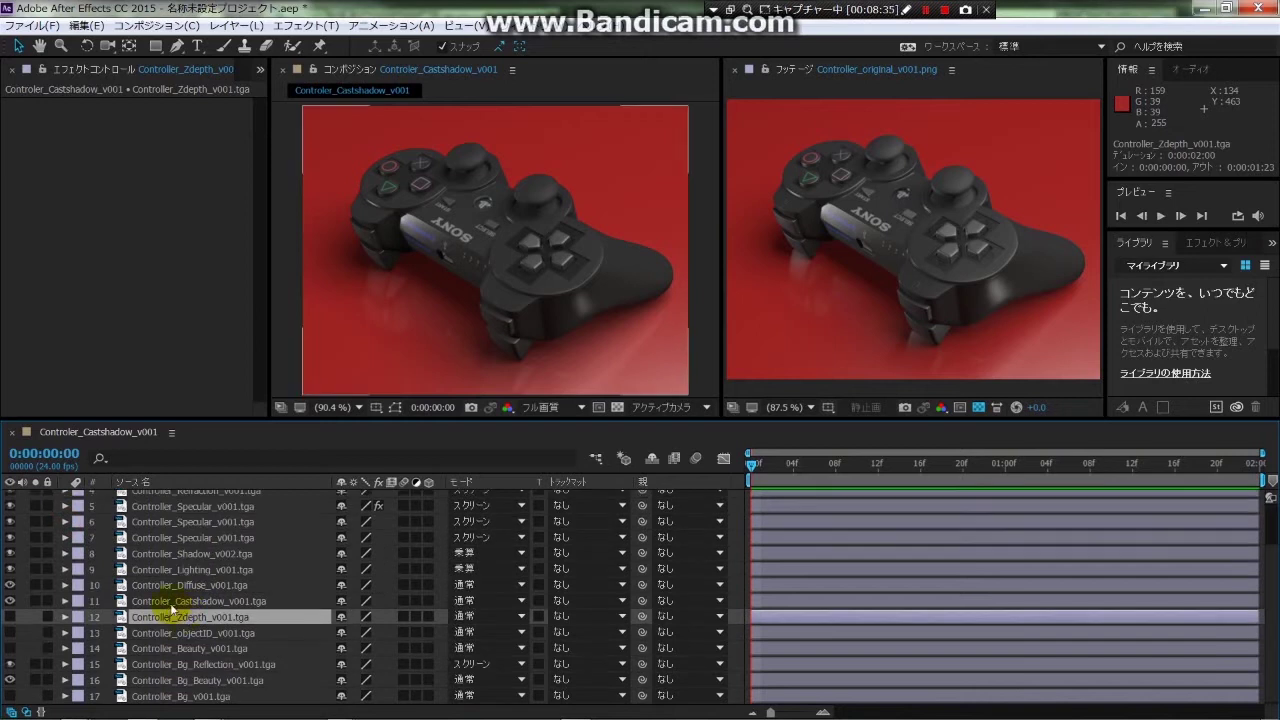
pyautogui.click(180, 633)
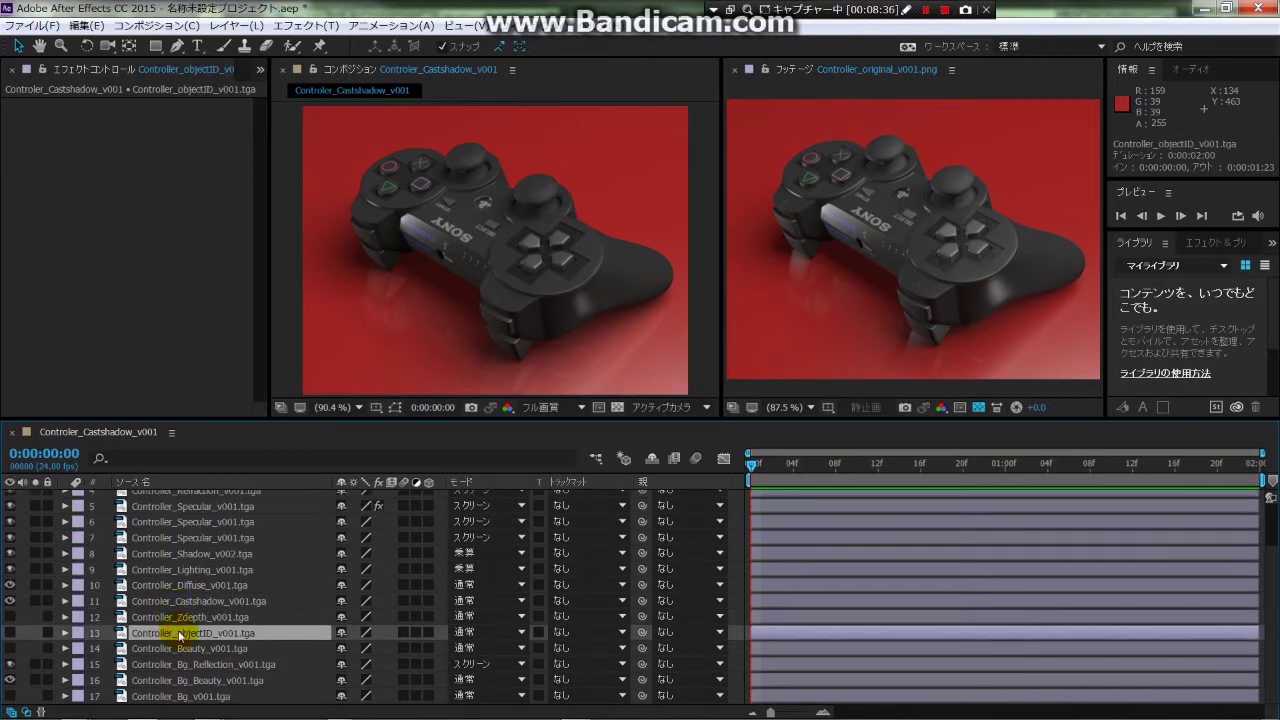
pyautogui.hotkey('ctrl', 'd')
pyautogui.moveTo(182, 640)
pyautogui.mouseDown()
pyautogui.moveTo(193, 543)
pyautogui.moveTo(208, 561)
pyautogui.mouseUp()
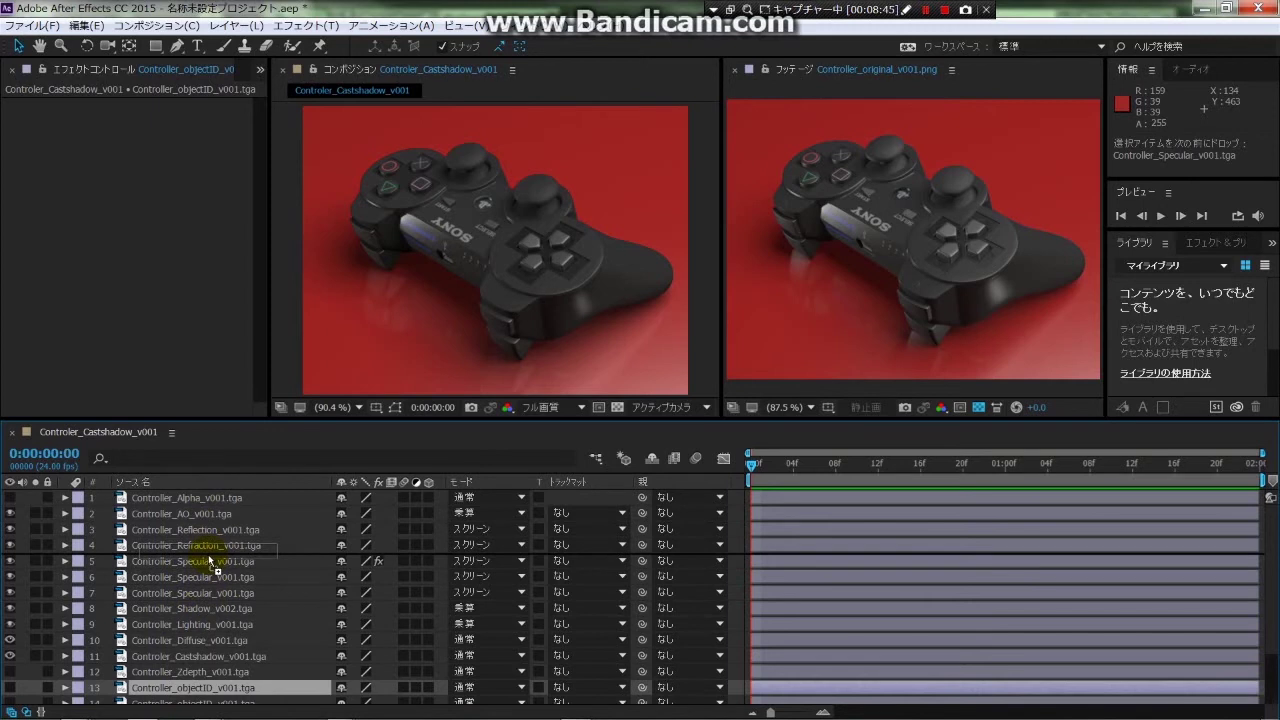
pyautogui.moveTo(208, 555); pyautogui.dragTo(208, 557)
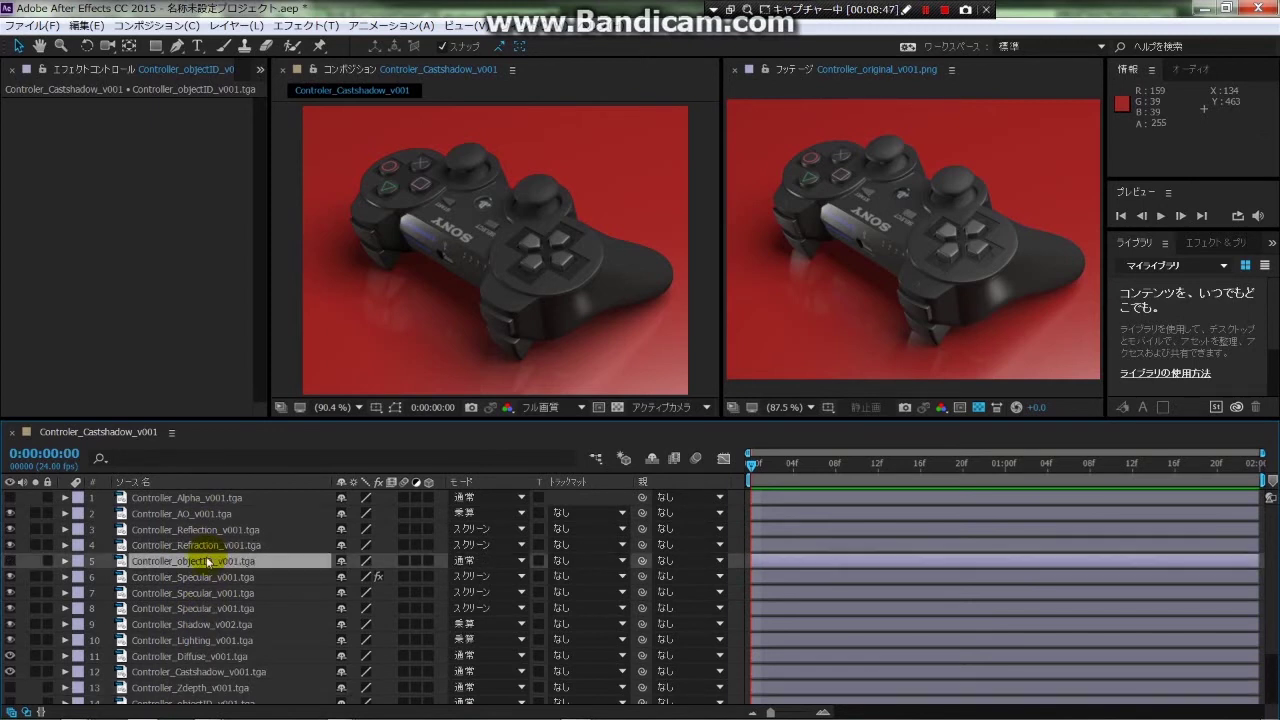
# Duplicate Controller_Specular, then open the objectID layer in its own Layer viewer.
pyautogui.click(186, 576)
pyautogui.click(186, 563)
pyautogui.click(185, 578)
pyautogui.hotkey('ctrl', 'd')
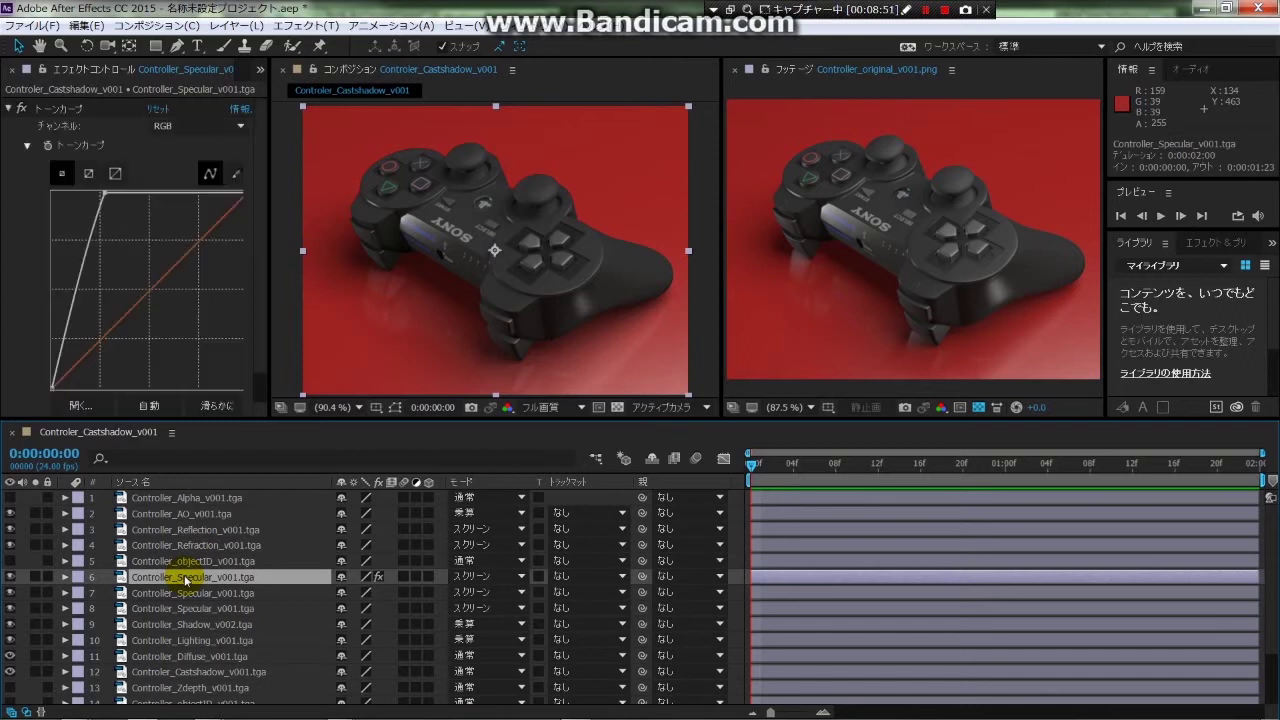
pyautogui.click(190, 563)
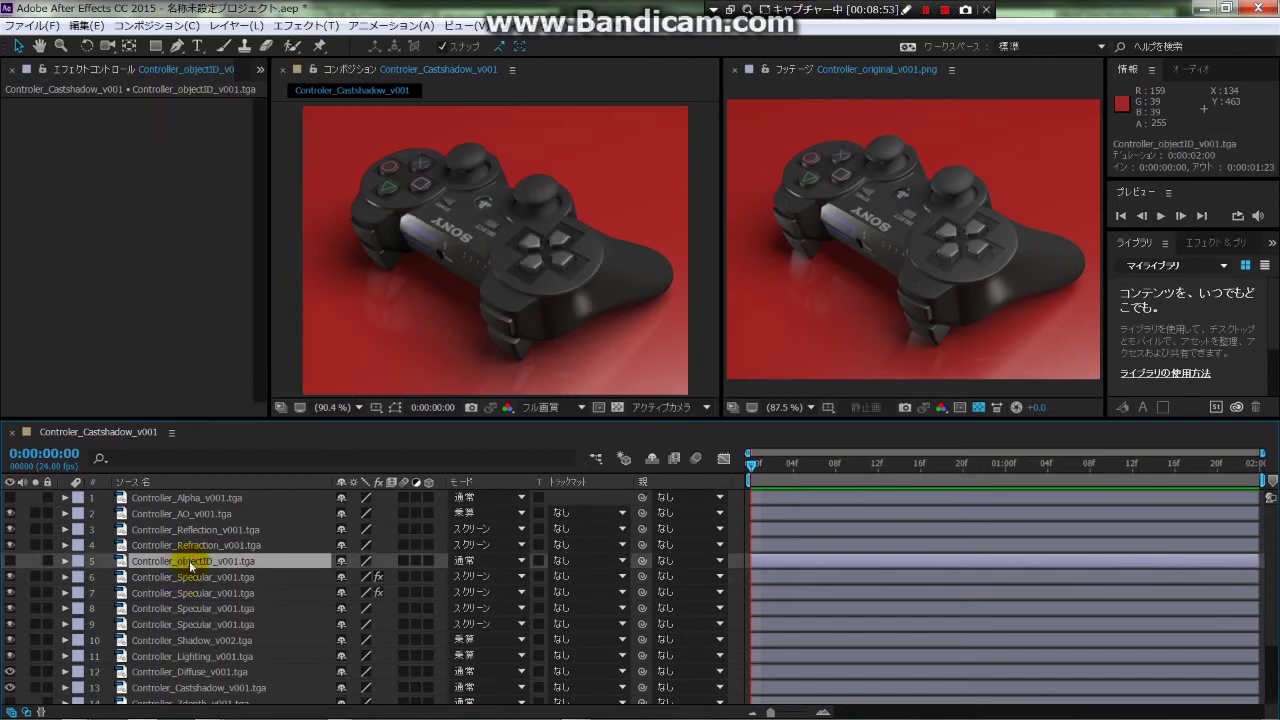
pyautogui.doubleClick(190, 563)
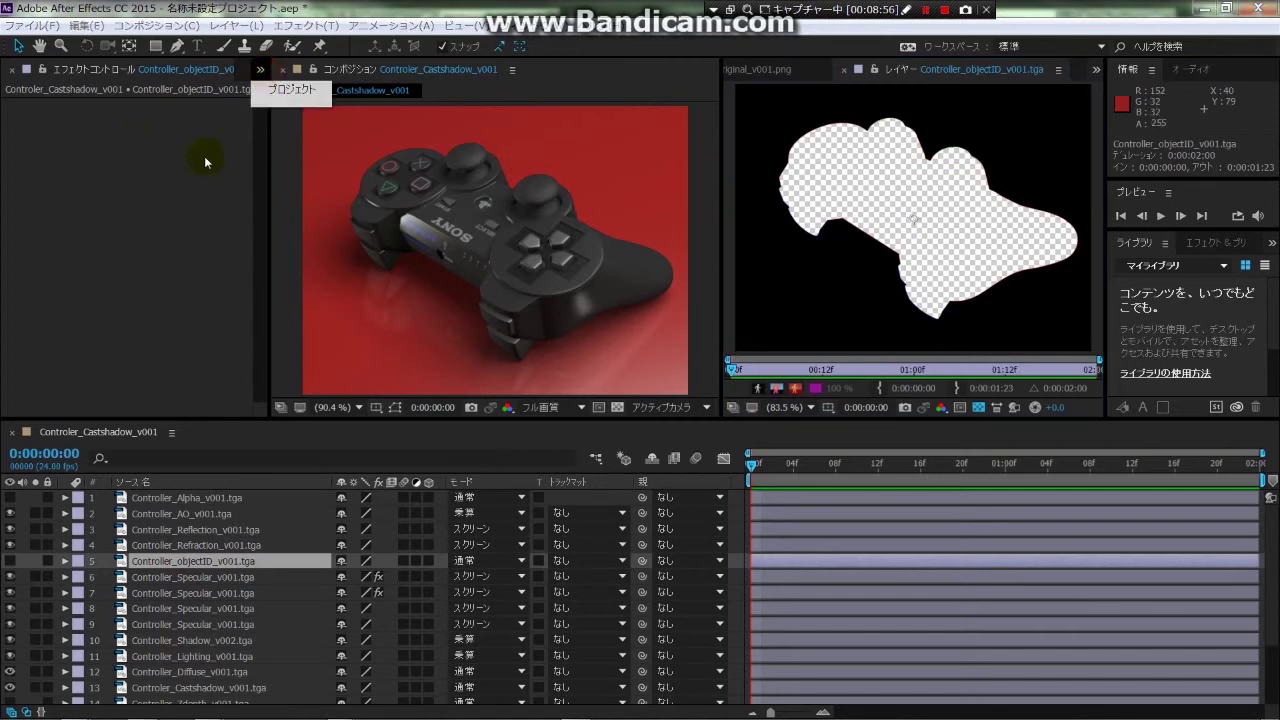
# Apply the Channel Shift effect to the objectID layer.
pyautogui.rightClick(119, 191)
pyautogui.click(115, 170)
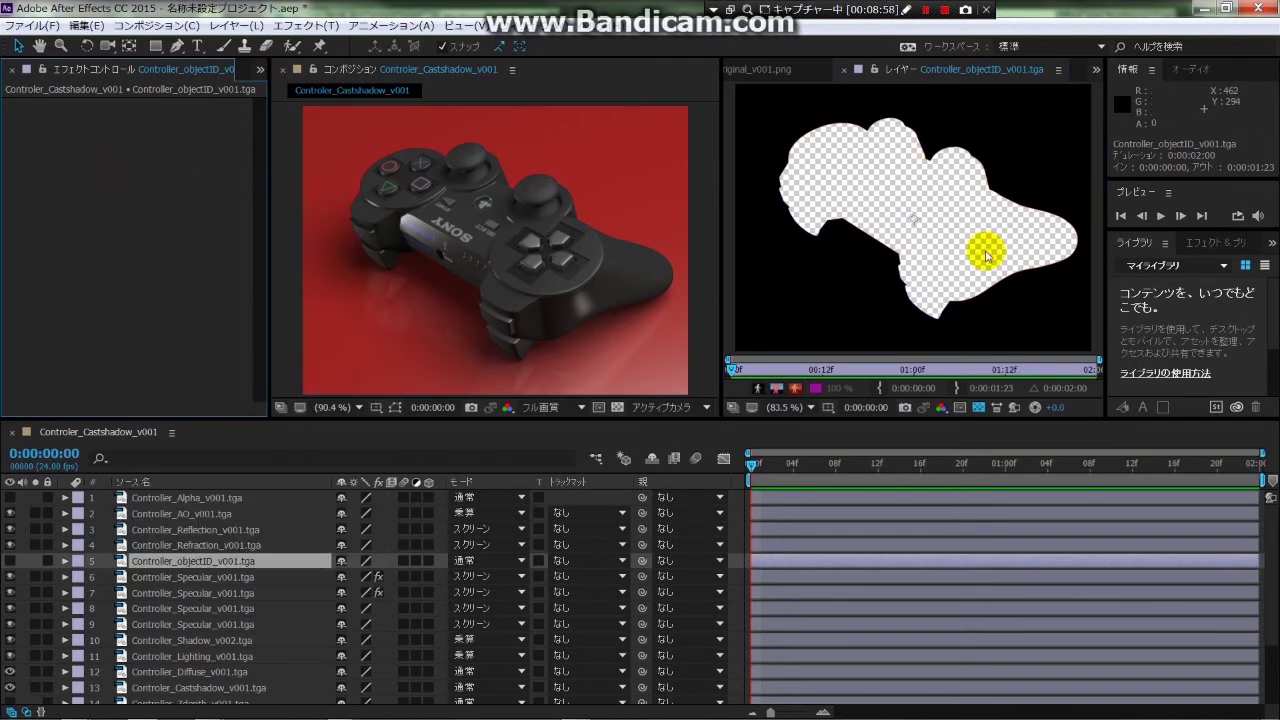
pyautogui.rightClick(66, 148)
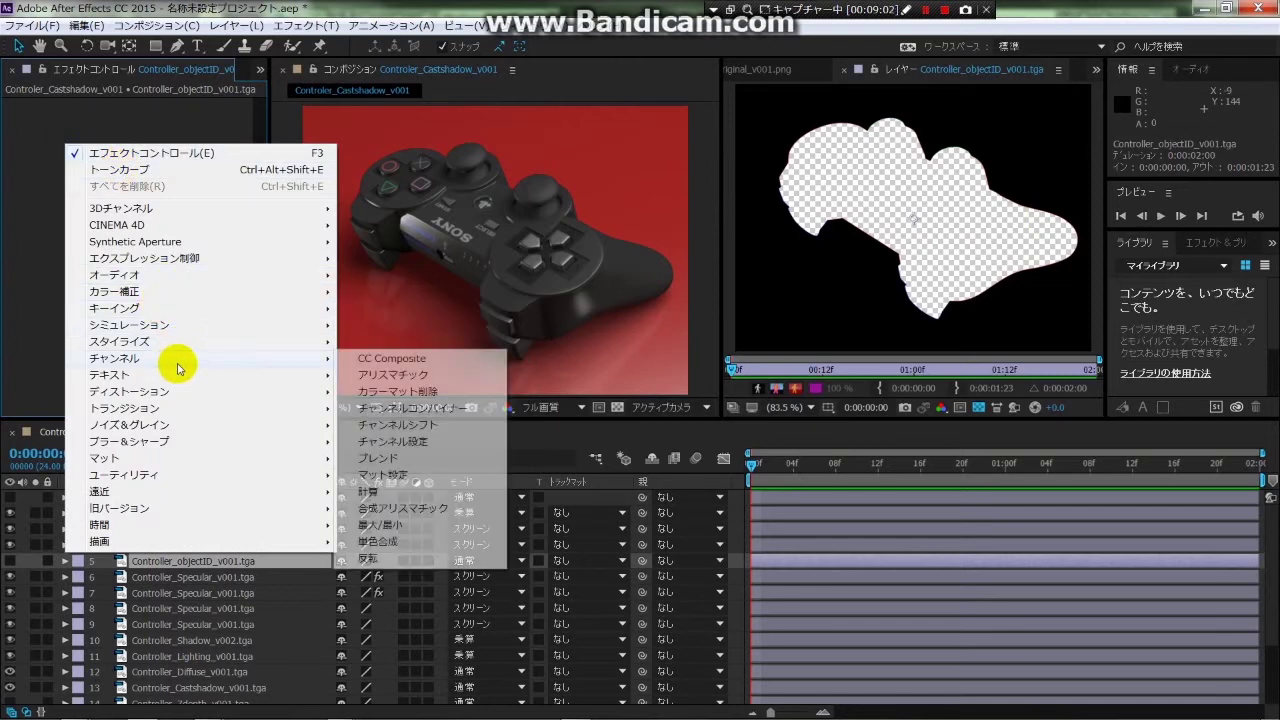
pyautogui.moveTo(114, 358)
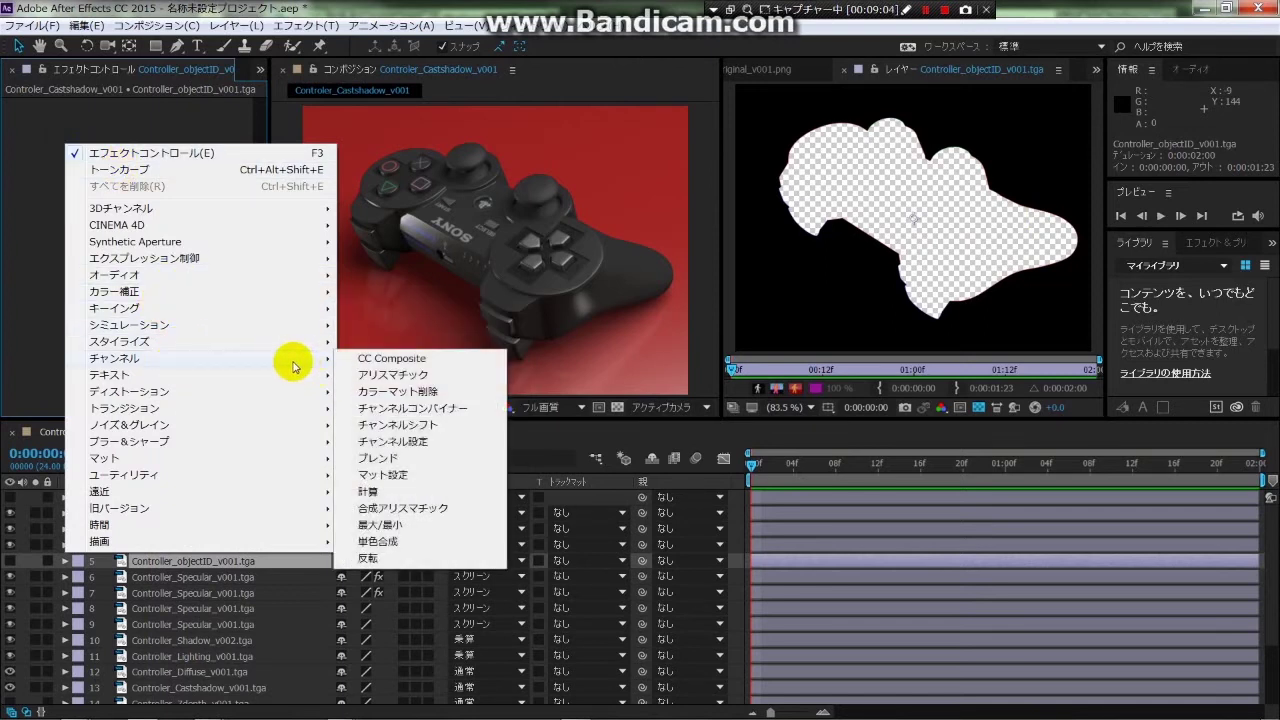
pyautogui.click(424, 424)
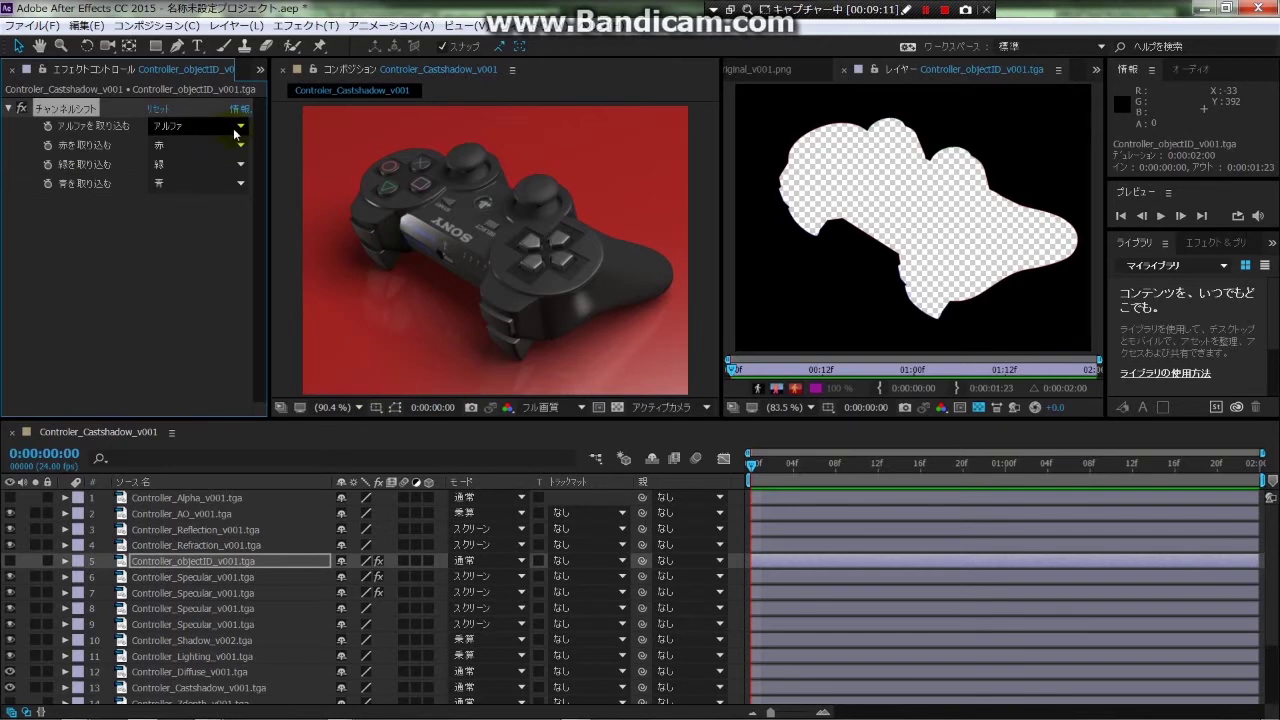
pyautogui.click(164, 255)
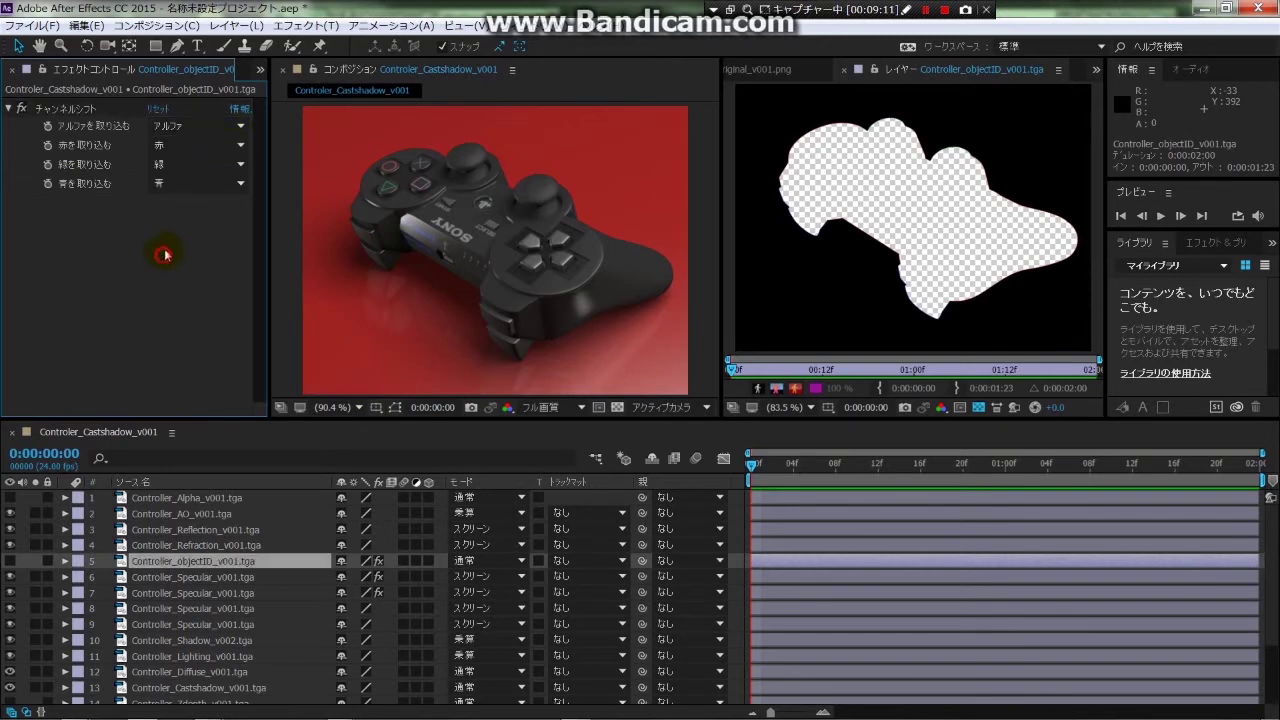
# Set Channel Shift's Take Alpha From to Full On, and Red and Green to Blue.
pyautogui.click(215, 127)
pyautogui.click(220, 280)
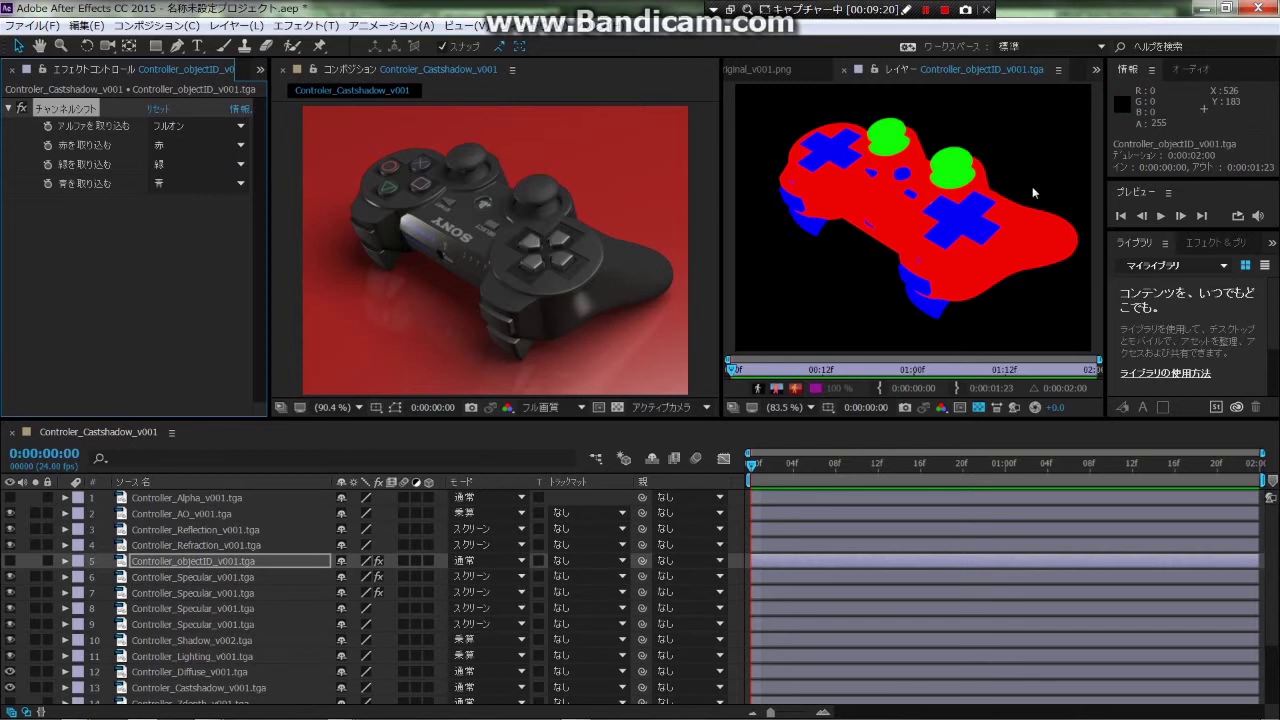
pyautogui.click(955, 228)
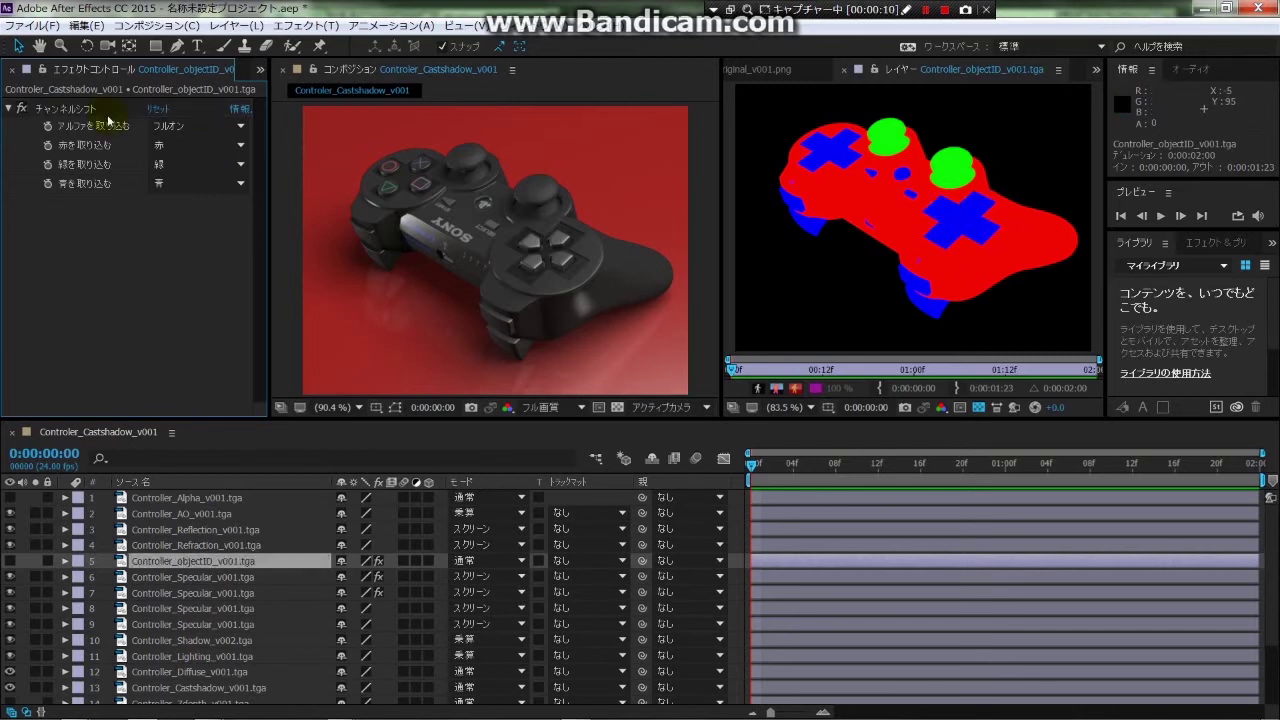
pyautogui.click(209, 148)
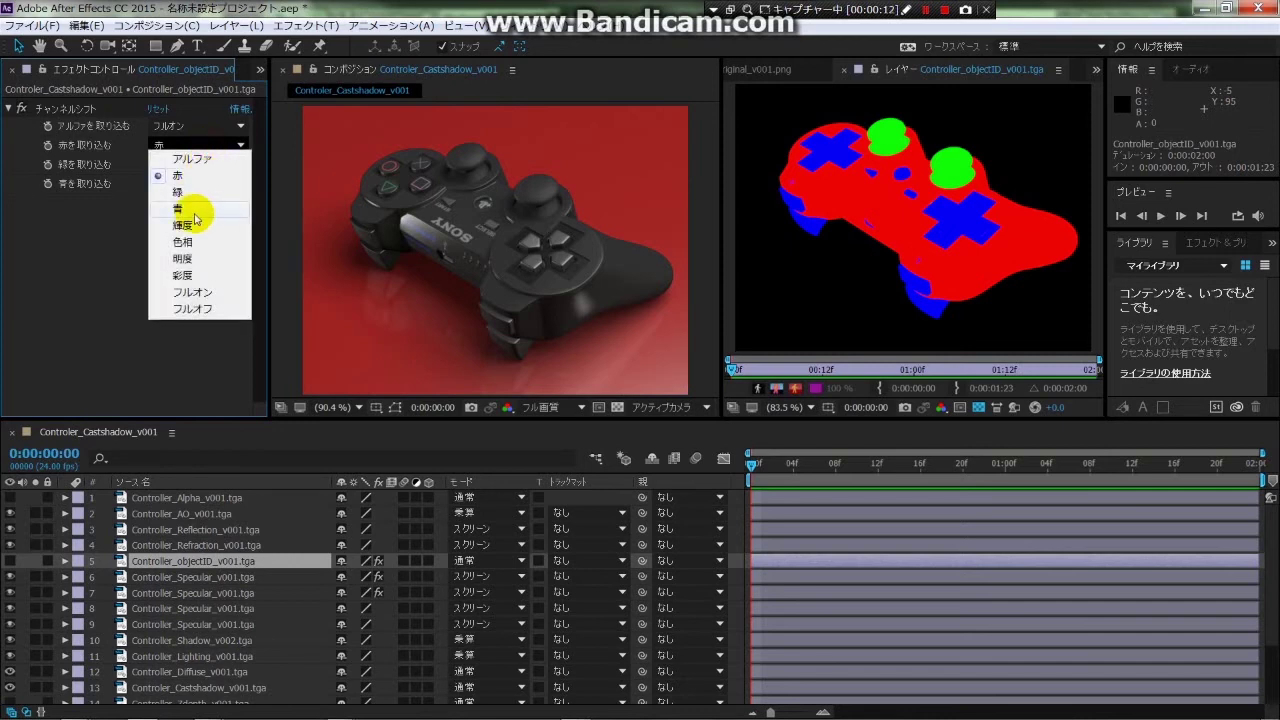
pyautogui.click(197, 201)
pyautogui.click(208, 164)
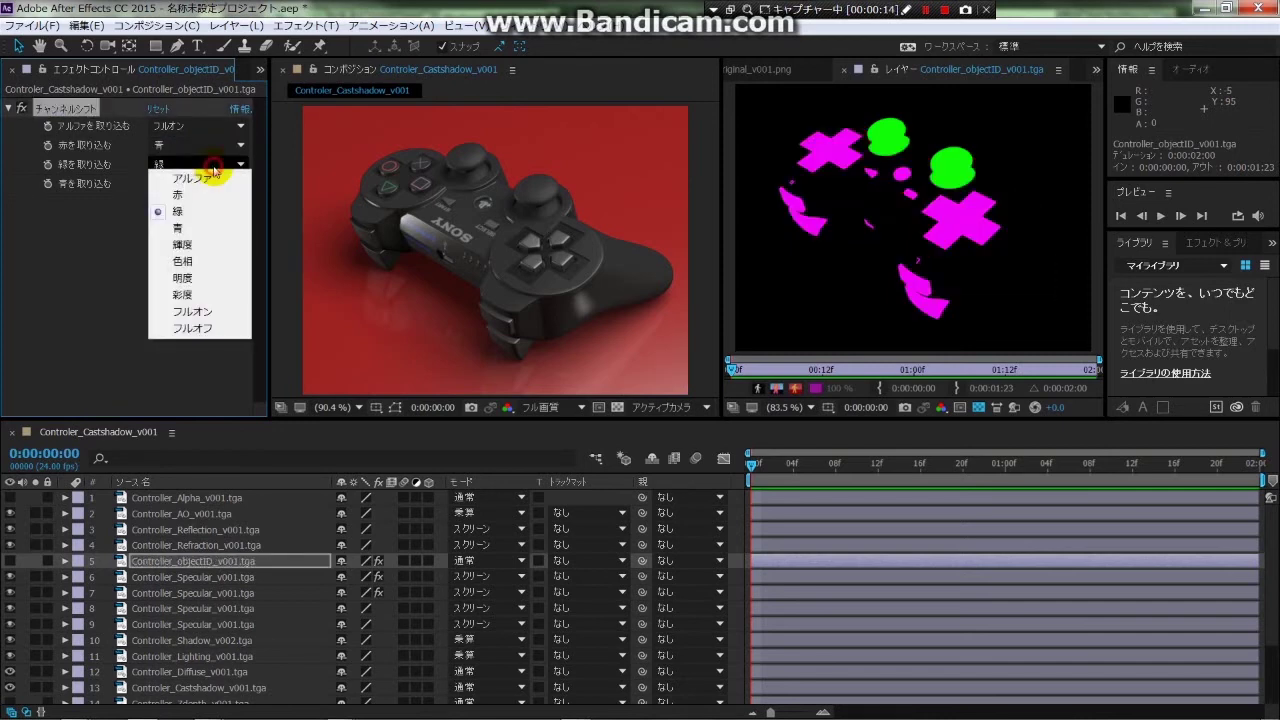
pyautogui.click(200, 228)
pyautogui.click(968, 213)
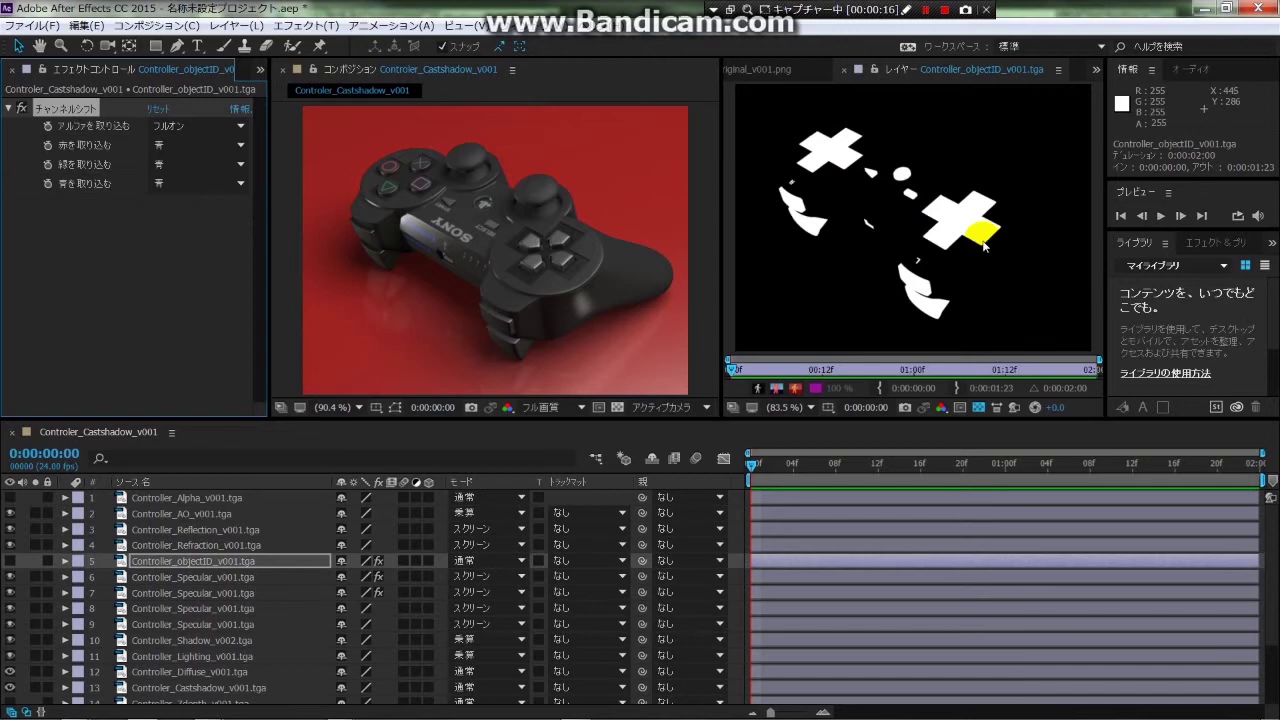
pyautogui.click(943, 195)
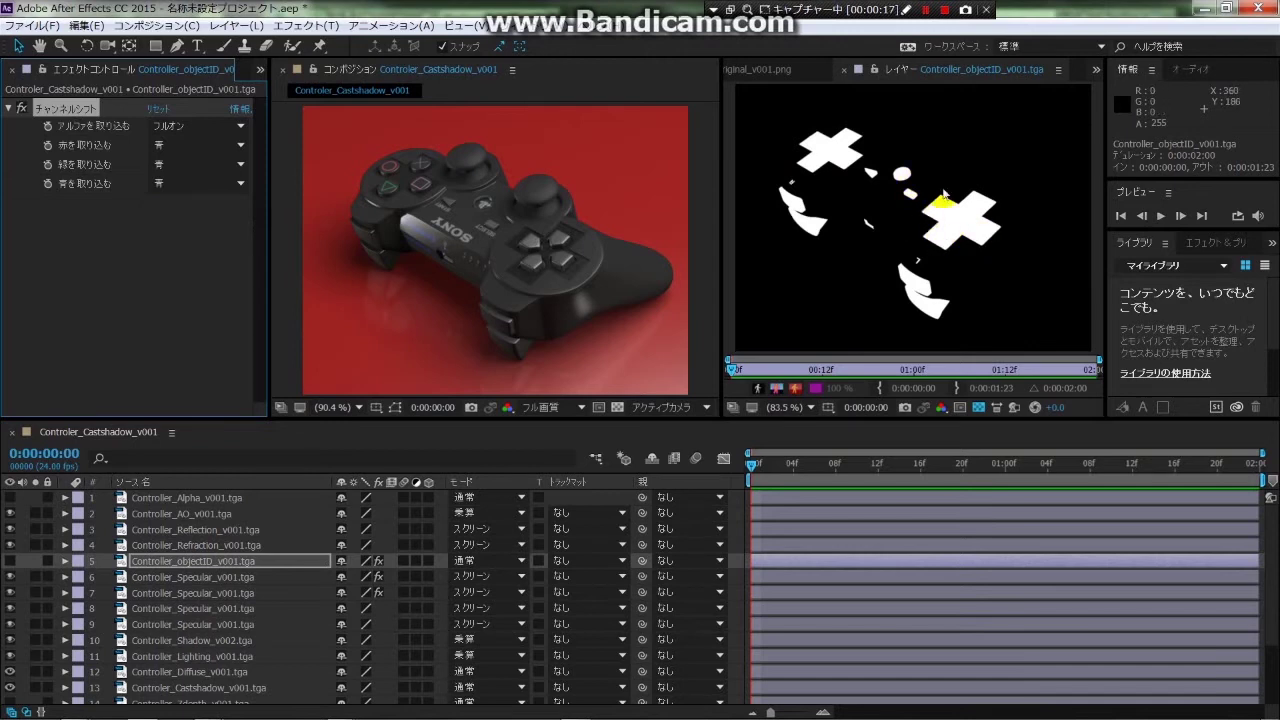
pyautogui.click(145, 233)
pyautogui.click(175, 563)
pyautogui.click(178, 580)
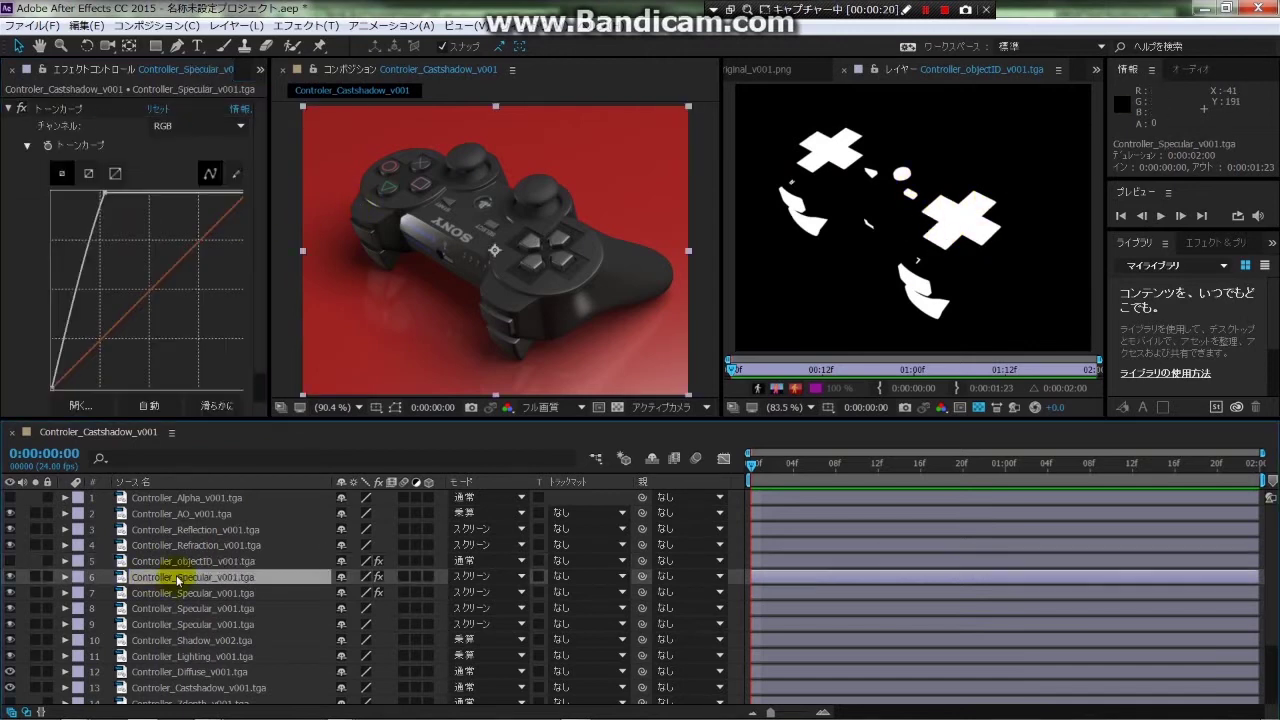
# Set the Specular layer's Track Matte to Luma Matte using the objectID layer.
pyautogui.click(760, 69)
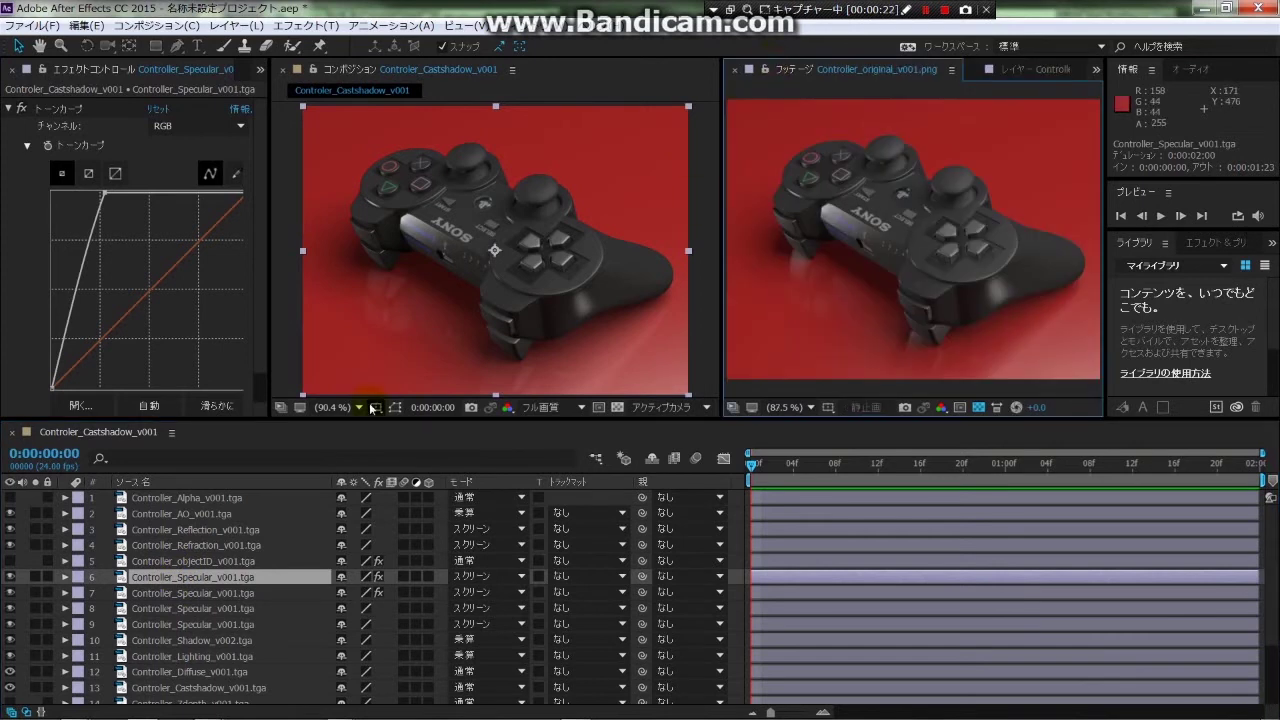
pyautogui.doubleClick(180, 578)
pyautogui.click(888, 188)
pyautogui.click(787, 72)
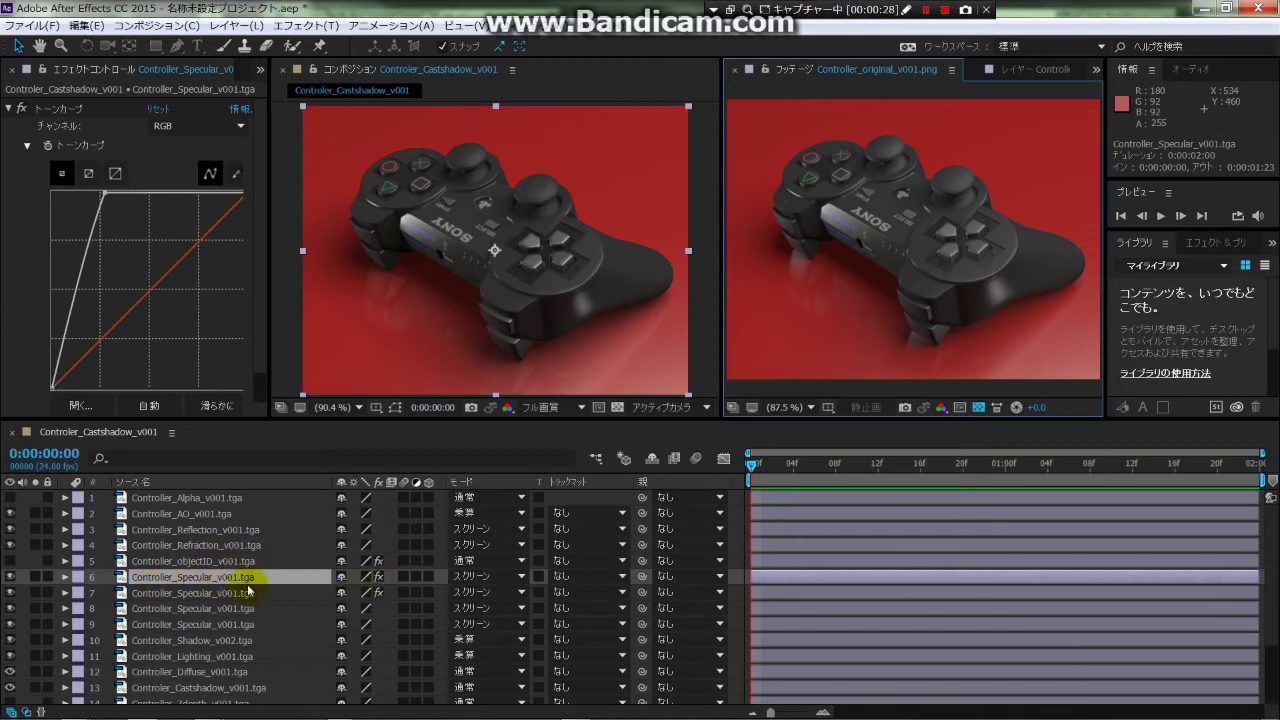
pyautogui.click(624, 577)
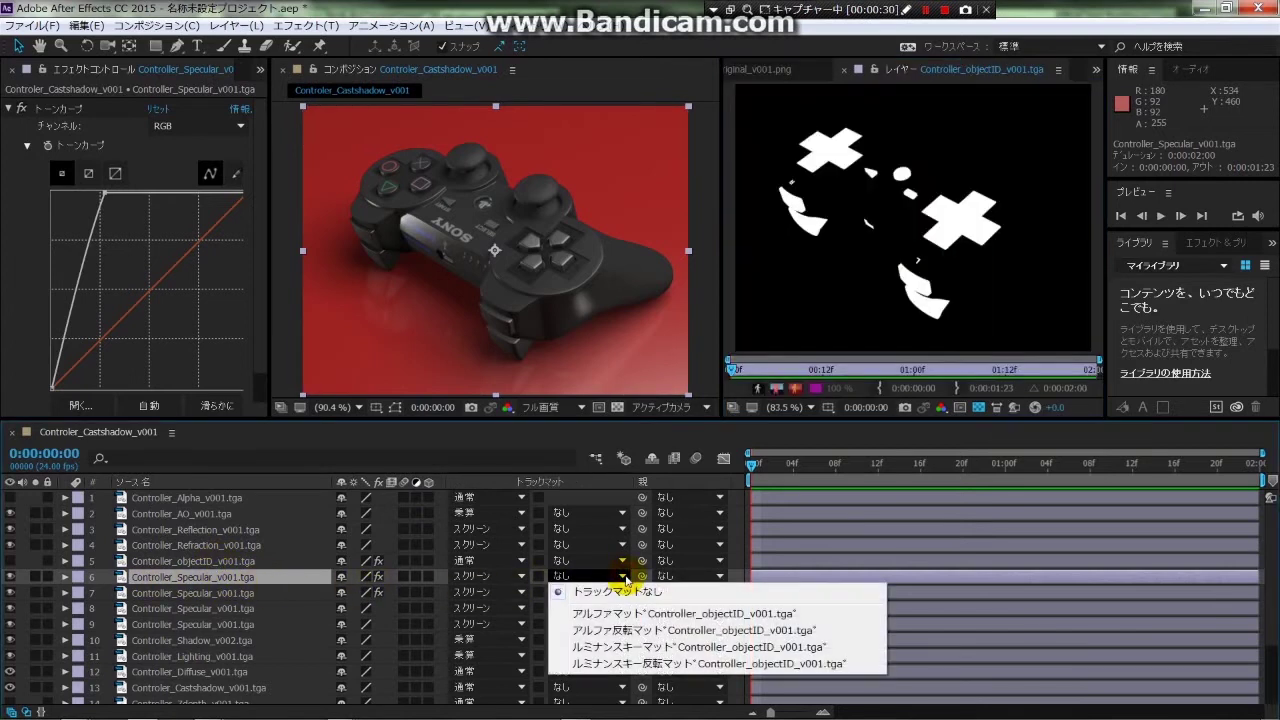
pyautogui.click(635, 650)
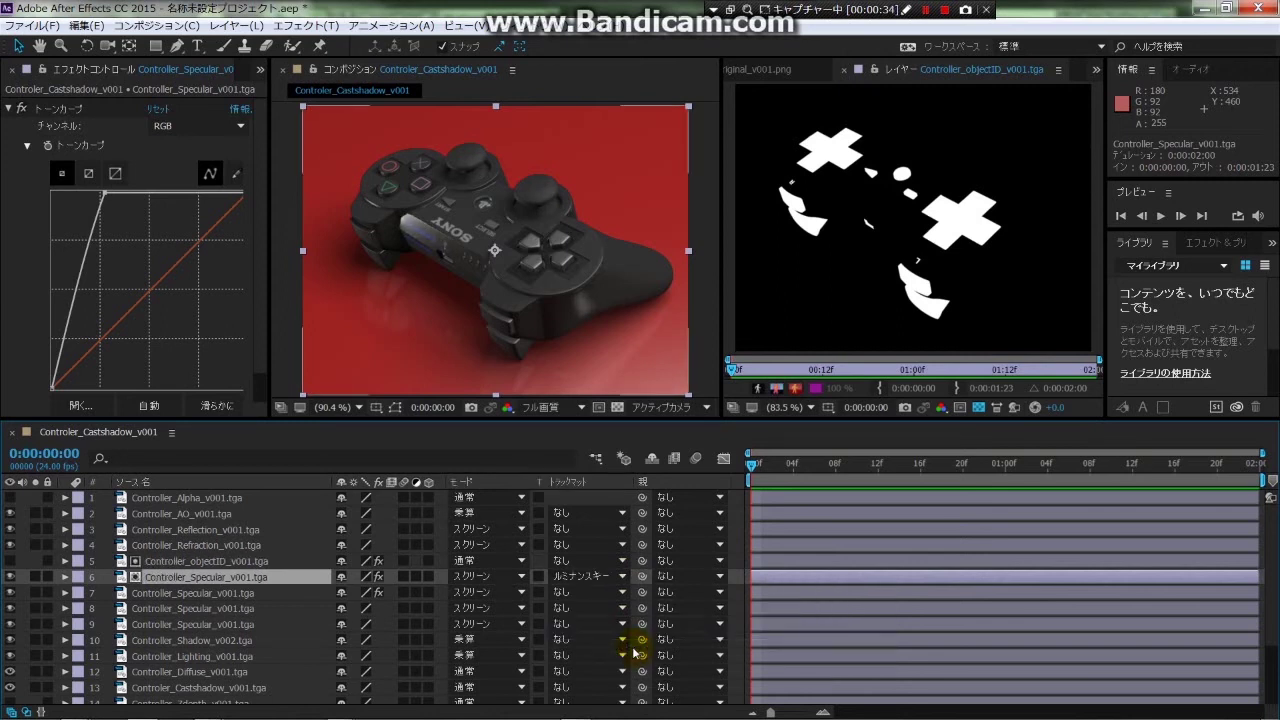
# Compare objectID's Channel Shift and Specular's Tone Curve settings against the reference render.
pyautogui.click(822, 80)
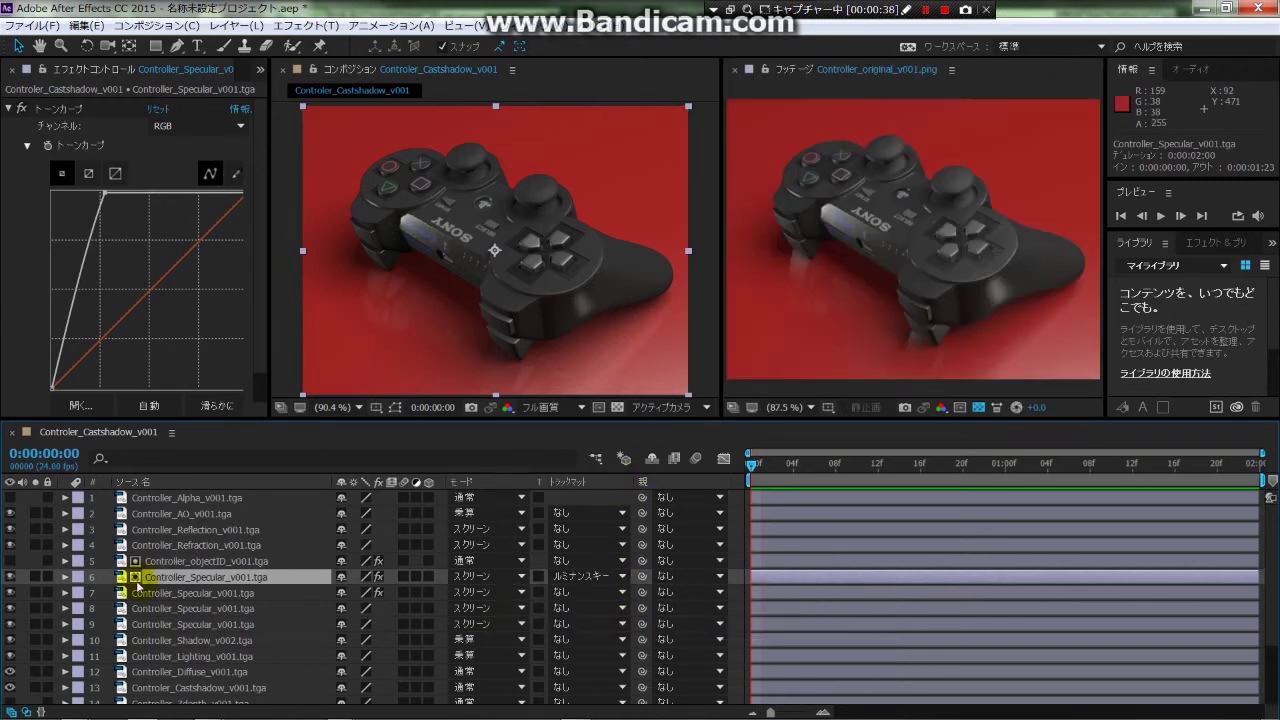
pyautogui.click(180, 561)
pyautogui.click(180, 577)
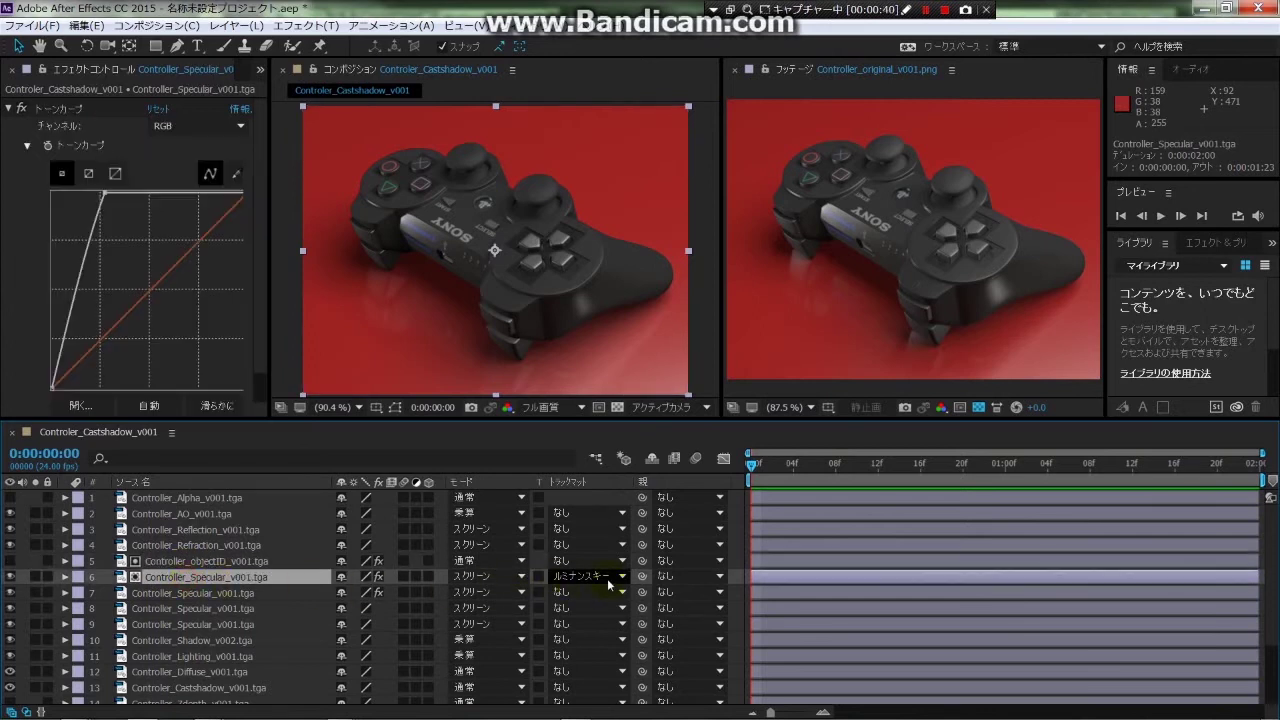
pyautogui.click(217, 561)
pyautogui.click(220, 577)
pyautogui.click(222, 561)
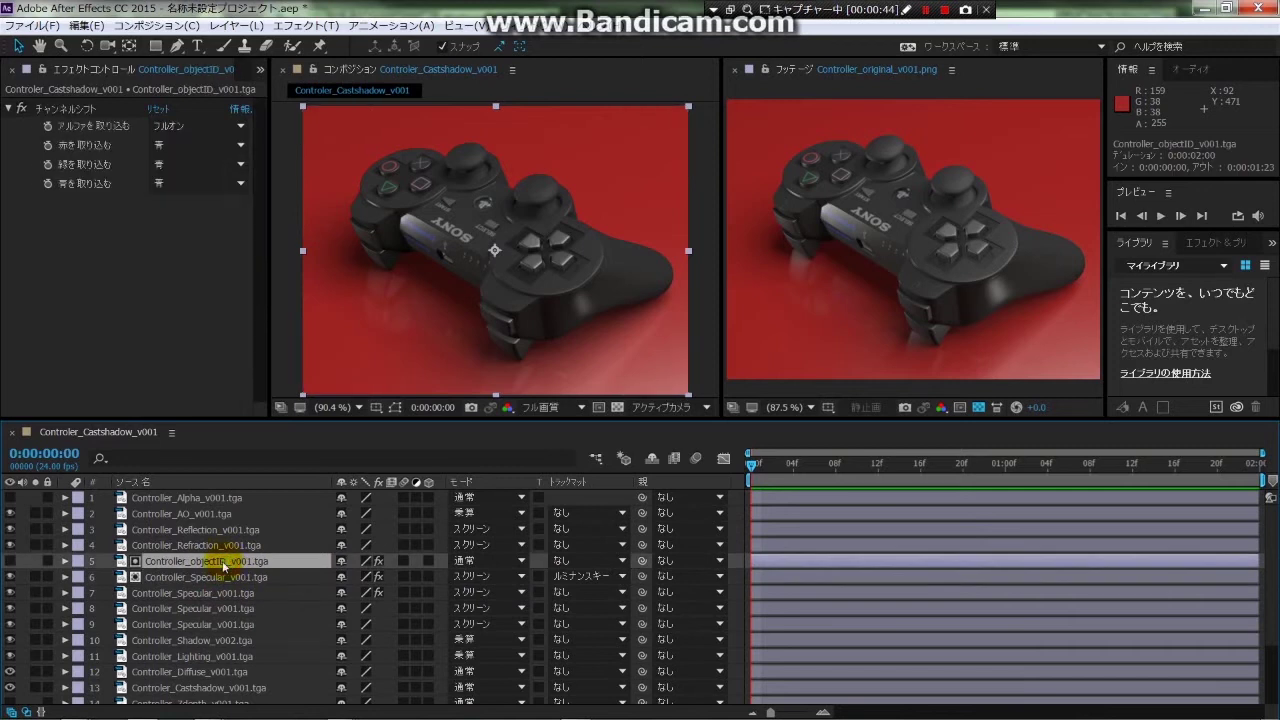
pyautogui.click(620, 577)
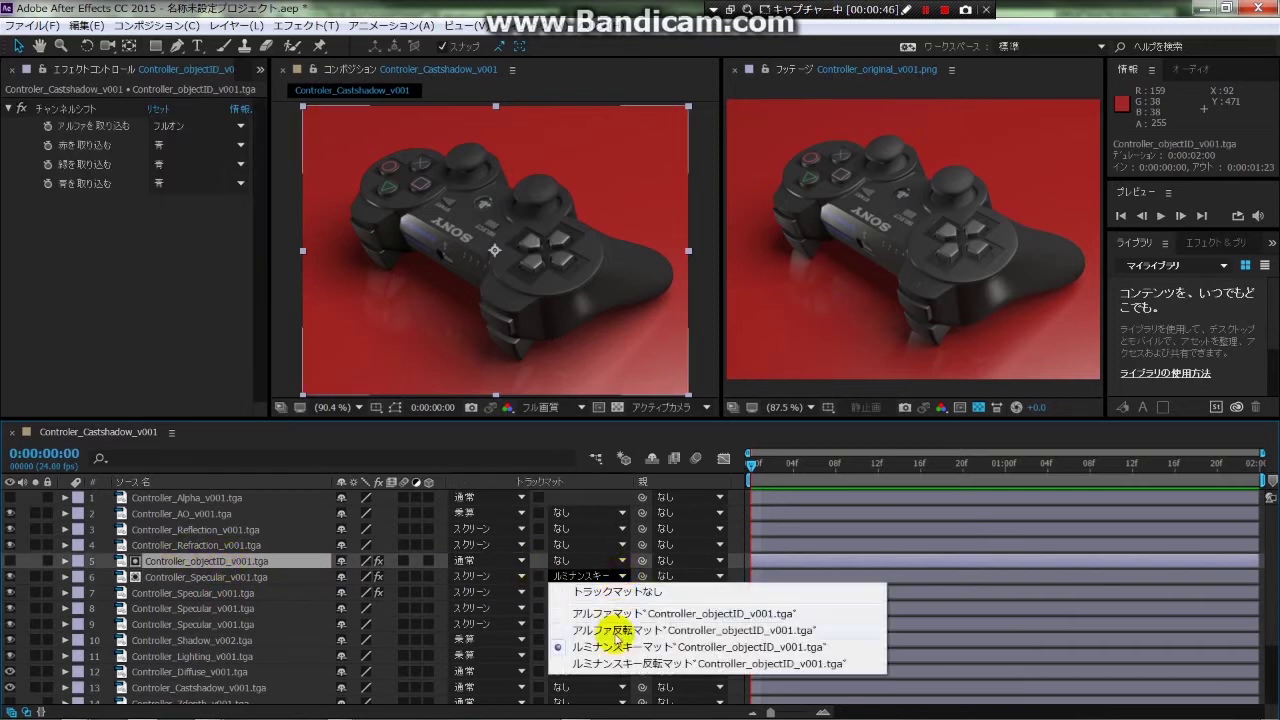
pyautogui.click(256, 561)
pyautogui.click(203, 577)
pyautogui.click(206, 562)
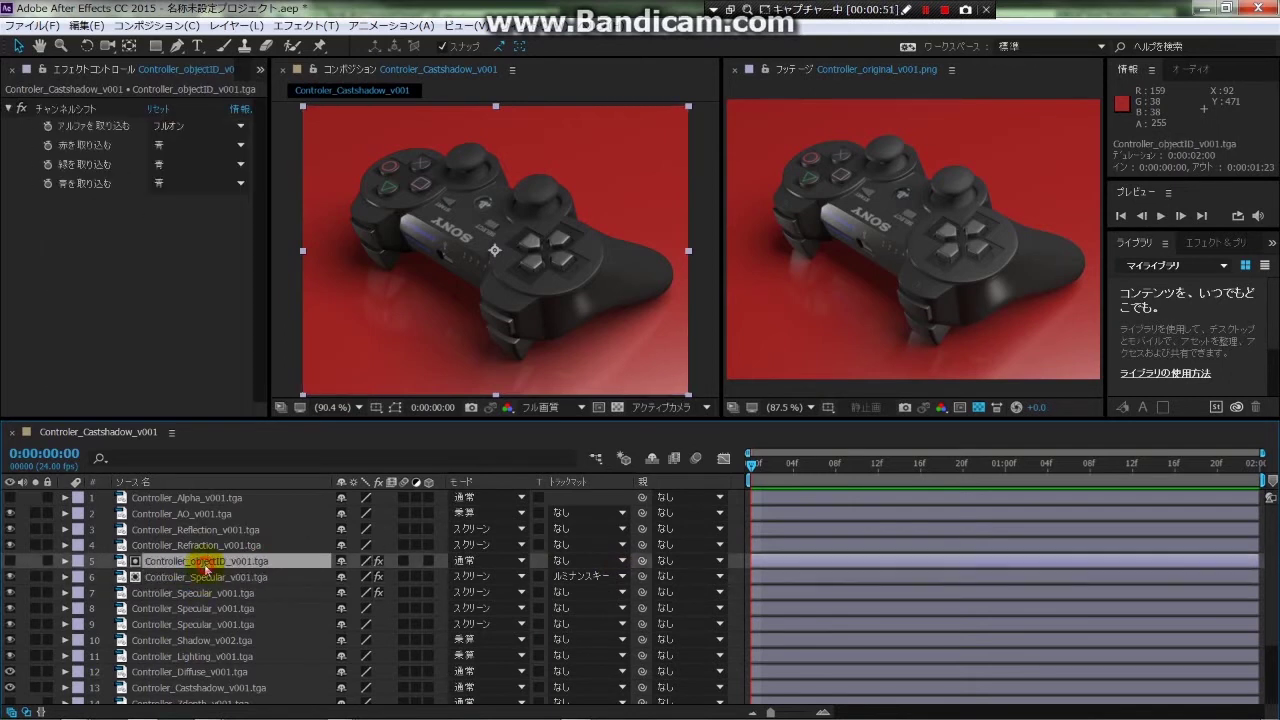
pyautogui.click(201, 577)
pyautogui.click(205, 561)
pyautogui.click(140, 577)
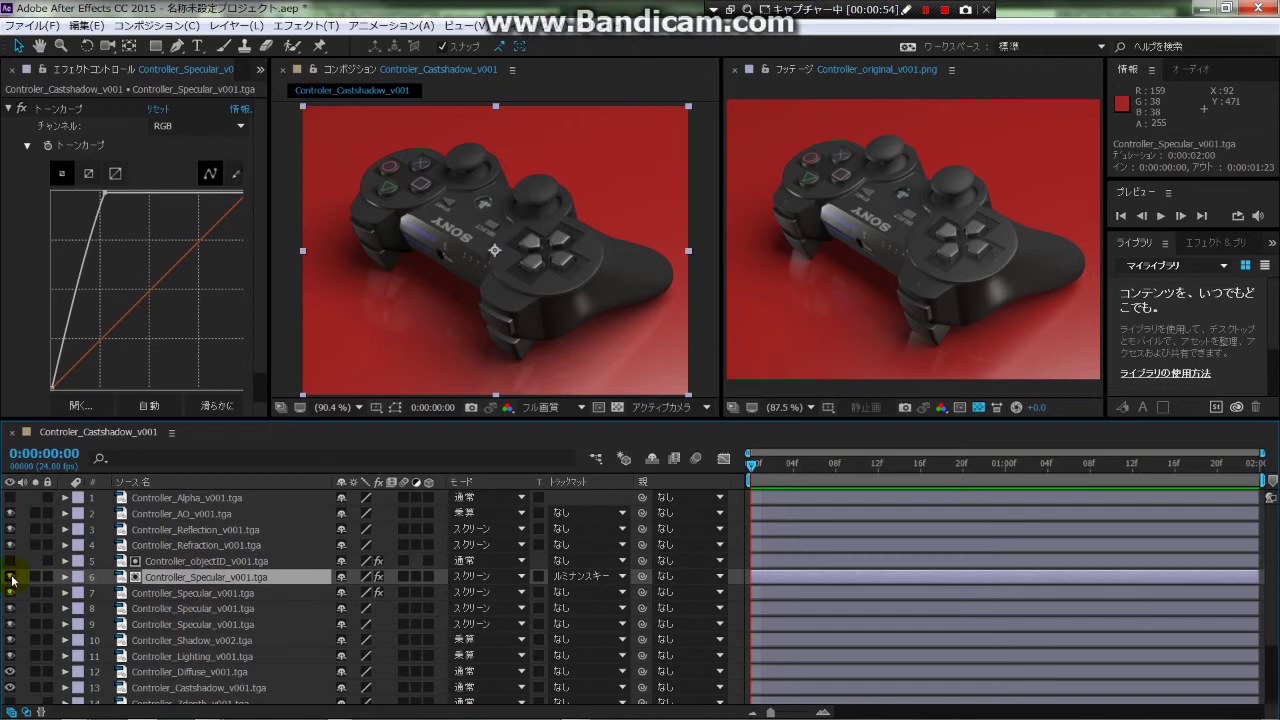
pyautogui.click(200, 561)
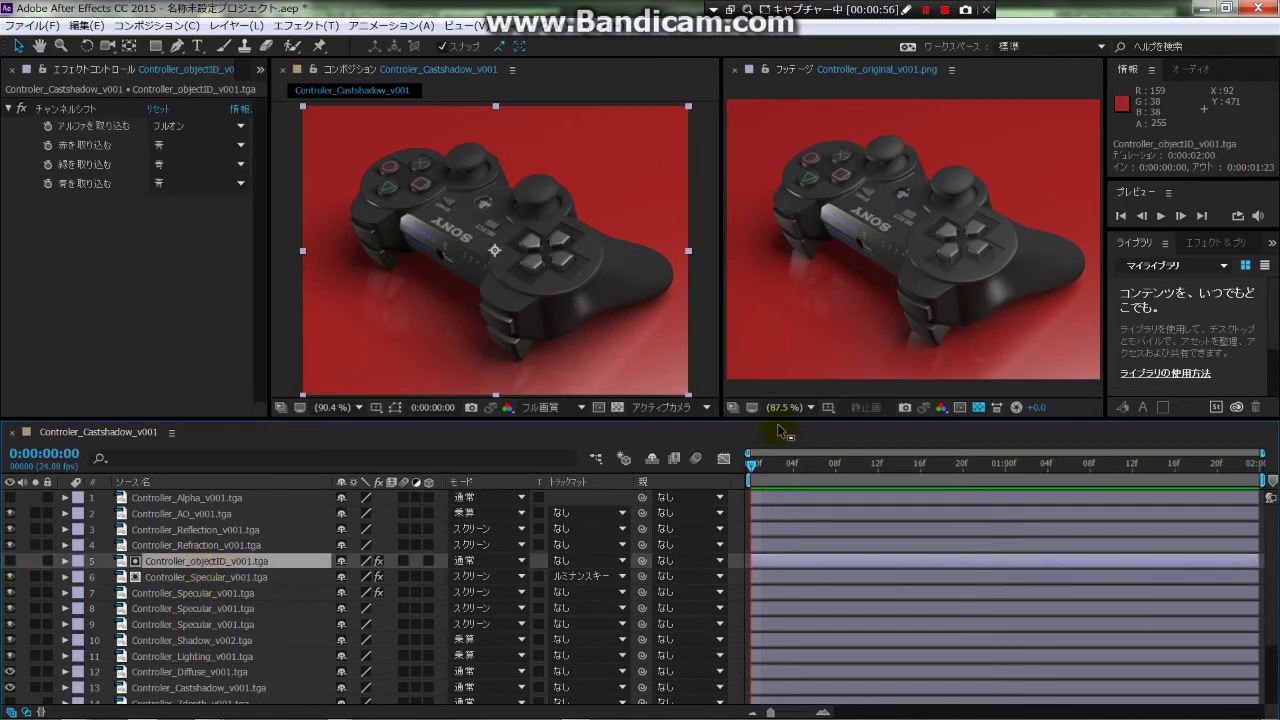
# Show Specular's tone curve and toggle layer 6 on and off to judge the highlights.
pyautogui.click(180, 561)
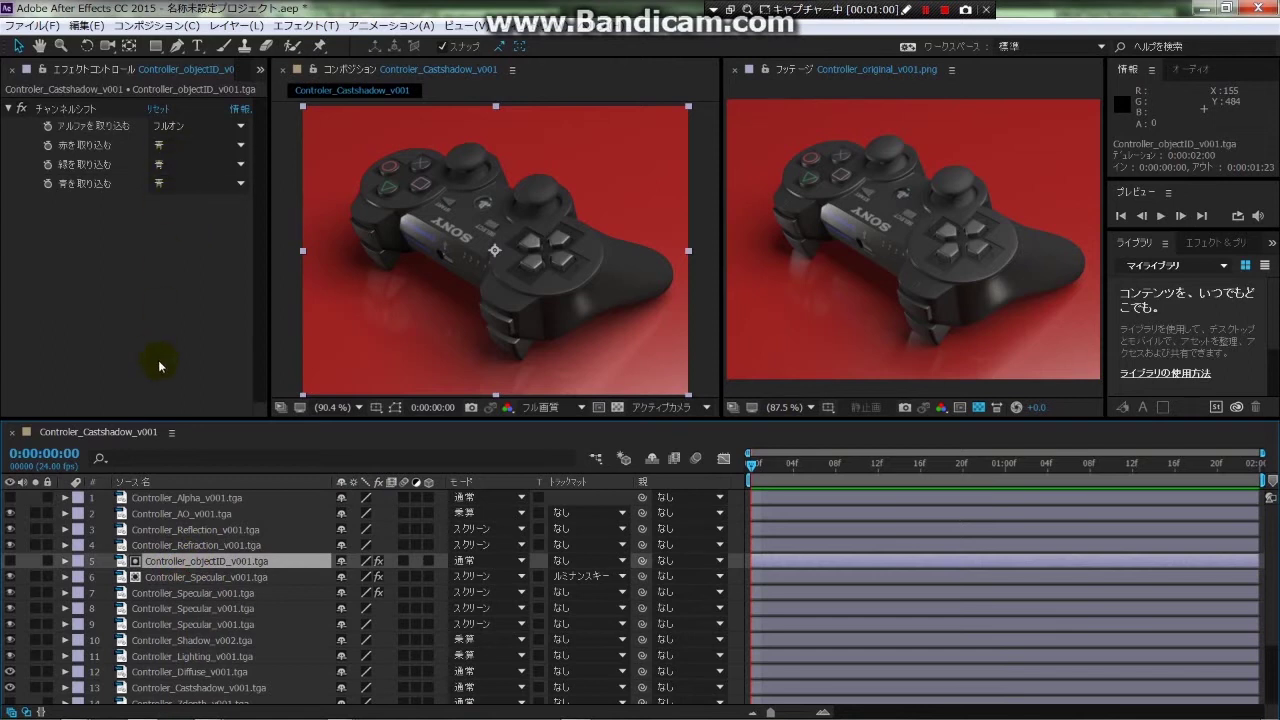
pyautogui.click(190, 578)
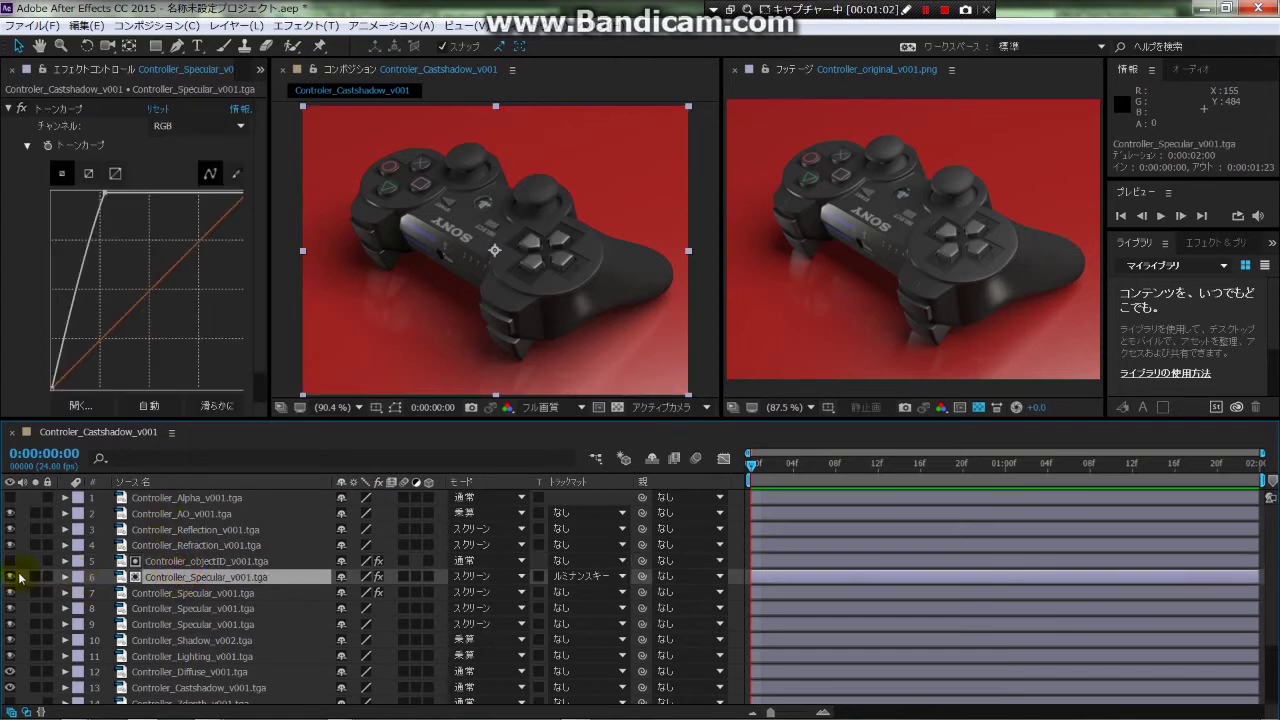
pyautogui.click(190, 577)
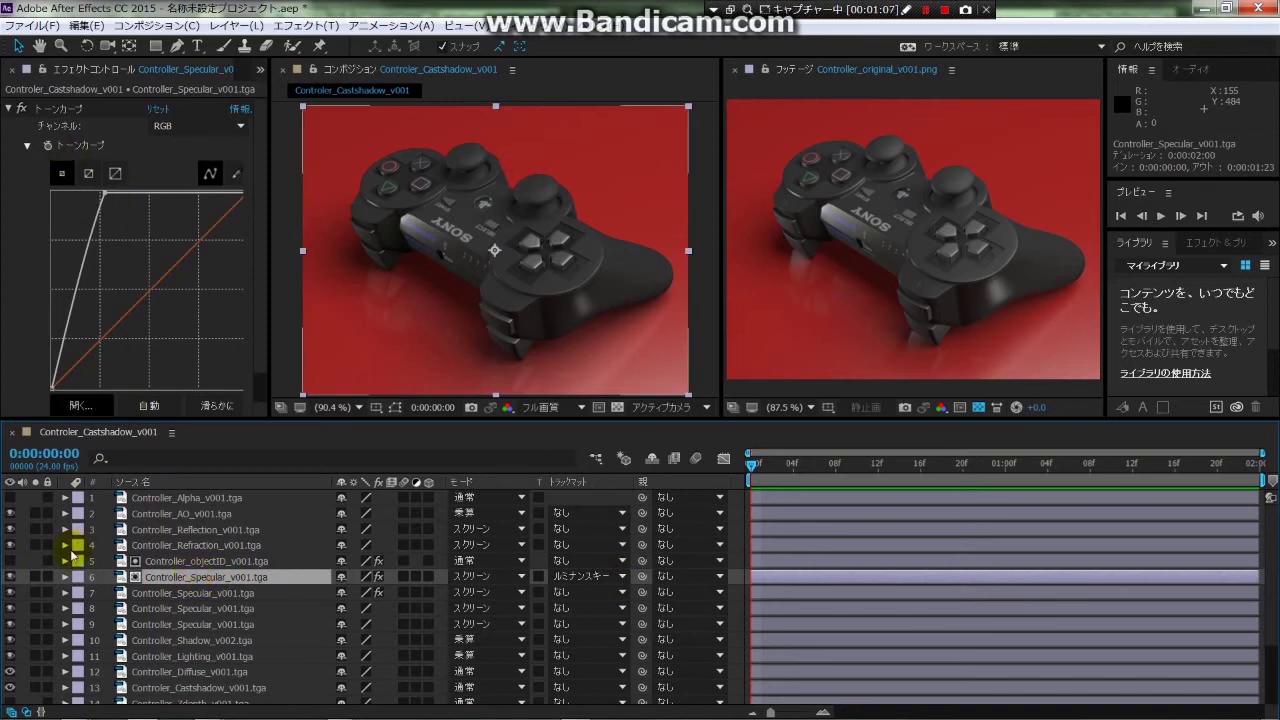
pyautogui.click(14, 578)
pyautogui.click(14, 578)
pyautogui.click(14, 578)
pyautogui.click(14, 578)
pyautogui.click(14, 578)
pyautogui.click(14, 578)
pyautogui.click(14, 578)
pyautogui.click(14, 578)
pyautogui.click(14, 578)
pyautogui.click(14, 578)
pyautogui.click(14, 578)
pyautogui.click(14, 578)
pyautogui.click(14, 578)
pyautogui.click(14, 578)
pyautogui.click(14, 578)
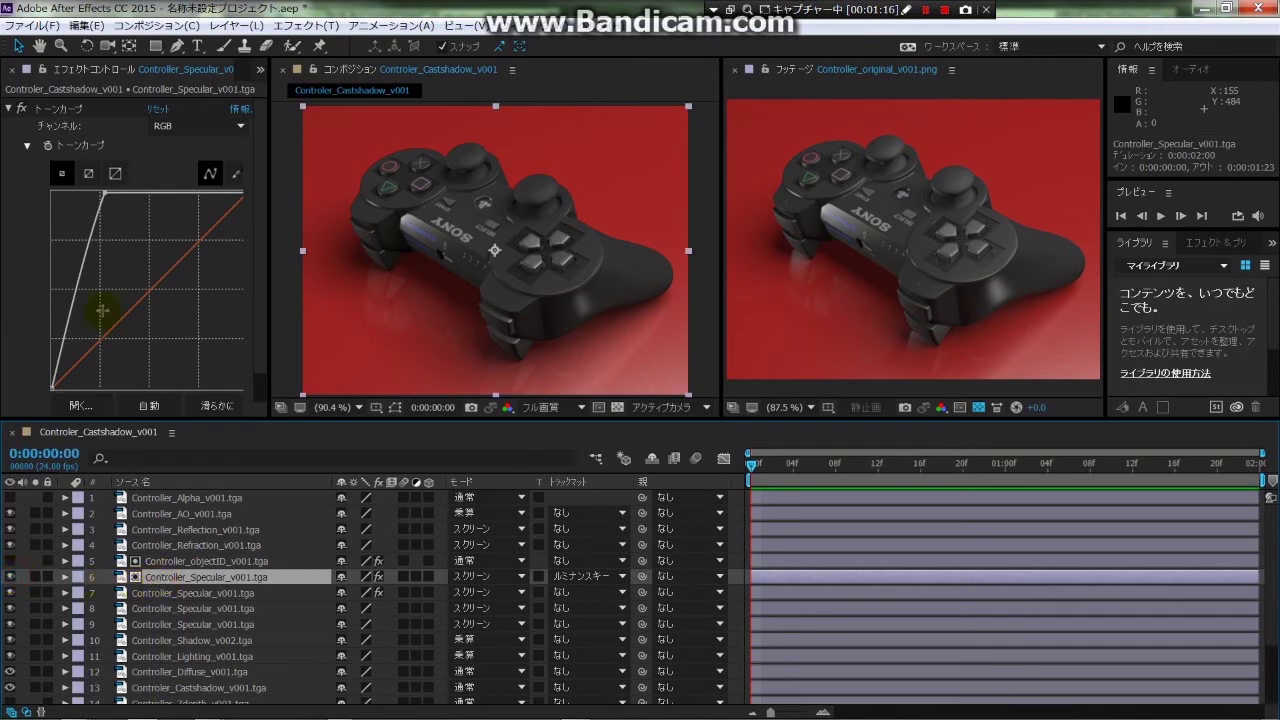
# Bend the Tone Curve into a steep upward bow to brighten the specular highlights.
pyautogui.moveTo(101, 193)
pyautogui.mouseDown()
pyautogui.moveTo(60, 186)
pyautogui.moveTo(42, 200)
pyautogui.mouseUp()
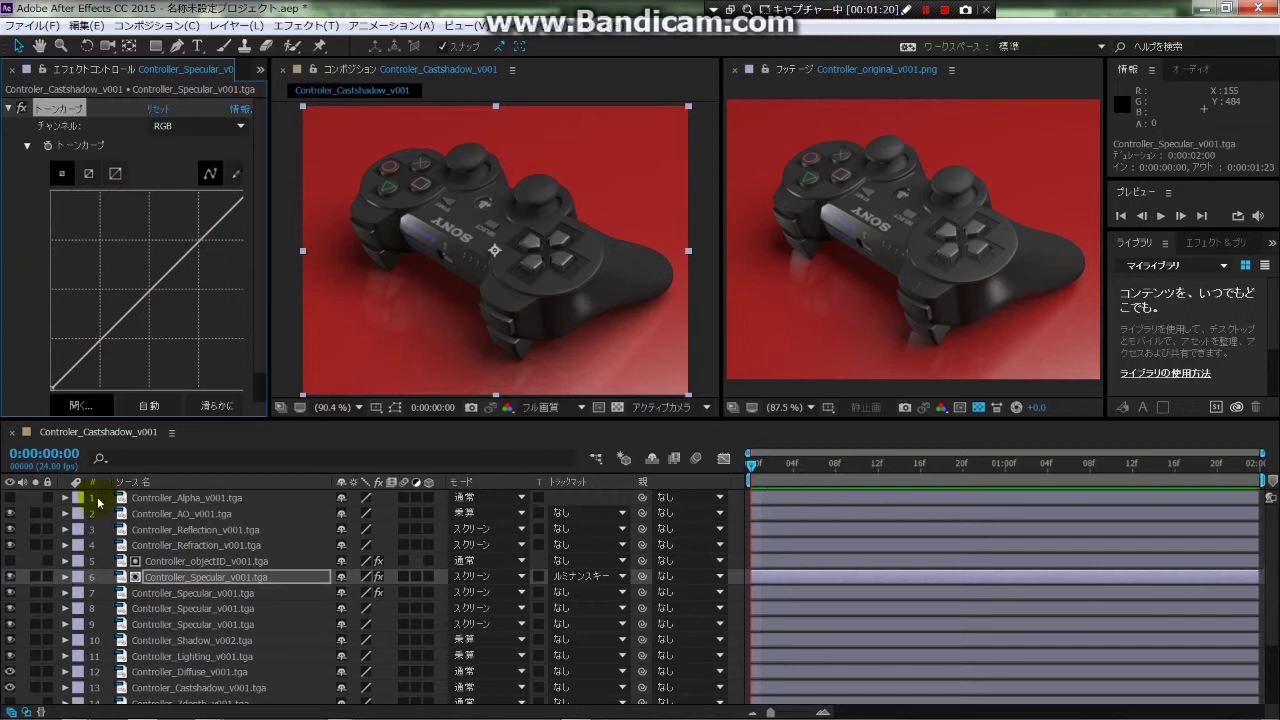
pyautogui.moveTo(120, 318); pyautogui.dragTo(62, 192)
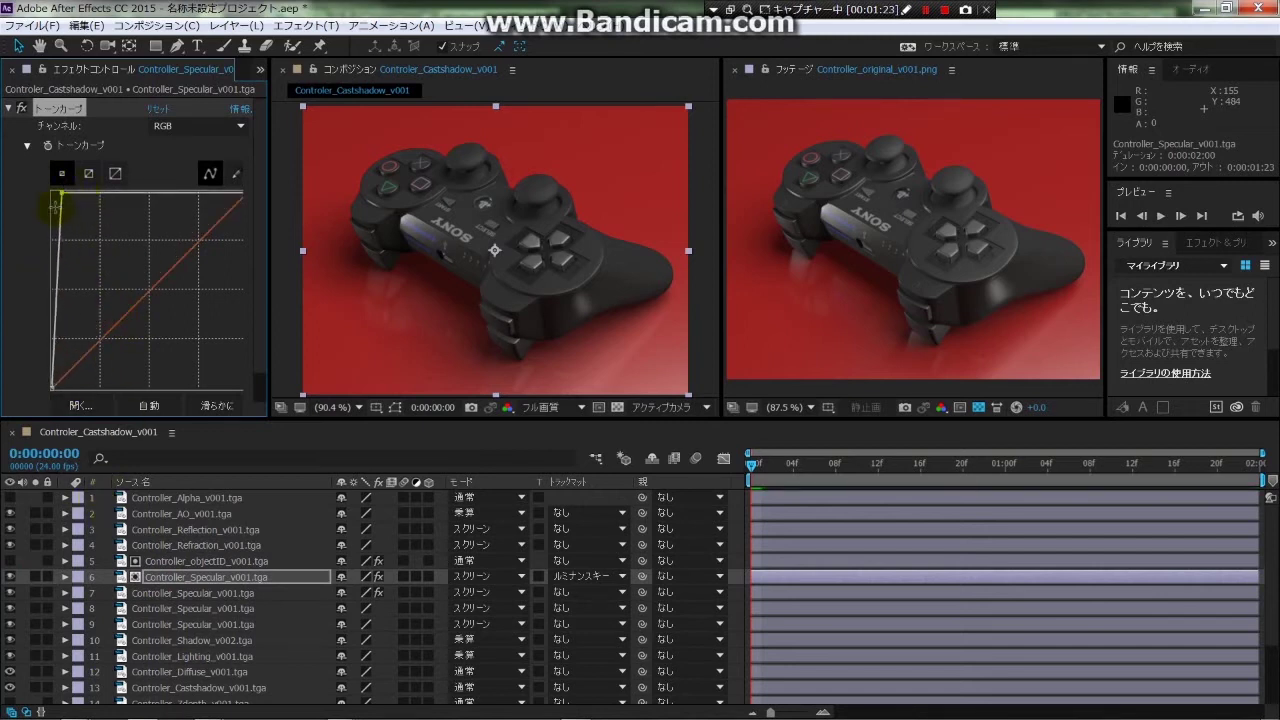
pyautogui.click(9, 108)
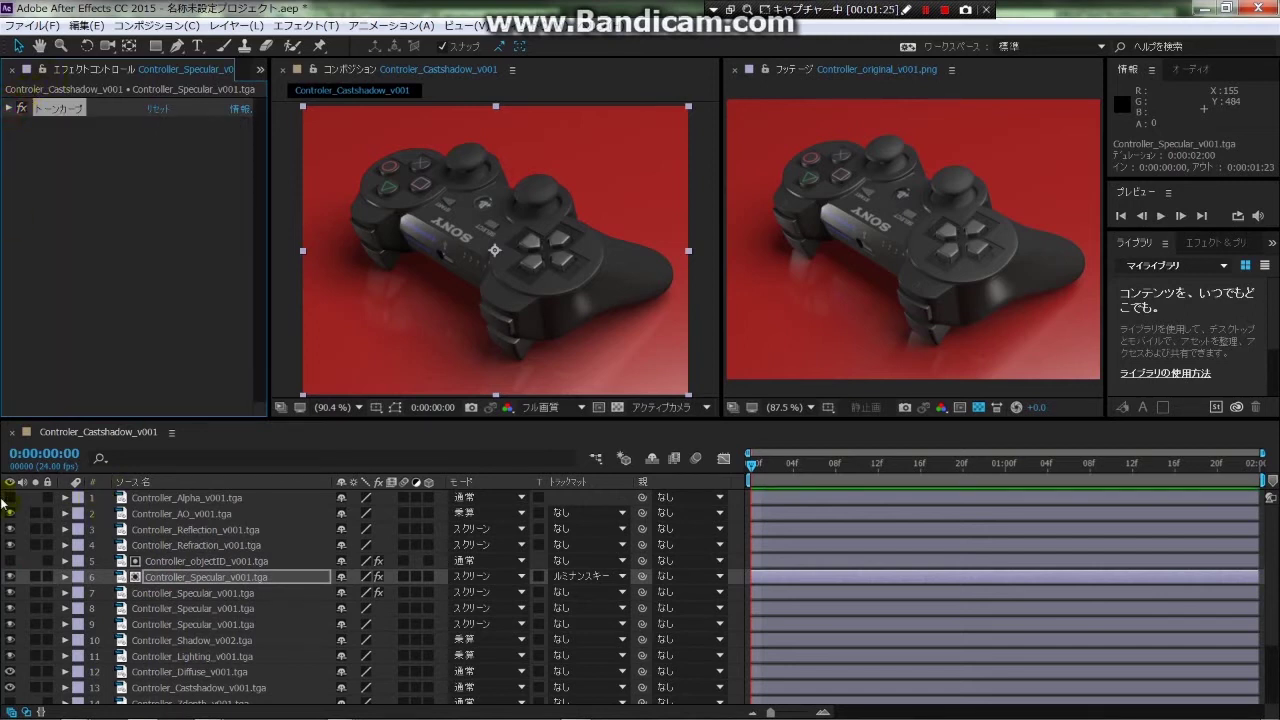
pyautogui.click(10, 577)
# Toggle the brightened Specular layer to compare, leave it visible, and select the objectID matte.
pyautogui.click(10, 577)
pyautogui.click(10, 577)
pyautogui.click(10, 577)
pyautogui.click(10, 577)
pyautogui.click(10, 577)
pyautogui.click(10, 577)
pyautogui.click(10, 577)
pyautogui.click(10, 577)
pyautogui.click(10, 577)
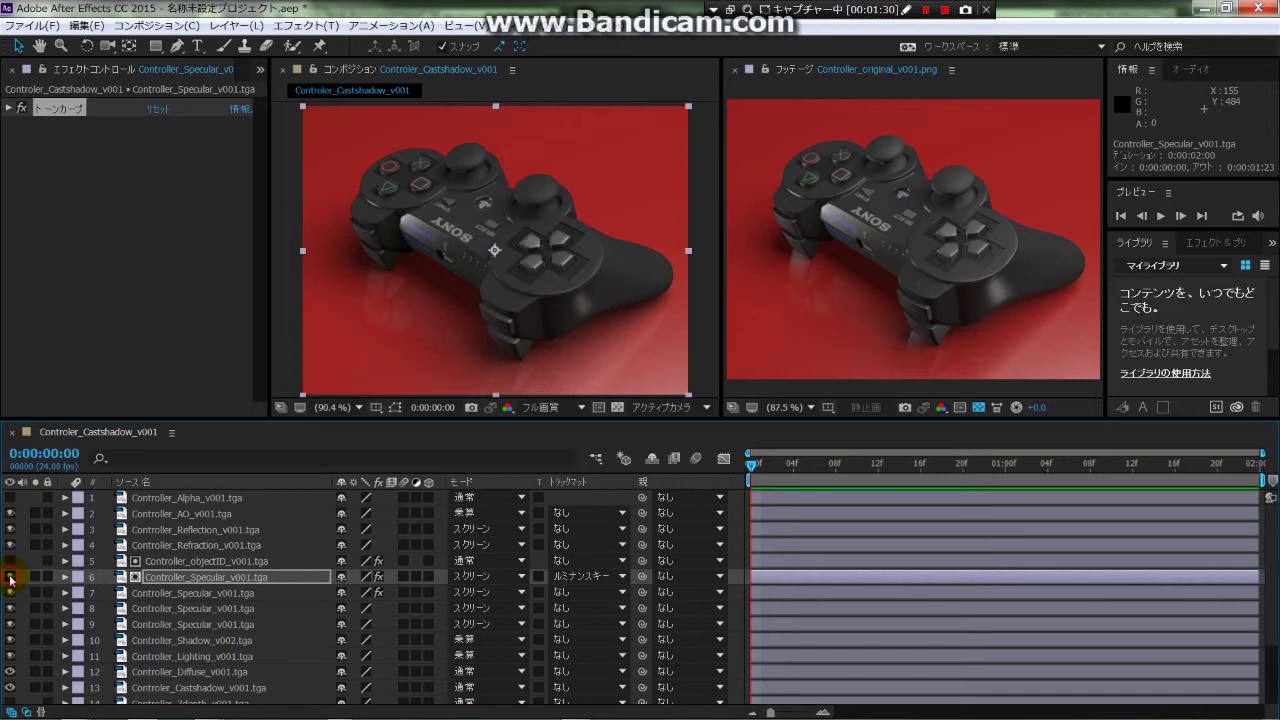
pyautogui.click(10, 577)
pyautogui.click(10, 577)
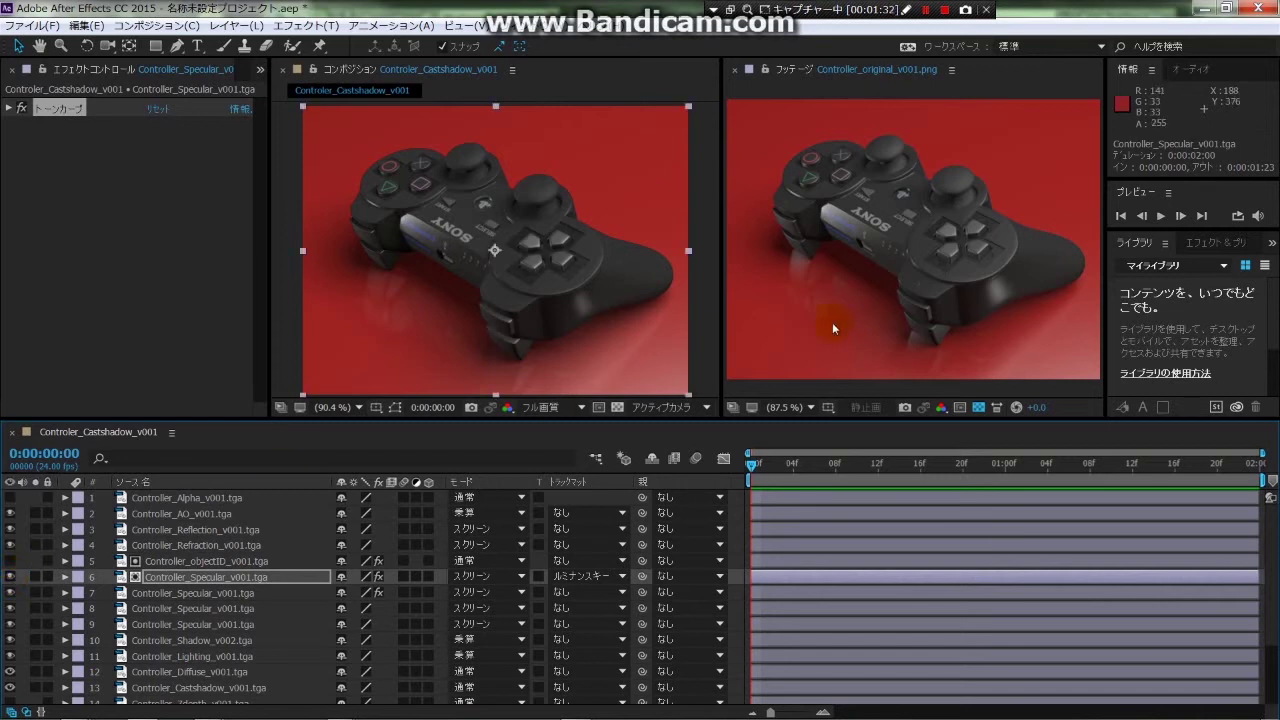
pyautogui.click(10, 577)
pyautogui.click(10, 577)
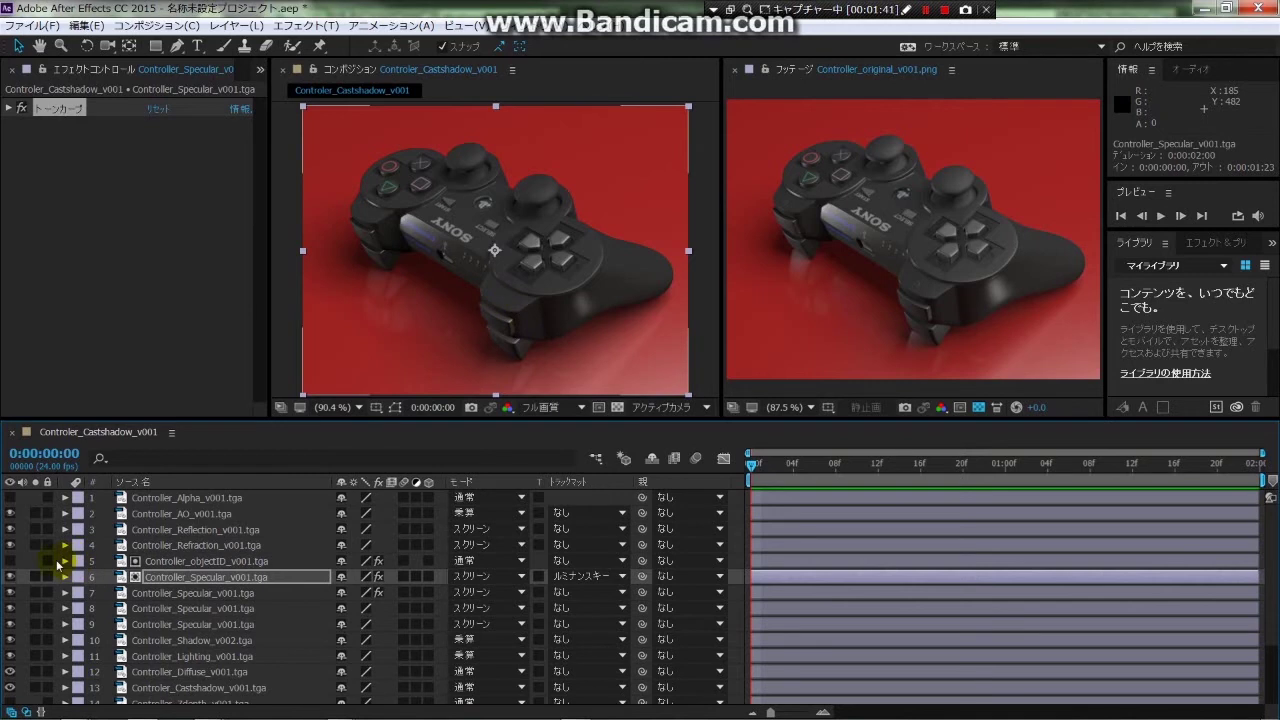
pyautogui.click(10, 577)
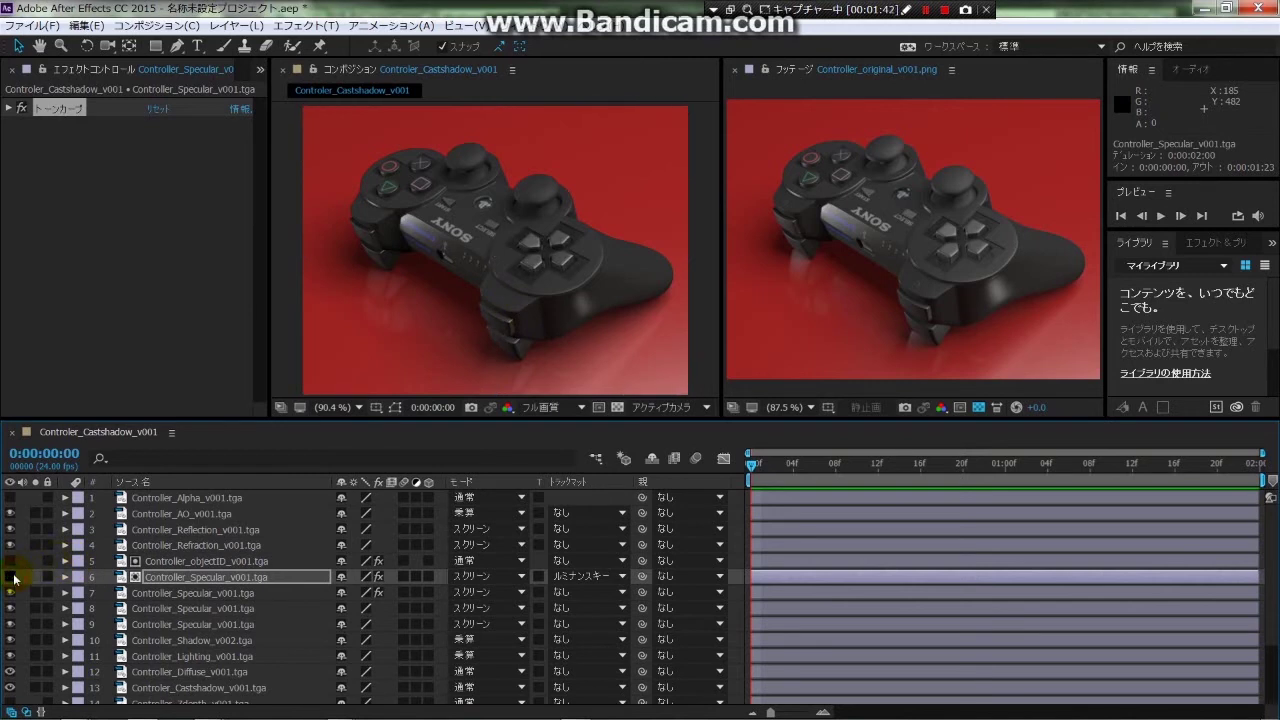
pyautogui.click(10, 577)
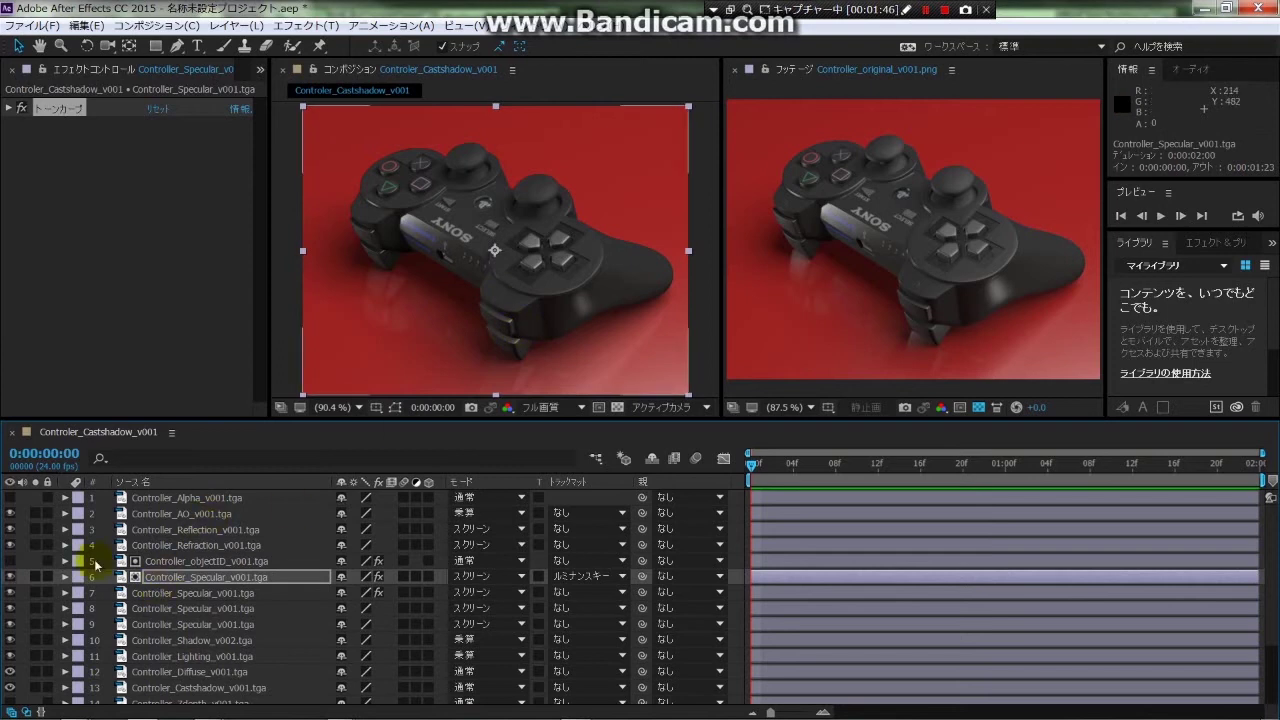
pyautogui.keyDown('shift'); pyautogui.click(190, 562); pyautogui.keyUp('shift')
# Move the objectID matte and Specular pair below Controller_Lighting_v001.tga.
pyautogui.moveTo(195, 577)
pyautogui.mouseDown()
pyautogui.moveTo(195, 545)
pyautogui.moveTo(196, 591)
pyautogui.mouseUp()
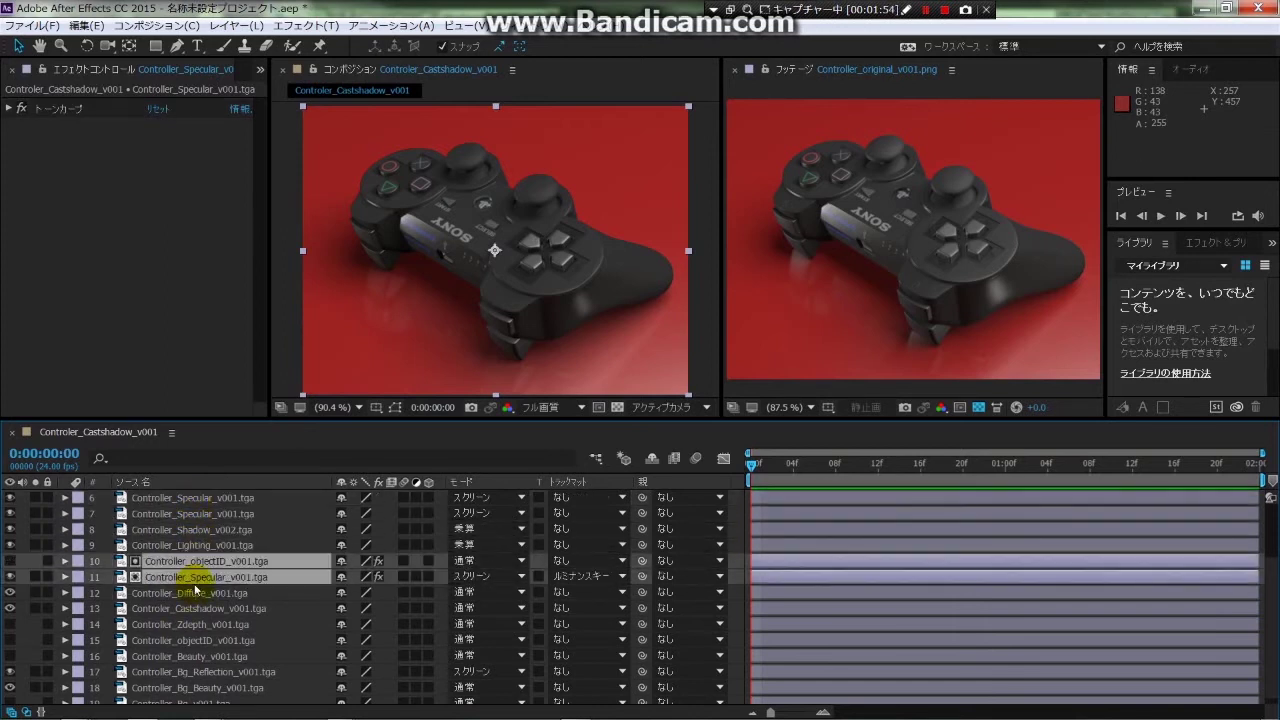
pyautogui.click(182, 545)
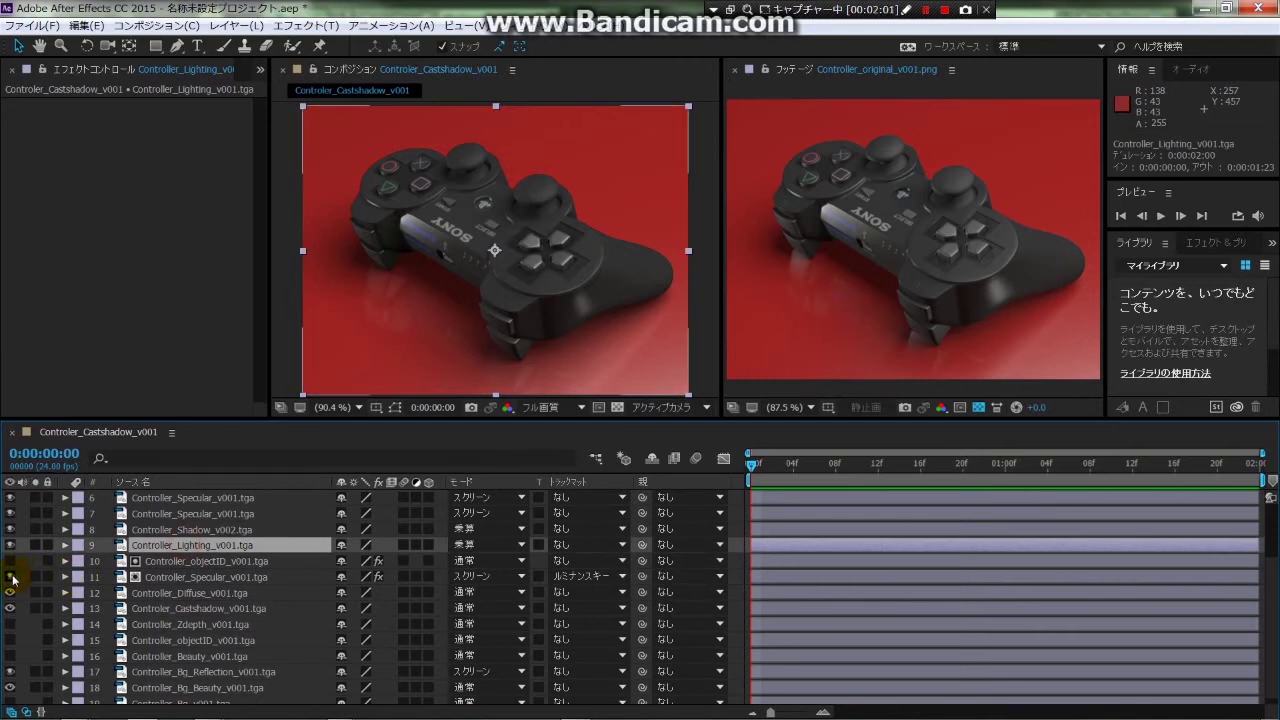
pyautogui.click(183, 531)
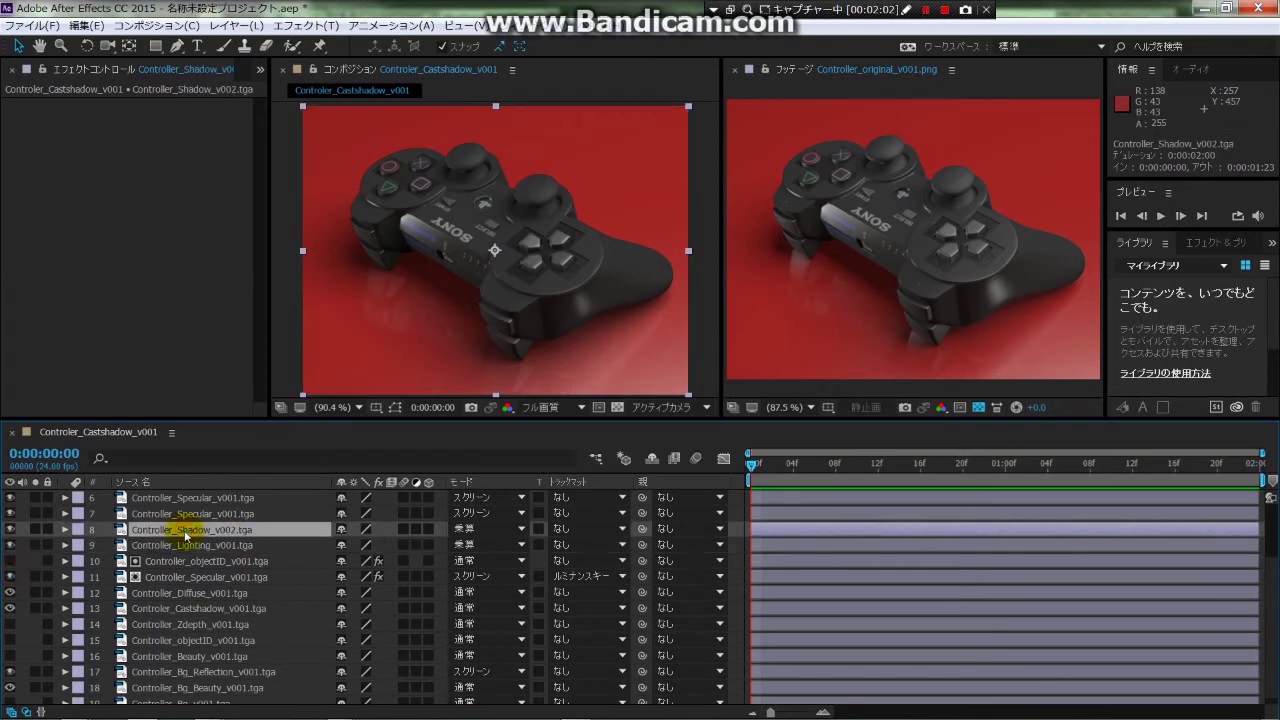
pyautogui.scroll(2, 185, 536)
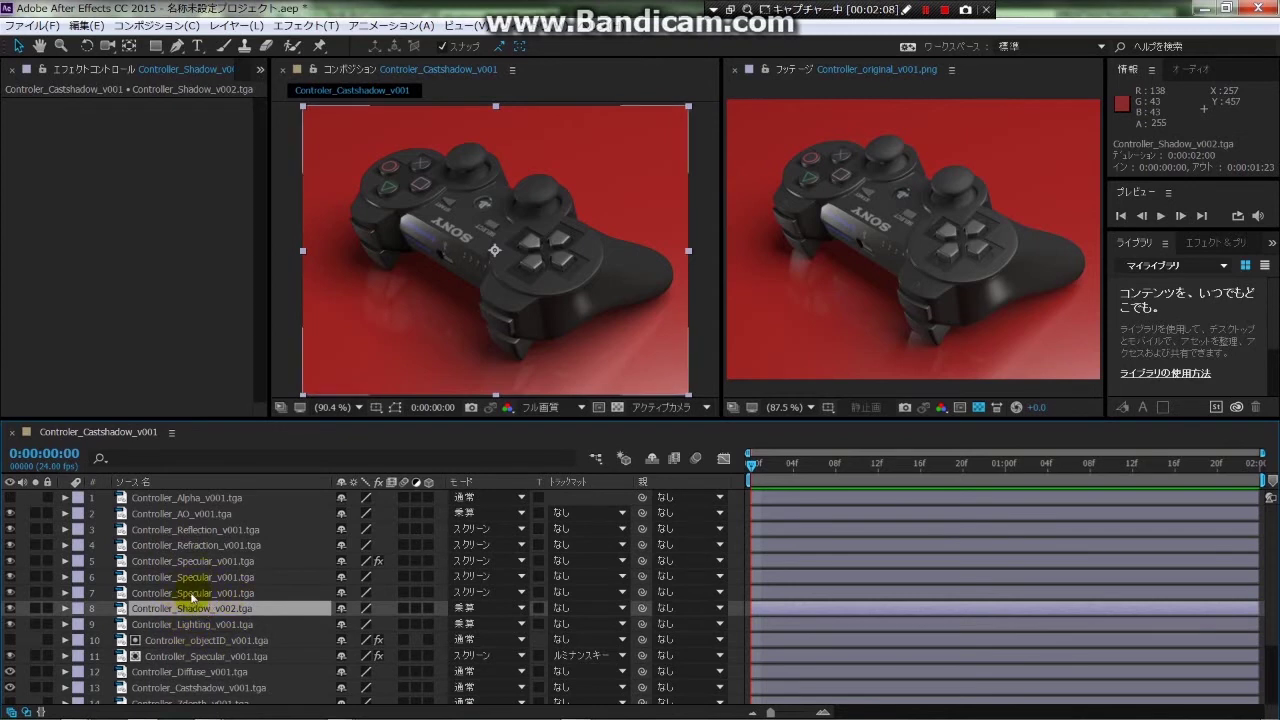
pyautogui.click(191, 592)
pyautogui.click(190, 545)
# Preview the Reflection pass in its own viewer, then reselect the specular layers in rows 5–7.
pyautogui.doubleClick(190, 529)
pyautogui.click(189, 513)
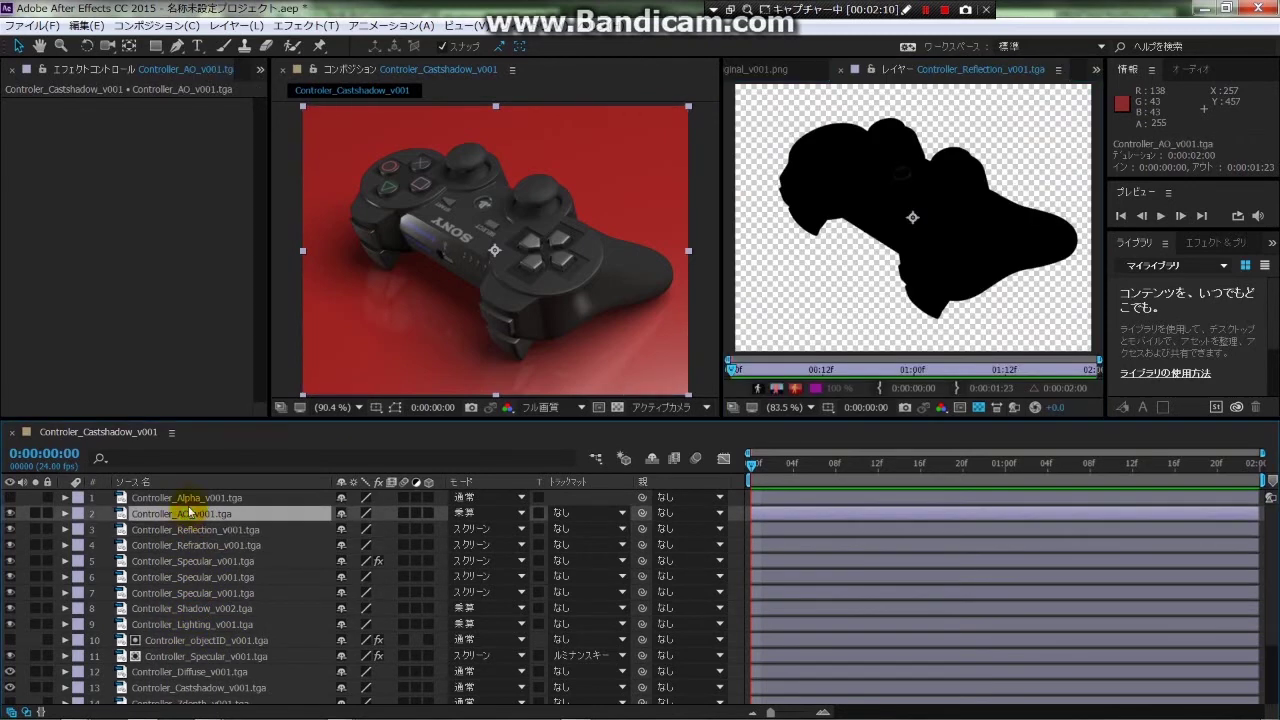
pyautogui.click(188, 529)
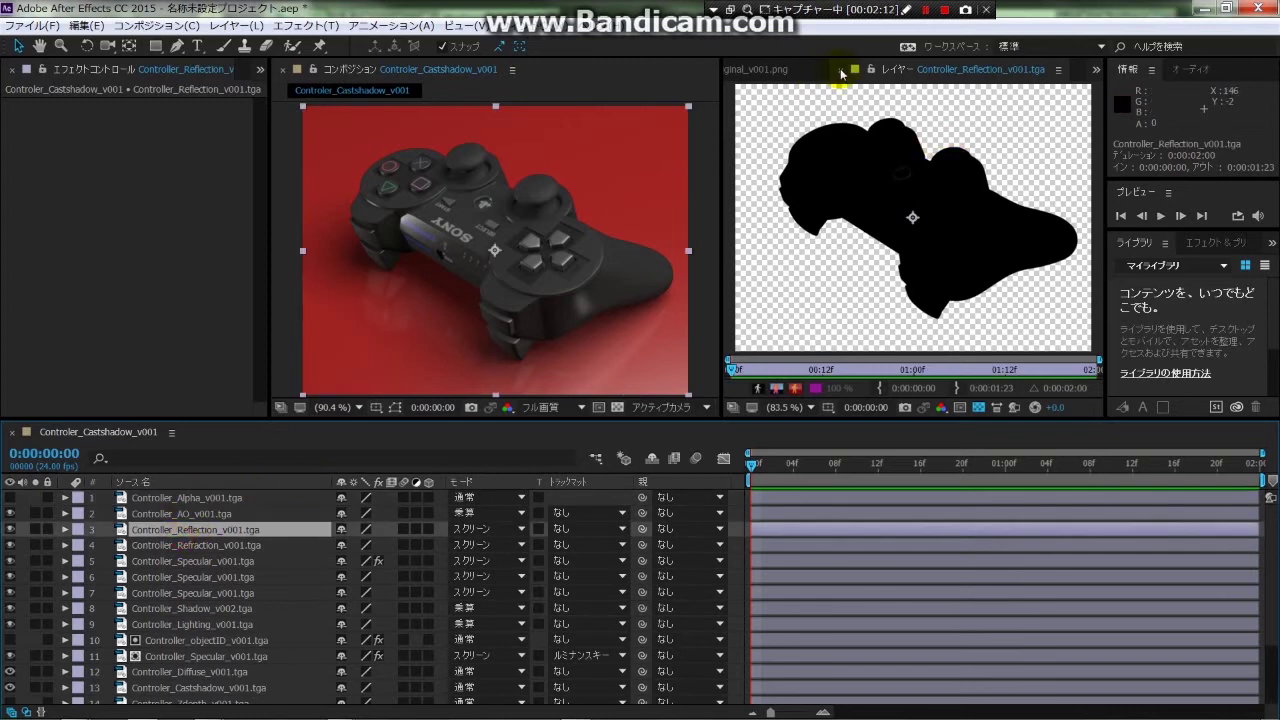
pyautogui.click(842, 70)
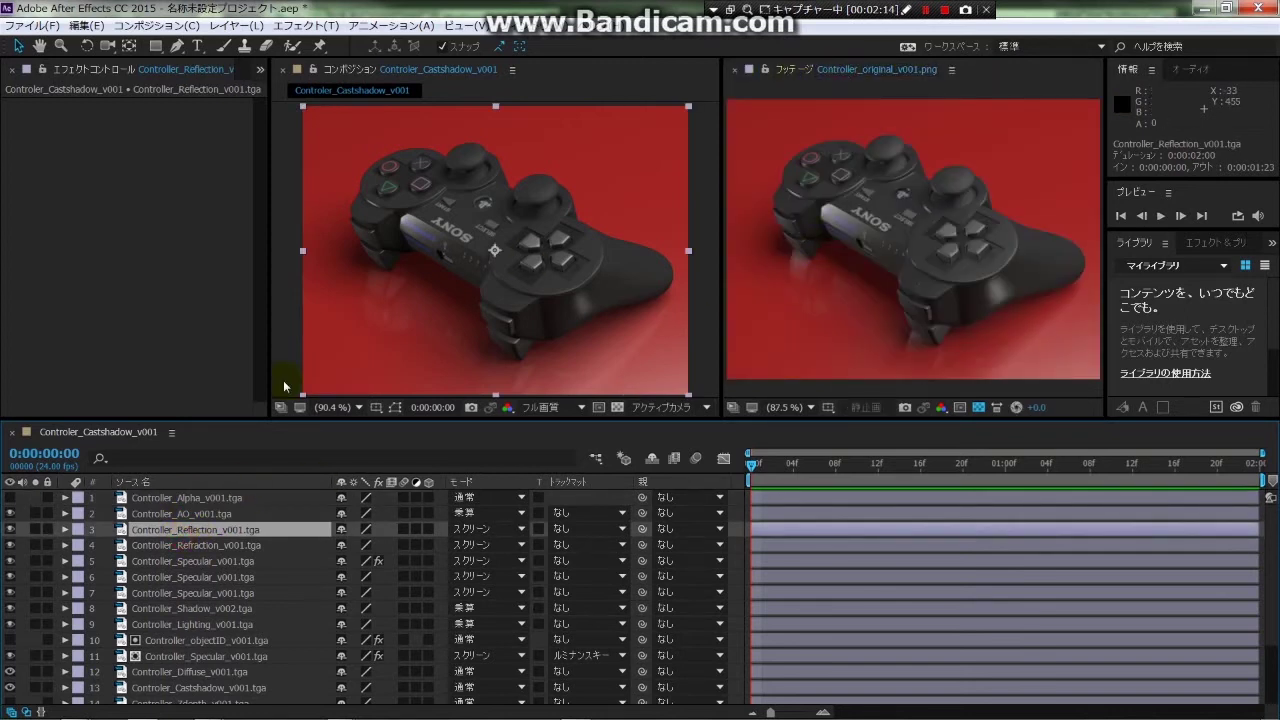
pyautogui.click(190, 546)
pyautogui.click(176, 577)
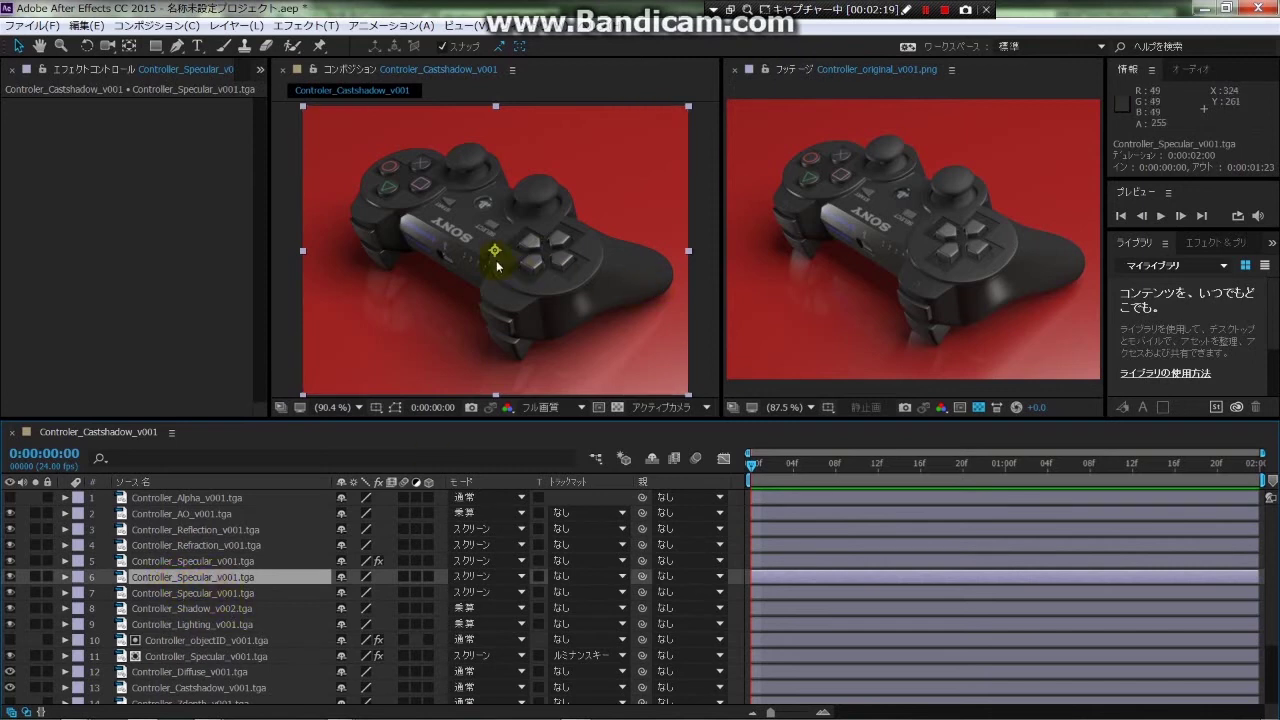
pyautogui.click(198, 595)
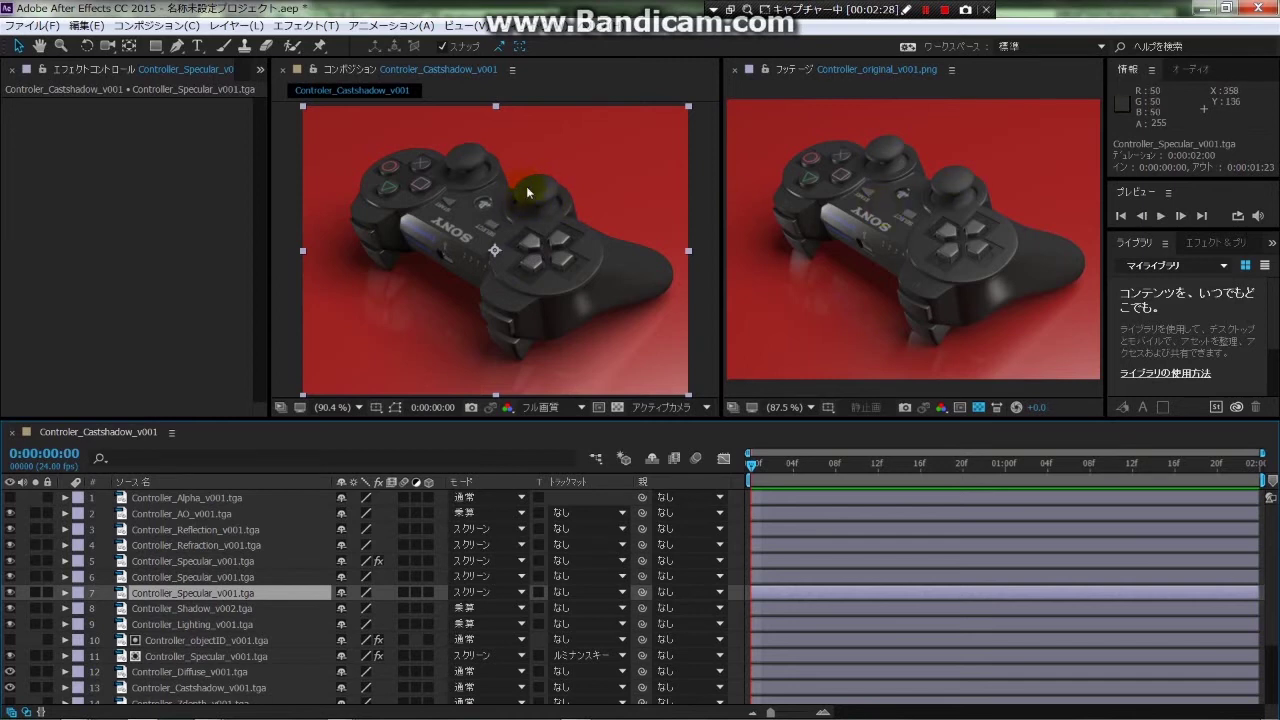
pyautogui.click(180, 575)
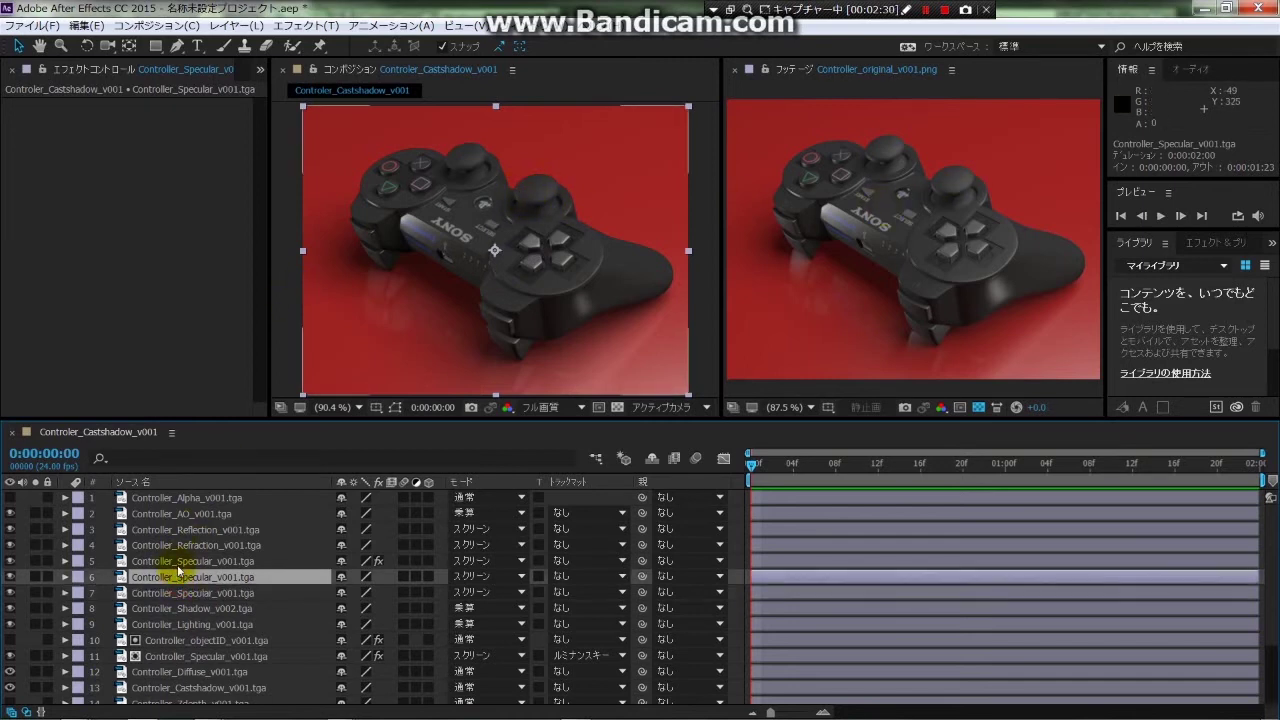
pyautogui.click(180, 561)
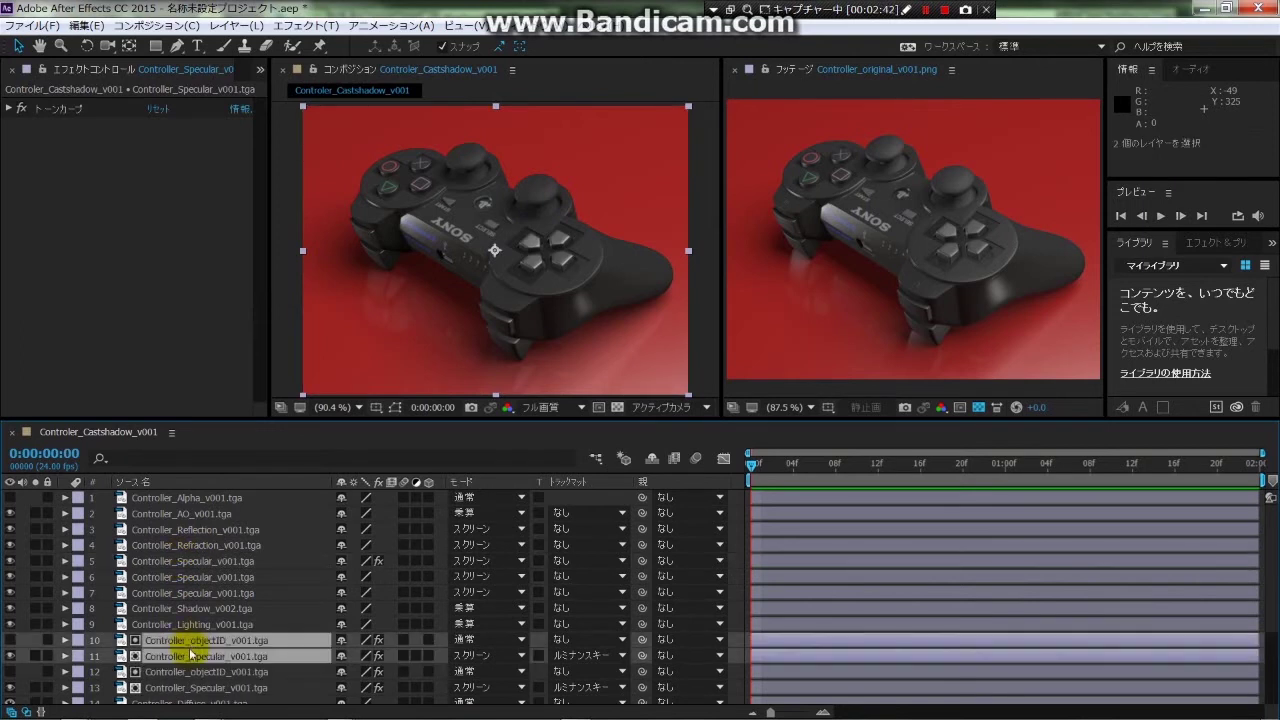
# Move the duplicate pair to rows 5–6 and set its Channel Shift red, green, blue from Green.
pyautogui.moveTo(190, 645); pyautogui.dragTo(200, 560)
pyautogui.click(198, 577)
pyautogui.click(190, 561)
pyautogui.click(206, 158)
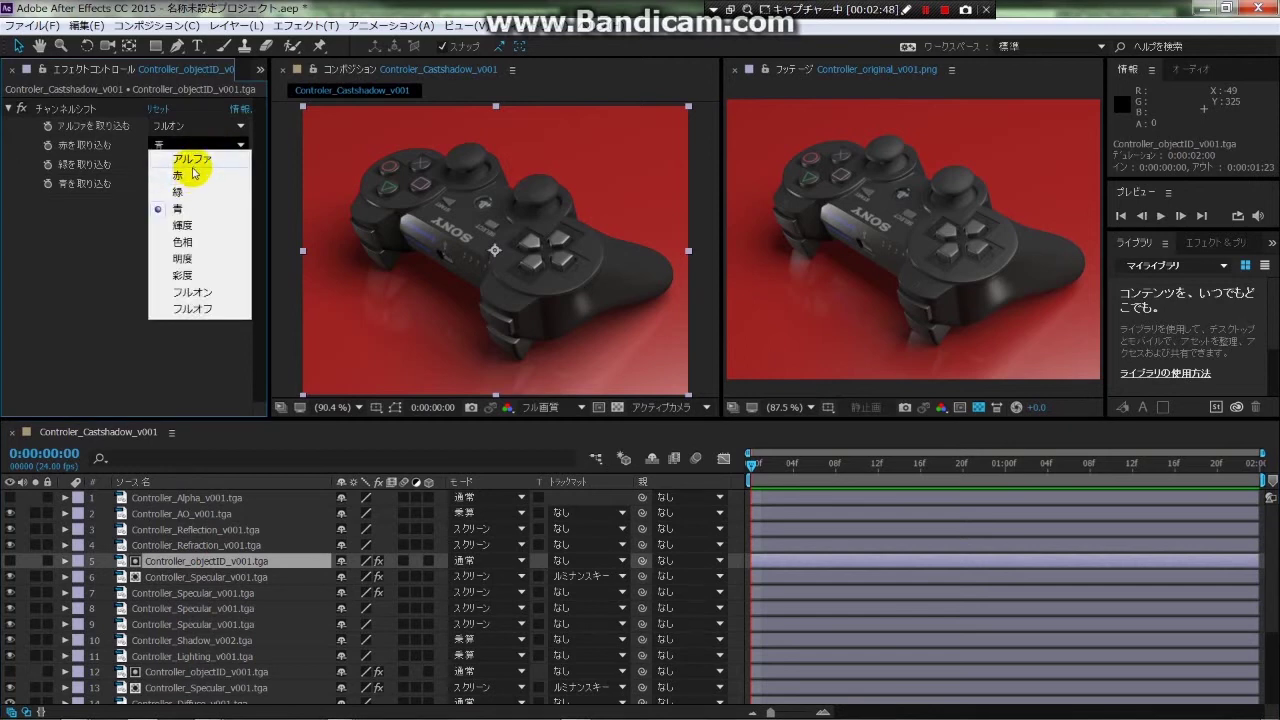
pyautogui.click(189, 197)
pyautogui.click(195, 164)
pyautogui.click(180, 208)
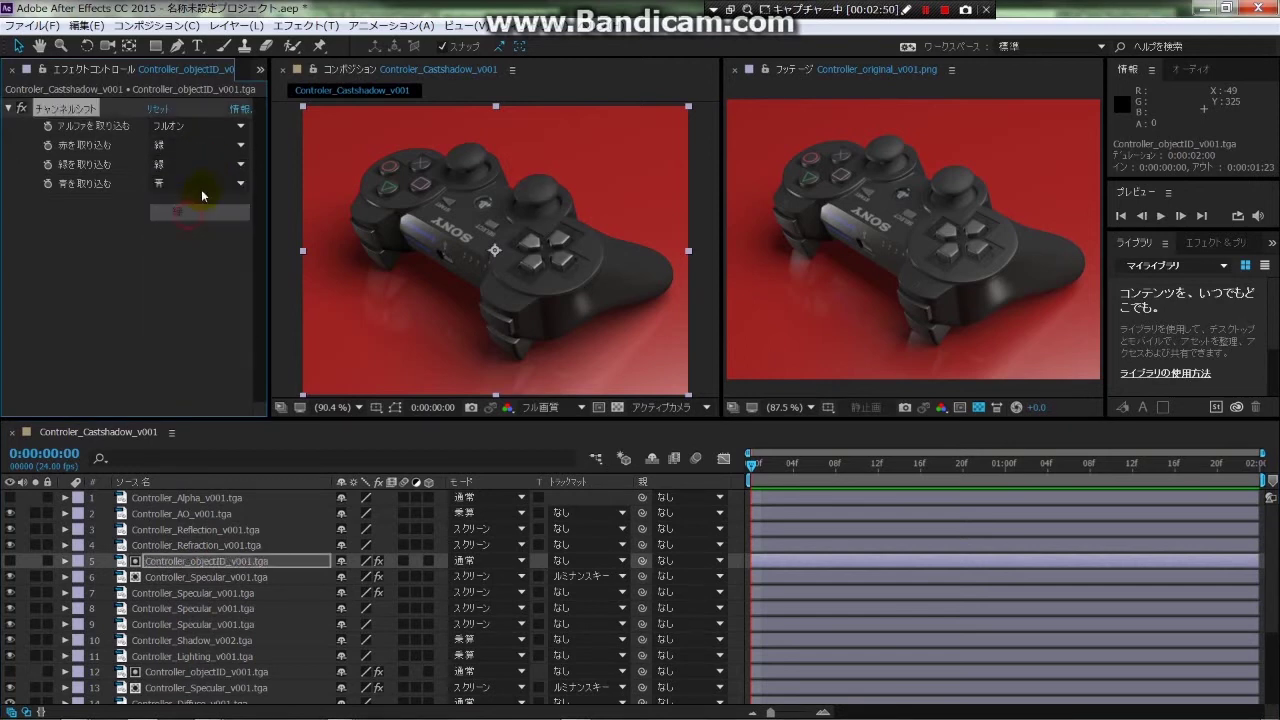
pyautogui.click(195, 183)
pyautogui.click(183, 231)
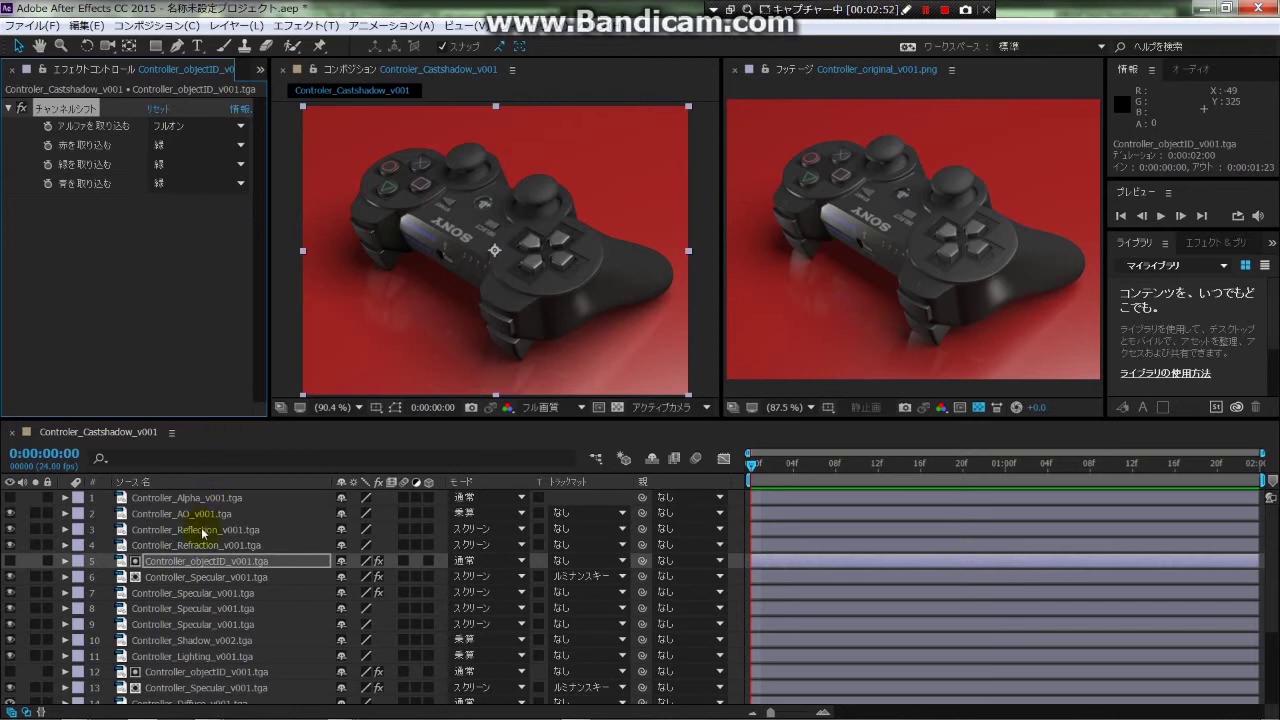
# Check the Specular layer's curves and visibility, then reselect the objectID and Specular layers.
pyautogui.click(205, 577)
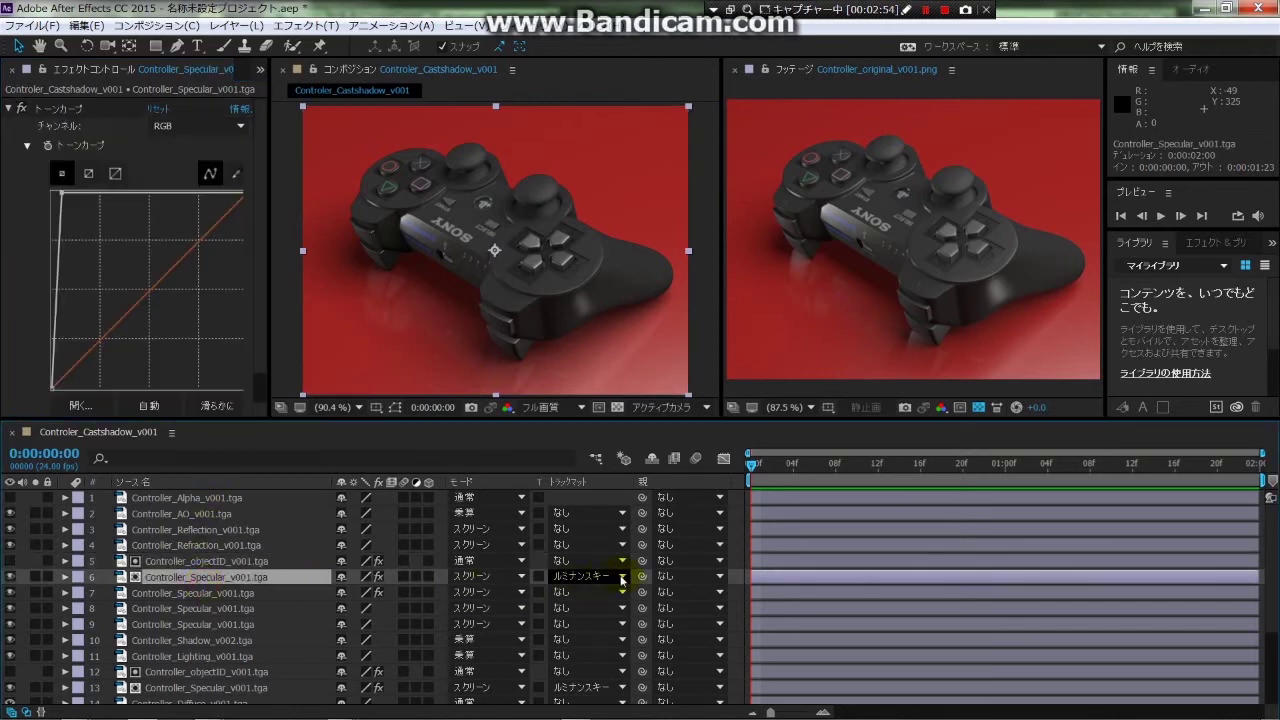
pyautogui.click(12, 577)
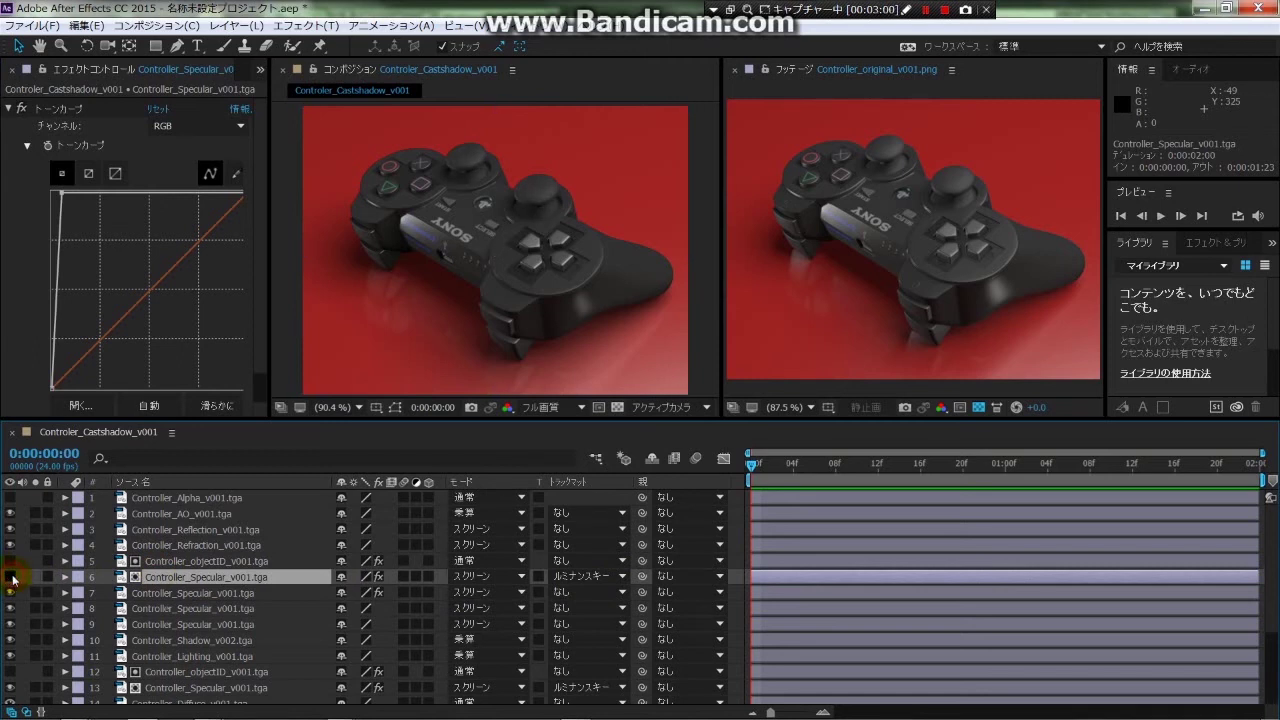
pyautogui.click(185, 561)
pyautogui.keyDown('shift'); pyautogui.click(182, 574); pyautogui.keyUp('shift')
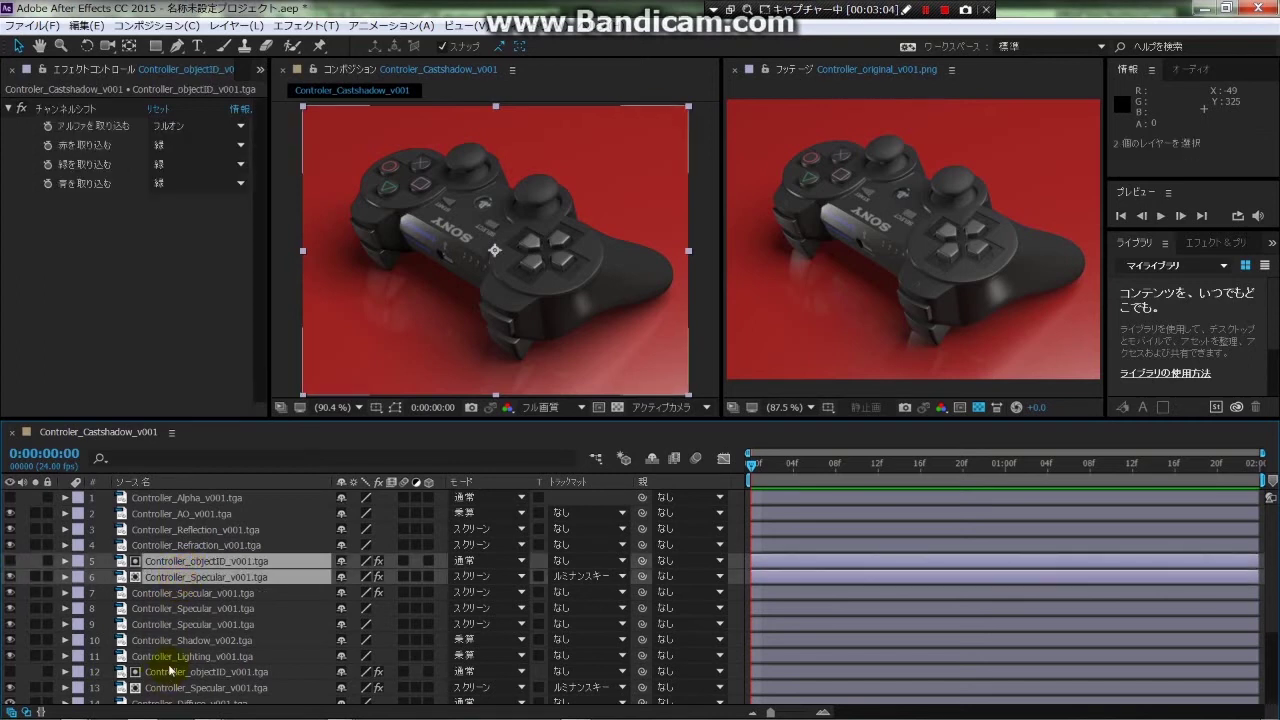
pyautogui.click(160, 545)
pyautogui.click(163, 577)
pyautogui.click(163, 561)
pyautogui.click(163, 580)
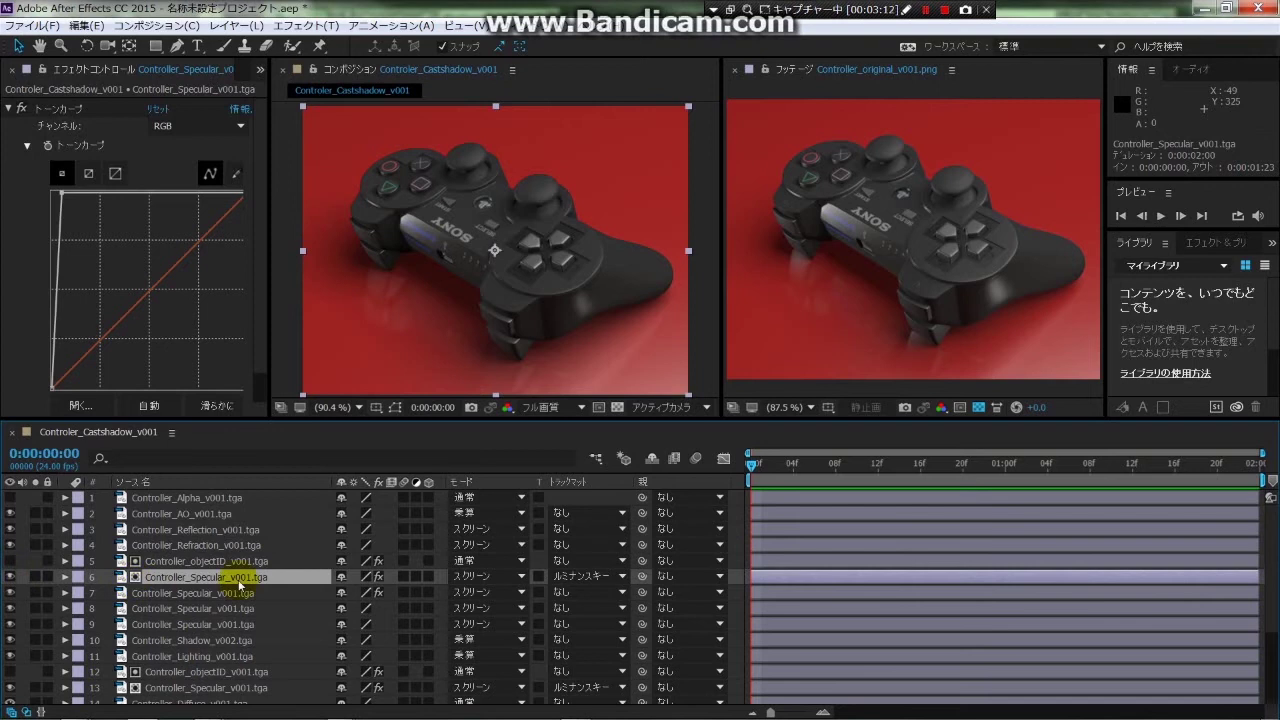
# Select layers 1 through 15, from Alpha down to the controller passes.
pyautogui.hotkey('ctrl', 'Down')
pyautogui.hotkey('ctrl', 'Down')
pyautogui.hotkey('ctrl', 'Down')
pyautogui.scroll(-3, 167, 642)
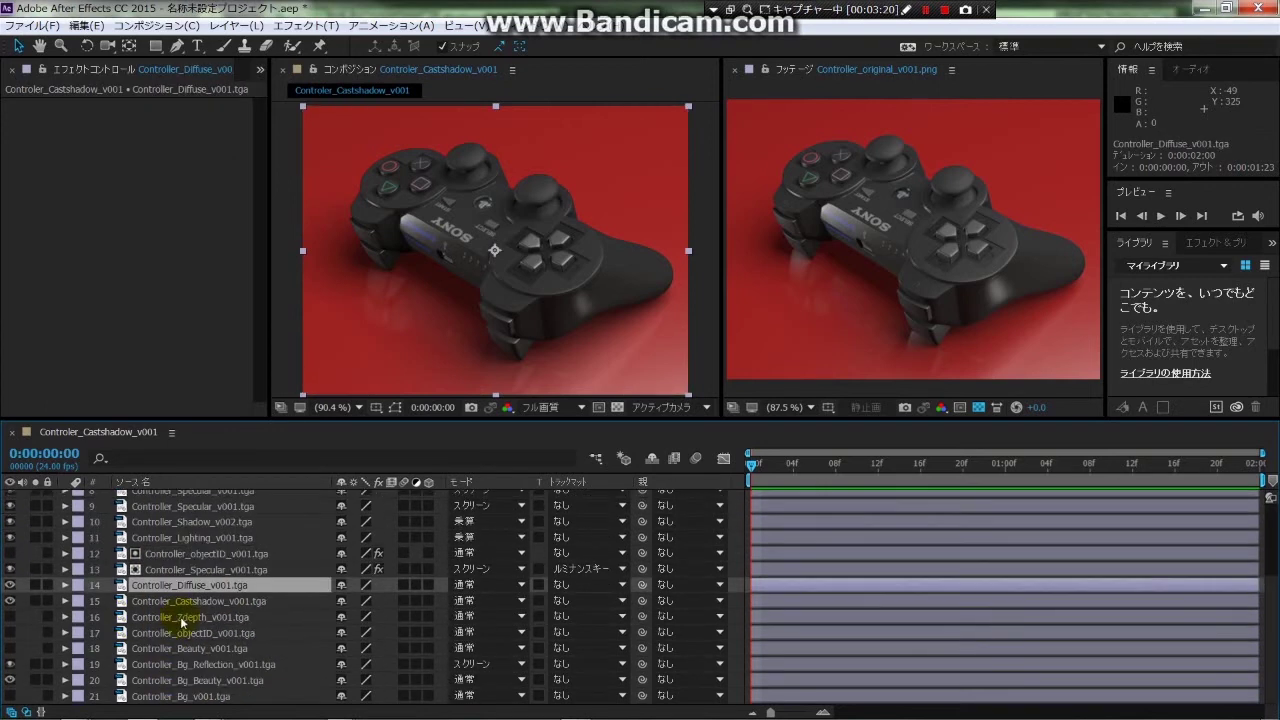
pyautogui.click(190, 619)
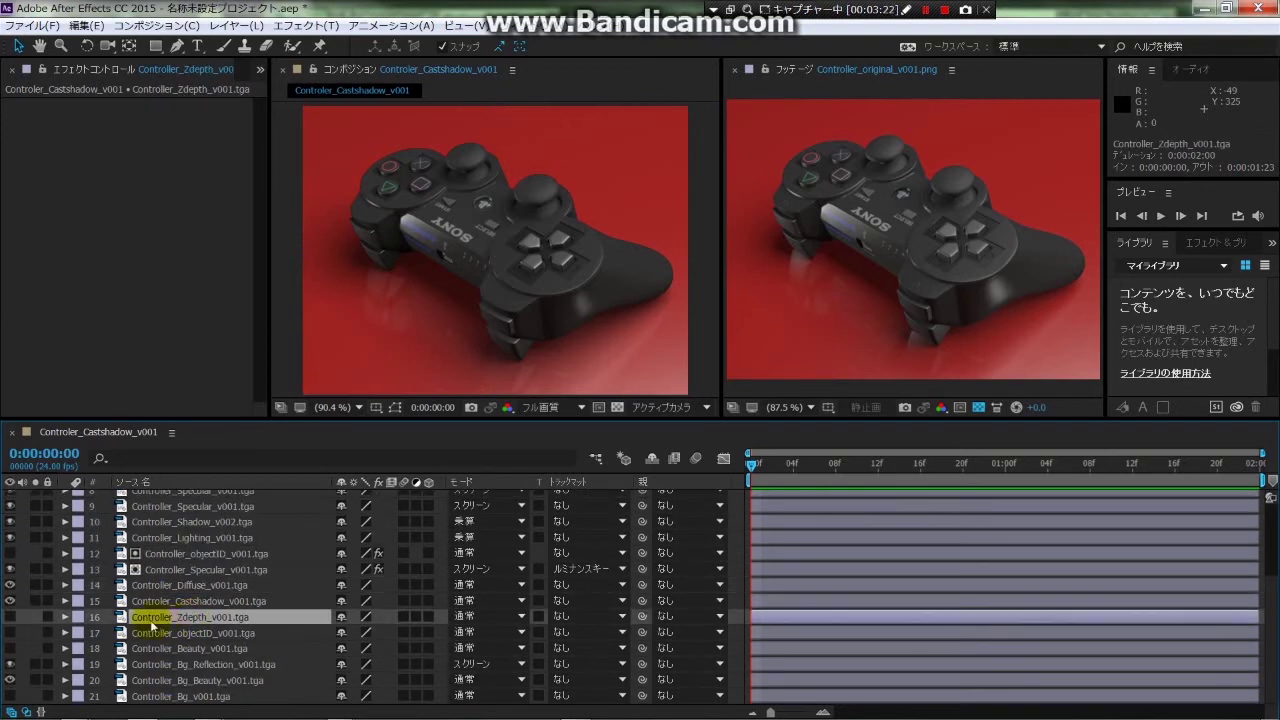
pyautogui.hotkey('ctrl', 'Up')
pyautogui.hotkey('ctrl', 'Up')
pyautogui.hotkey('ctrl', 'Up')
pyautogui.scroll(-1, 182, 588)
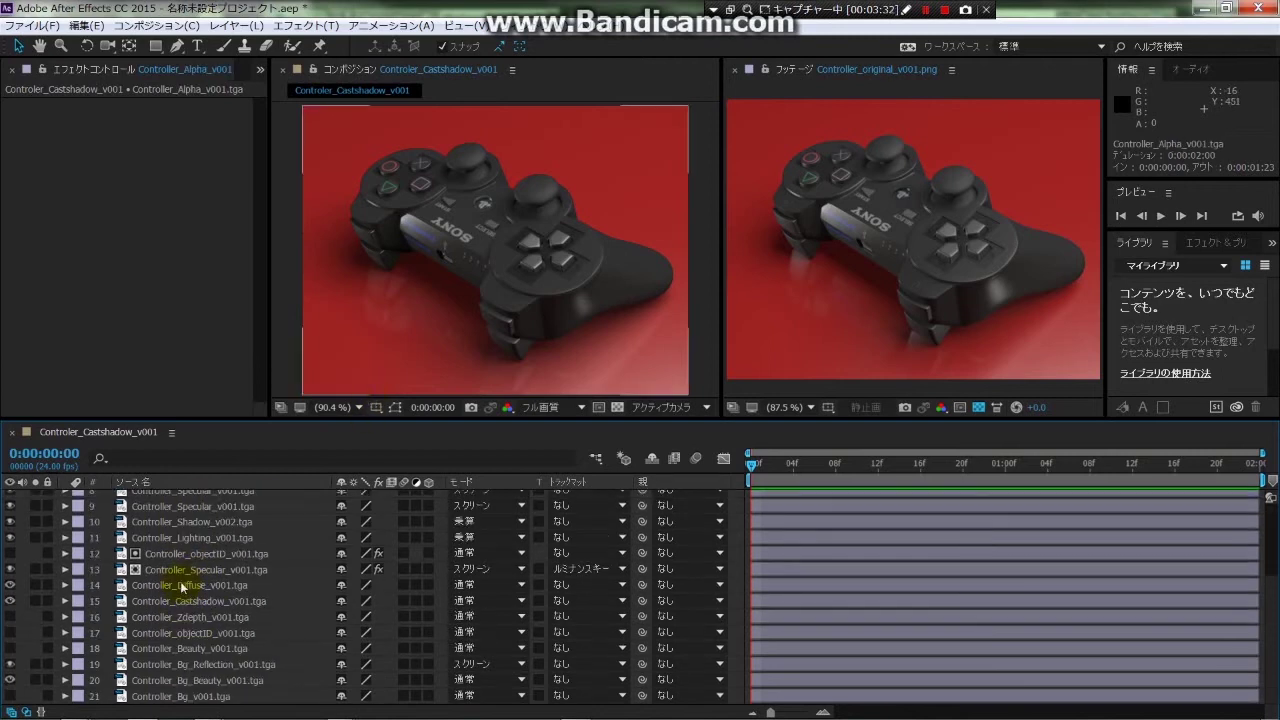
pyautogui.scroll(3, 190, 612)
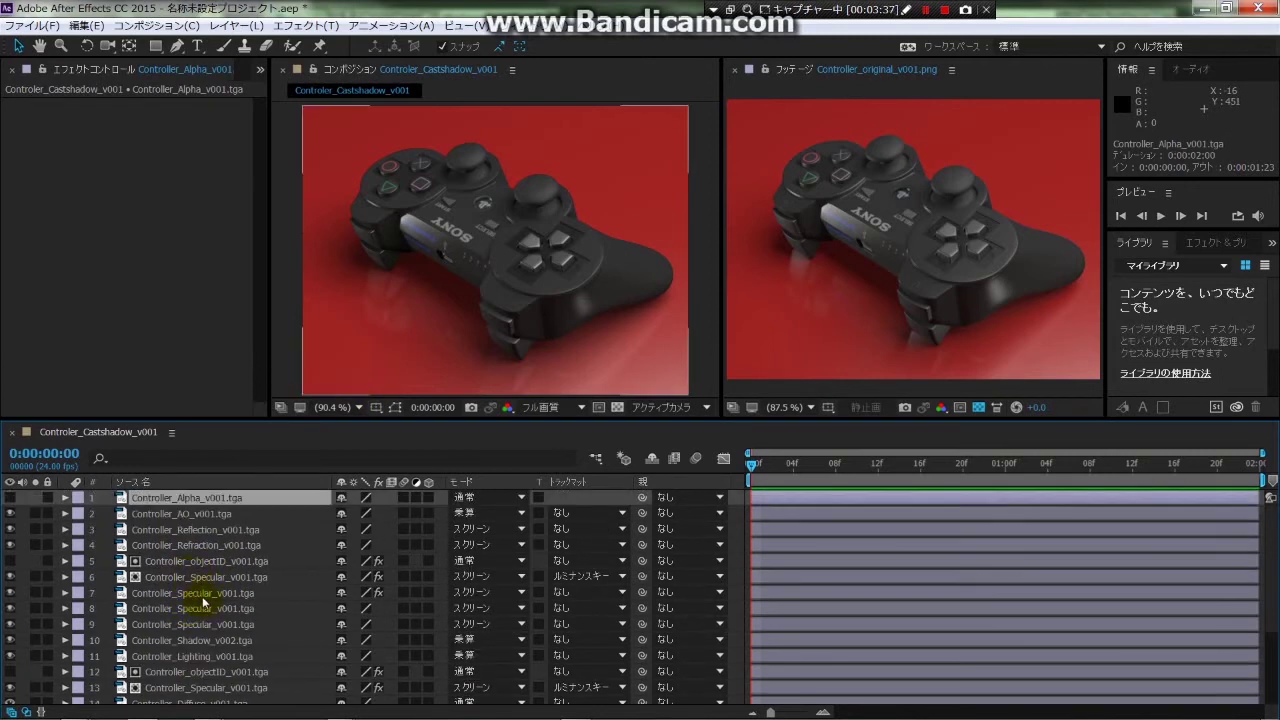
pyautogui.scroll(-3, 203, 601)
pyautogui.keyDown('shift'); pyautogui.click(193, 601); pyautogui.keyUp('shift')
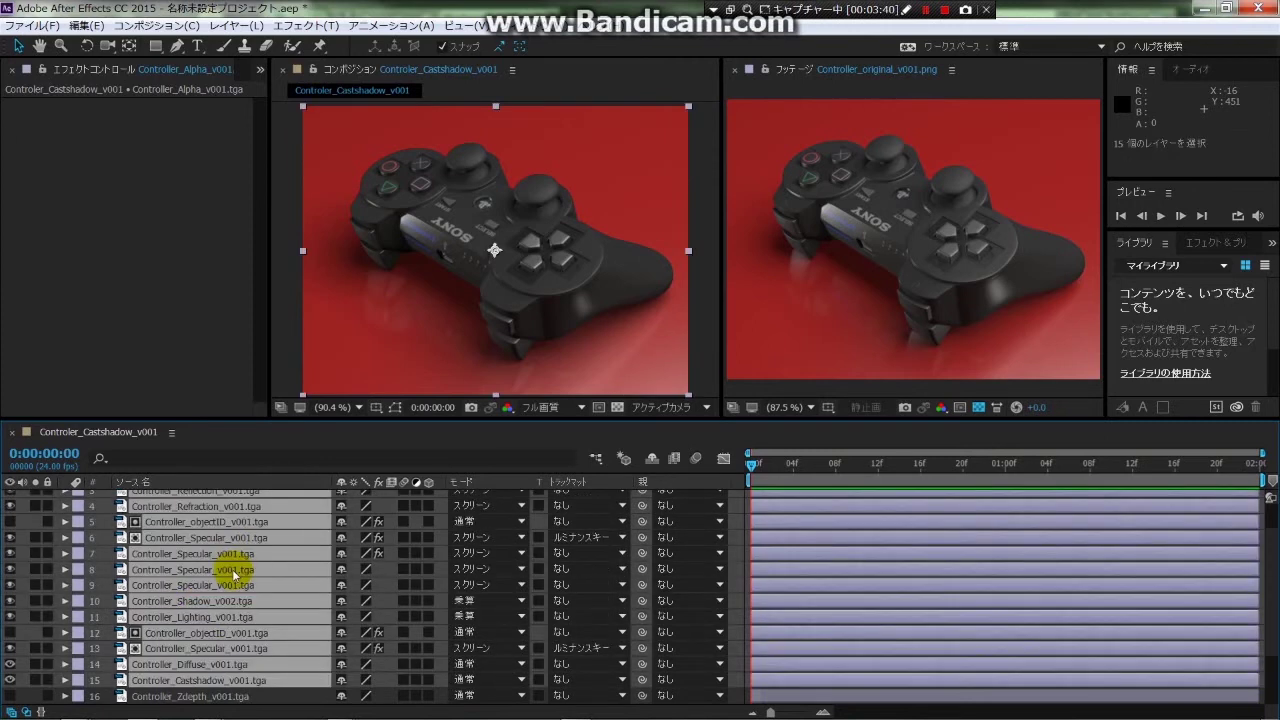
pyautogui.scroll(3, 233, 575)
pyautogui.scroll(-3, 220, 568)
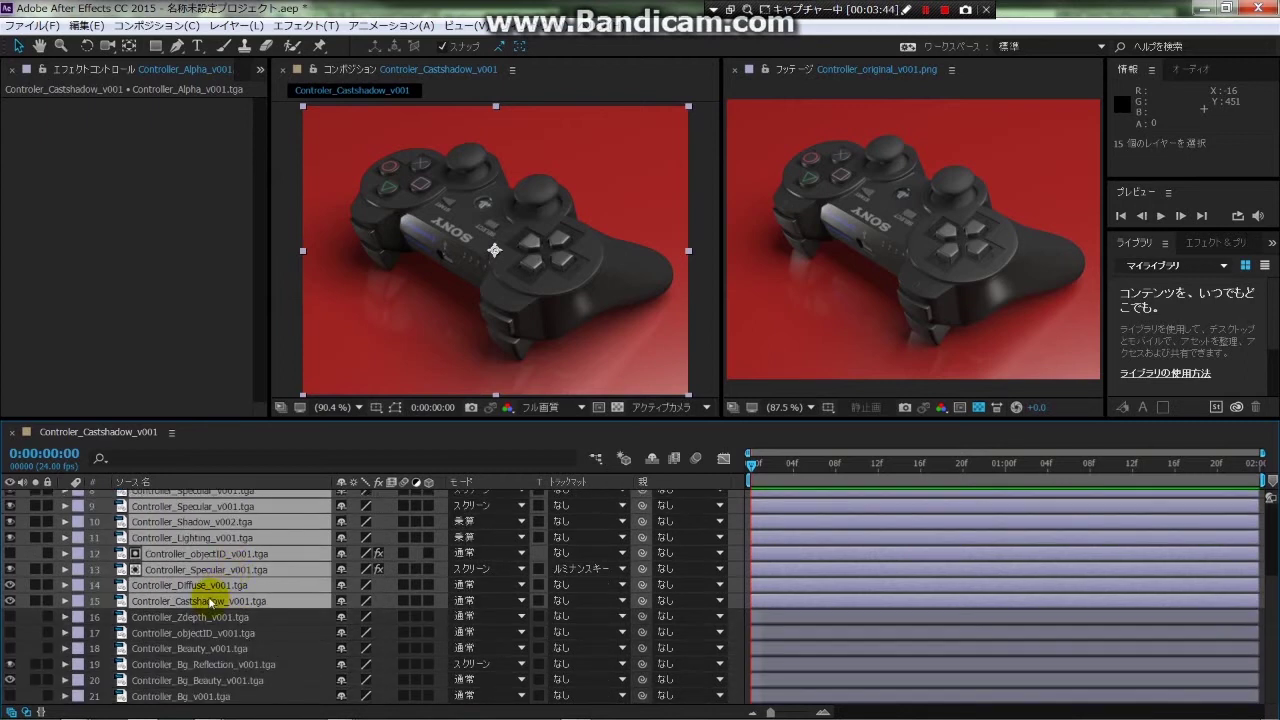
# Precompose the selected layers into a new composition named Contoroller.
pyautogui.hotkey('ctrl', 'shift', 'c')
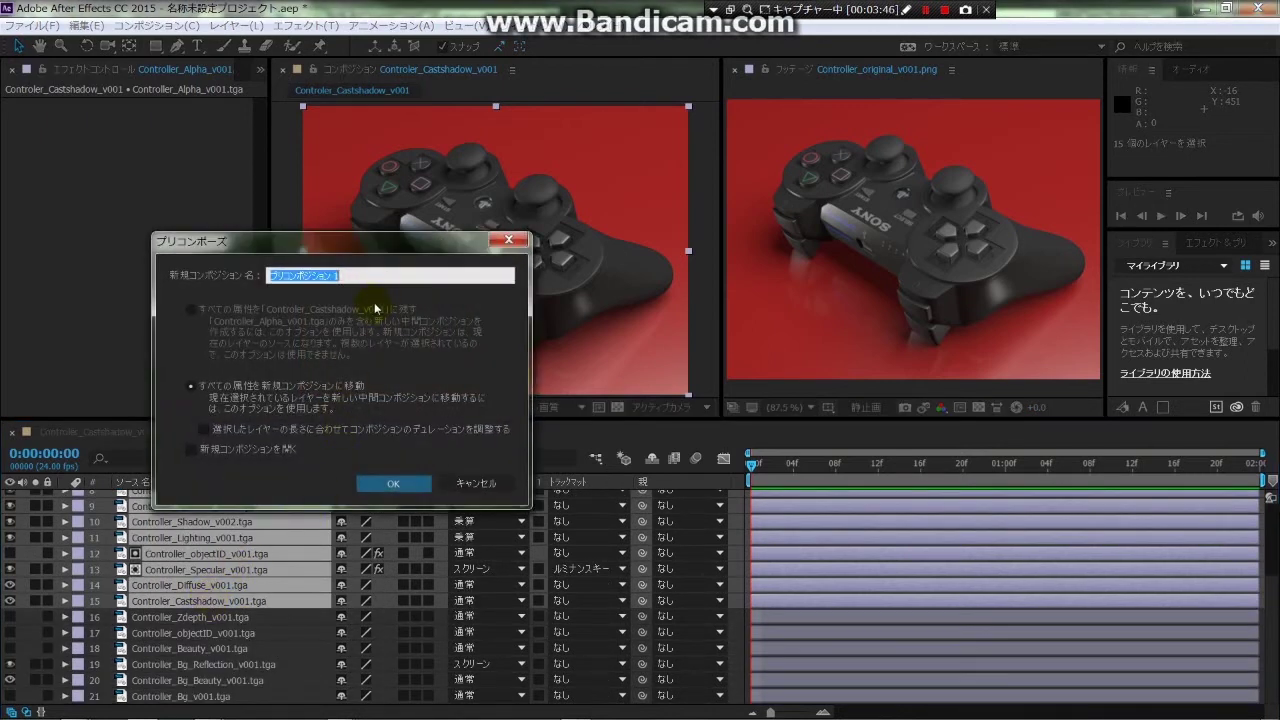
pyautogui.write('Conto')
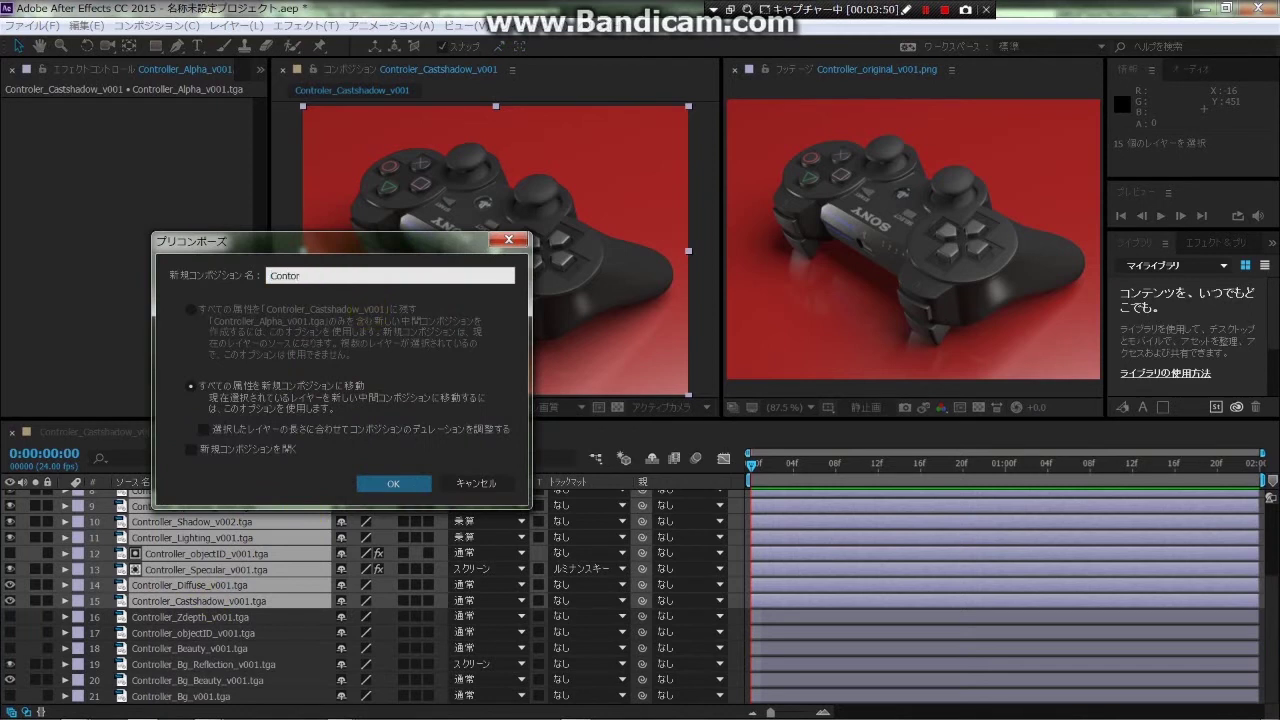
pyautogui.write('r')
pyautogui.press('Return')
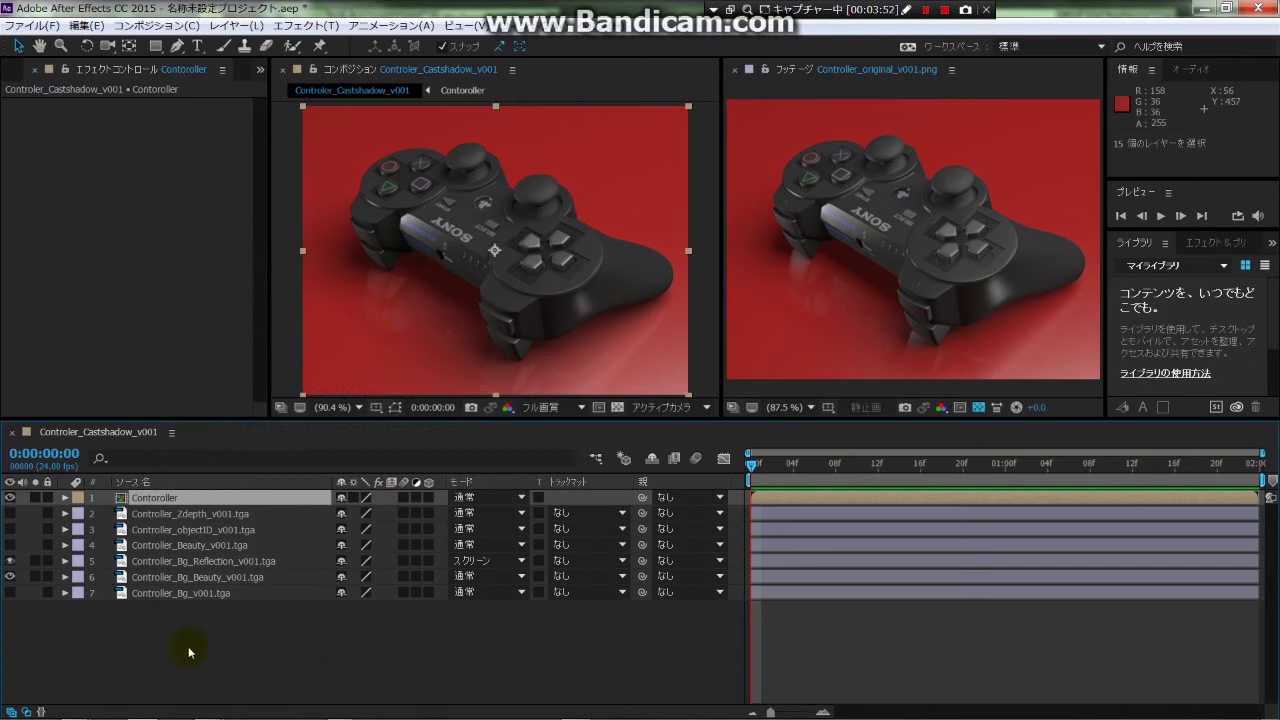
# Apply Camera Lens Blur to the Contoroller layer with Zdepth as the Blur Map Layer.
pyautogui.click(240, 628)
pyautogui.click(160, 514)
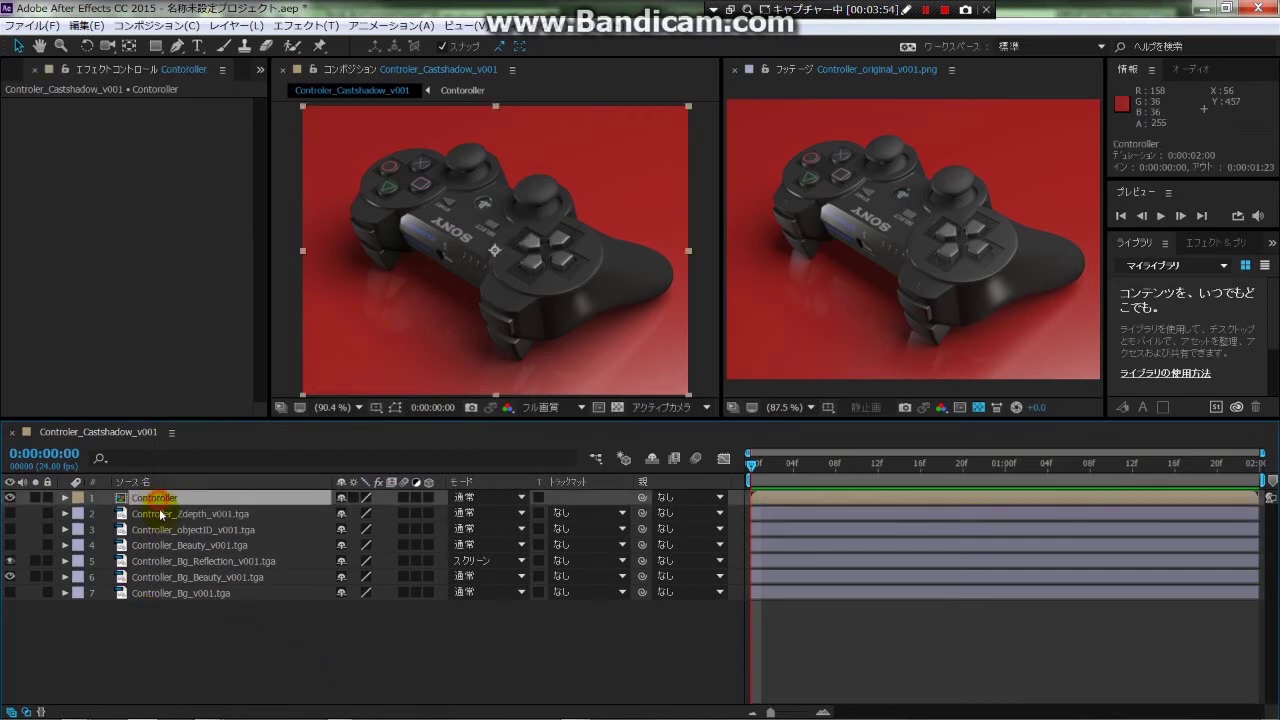
pyautogui.click(160, 498)
pyautogui.rightClick(158, 208)
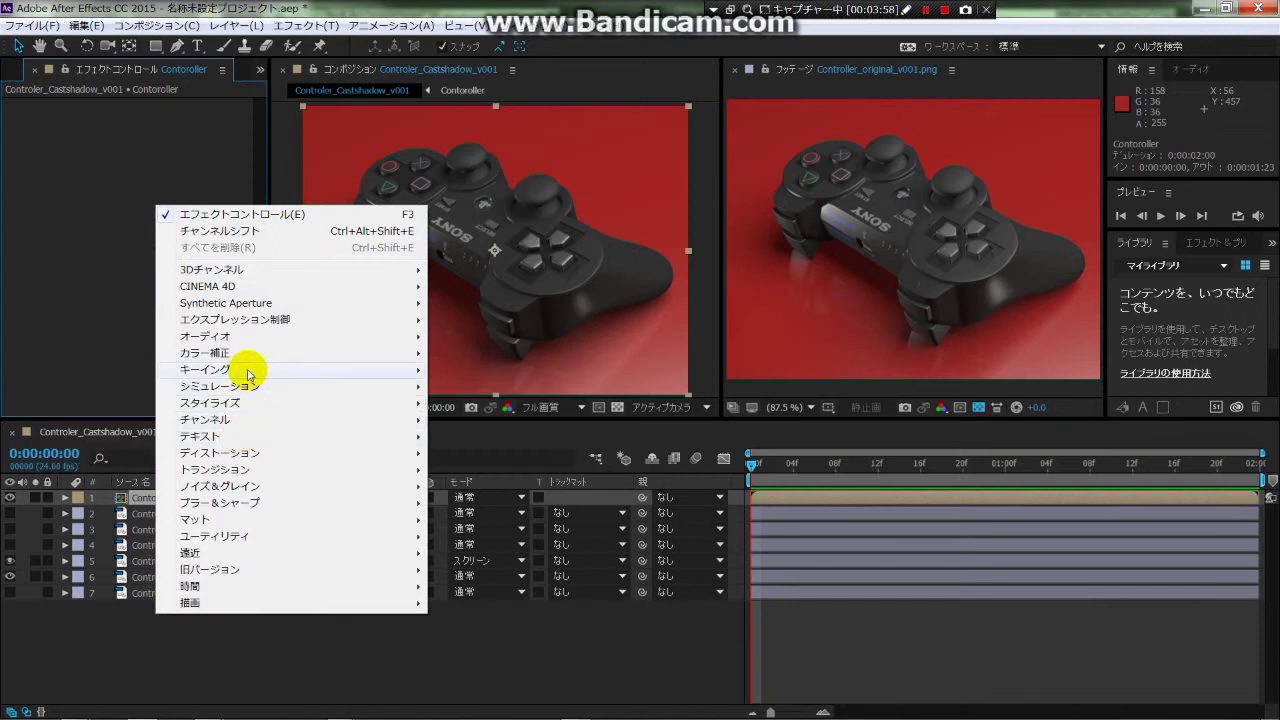
pyautogui.moveTo(220, 502)
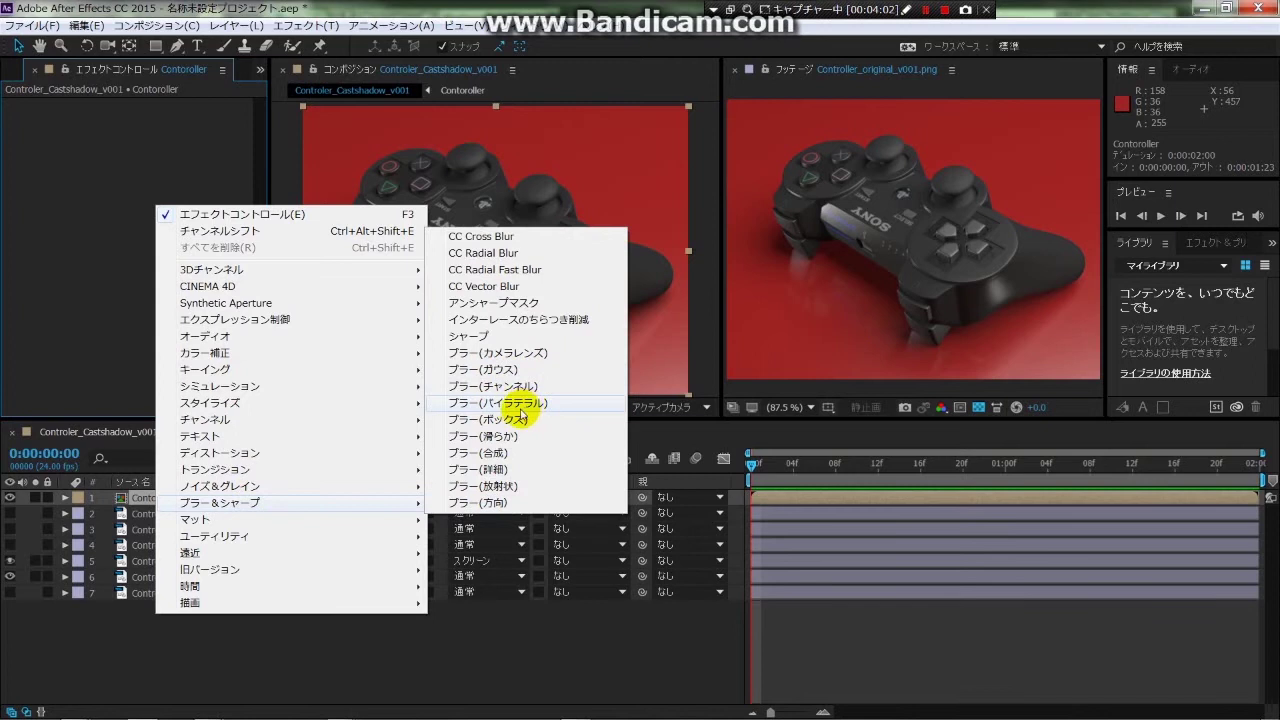
pyautogui.click(498, 353)
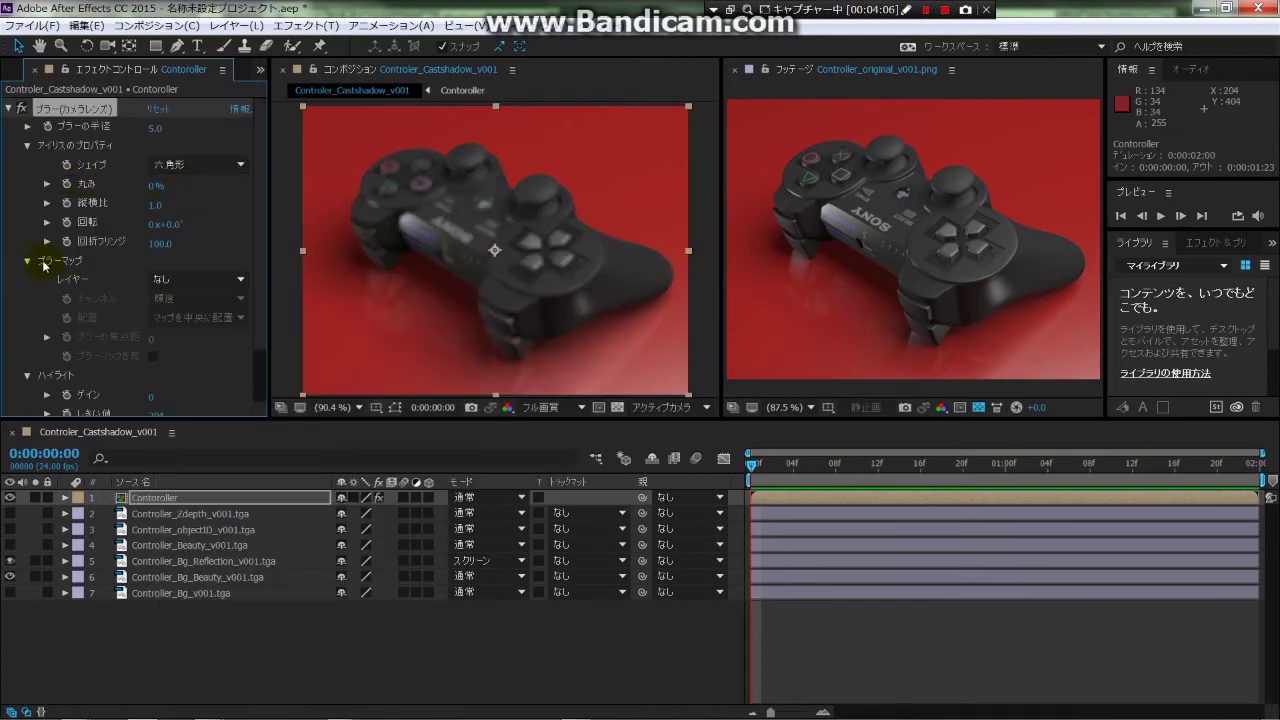
pyautogui.click(246, 282)
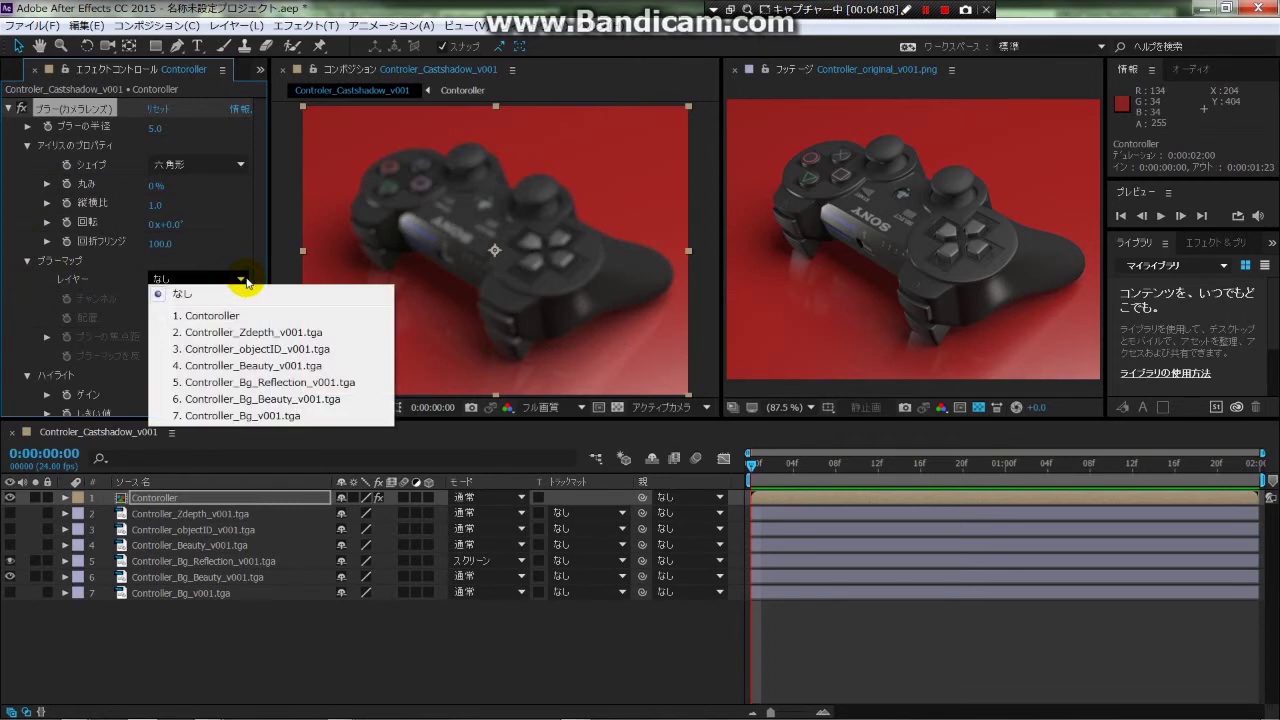
pyautogui.click(235, 334)
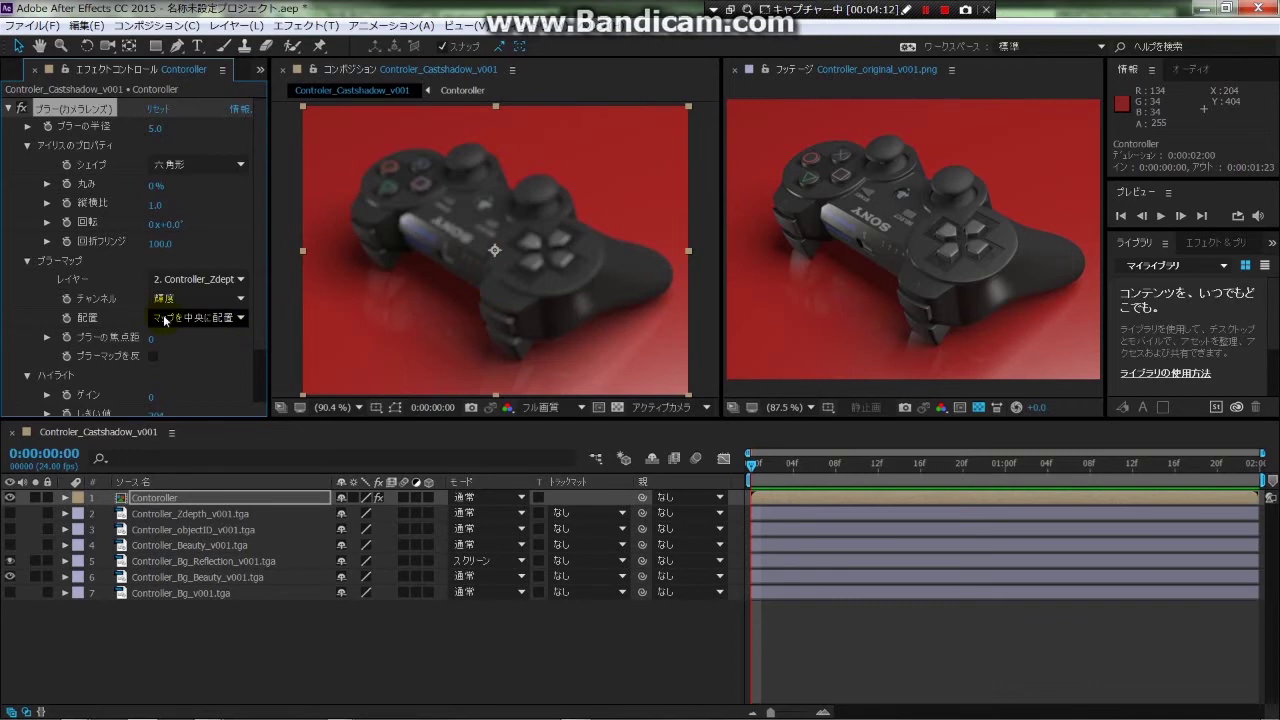
# Set the lens blur Focal Distance to 255 and lower the Blur Radius.
pyautogui.moveTo(270, 298); pyautogui.dragTo(302, 298)
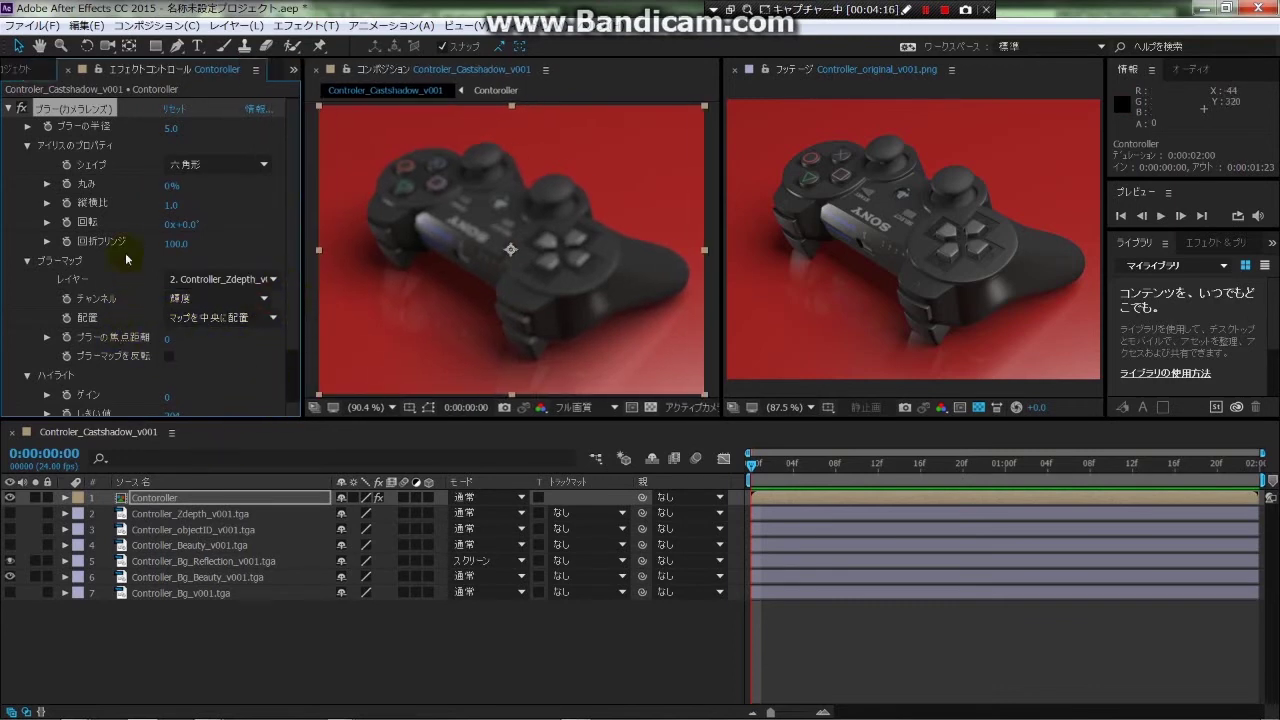
pyautogui.click(206, 514)
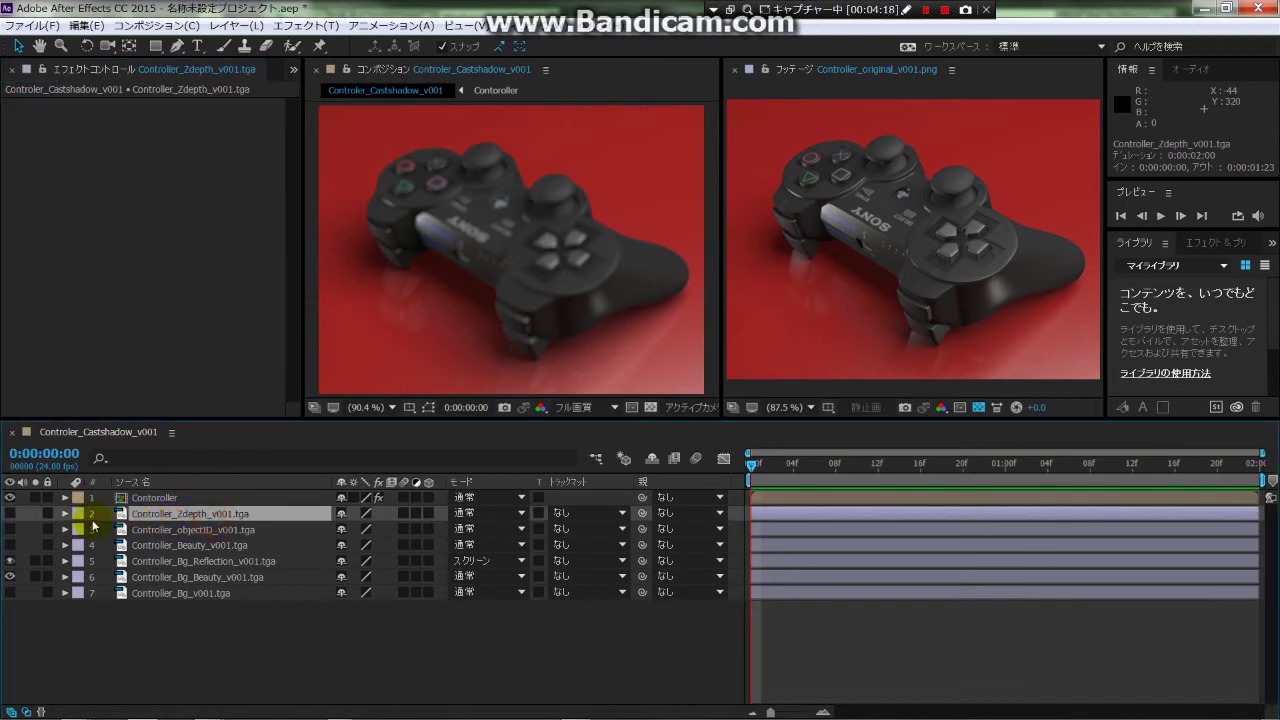
pyautogui.click(155, 497)
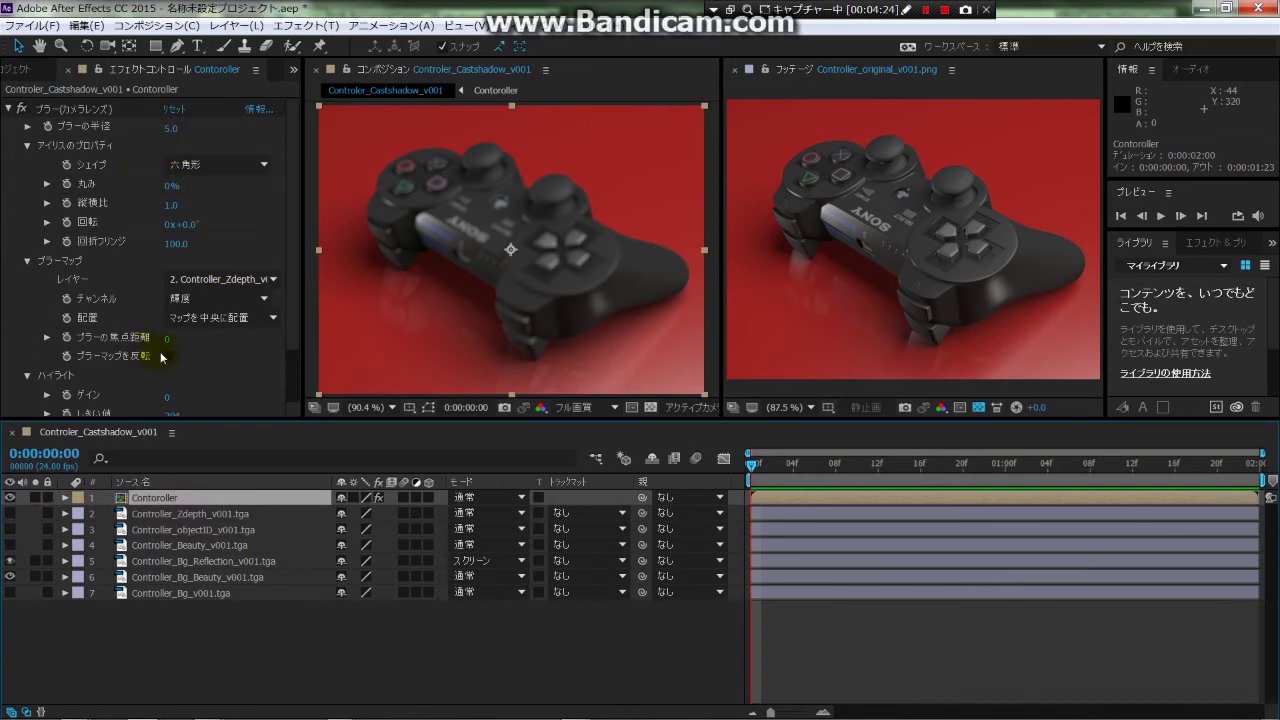
pyautogui.click(47, 338)
pyautogui.moveTo(80, 370)
pyautogui.mouseDown()
pyautogui.moveTo(281, 373)
pyautogui.moveTo(237, 376)
pyautogui.mouseUp()
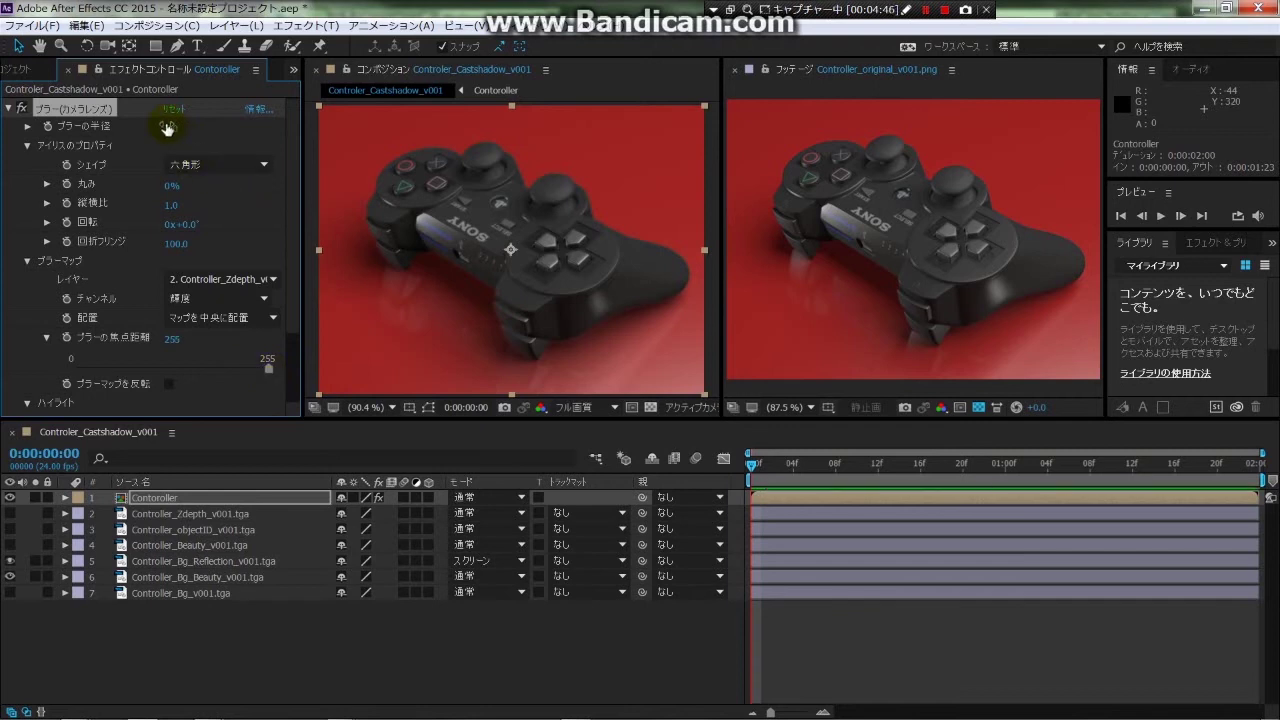
pyautogui.moveTo(170, 128)
pyautogui.mouseDown()
pyautogui.moveTo(149, 130)
pyautogui.moveTo(232, 133)
pyautogui.moveTo(147, 133)
pyautogui.mouseUp()
pyautogui.click(168, 132)
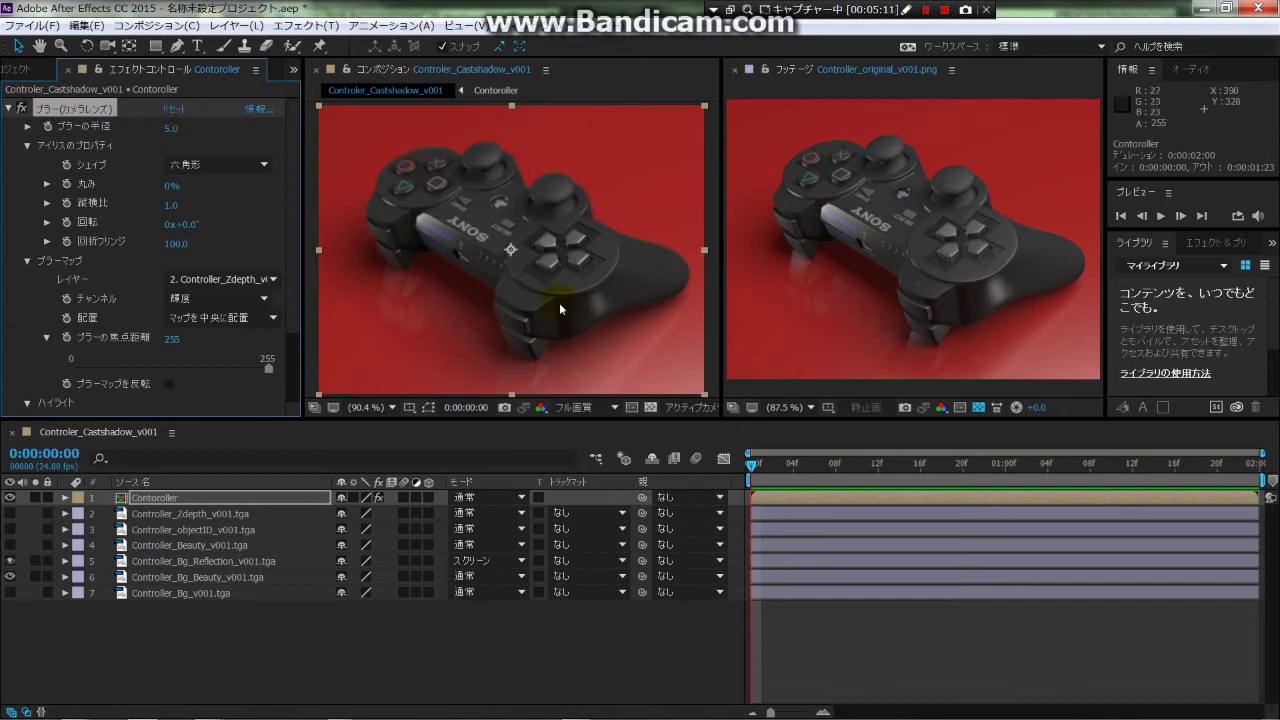
# Give the Contoroller layer's Camera Lens Blur a Blur Radius of 5.0 and select the effect.
pyautogui.click(170, 131)
pyautogui.write('5')
pyautogui.press('Return')
pyautogui.click(173, 129)
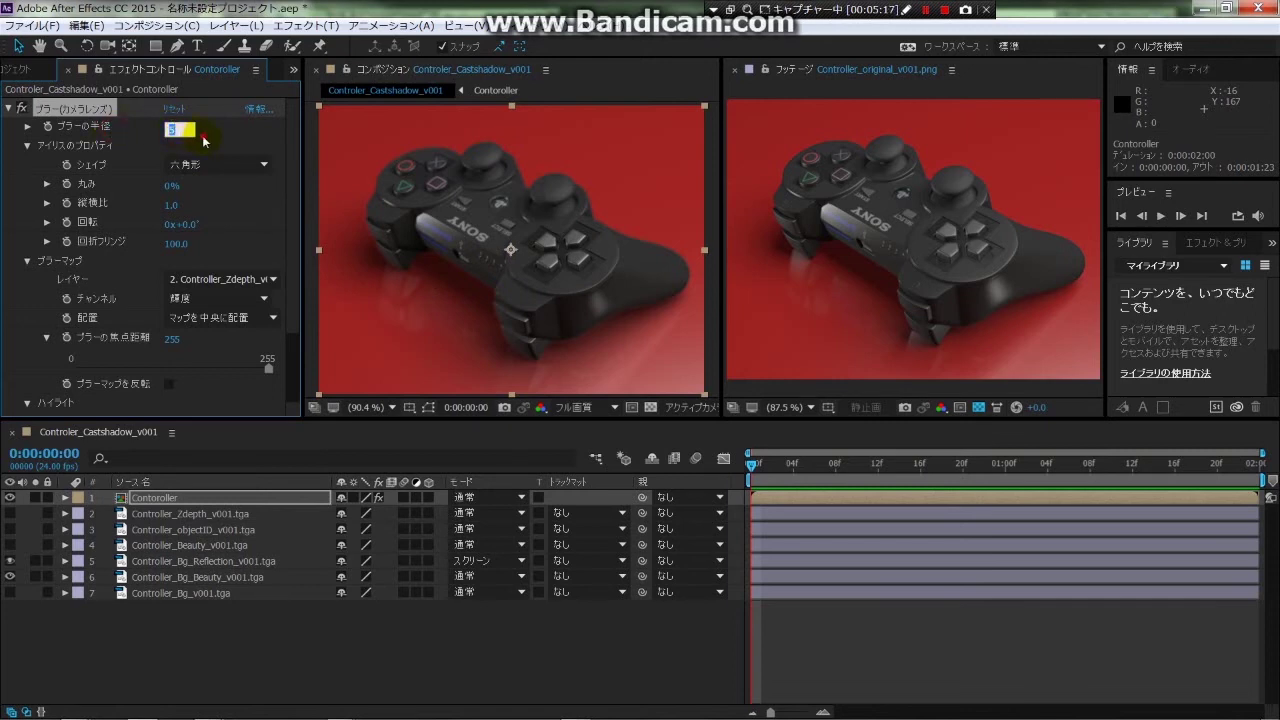
pyautogui.click(144, 136)
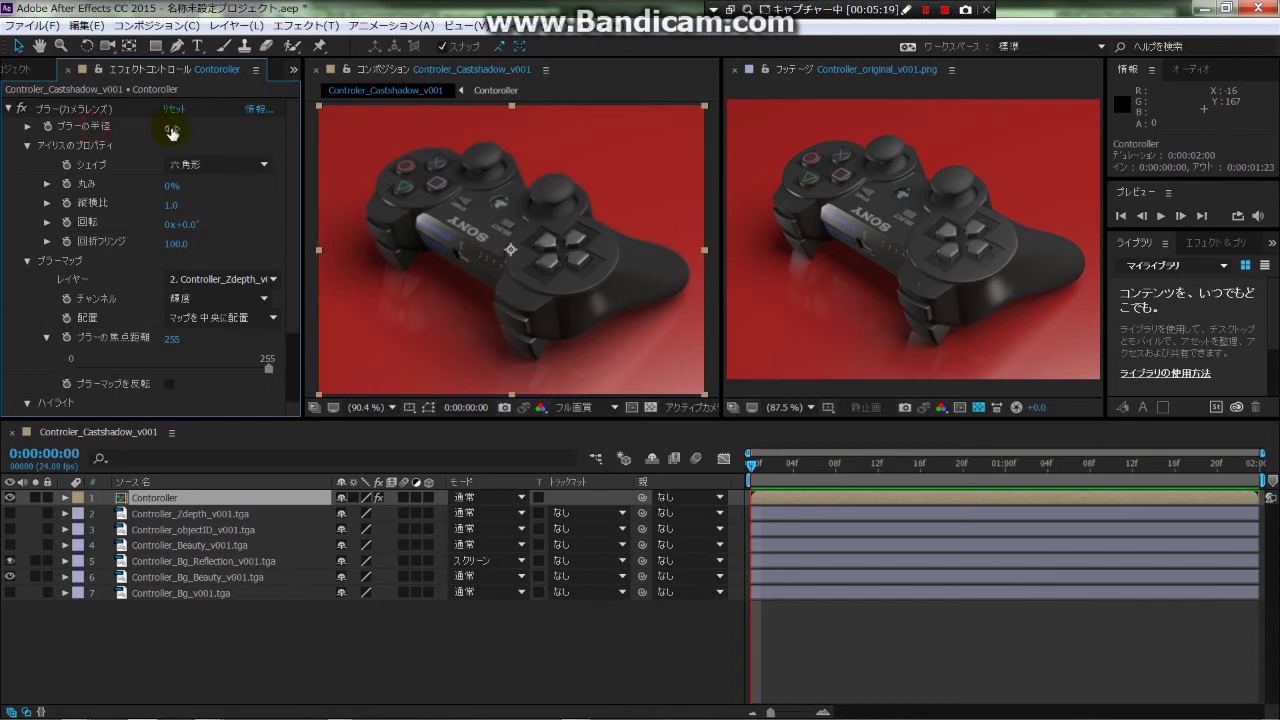
pyautogui.click(268, 370)
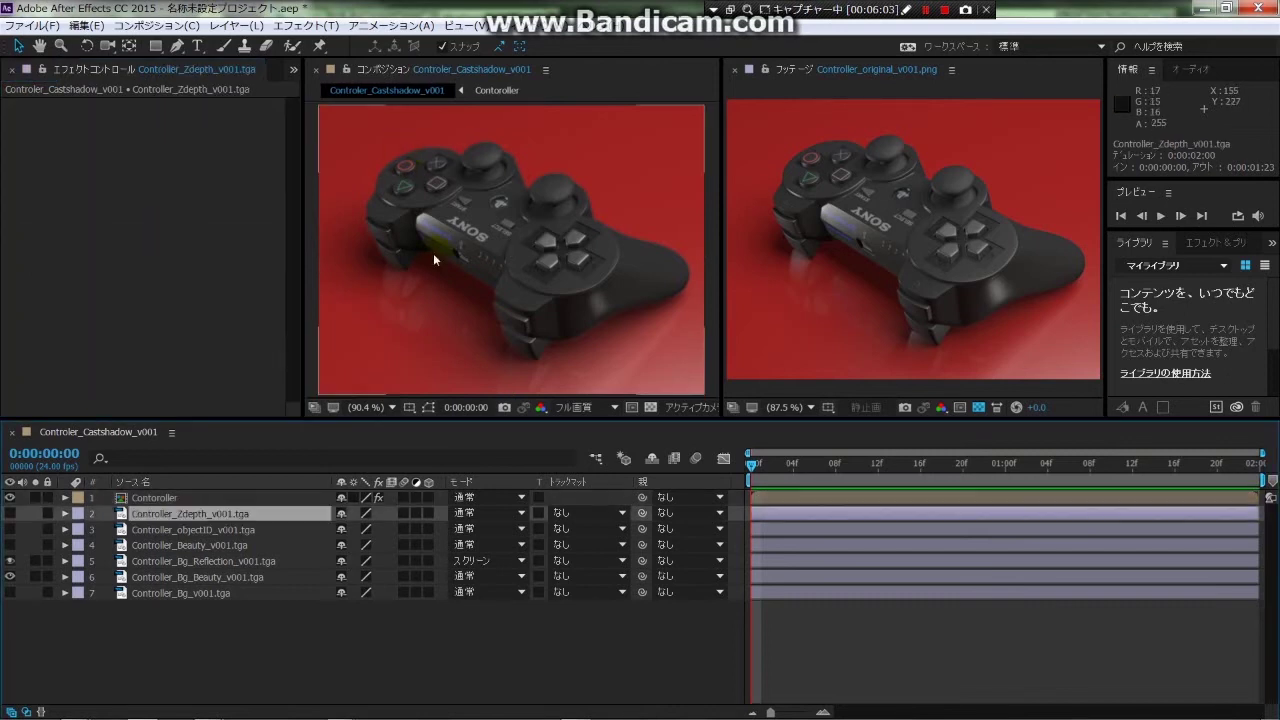
pyautogui.scroll(1, 435, 240)
pyautogui.scroll(1, 442, 215)
pyautogui.scroll(2, 445, 225)
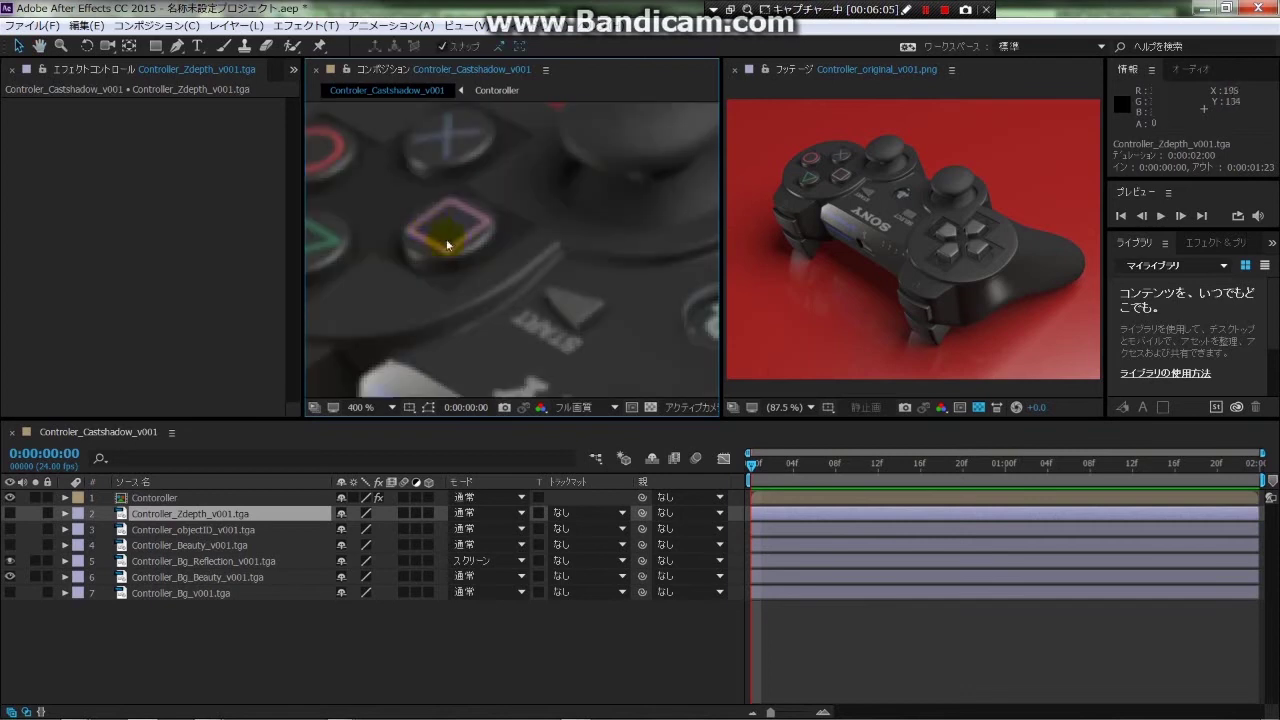
pyautogui.moveTo(448, 234); pyautogui.dragTo(514, 235, button='middle')
pyautogui.scroll(-2, 514, 231)
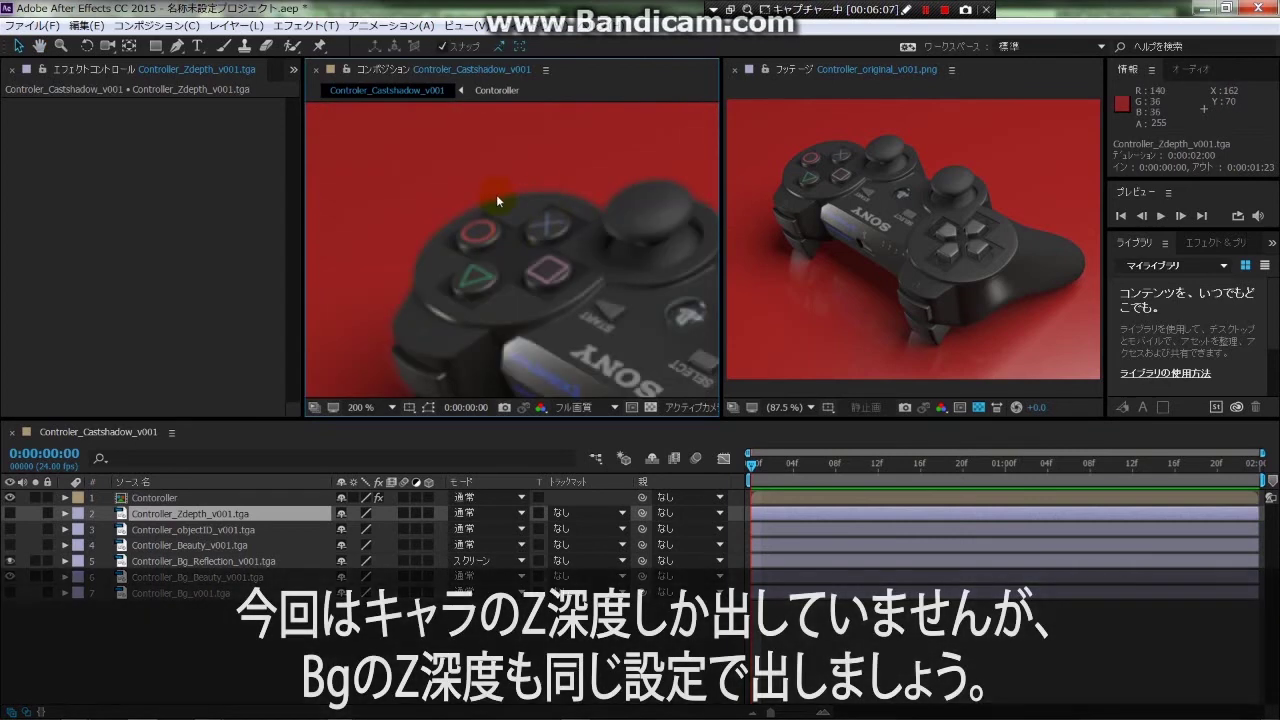
pyautogui.moveTo(545, 328); pyautogui.dragTo(522, 205, button='middle')
pyautogui.moveTo(571, 309); pyautogui.dragTo(514, 263, button='middle')
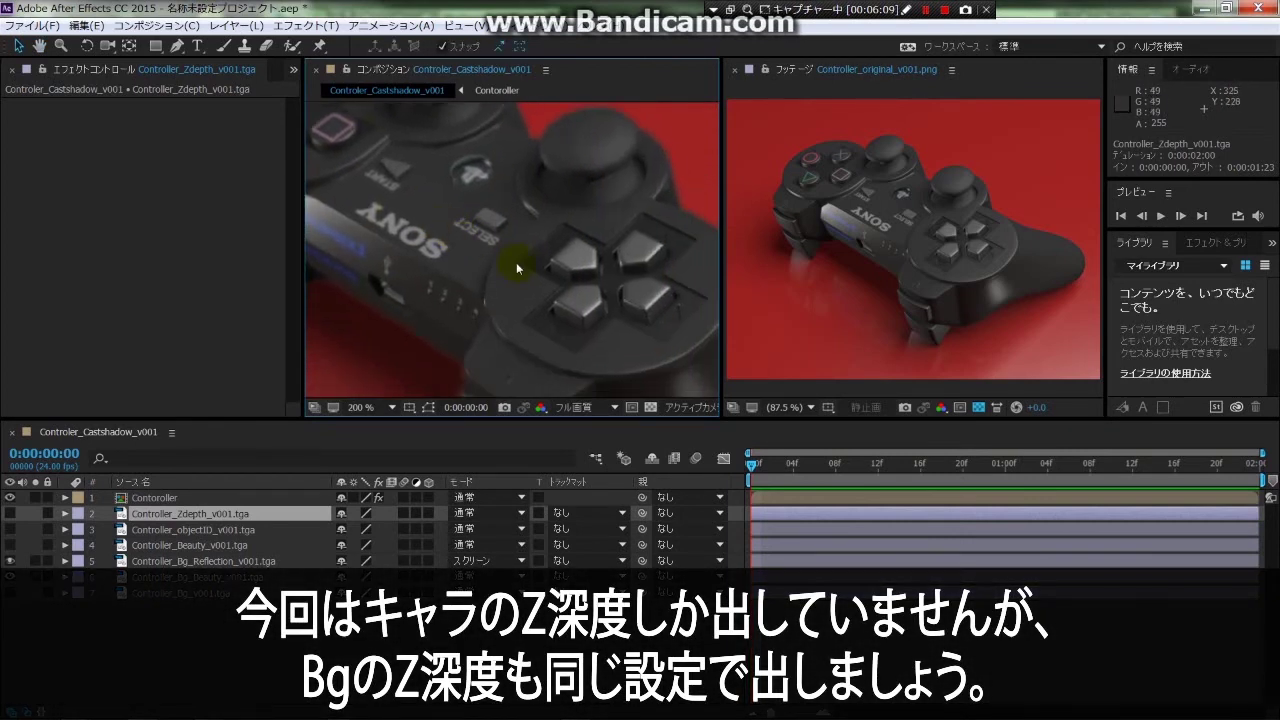
pyautogui.moveTo(560, 218)
pyautogui.mouseDown(button='middle')
pyautogui.moveTo(508, 229)
pyautogui.moveTo(573, 279)
pyautogui.moveTo(432, 310)
pyautogui.mouseUp(button='middle')
pyautogui.scroll(-2, 508, 229)
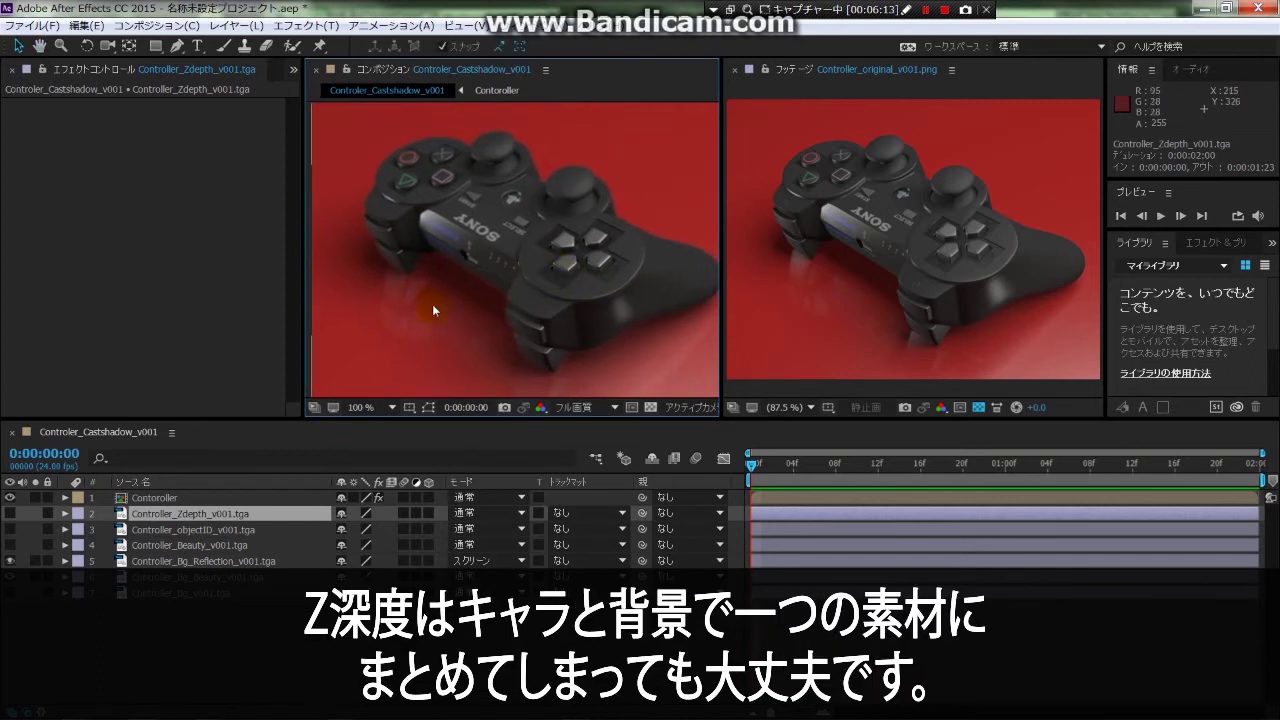
pyautogui.click(392, 407)
pyautogui.click(380, 432)
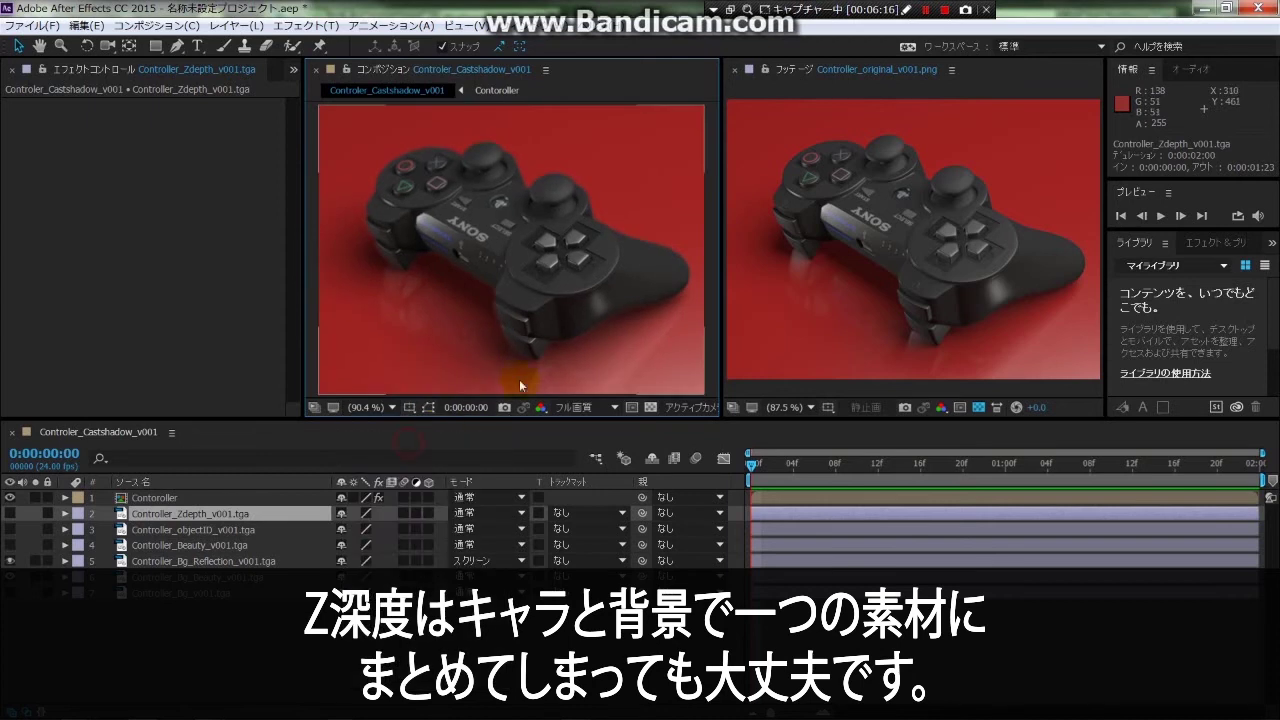
pyautogui.click(750, 404)
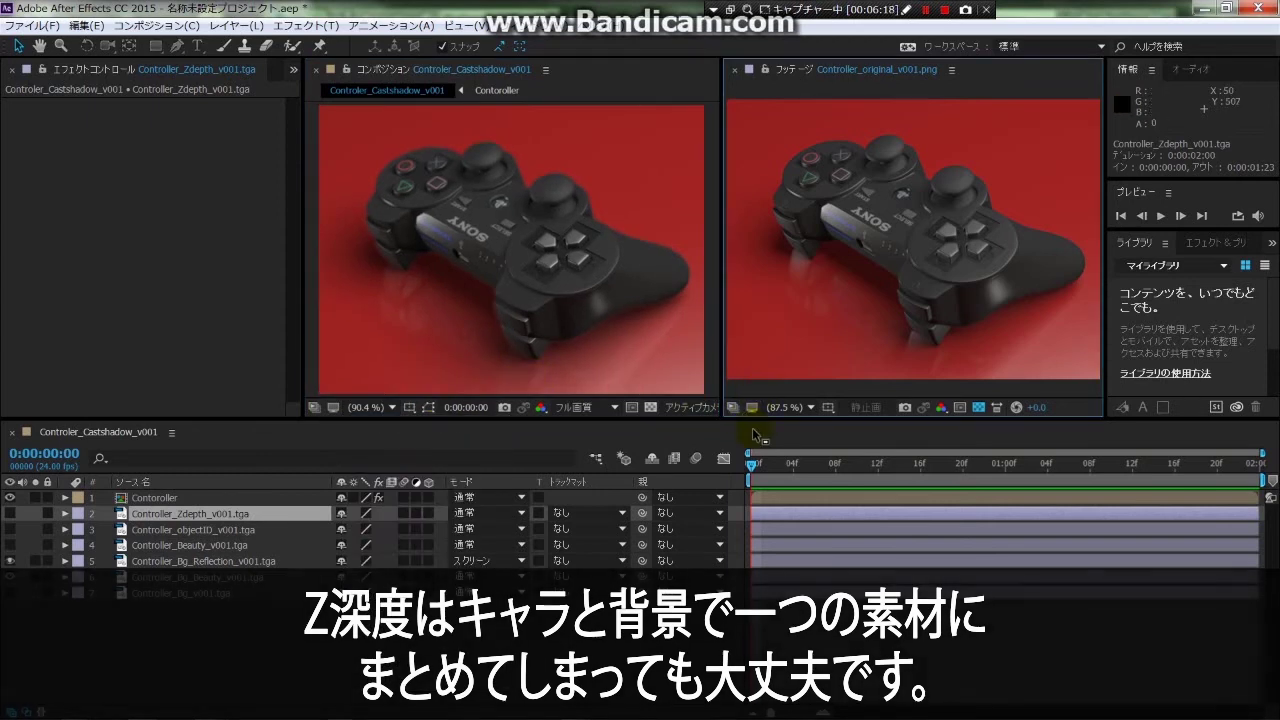
pyautogui.click(596, 265)
pyautogui.click(922, 242)
pyautogui.click(1000, 251)
pyautogui.click(905, 178)
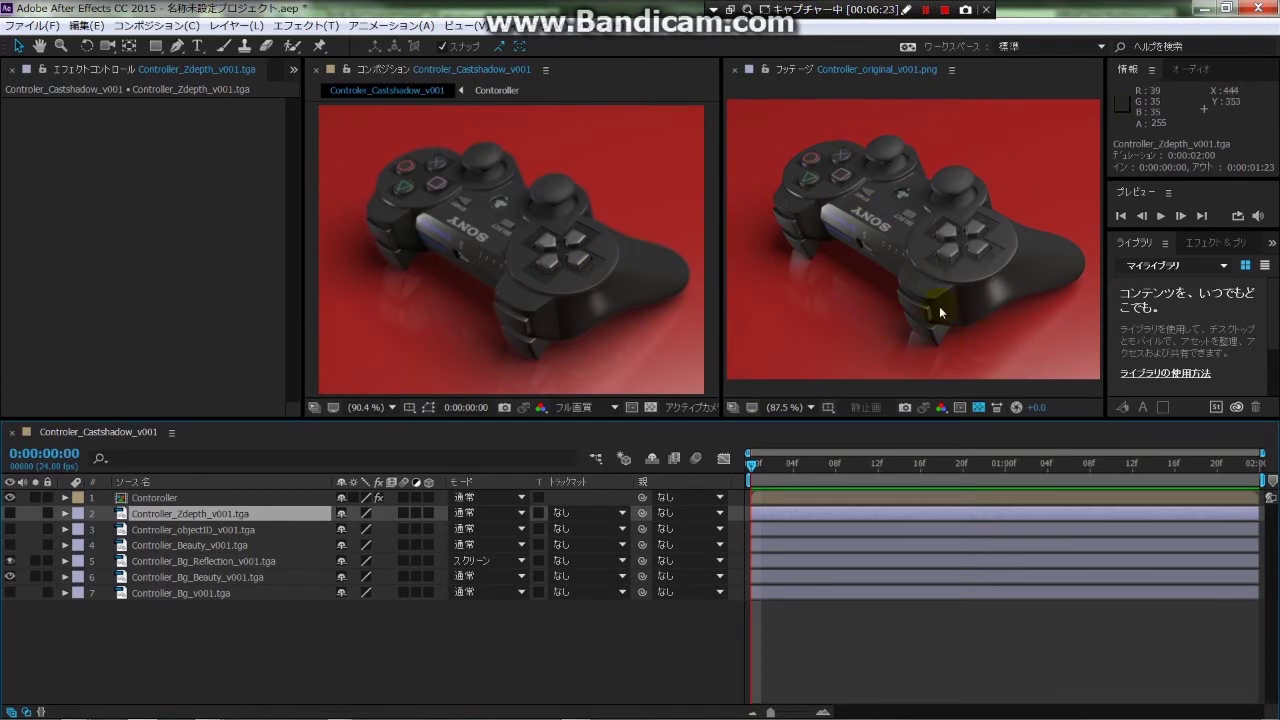
pyautogui.click(336, 210)
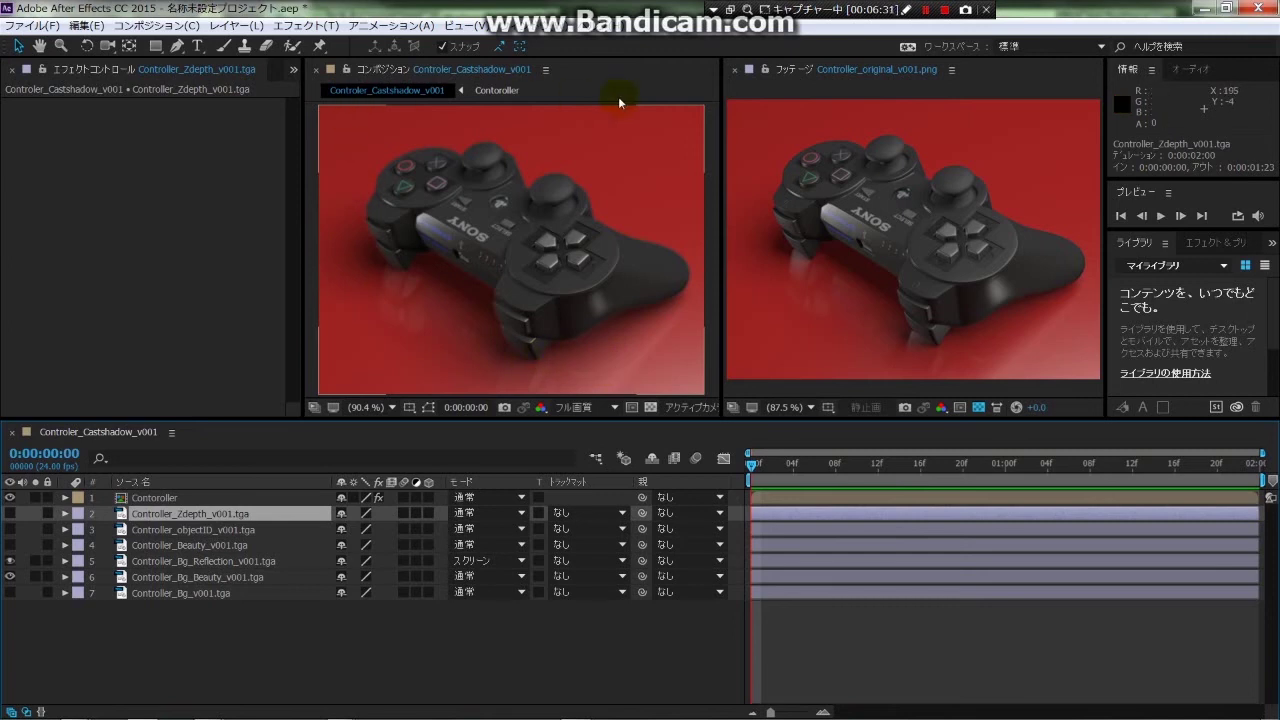
# Open the Contoroller precomp, select its Specular layer, and return to Controler_Castshadow_v001.
pyautogui.doubleClick(157, 499)
pyautogui.click(211, 577)
pyautogui.scroll(-1, 211, 579)
pyautogui.scroll(1, 211, 579)
pyautogui.click(110, 432)
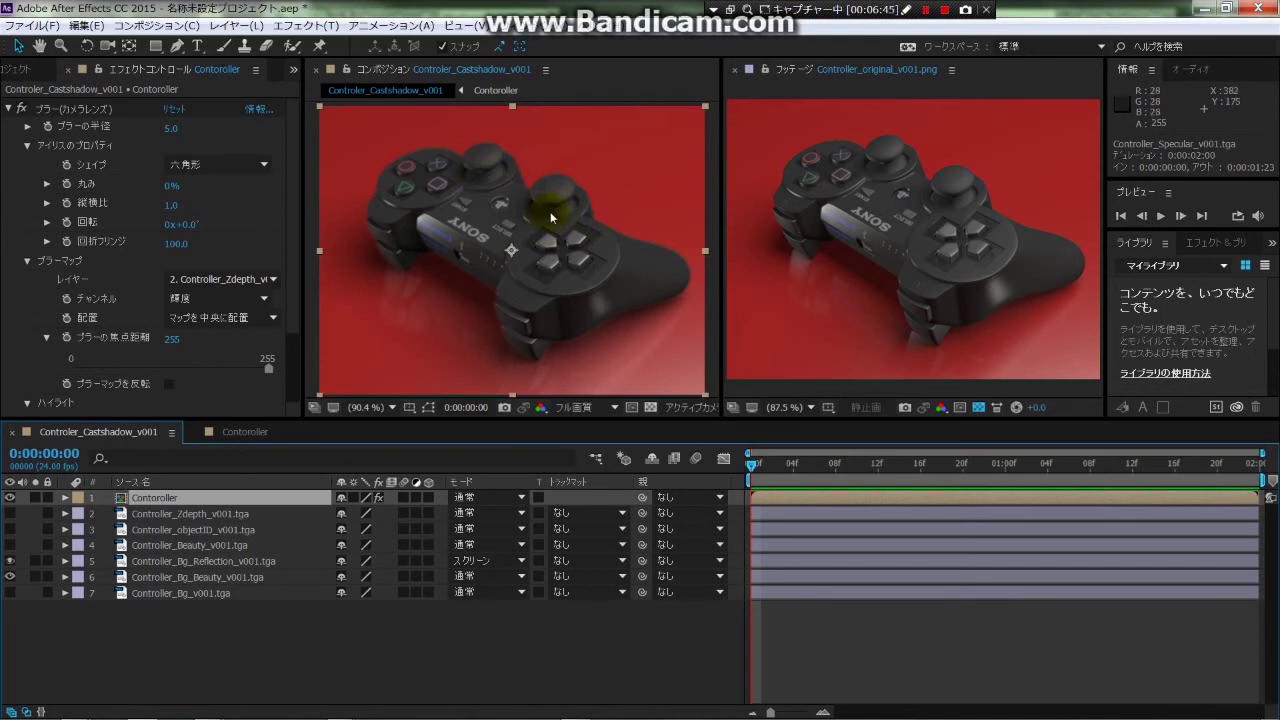
# Glance at the project file list, then select the Controller_Zdepth_v001.tga layer.
pyautogui.click(20, 68)
pyautogui.click(171, 68)
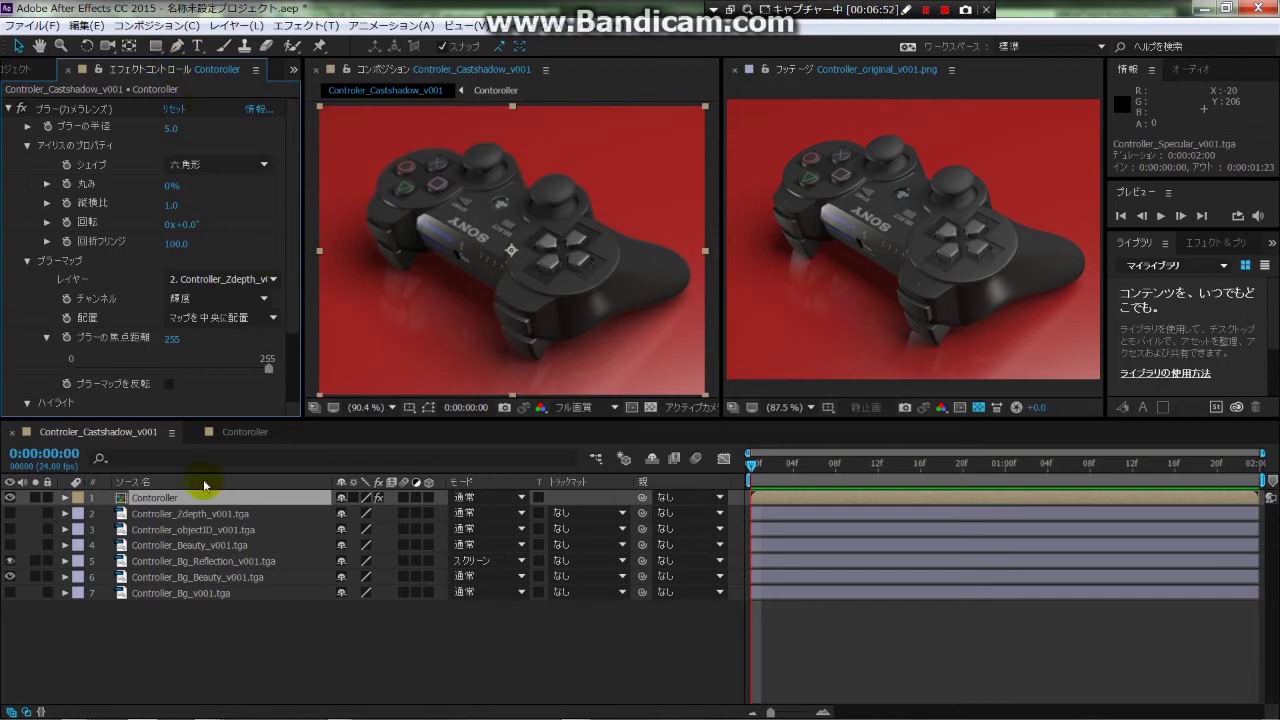
pyautogui.click(190, 513)
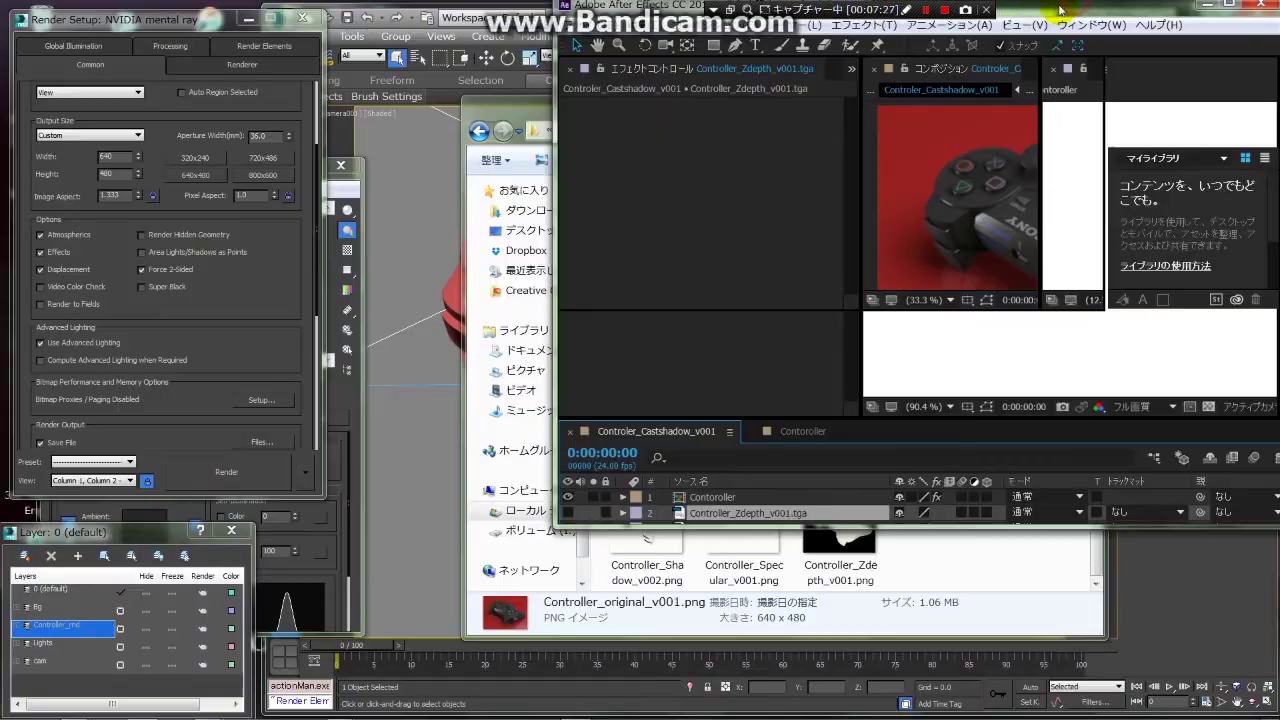
# Minimise After Effects, close the render folder window, and select the ground plane in 3ds Max.
pyautogui.moveTo(1058, 12); pyautogui.dragTo(606, 16)
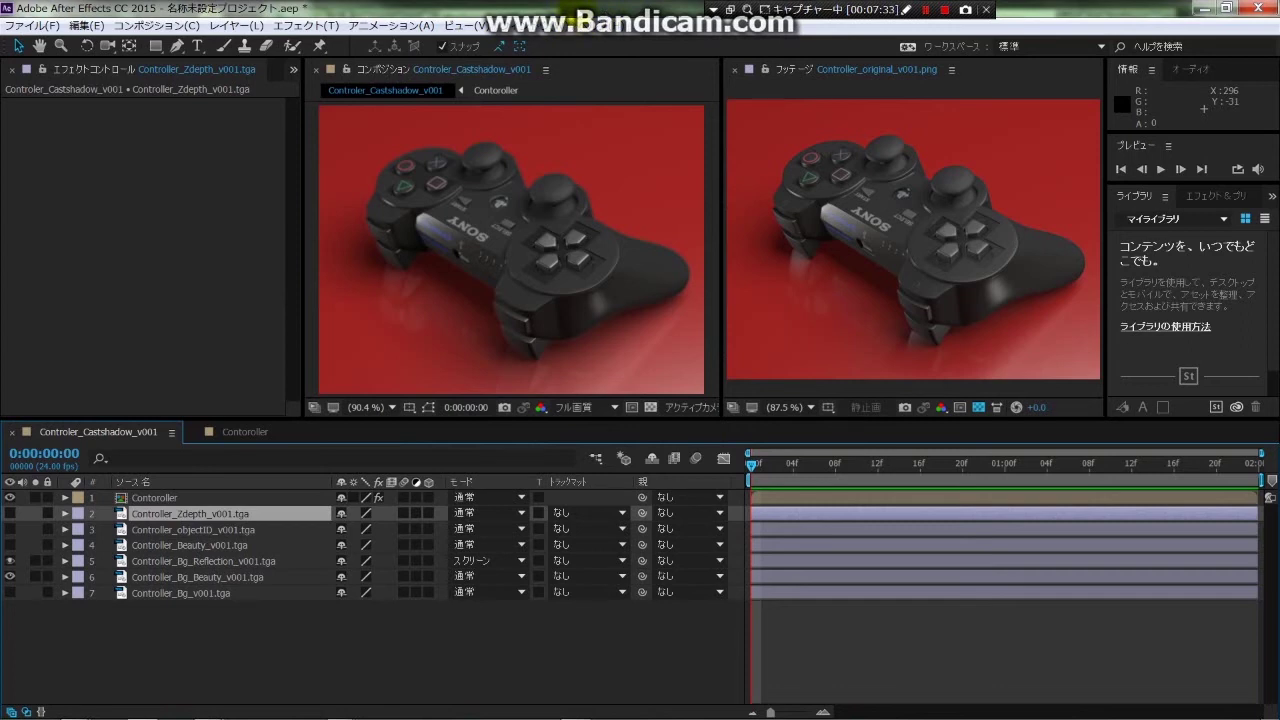
pyautogui.click(1199, 8)
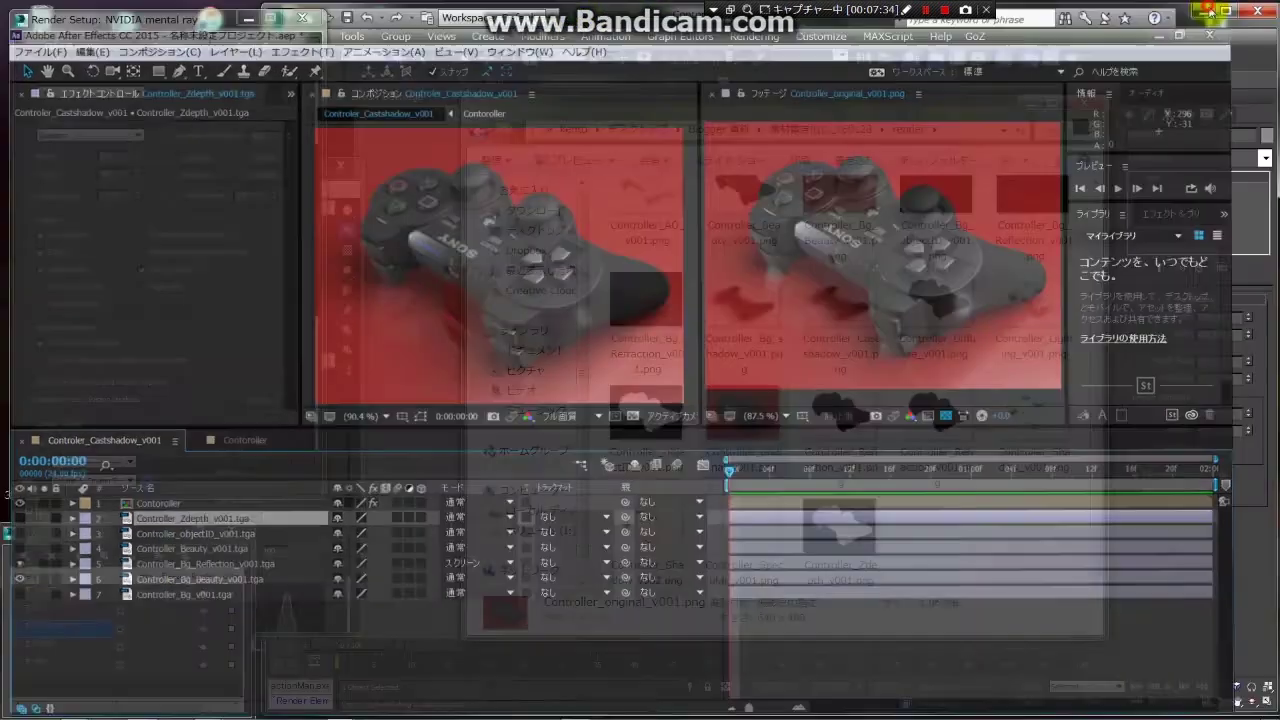
pyautogui.hotkey('alt', 'F4')
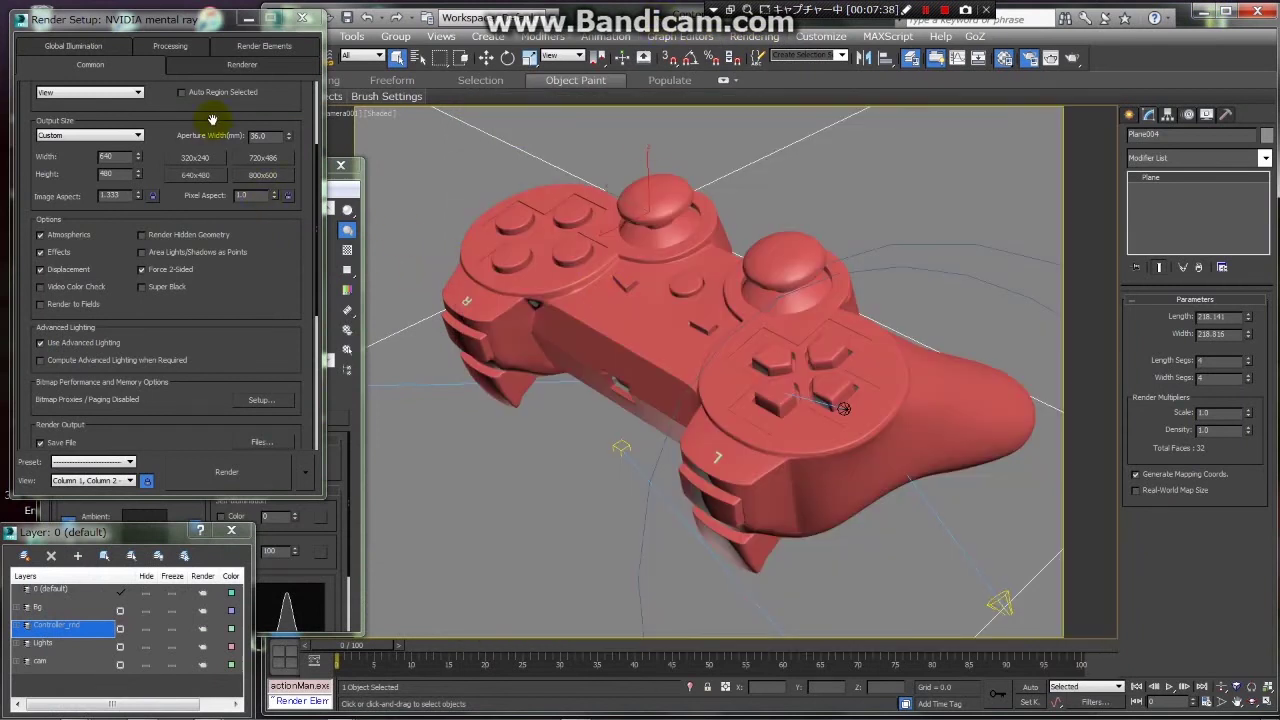
pyautogui.scroll(2, 211, 186)
pyautogui.scroll(2, 240, 210)
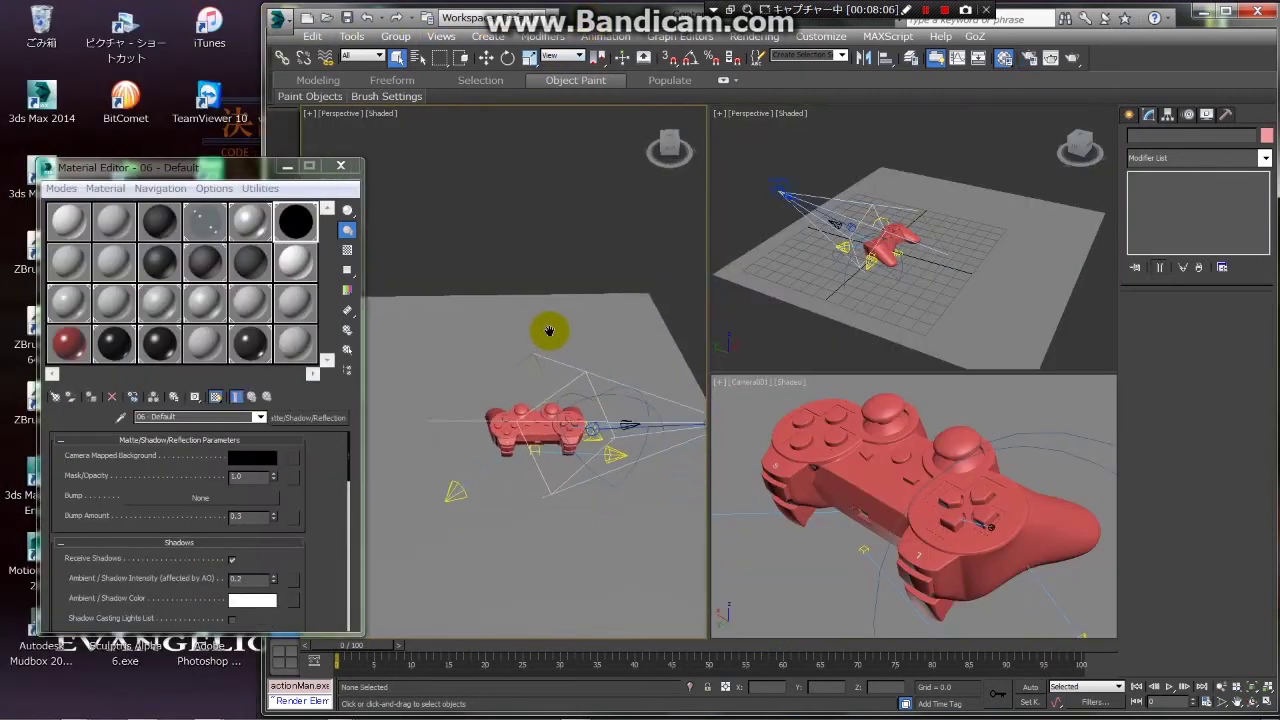
pyautogui.click(549, 330)
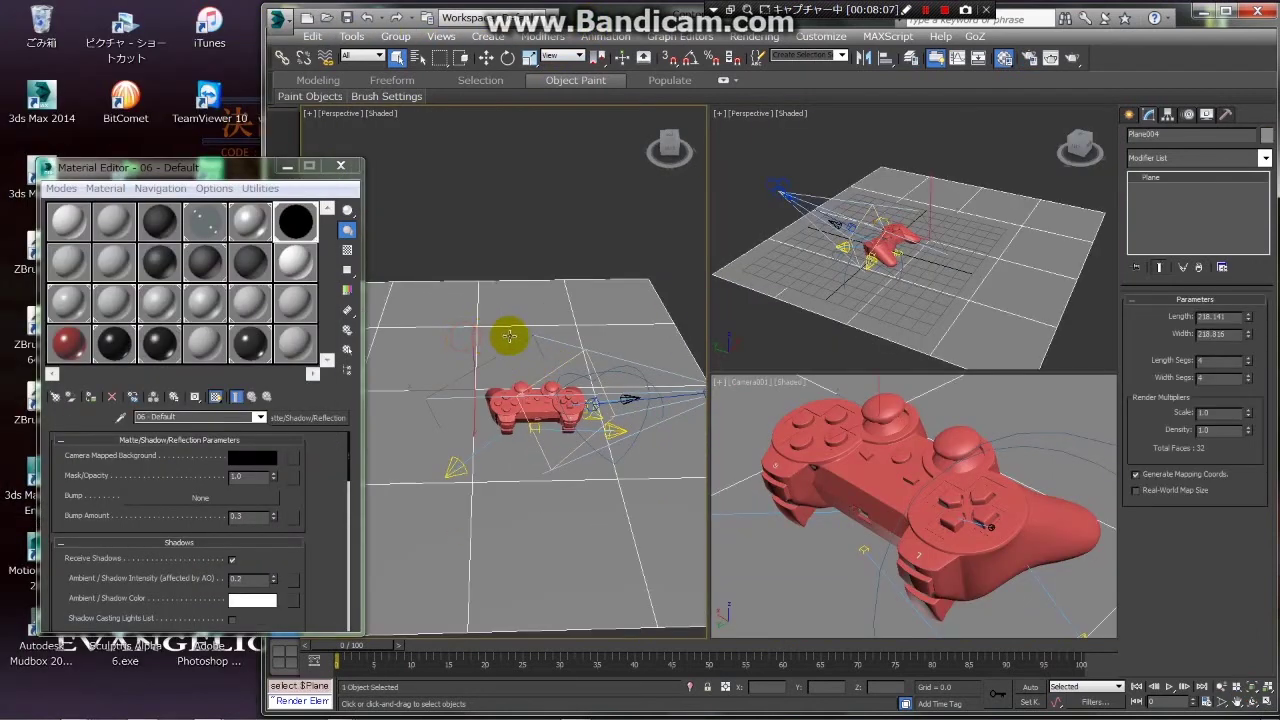
# Orbit the view, clear the selection, and bring up the Material/Map Browser for 06 - Default.
pyautogui.keyDown('alt'); pyautogui.moveTo(508, 334); pyautogui.dragTo(533, 293, button='middle'); pyautogui.keyUp('alt')
pyautogui.scroll(3, 533, 293)
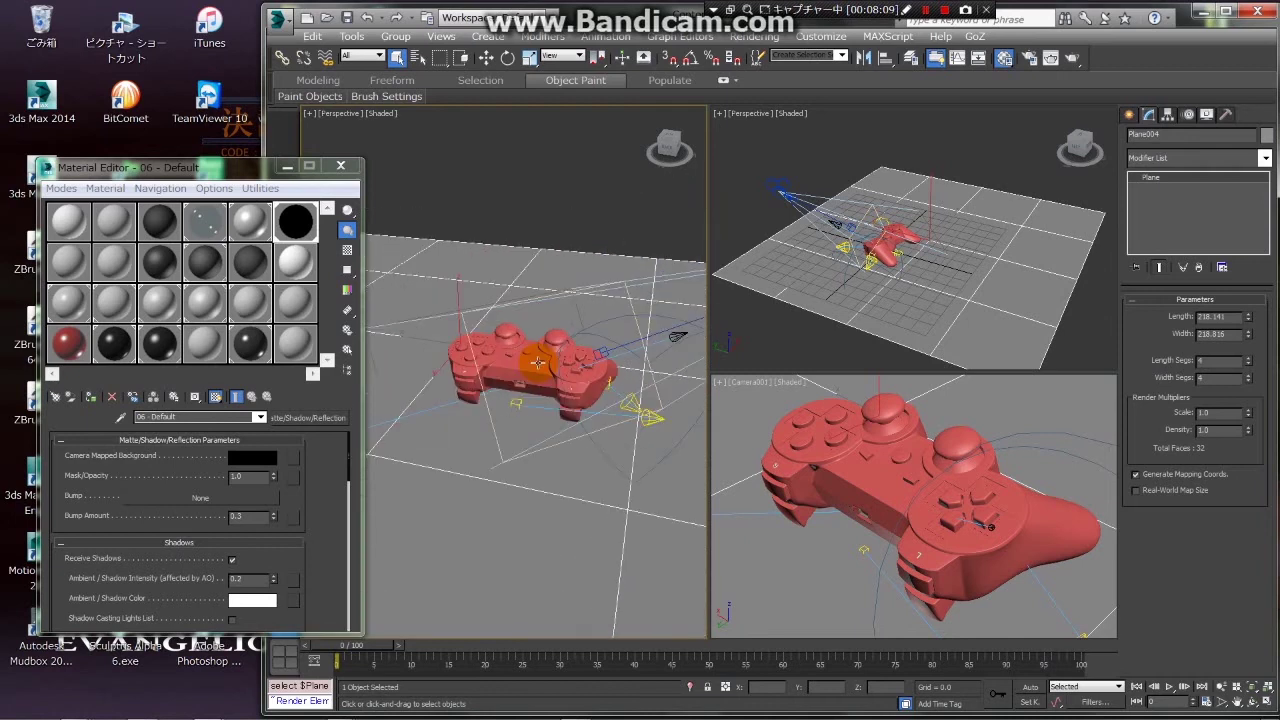
pyautogui.moveTo(510, 335)
pyautogui.keyDown('alt'); pyautogui.mouseDown(button='middle')
pyautogui.moveTo(534, 304)
pyautogui.moveTo(540, 330)
pyautogui.moveTo(500, 300)
pyautogui.mouseUp(button='middle'); pyautogui.keyUp('alt')
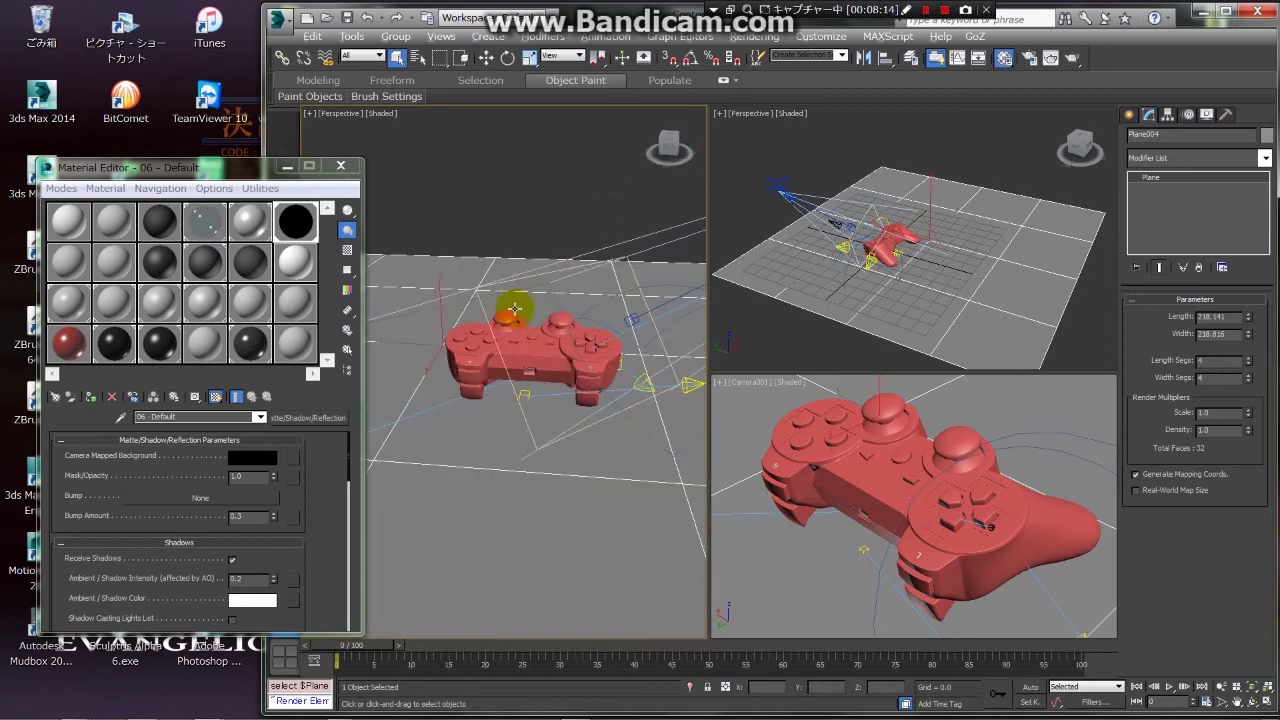
pyautogui.click(455, 244)
pyautogui.click(296, 226)
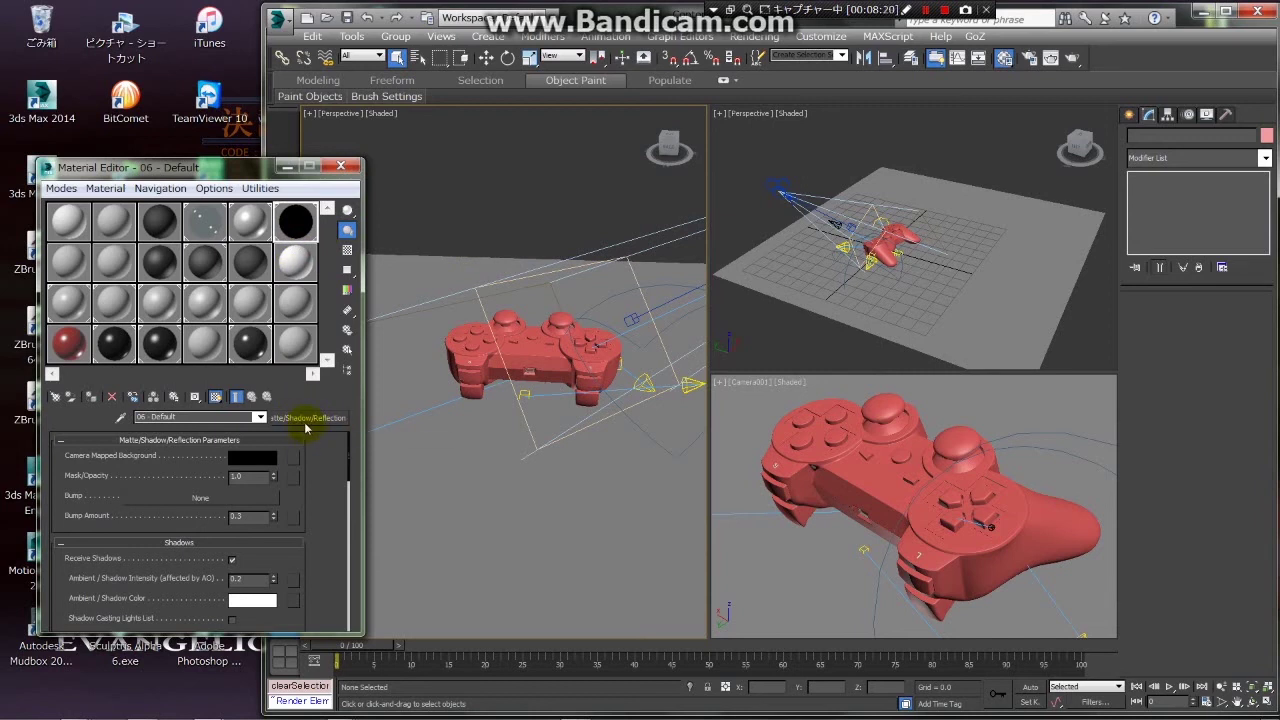
pyautogui.click(299, 424)
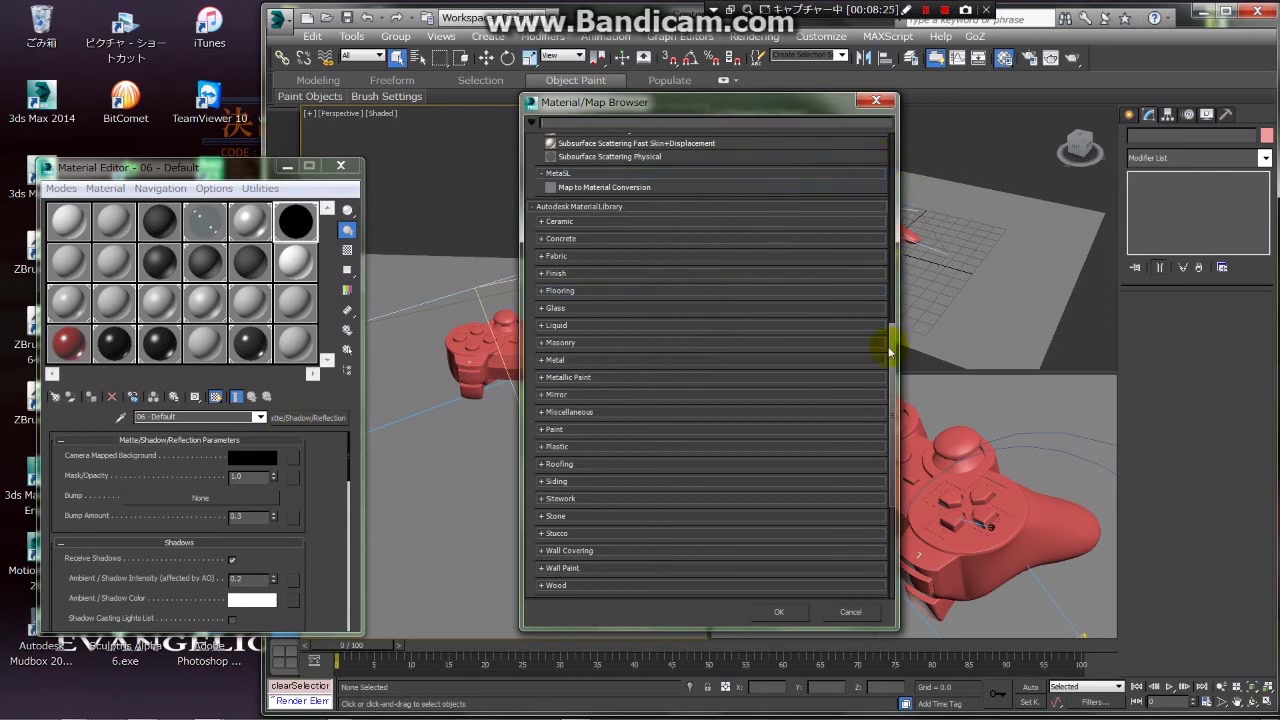
# Replace the 06 - Default material with mental ray's Matte/Shadow/Reflection type.
pyautogui.moveTo(893, 352); pyautogui.dragTo(894, 135)
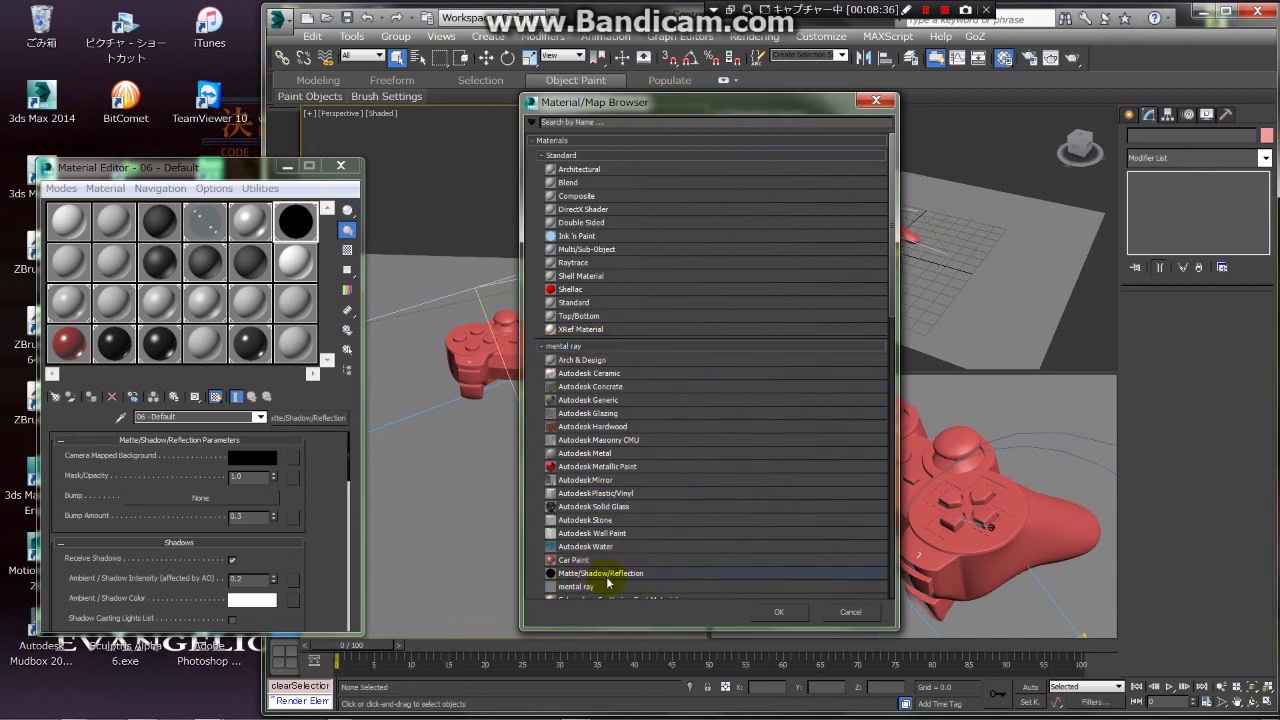
pyautogui.click(779, 611)
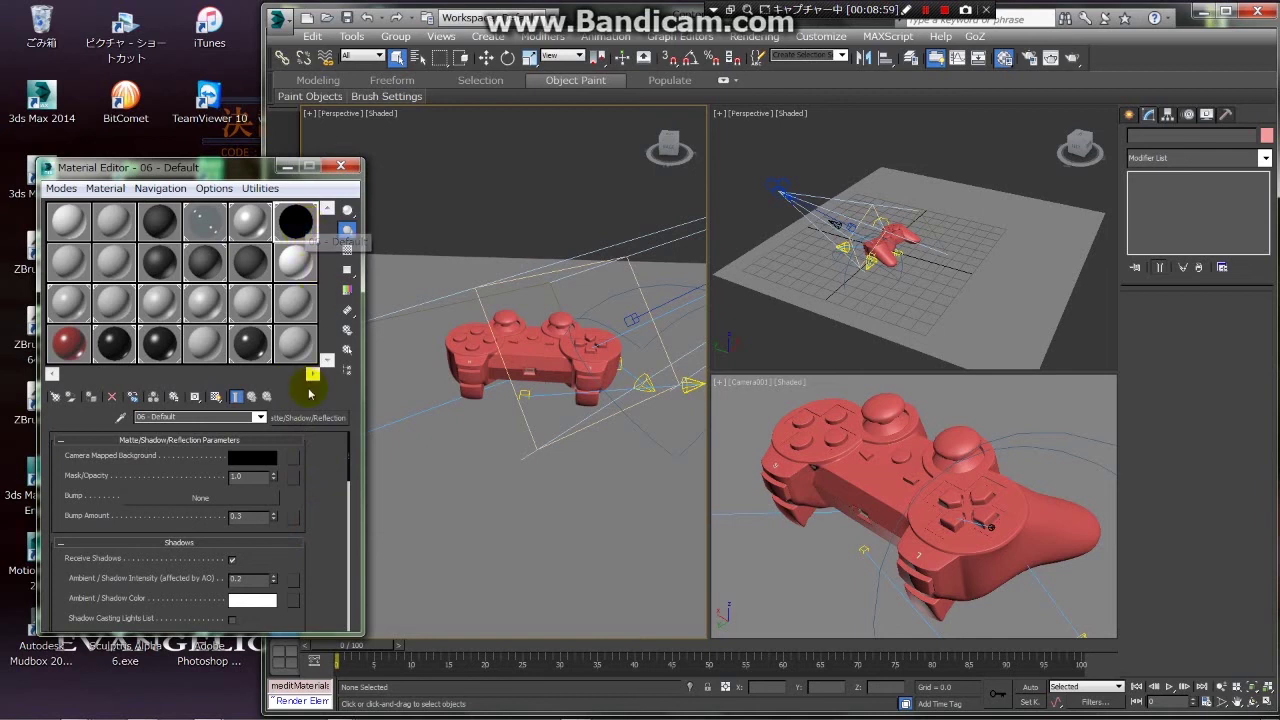
# Assign the matte material to the ground plane and disable Visible to Camera for Controller_rnd objects.
pyautogui.moveTo(296, 222); pyautogui.dragTo(420, 276)
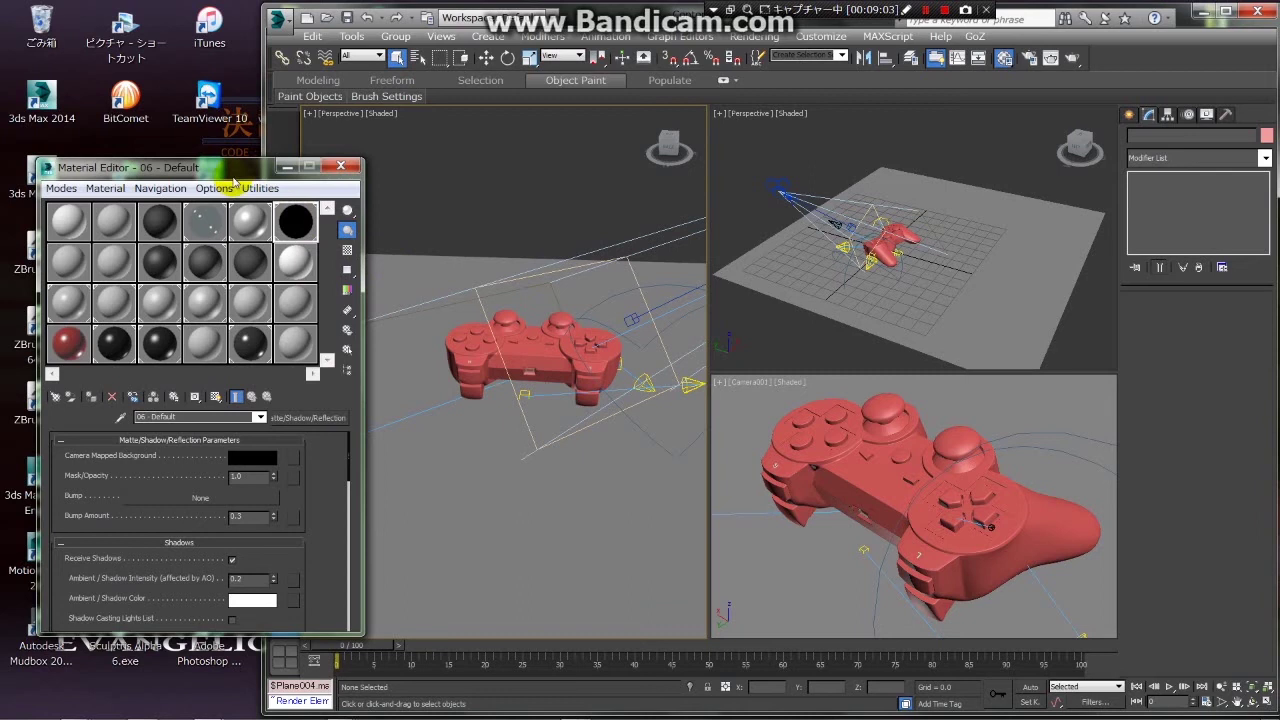
pyautogui.moveTo(210, 167)
pyautogui.mouseDown()
pyautogui.moveTo(149, 121)
pyautogui.moveTo(252, 125)
pyautogui.mouseUp()
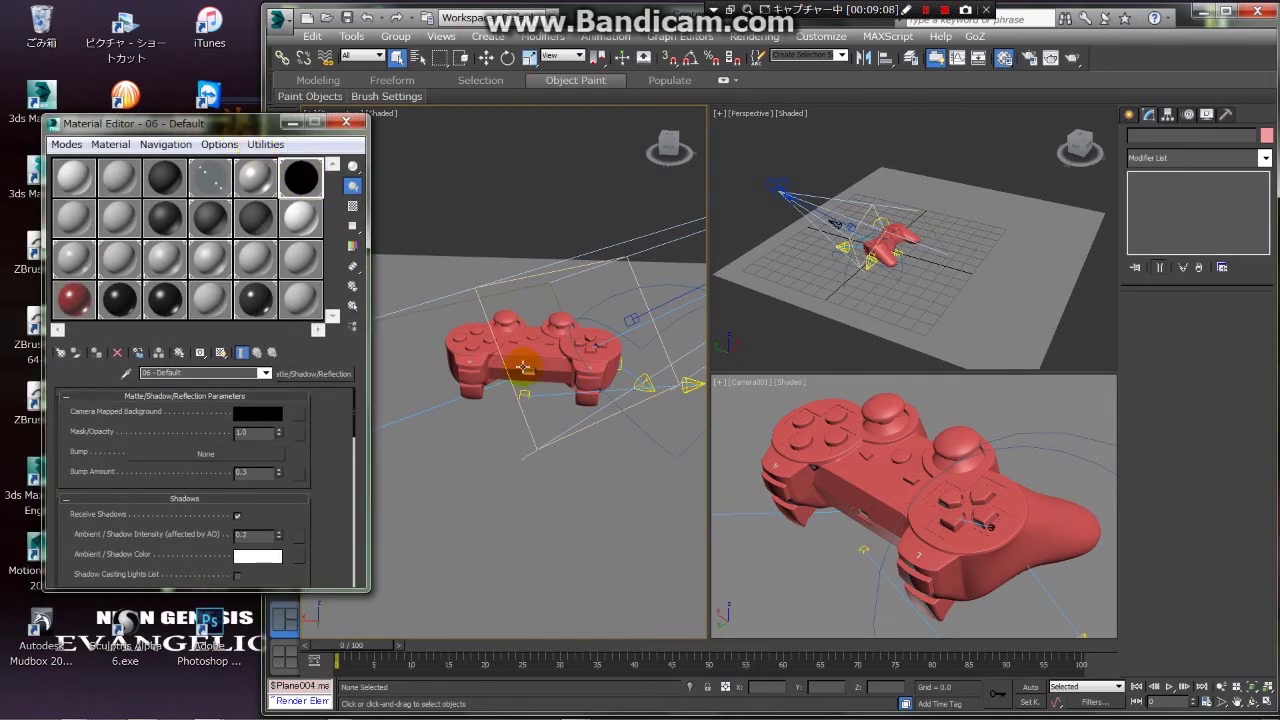
pyautogui.click(905, 62)
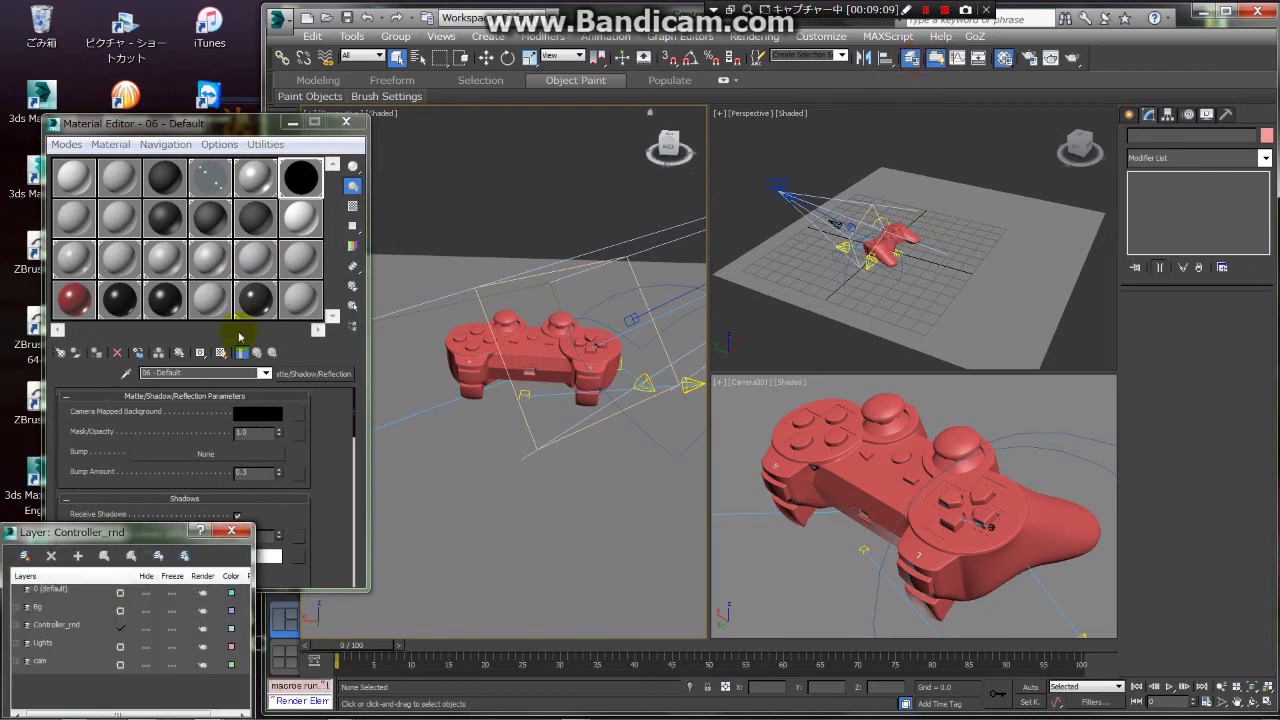
pyautogui.click(88, 625)
pyautogui.click(119, 558)
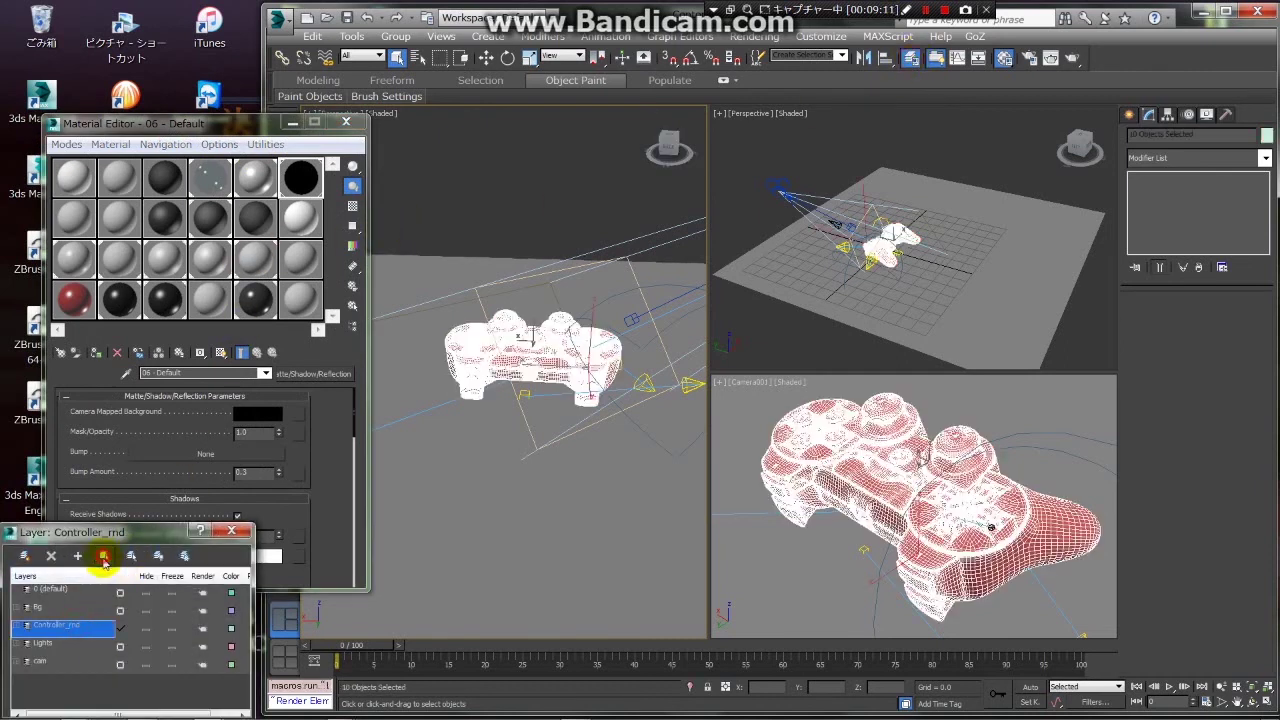
pyautogui.rightClick(549, 345)
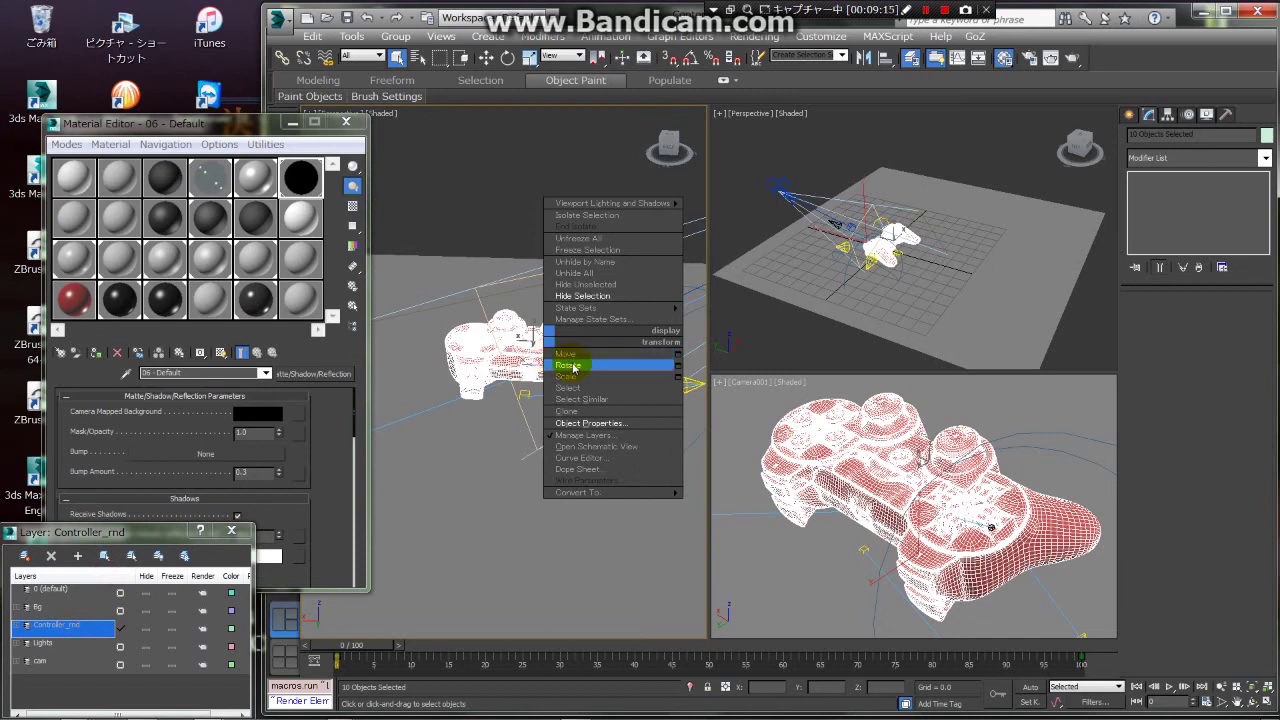
pyautogui.click(595, 425)
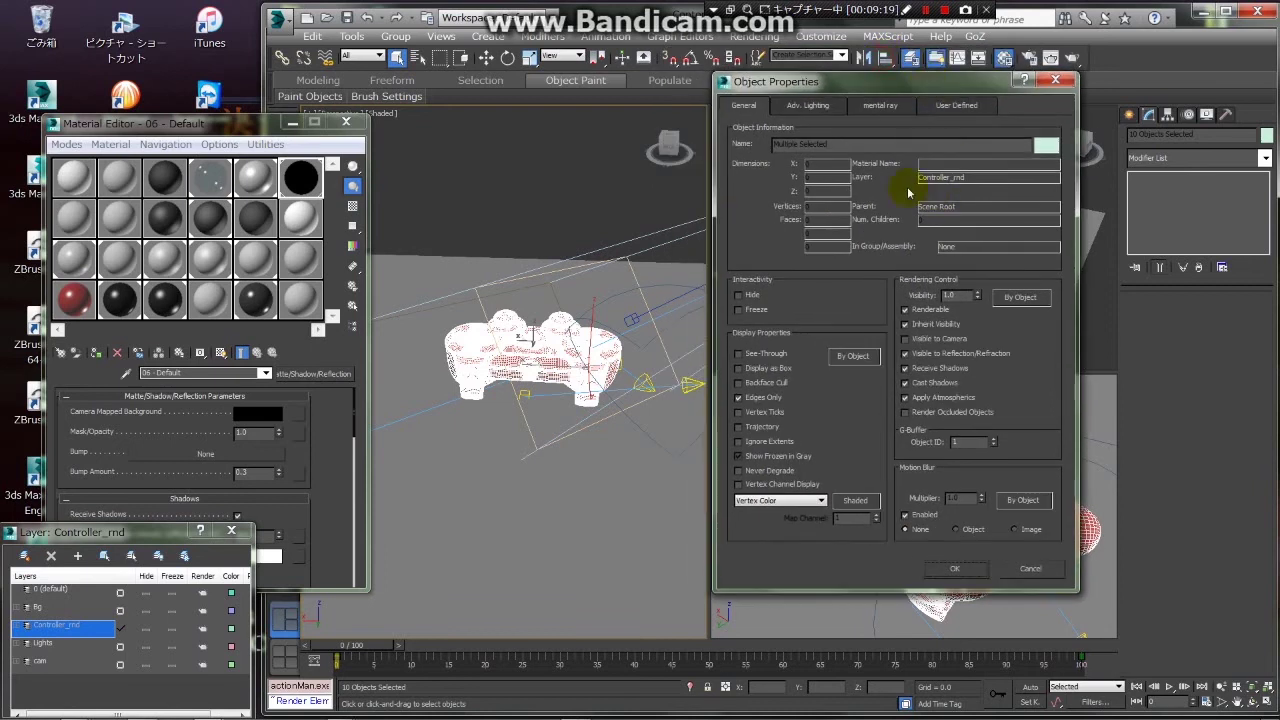
pyautogui.click(905, 340)
pyautogui.click(954, 568)
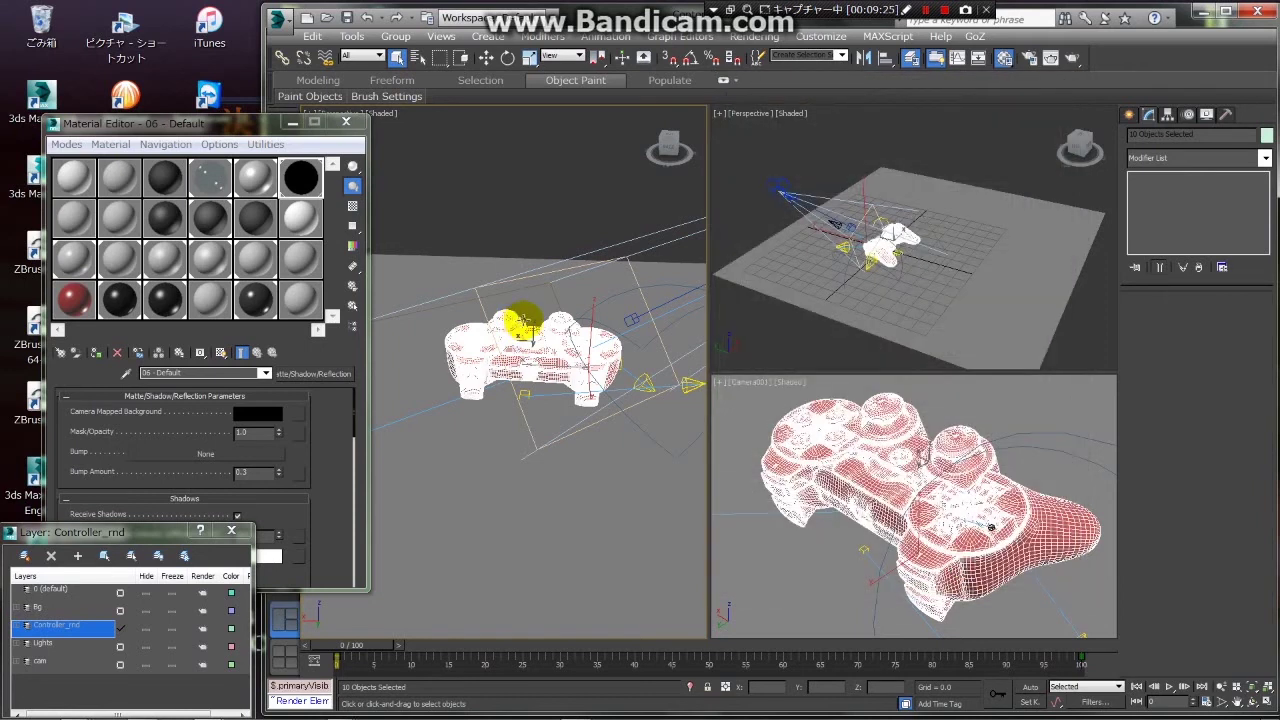
pyautogui.click(500, 227)
pyautogui.click(816, 460)
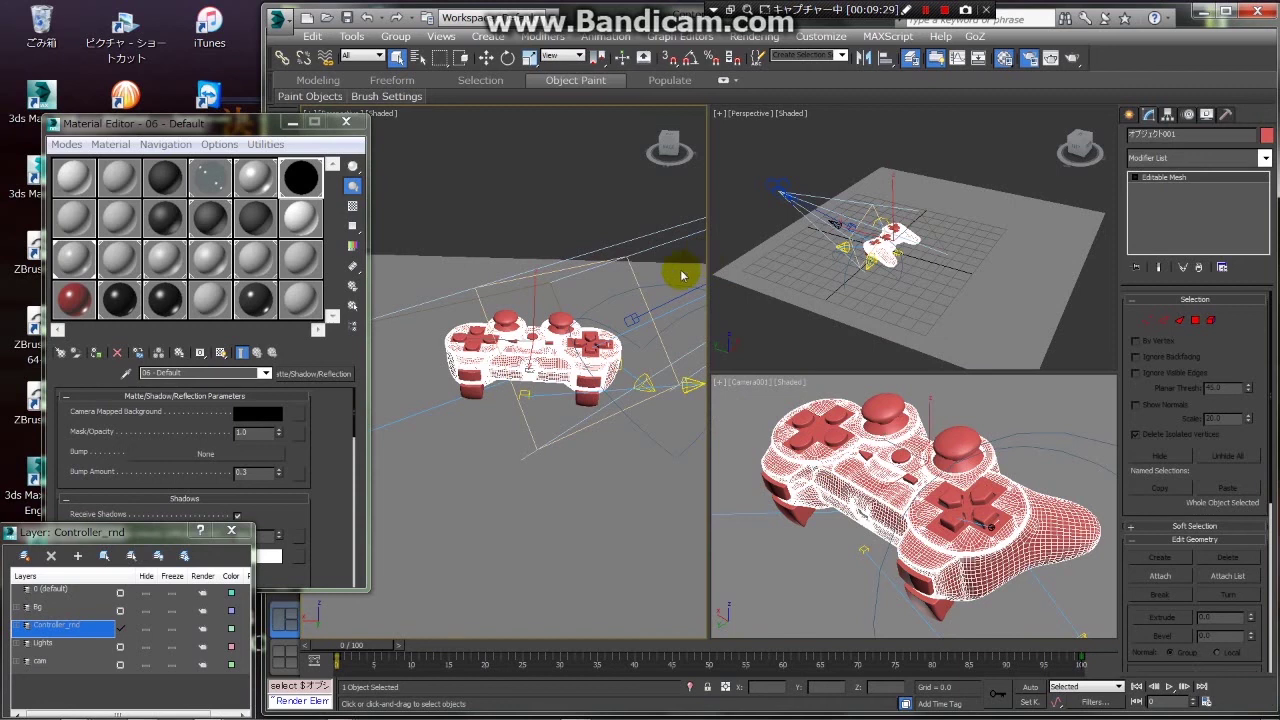
# Render the Camera001 view and toggle the alpha channel to inspect the soft shadow.
pyautogui.press('F10')
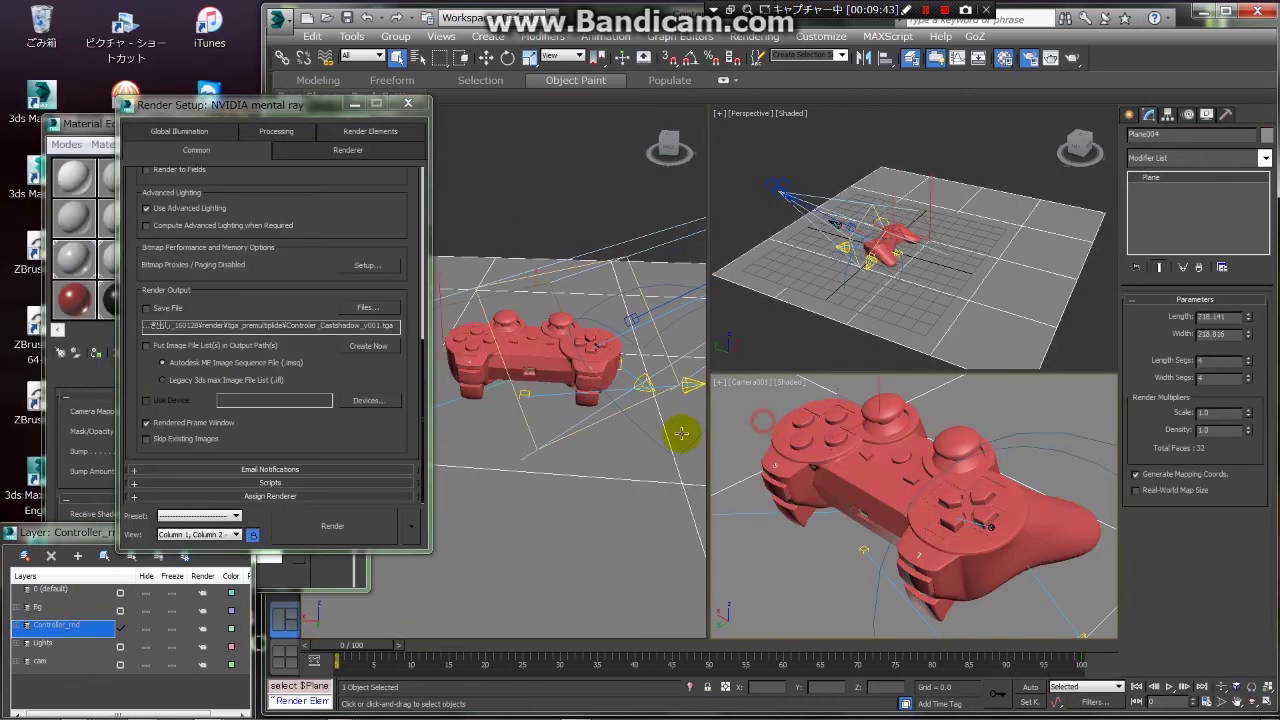
pyautogui.click(328, 525)
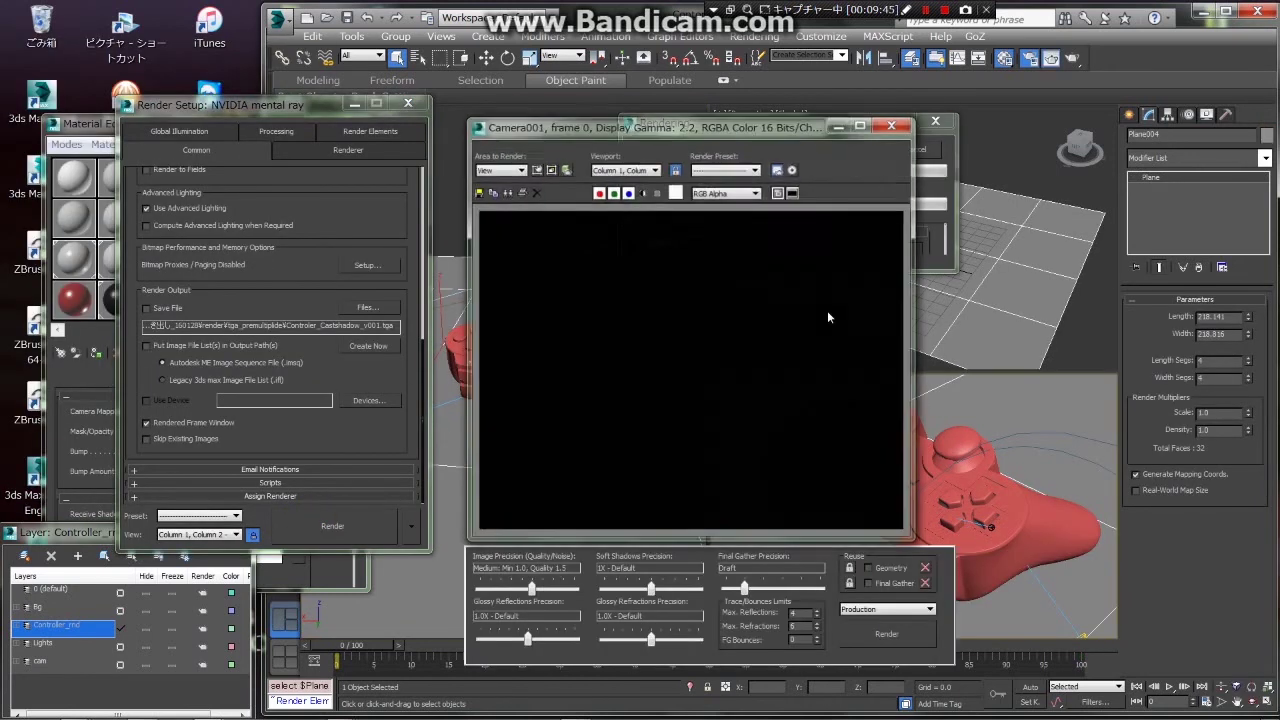
pyautogui.click(946, 12)
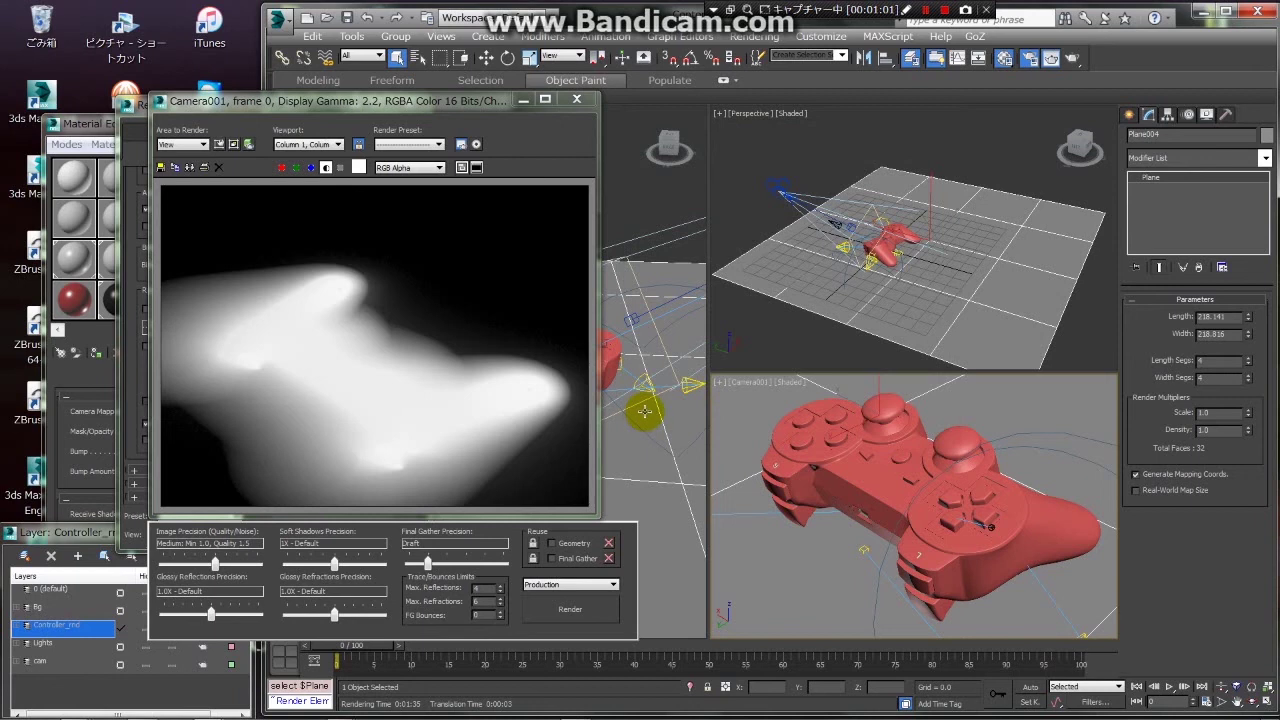
pyautogui.click(326, 169)
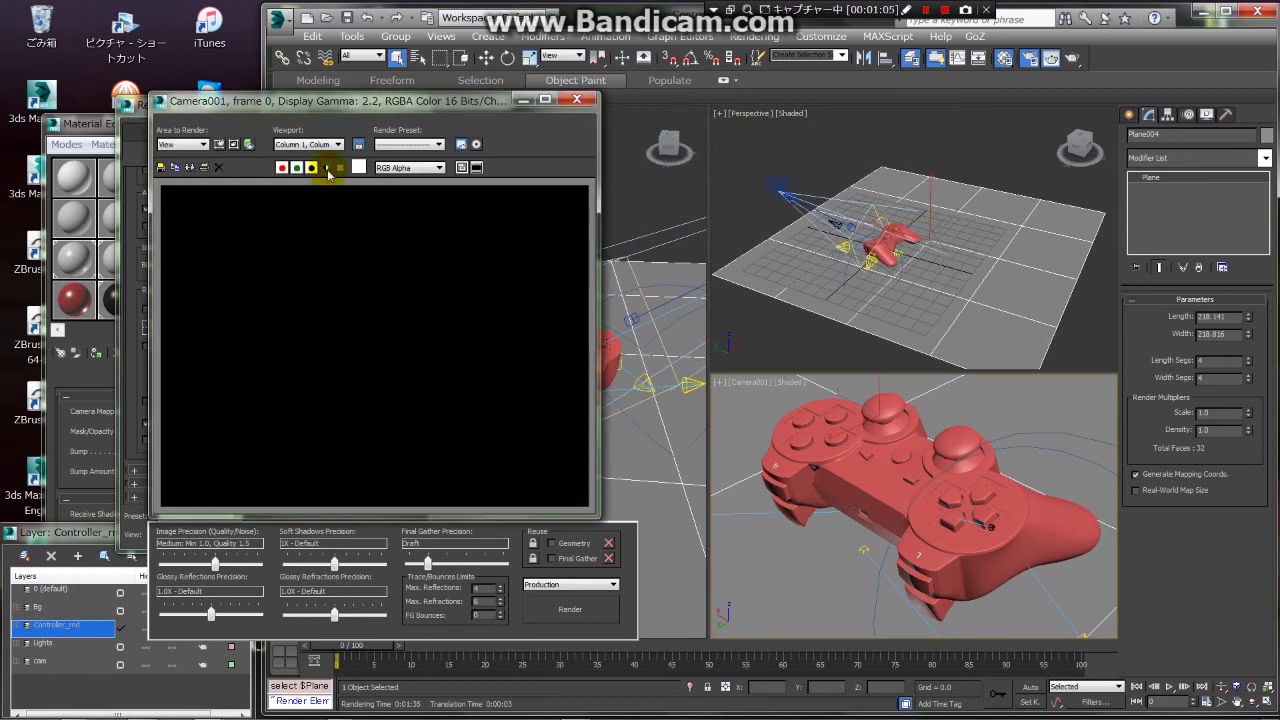
pyautogui.moveTo(460, 100); pyautogui.dragTo(572, 92)
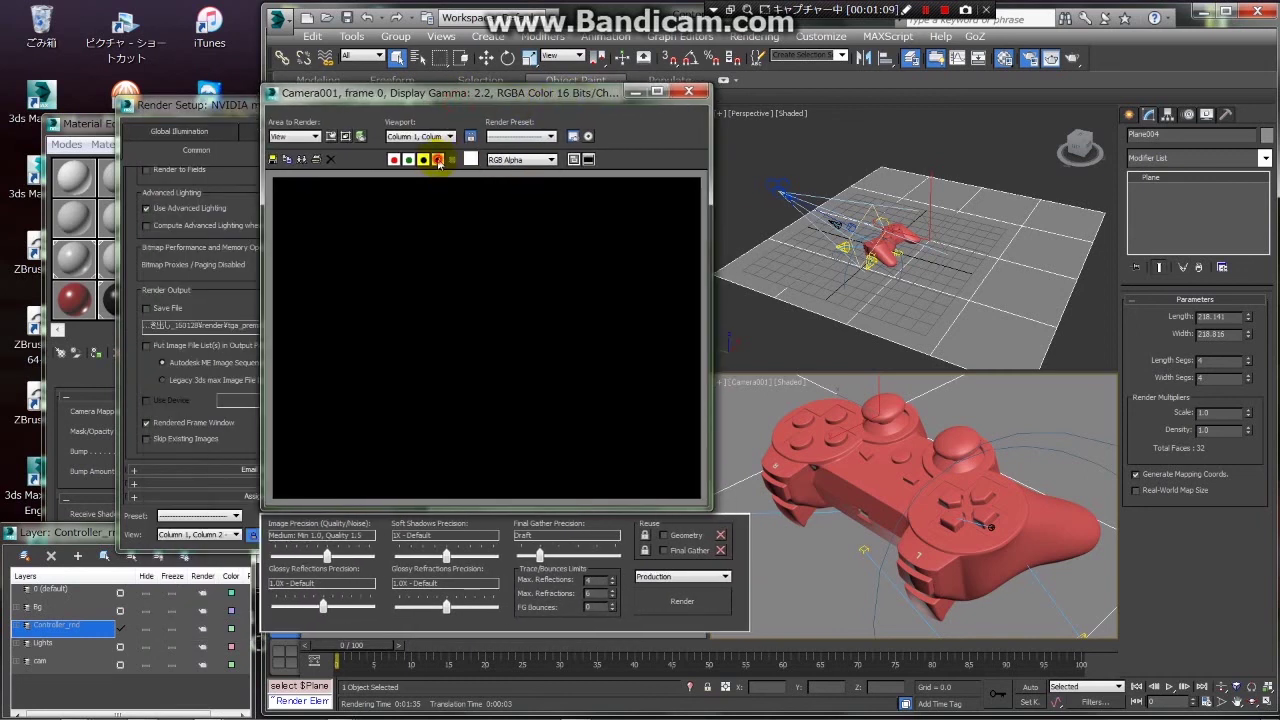
pyautogui.click(438, 162)
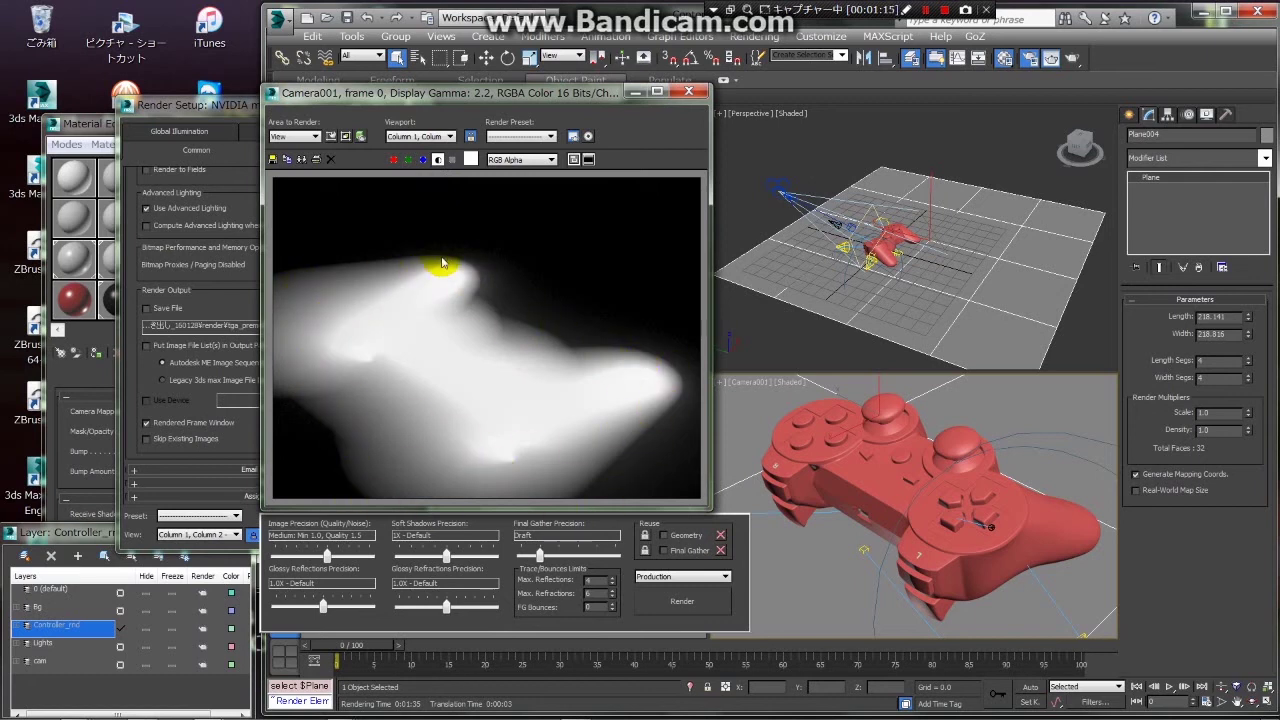
pyautogui.click(437, 160)
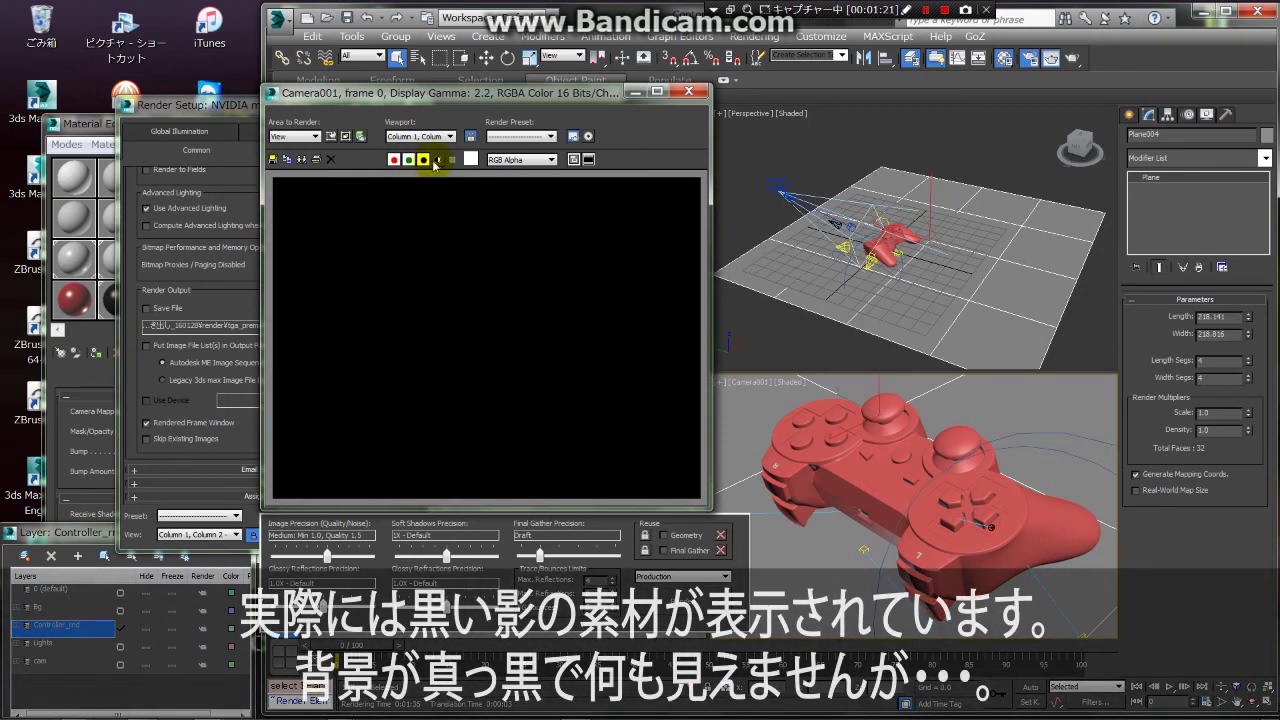
pyautogui.click(437, 160)
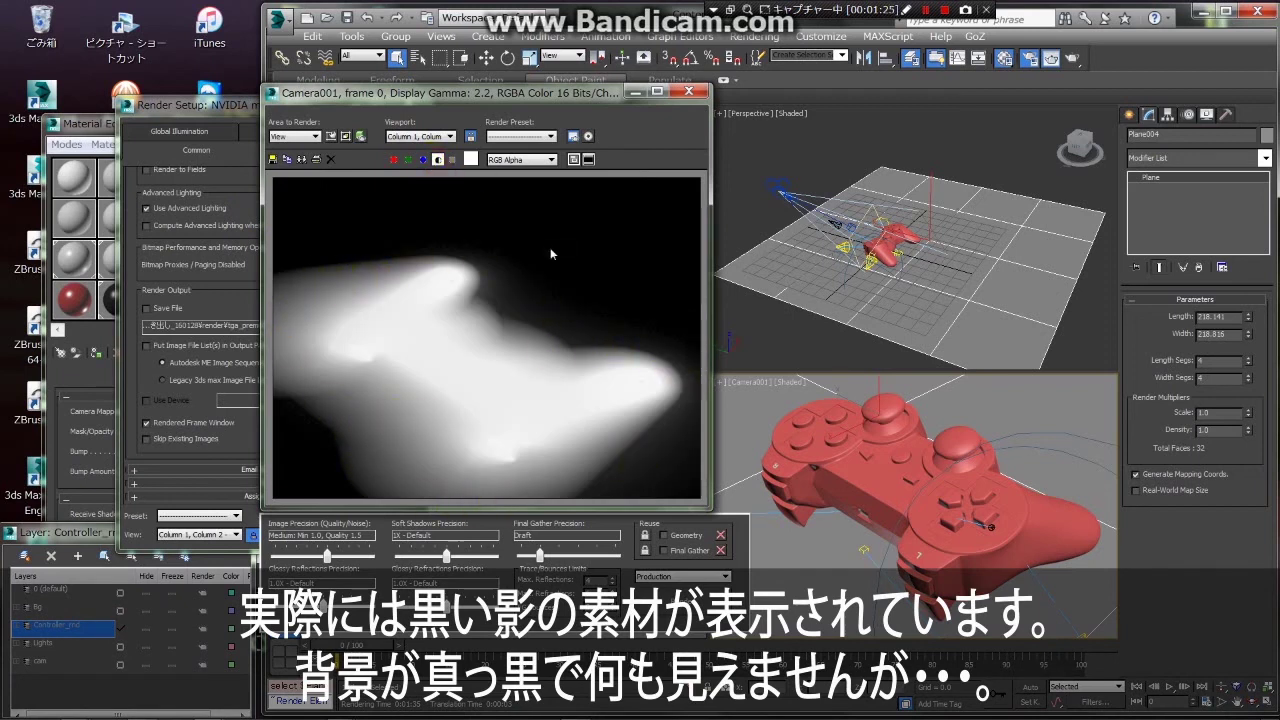
# Arrange the frame beside Render Setup and browse its Processing and Render Elements settings.
pyautogui.moveTo(555, 93); pyautogui.dragTo(707, 93)
pyautogui.moveTo(270, 109); pyautogui.dragTo(221, 117)
pyautogui.click(228, 139)
pyautogui.click(192, 140)
pyautogui.click(234, 141)
pyautogui.click(166, 145)
pyautogui.click(292, 137)
pyautogui.click(212, 146)
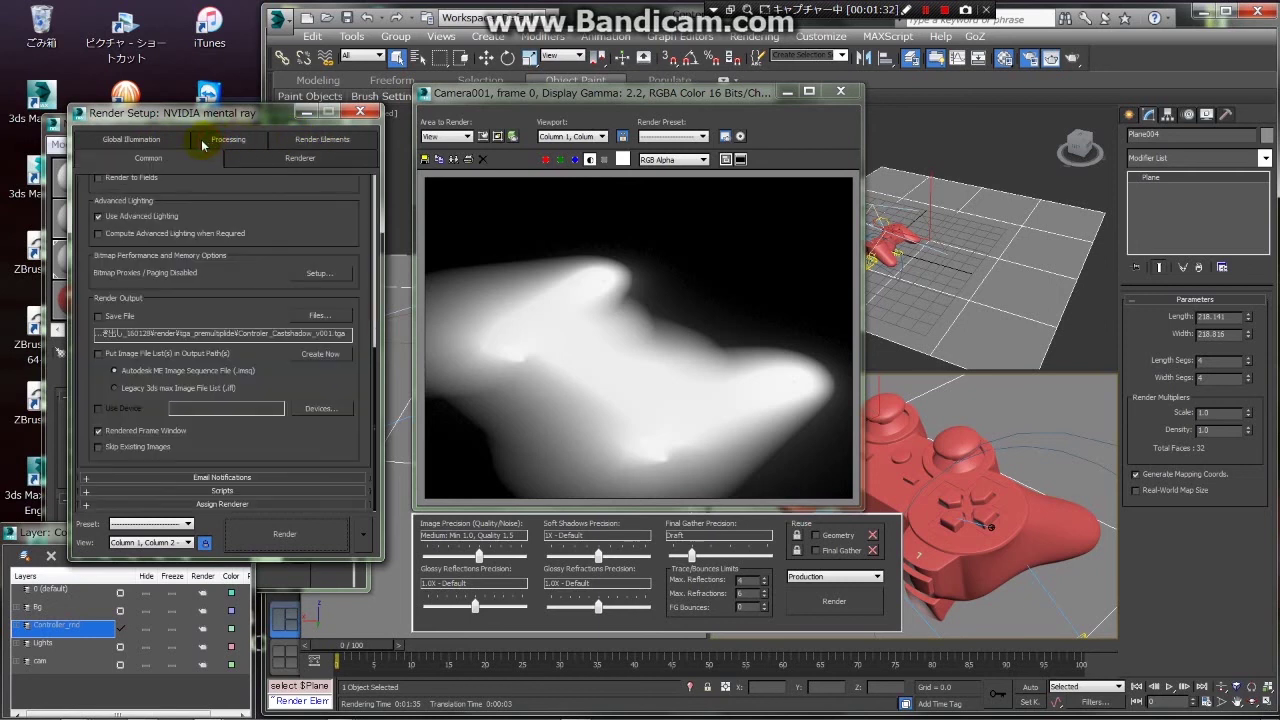
# Reposition Render Setup and review its sampling quality, Common, and Global Illumination settings.
pyautogui.moveTo(320, 188)
pyautogui.mouseDown()
pyautogui.moveTo(340, 449)
pyautogui.moveTo(346, 434)
pyautogui.mouseUp()
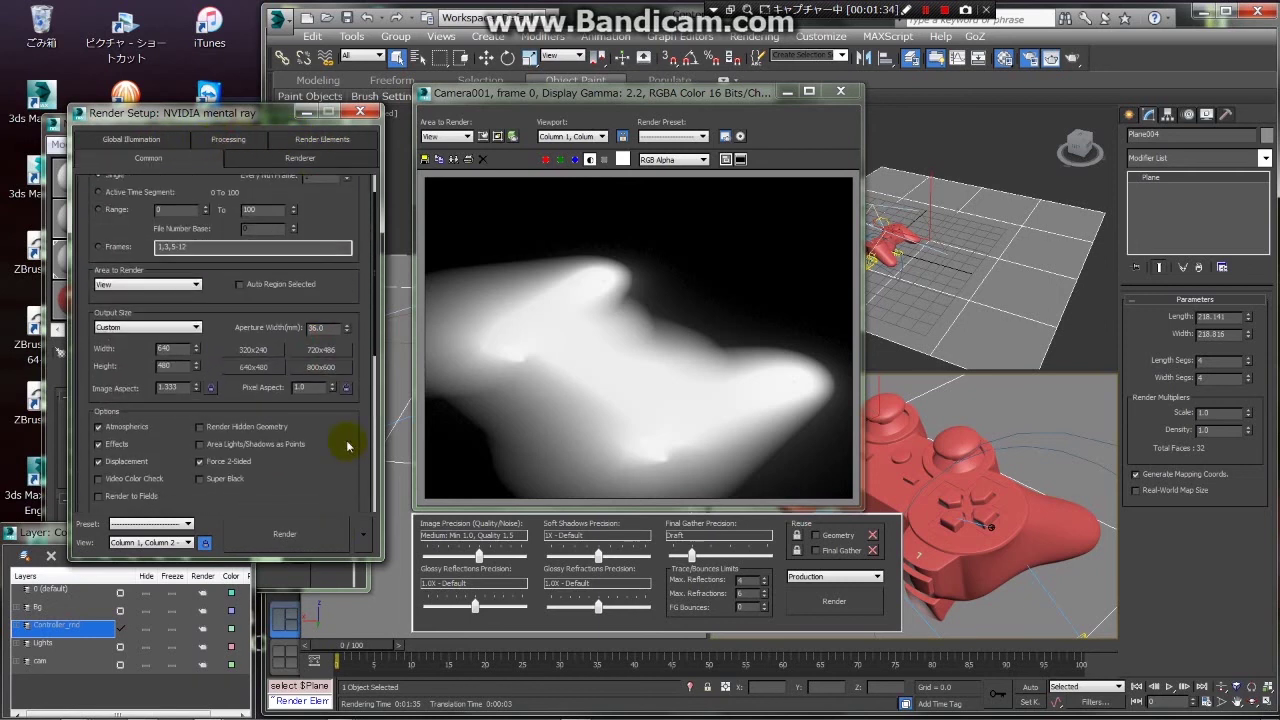
pyautogui.moveTo(357, 182); pyautogui.dragTo(359, 255)
pyautogui.click(245, 160)
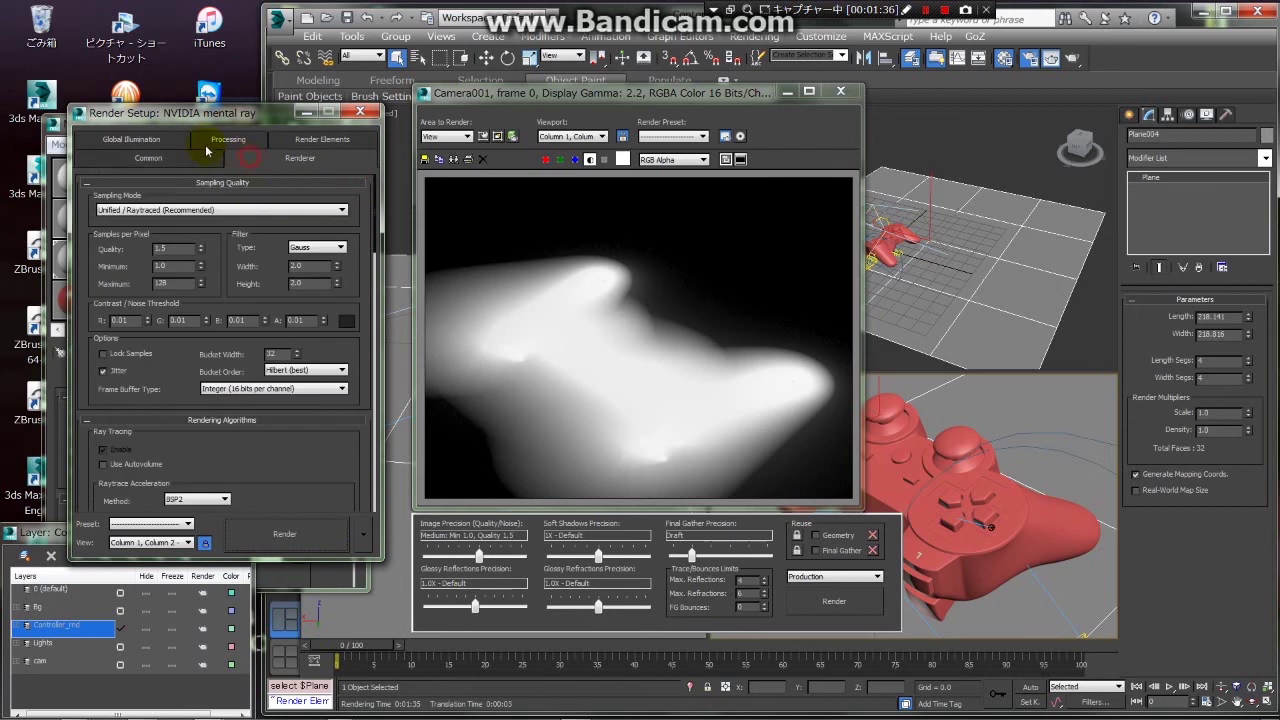
pyautogui.click(166, 148)
pyautogui.click(218, 144)
pyautogui.click(152, 156)
pyautogui.click(135, 140)
pyautogui.click(137, 148)
pyautogui.click(138, 142)
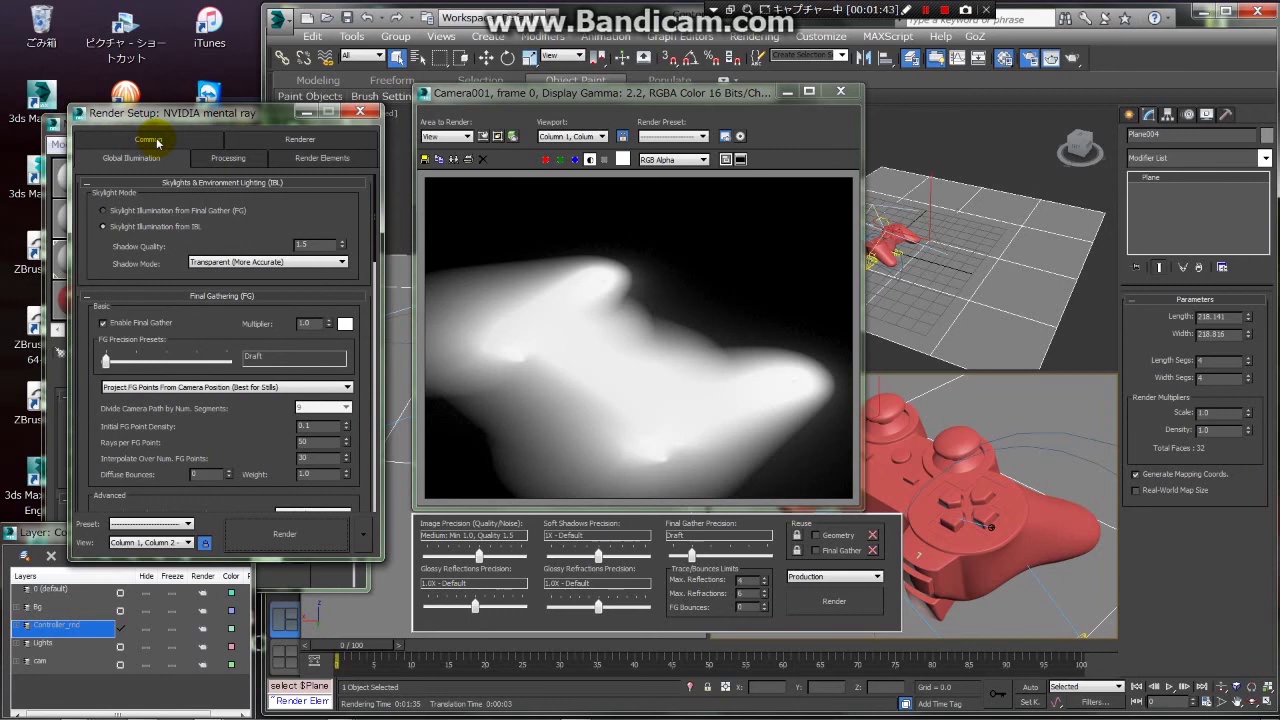
pyautogui.moveTo(643, 95); pyautogui.dragTo(651, 105)
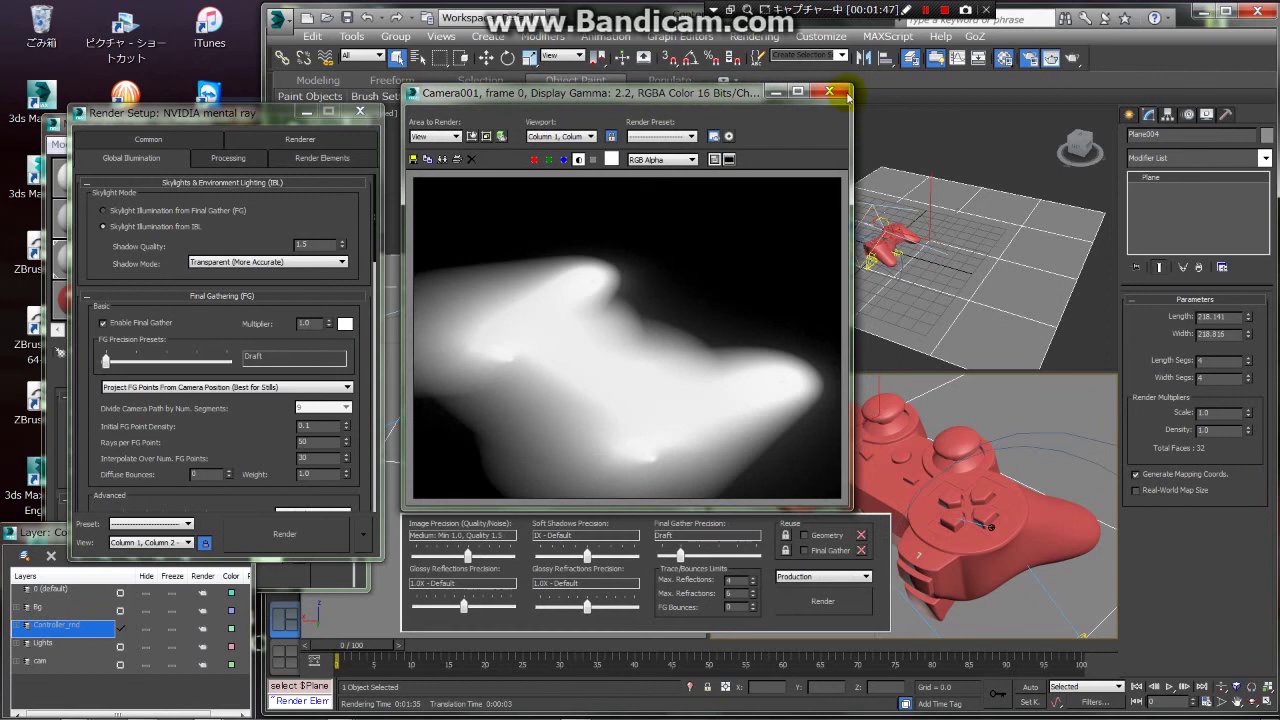
pyautogui.click(148, 150)
# Move the frame and Render Setup aside and bring the Matte/Shadow/Reflection shadow parameters forward.
pyautogui.moveTo(598, 95)
pyautogui.mouseDown()
pyautogui.moveTo(978, 114)
pyautogui.moveTo(964, 120)
pyautogui.mouseUp()
pyautogui.keyDown('alt'); pyautogui.moveTo(457, 286); pyautogui.dragTo(445, 290, button='middle'); pyautogui.keyUp('alt')
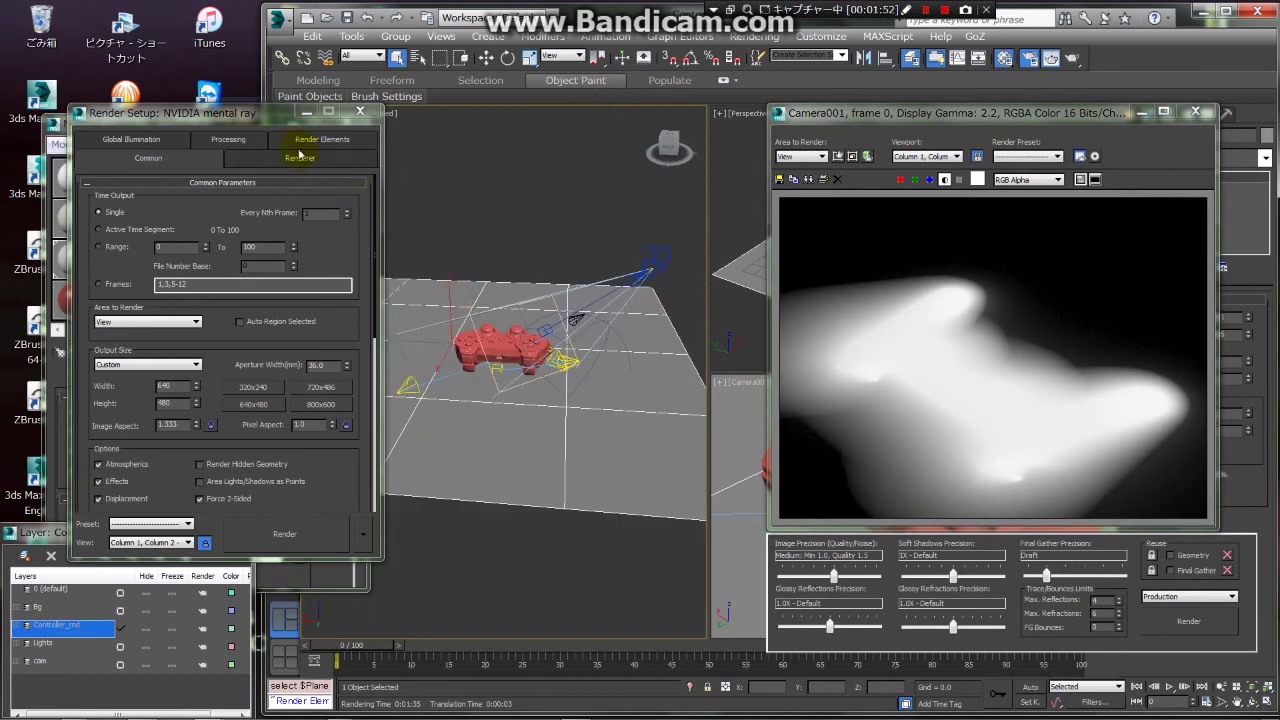
pyautogui.moveTo(250, 113); pyautogui.dragTo(396, 116)
pyautogui.click(171, 122)
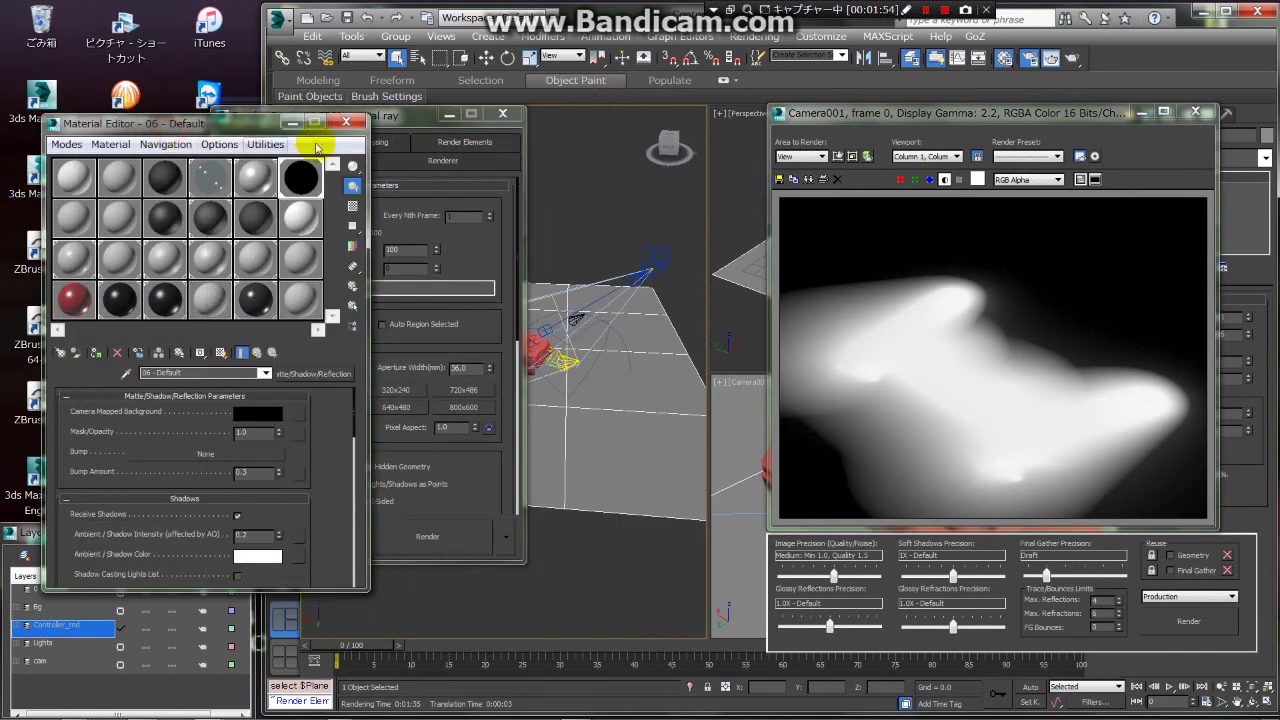
# Close Render Setup, orbit the view higher, recheck the alpha, and close the Camera001 frame.
pyautogui.click(415, 120)
pyautogui.click(450, 114)
pyautogui.moveTo(524, 299)
pyautogui.keyDown('alt'); pyautogui.mouseDown(button='middle')
pyautogui.moveTo(523, 358)
pyautogui.moveTo(567, 382)
pyautogui.mouseUp(button='middle'); pyautogui.keyUp('alt')
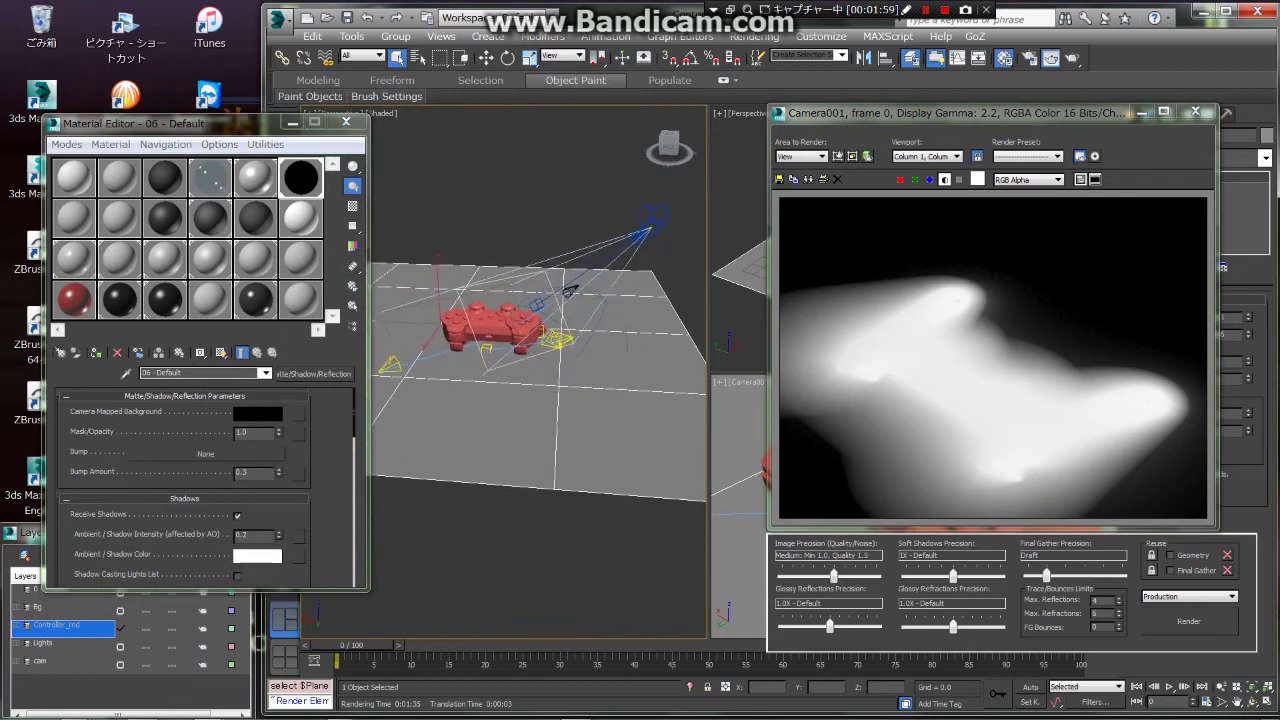
pyautogui.click(554, 365)
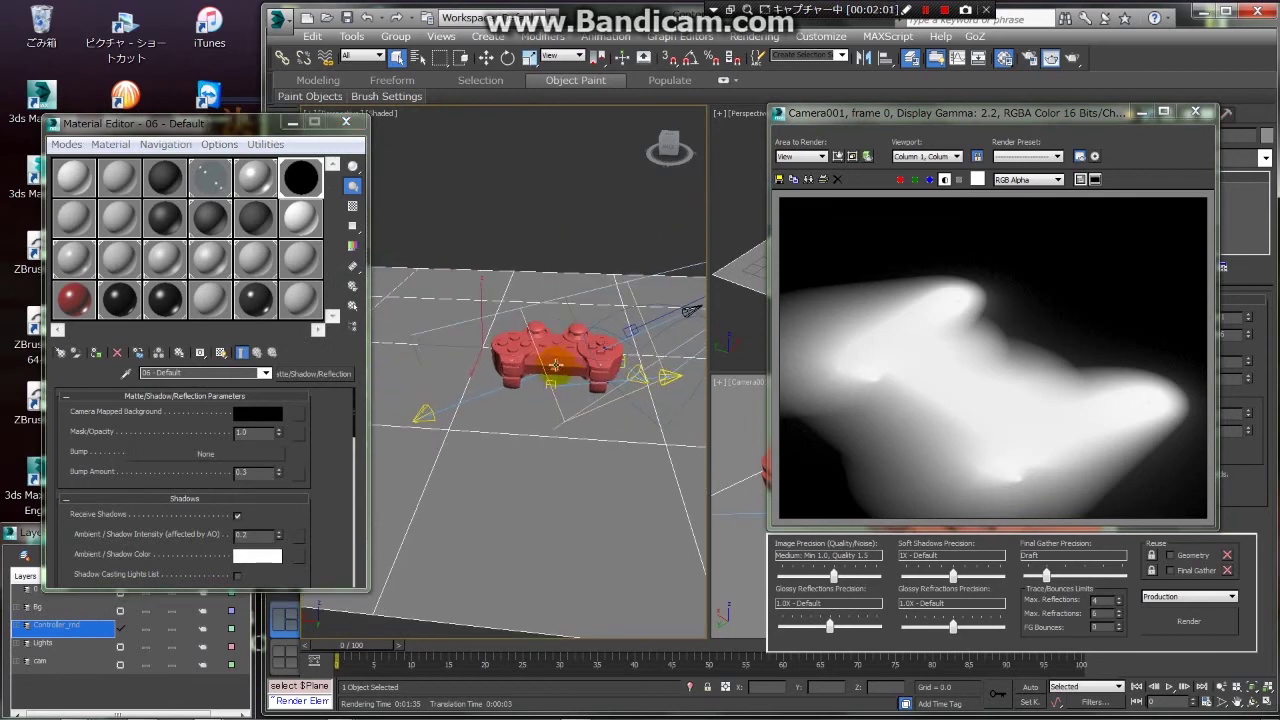
pyautogui.moveTo(573, 344)
pyautogui.keyDown('alt'); pyautogui.mouseDown(button='middle')
pyautogui.moveTo(582, 331)
pyautogui.moveTo(500, 365)
pyautogui.mouseUp(button='middle'); pyautogui.keyUp('alt')
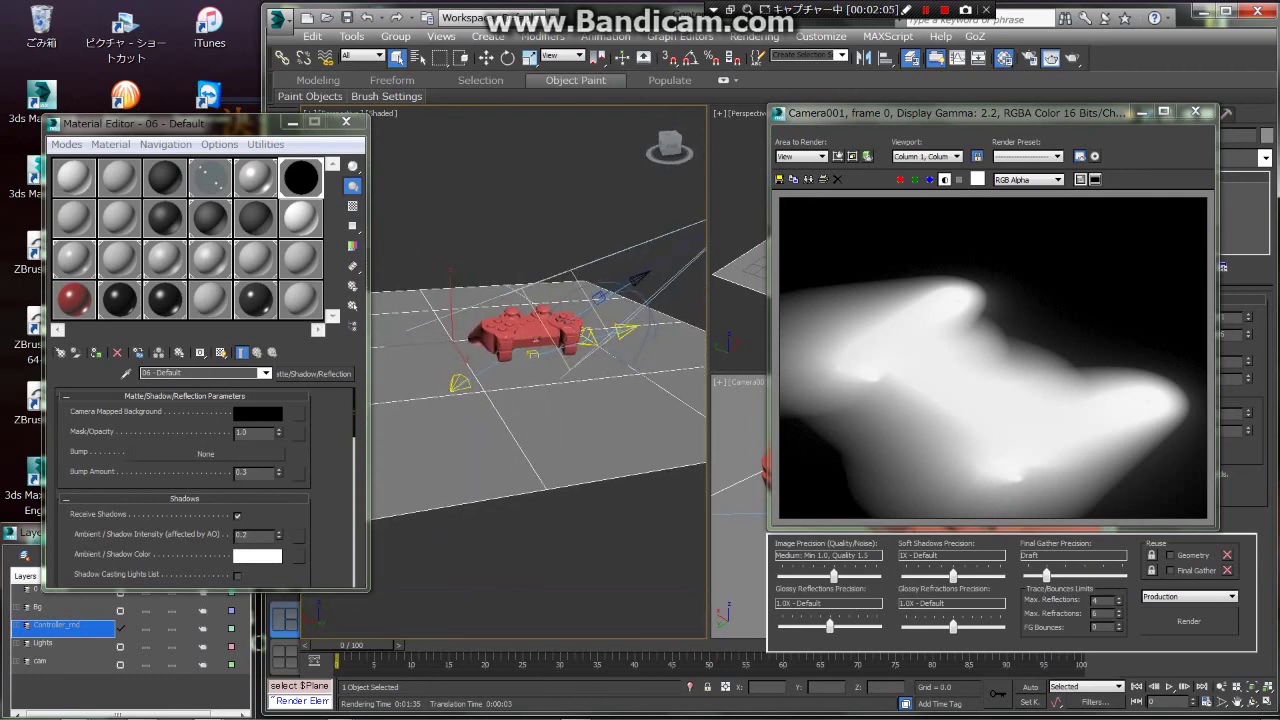
pyautogui.moveTo(1071, 114); pyautogui.dragTo(721, 116)
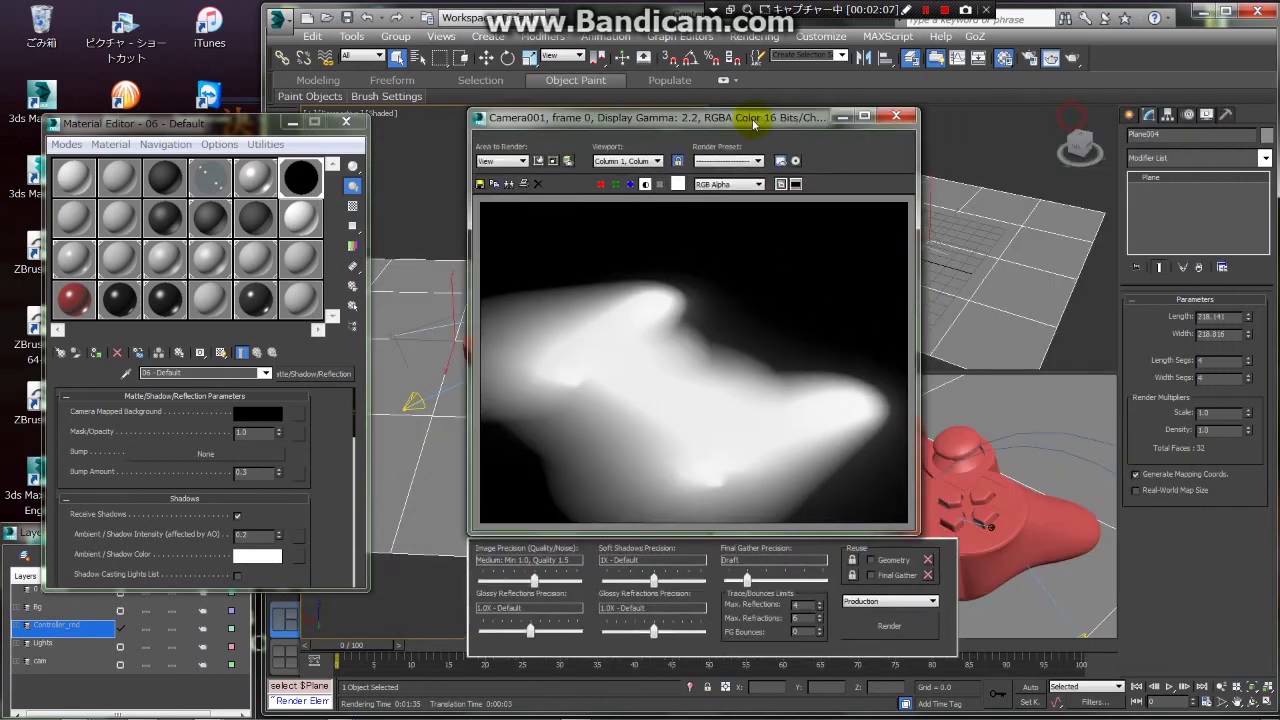
pyautogui.click(593, 181)
pyautogui.click(593, 181)
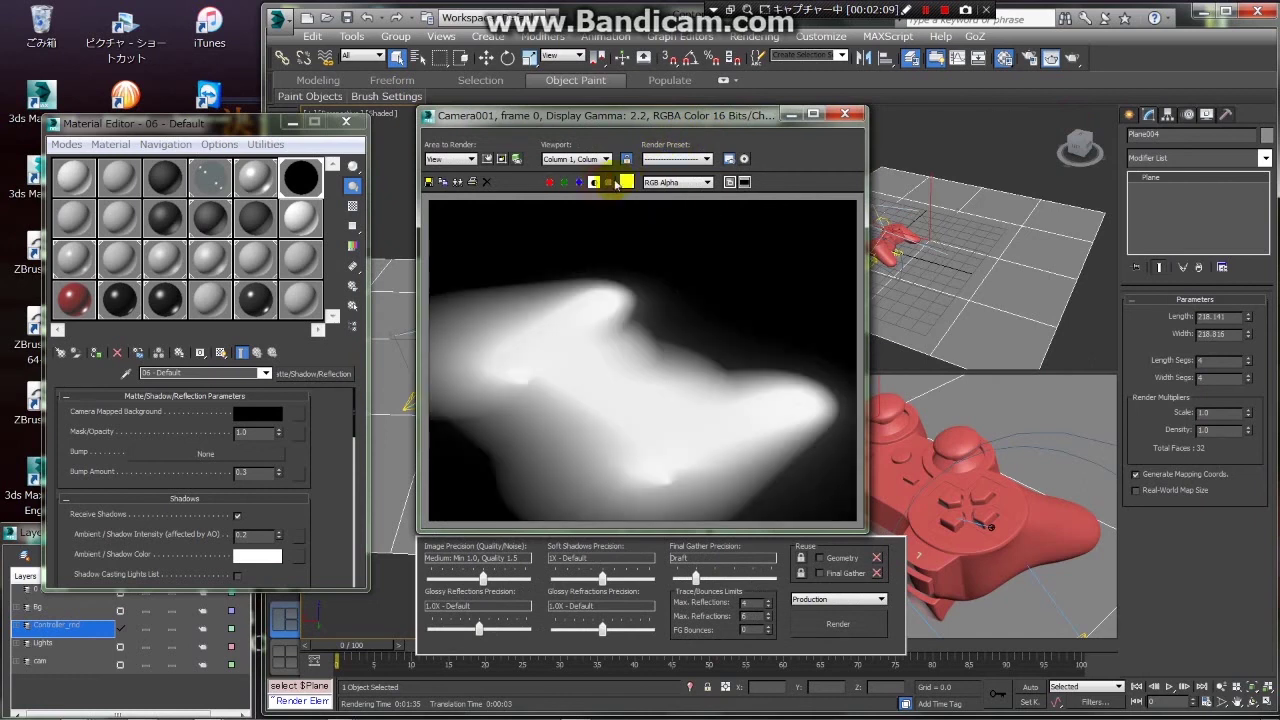
pyautogui.click(845, 114)
pyautogui.moveTo(205, 714)
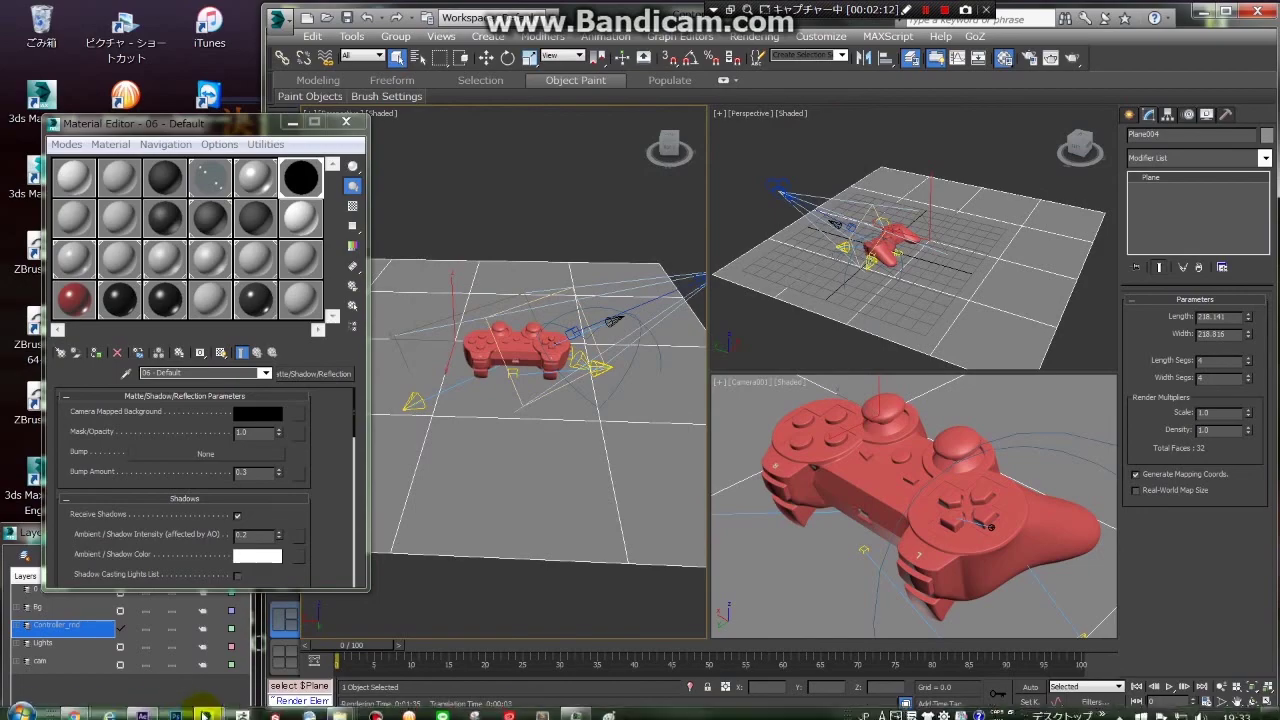
pyautogui.click(204, 712)
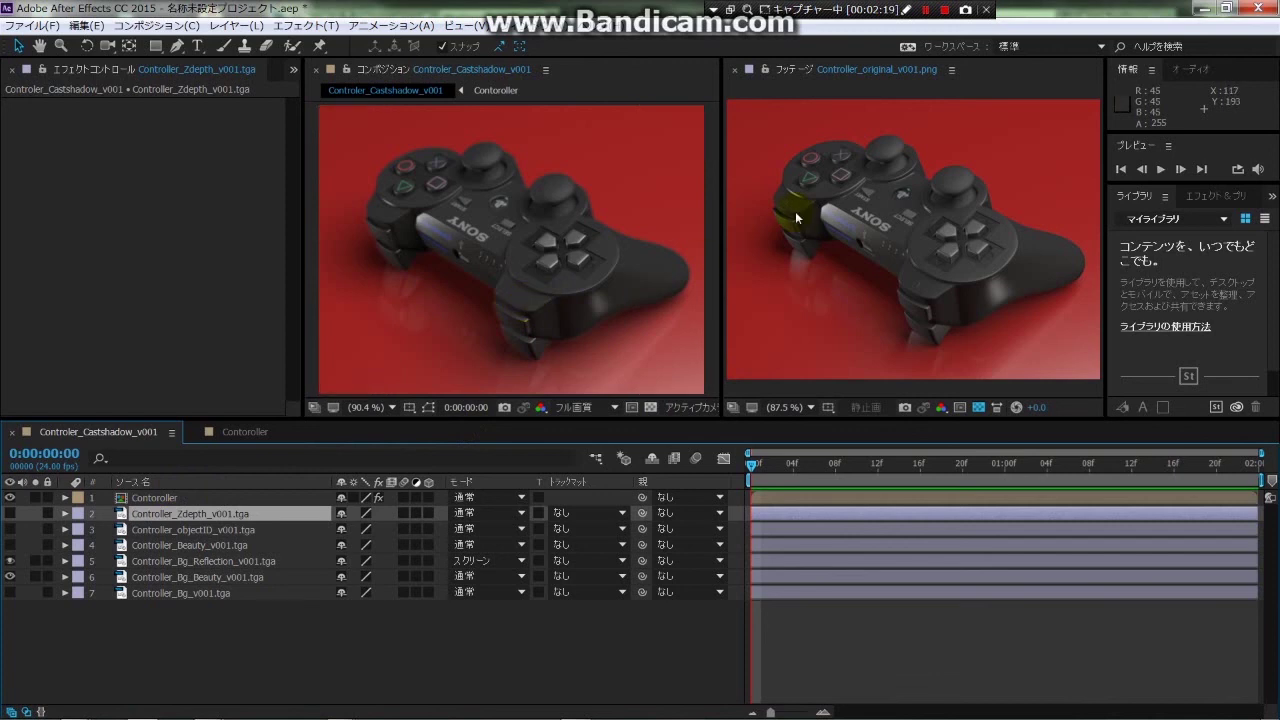
pyautogui.click(1202, 9)
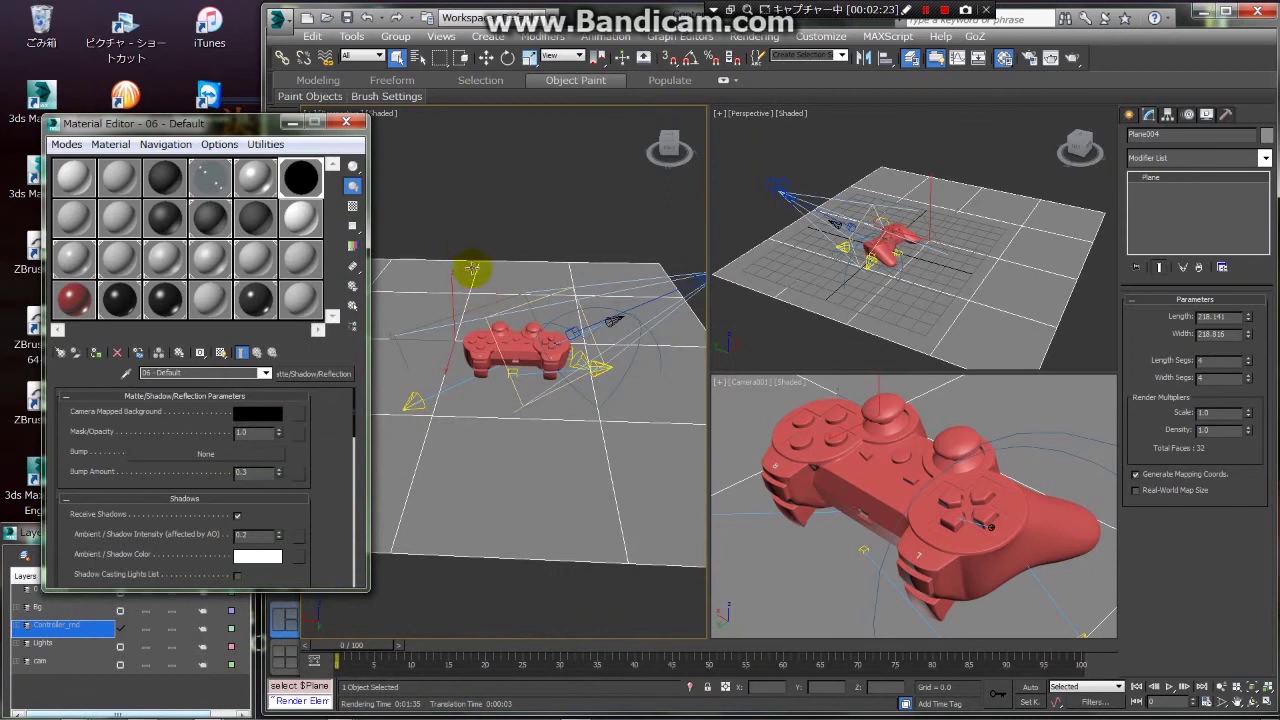
pyautogui.moveTo(208, 126); pyautogui.dragTo(179, 148)
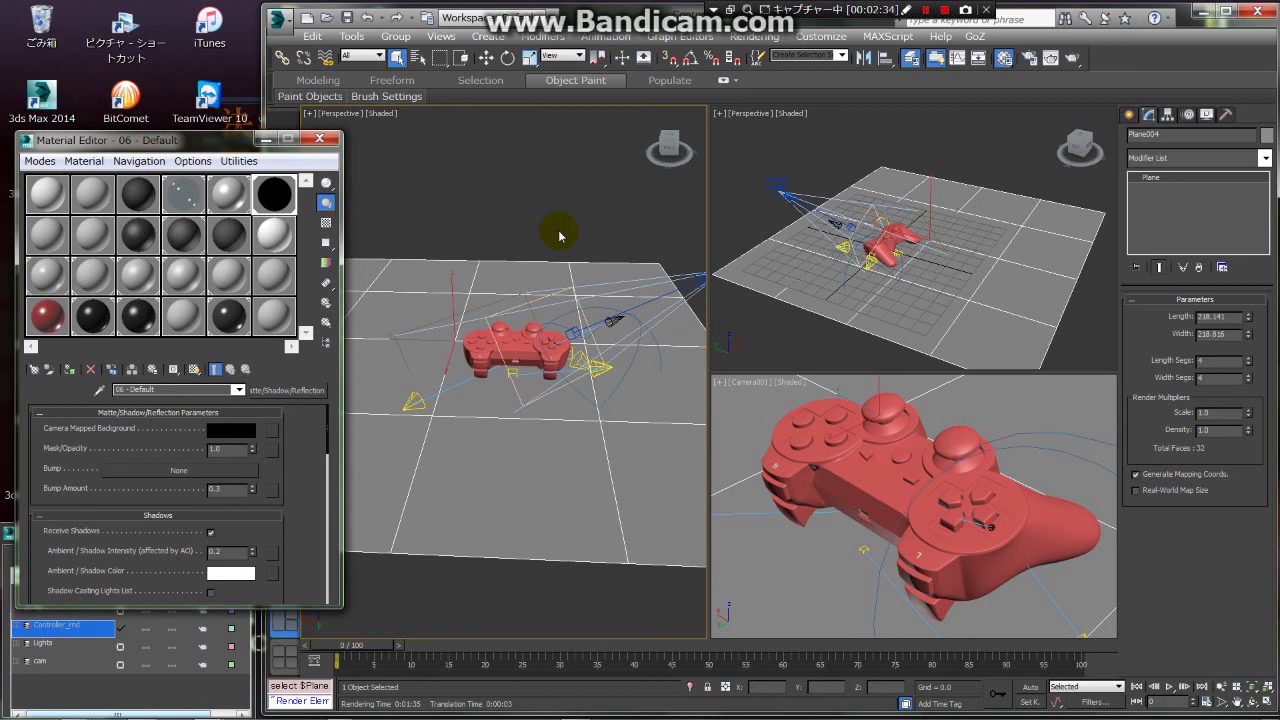
pyautogui.moveTo(209, 142); pyautogui.dragTo(219, 150)
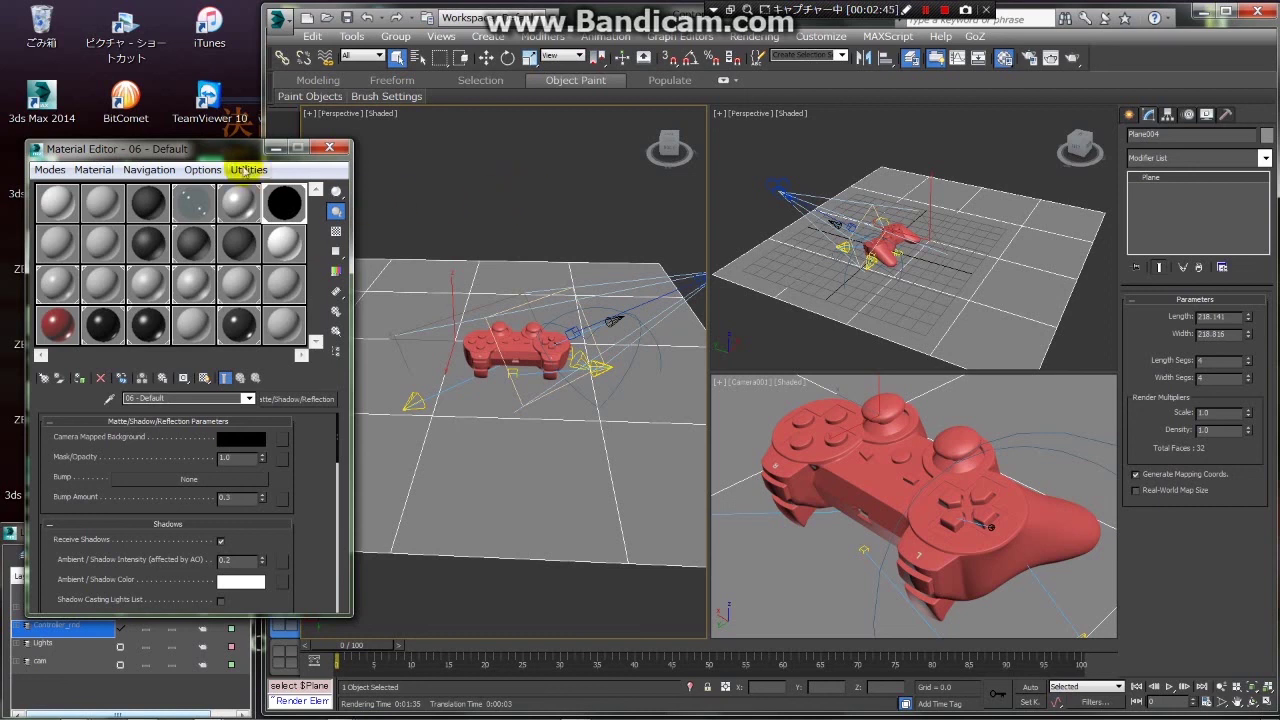
pyautogui.moveTo(236, 142); pyautogui.dragTo(236, 148)
pyautogui.click(338, 198)
pyautogui.moveTo(213, 155)
pyautogui.mouseDown()
pyautogui.moveTo(218, 120)
pyautogui.moveTo(222, 260)
pyautogui.moveTo(231, 134)
pyautogui.moveTo(230, 208)
pyautogui.moveTo(231, 152)
pyautogui.mouseUp()
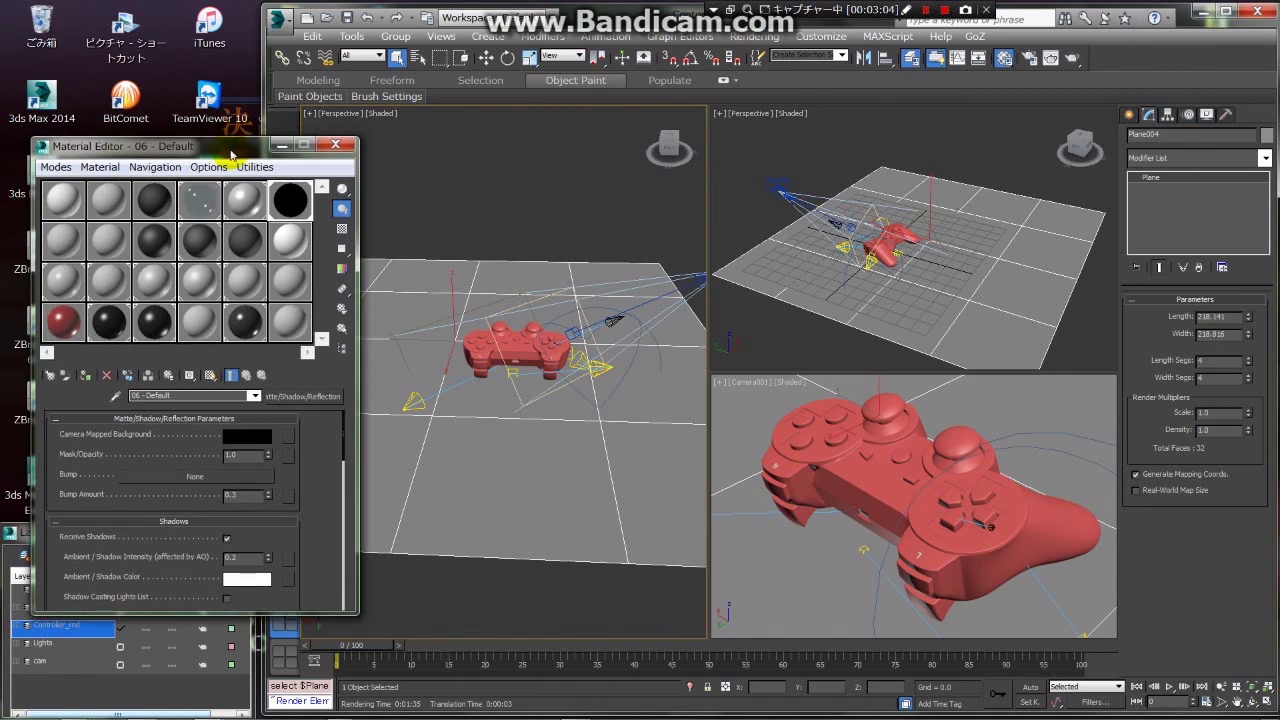
# Open the Contoroller precomp in After Effects and inspect its Refraction, Reflection and Specular layers.
pyautogui.click(150, 708)
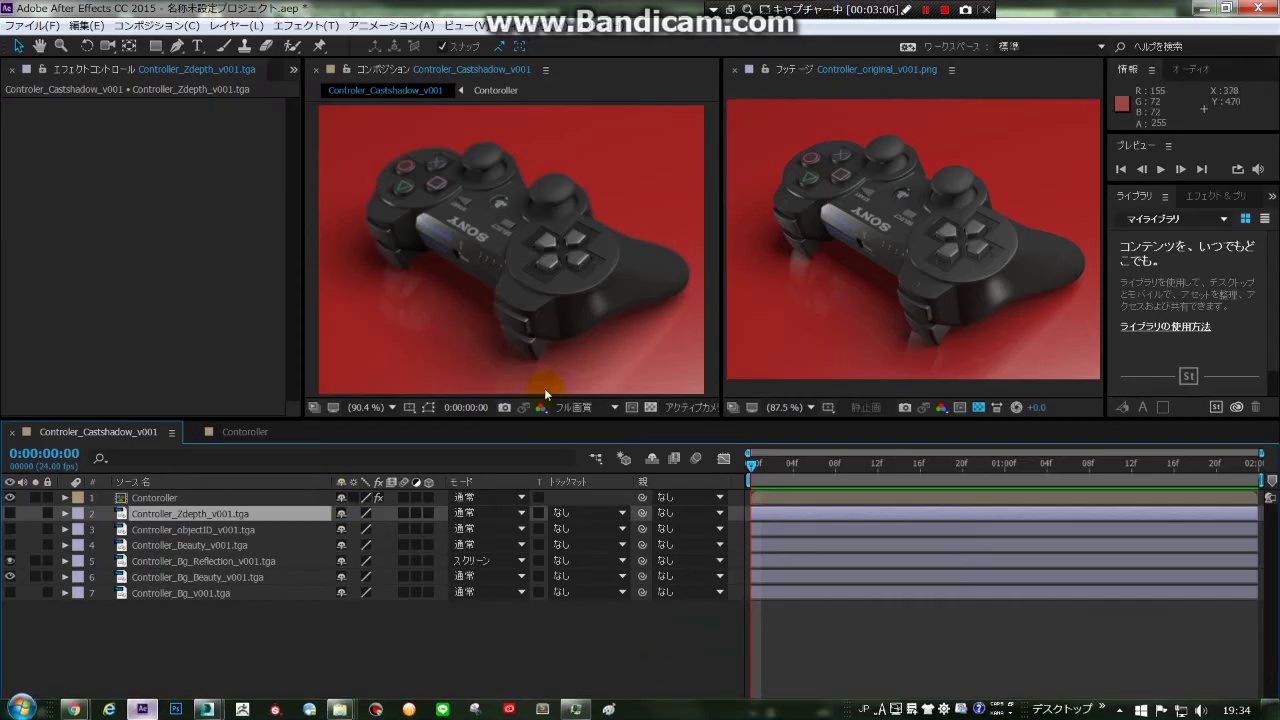
pyautogui.doubleClick(169, 499)
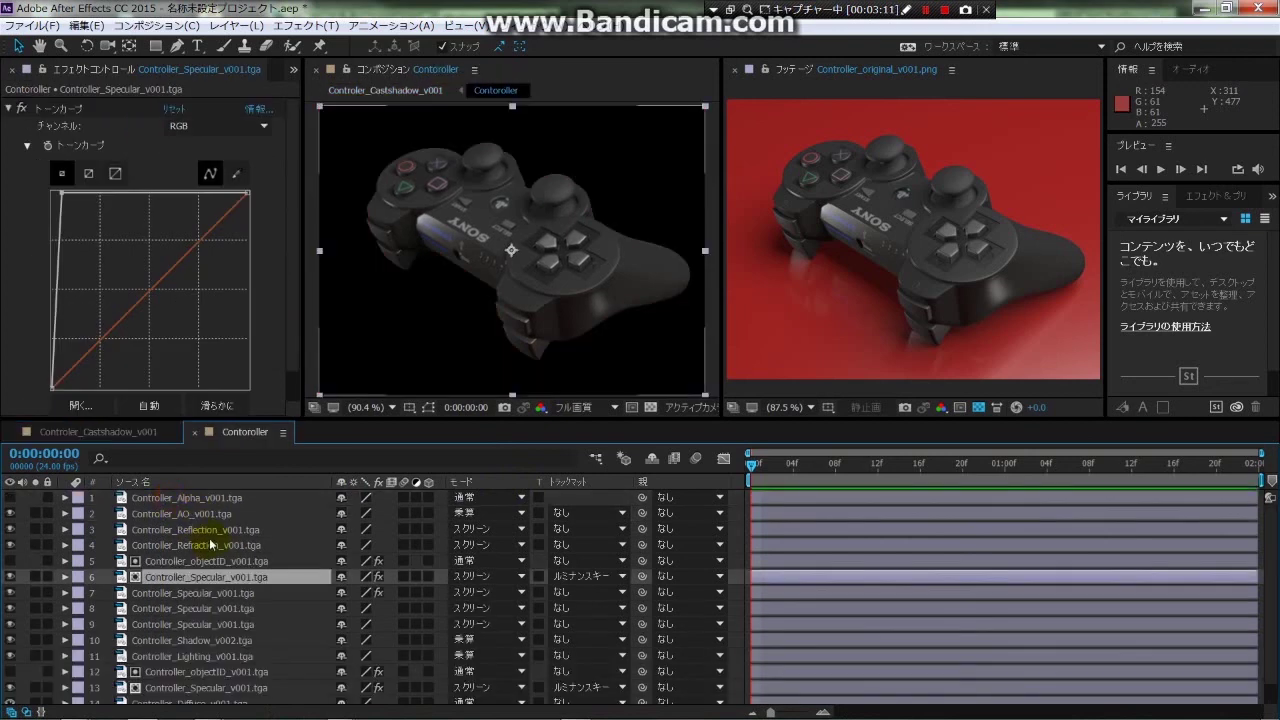
pyautogui.click(190, 561)
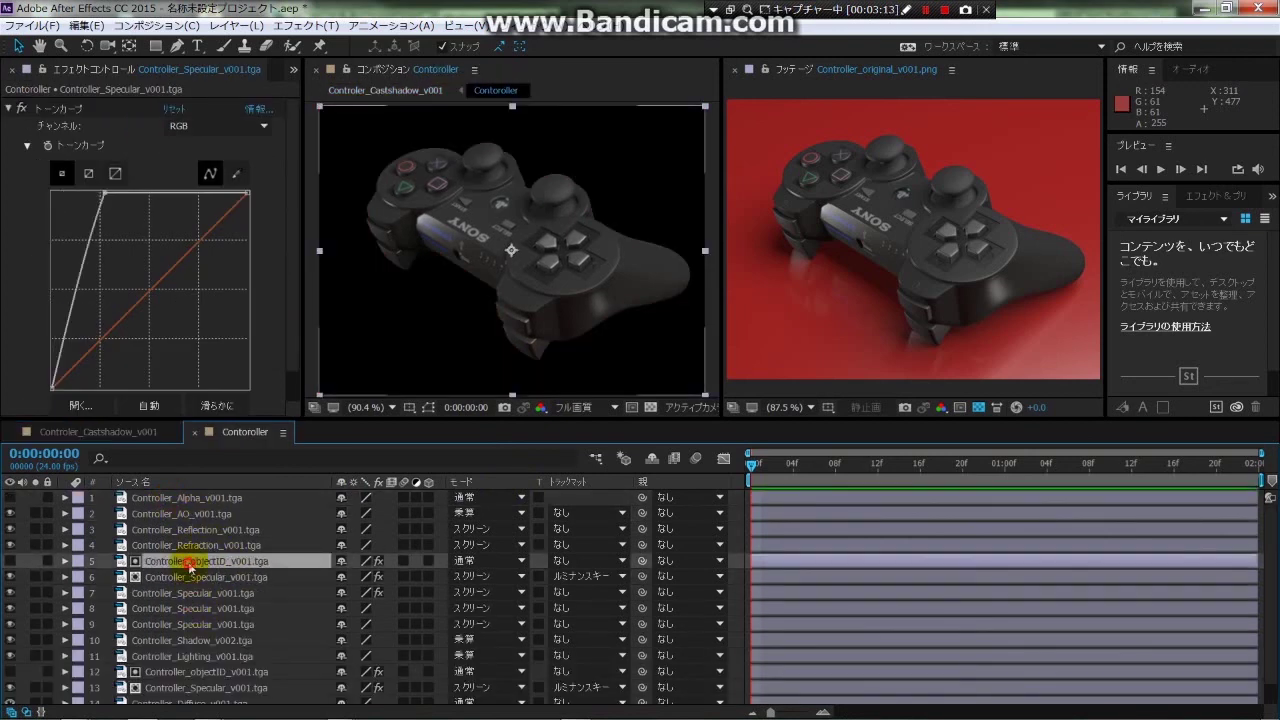
pyautogui.click(188, 545)
pyautogui.click(192, 530)
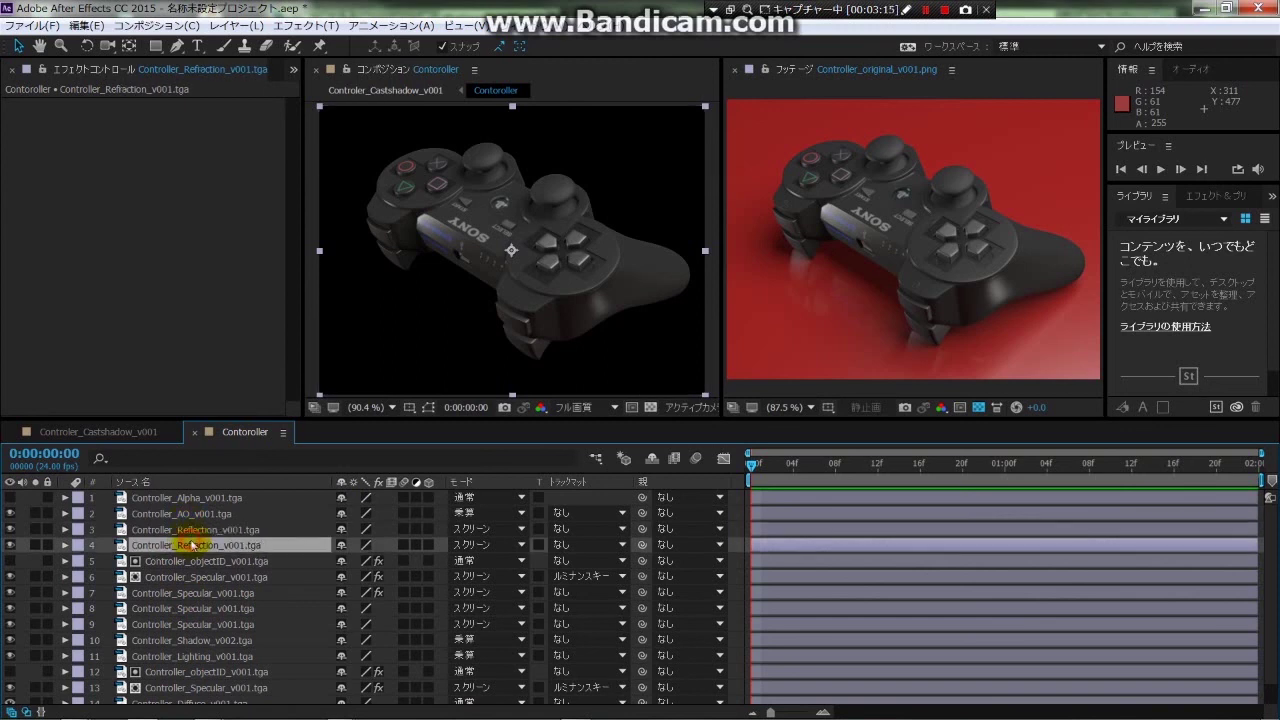
pyautogui.click(200, 592)
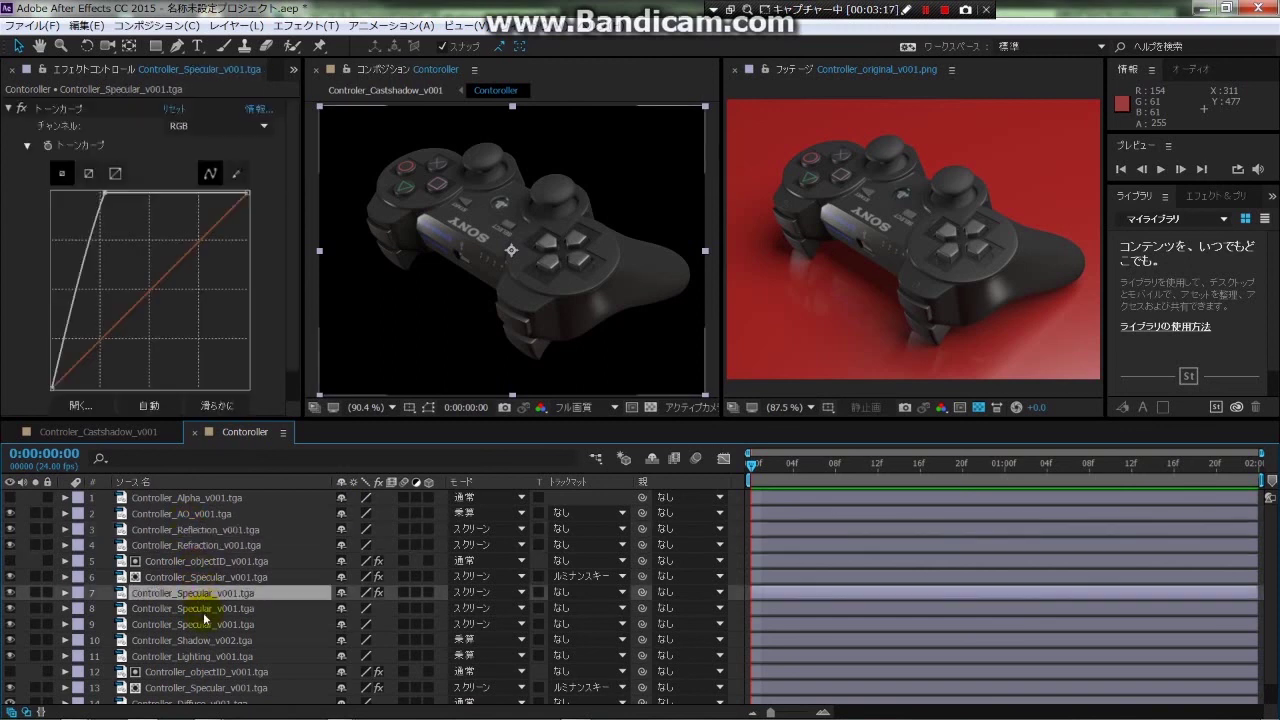
pyautogui.click(7, 108)
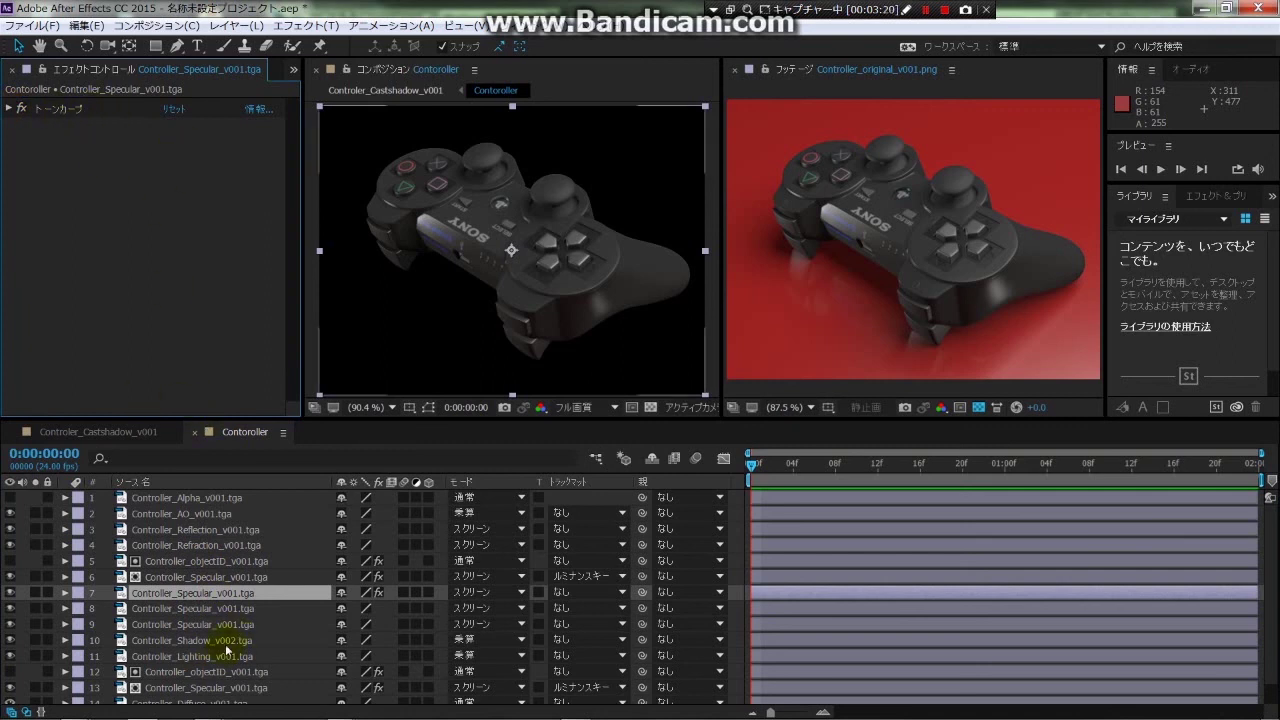
# Step through each render-pass layer, then return to the Controler_Castshadow_v001 composite.
pyautogui.click(195, 608)
pyautogui.click(195, 624)
pyautogui.click(205, 576)
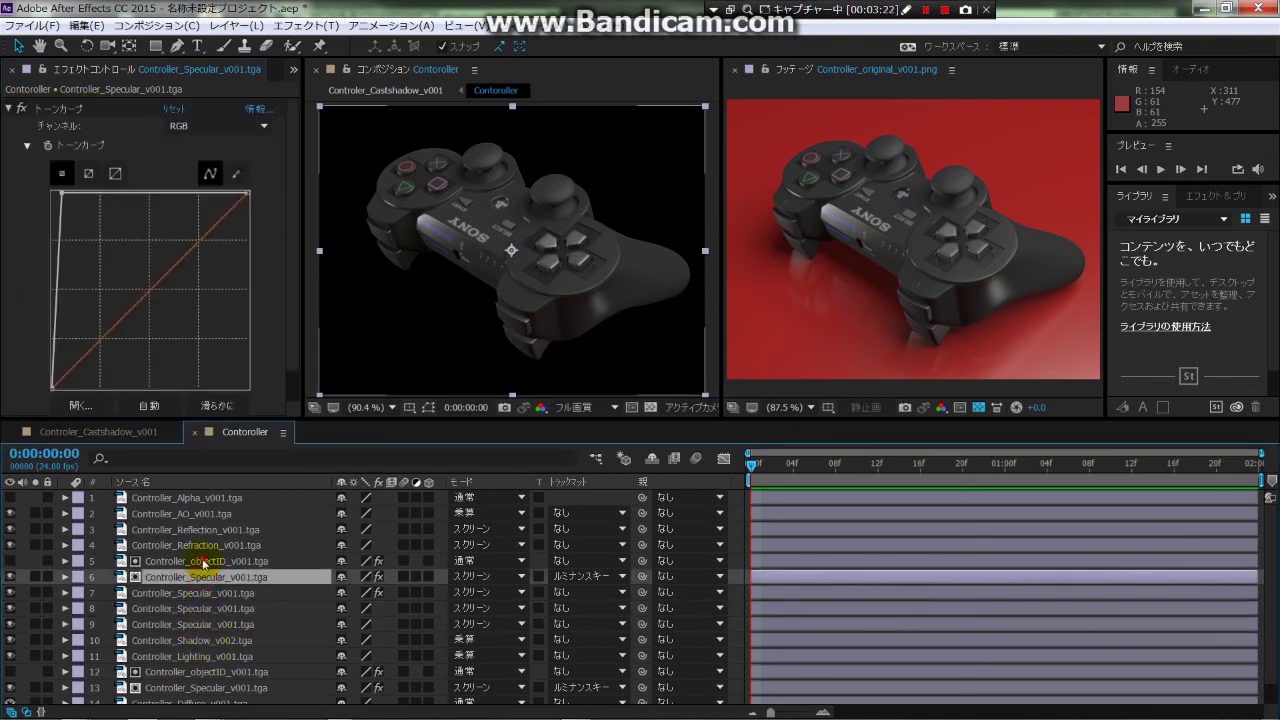
pyautogui.click(205, 560)
pyautogui.click(204, 545)
pyautogui.click(200, 530)
pyautogui.click(198, 514)
pyautogui.click(190, 498)
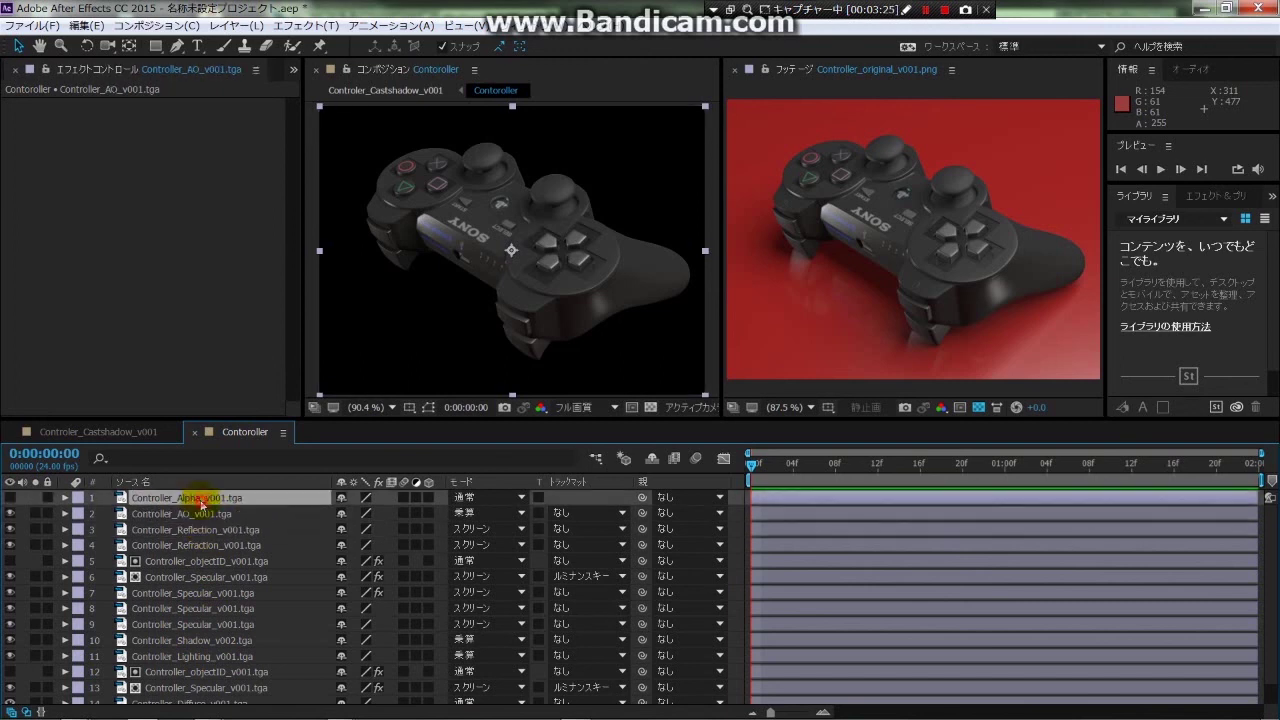
pyautogui.click(213, 624)
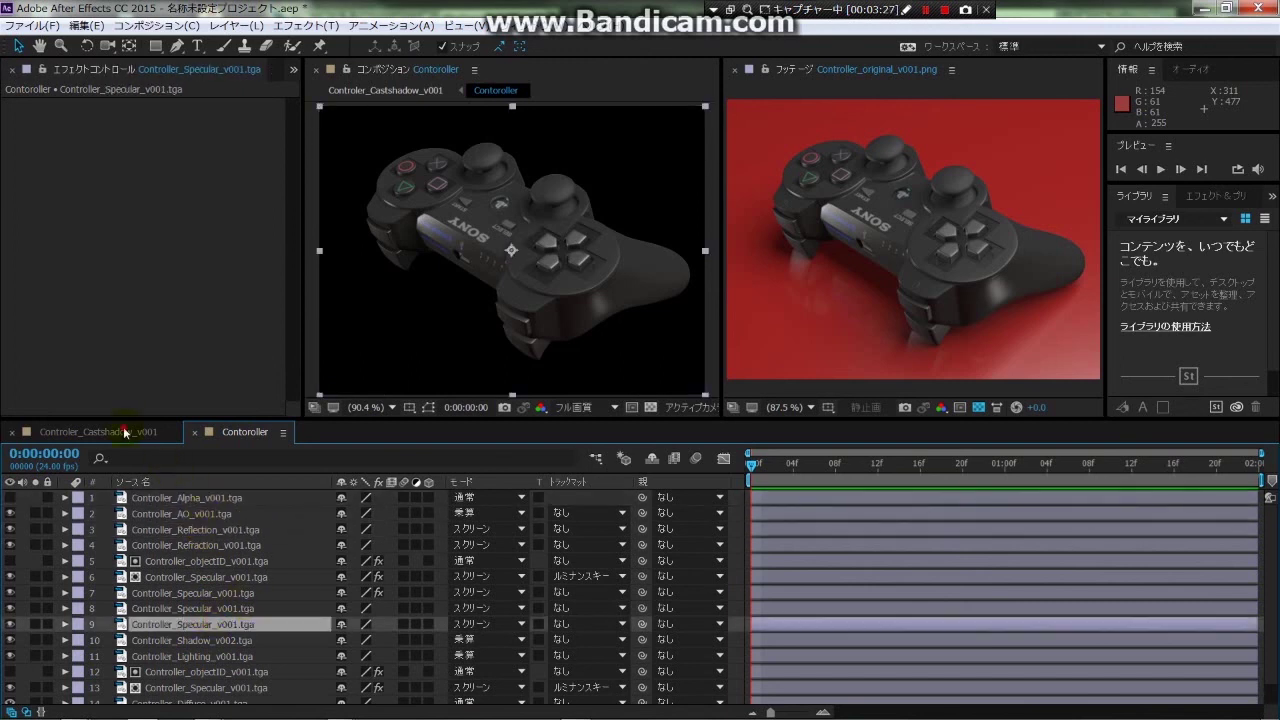
pyautogui.click(130, 432)
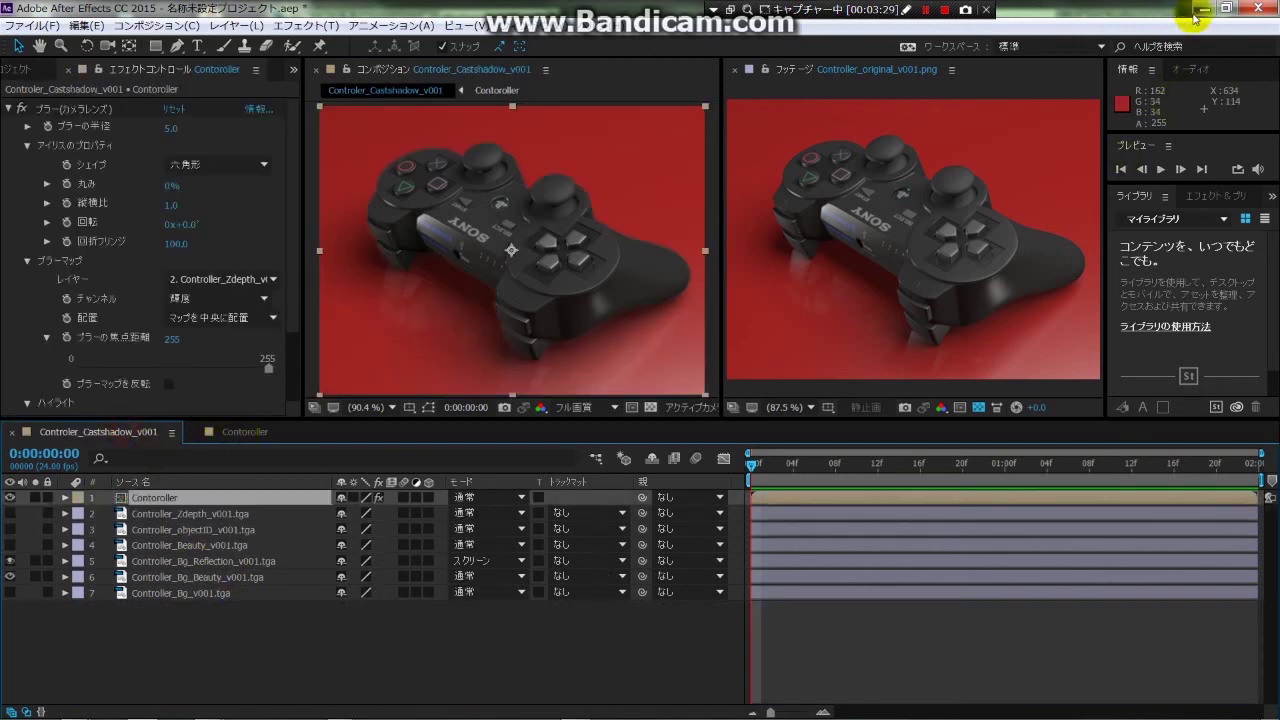